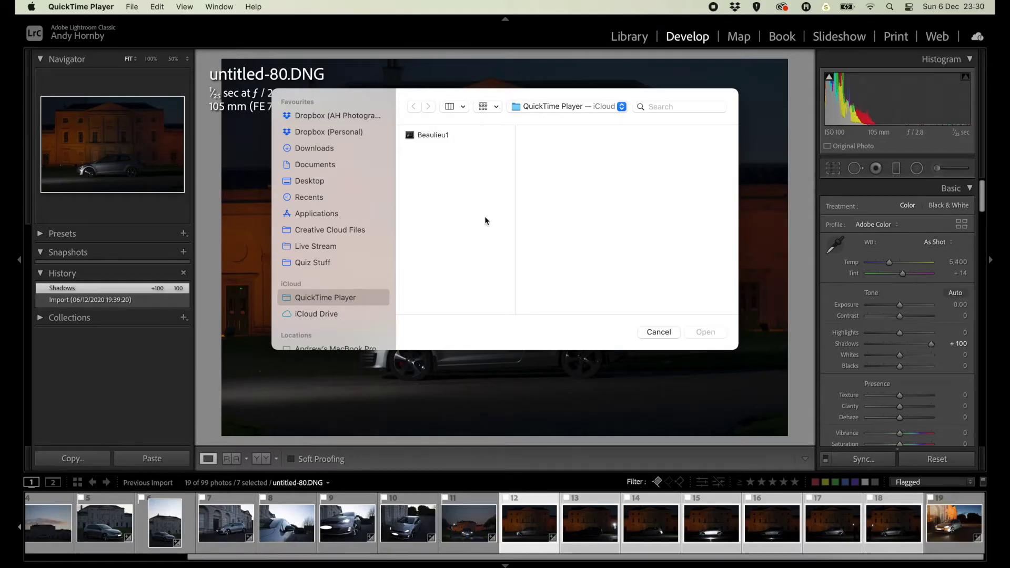
Send the selected night exposures from Lightroom Classic to Photoshop using Open as Layers.
{"action": "left_click", "coordinate": [657, 332]}
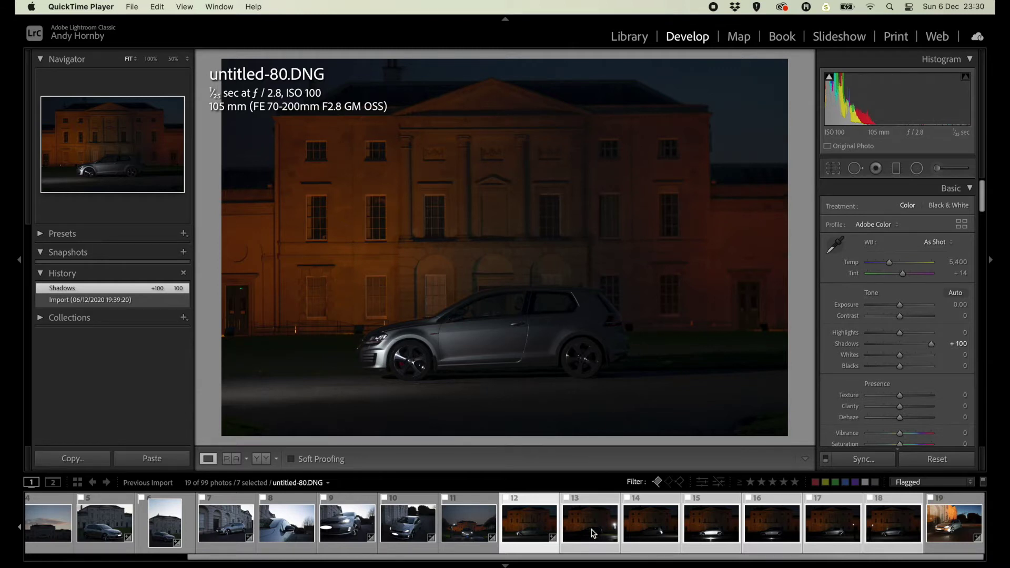
{"action": "left_click", "coordinate": [593, 533]}
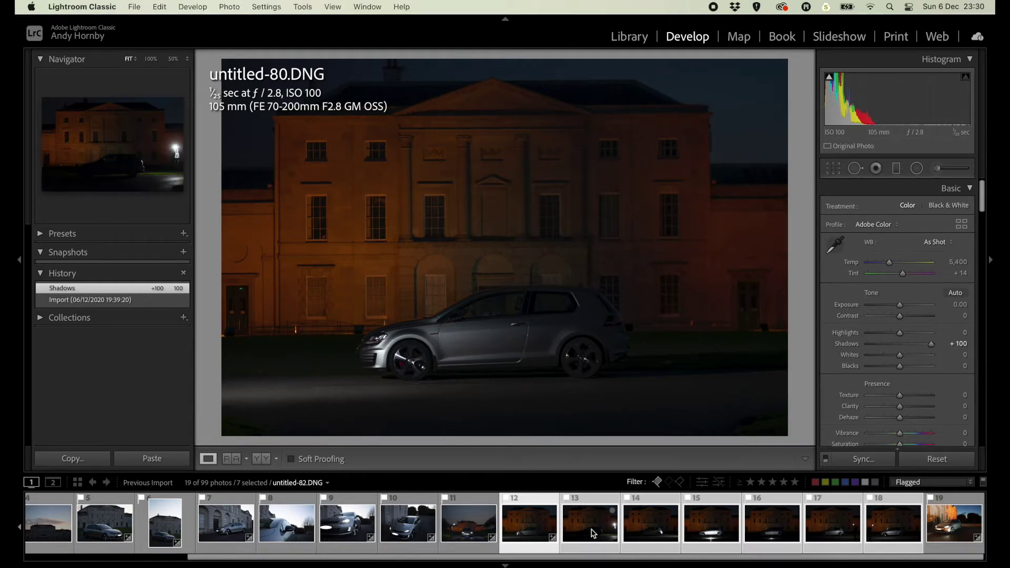
{"action": "mouse_move", "coordinate": [591, 522]}
{"action": "right_click", "coordinate": [592, 533]}
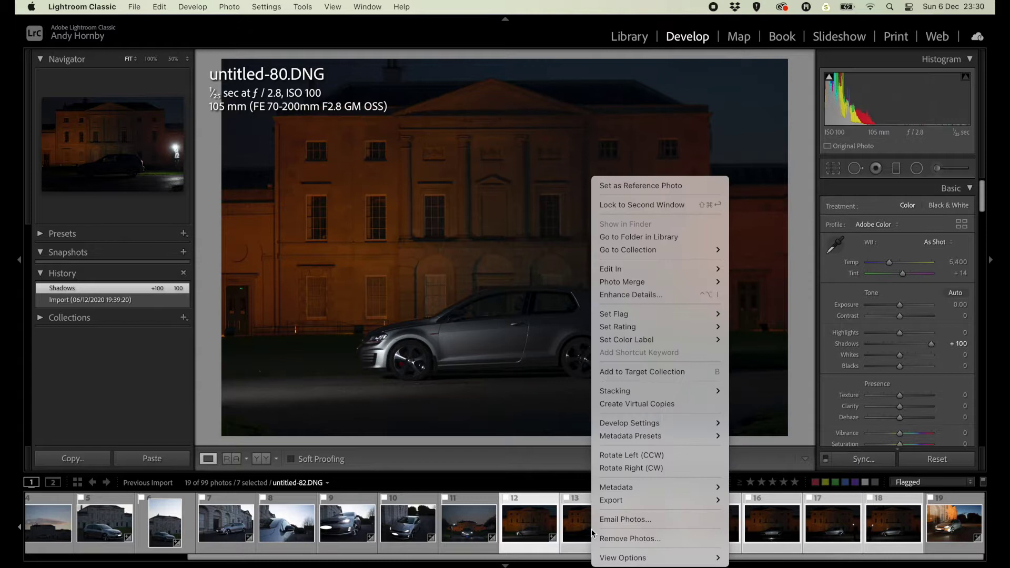
{"action": "mouse_move", "coordinate": [580, 294]}
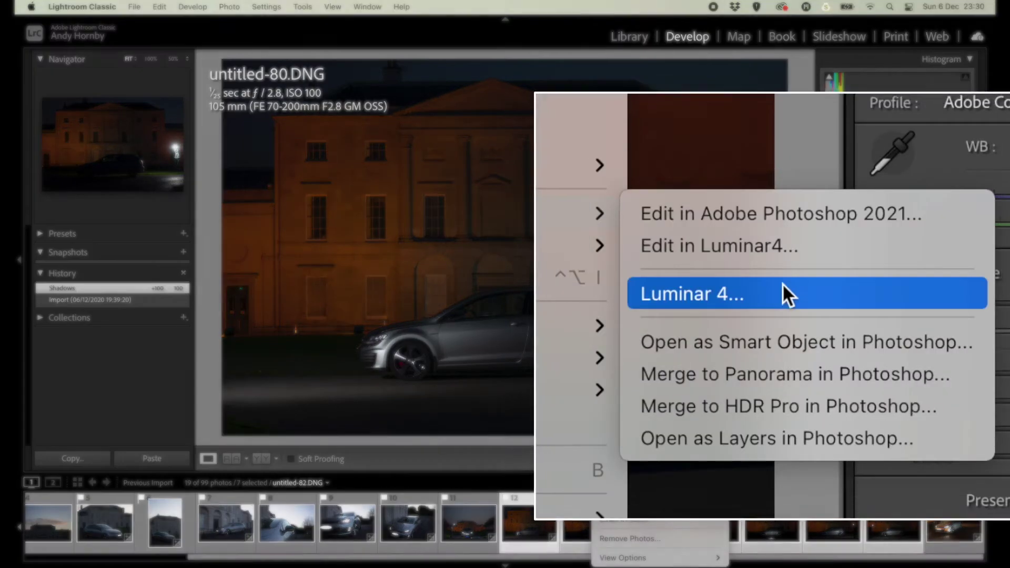
{"action": "left_click", "coordinate": [817, 447]}
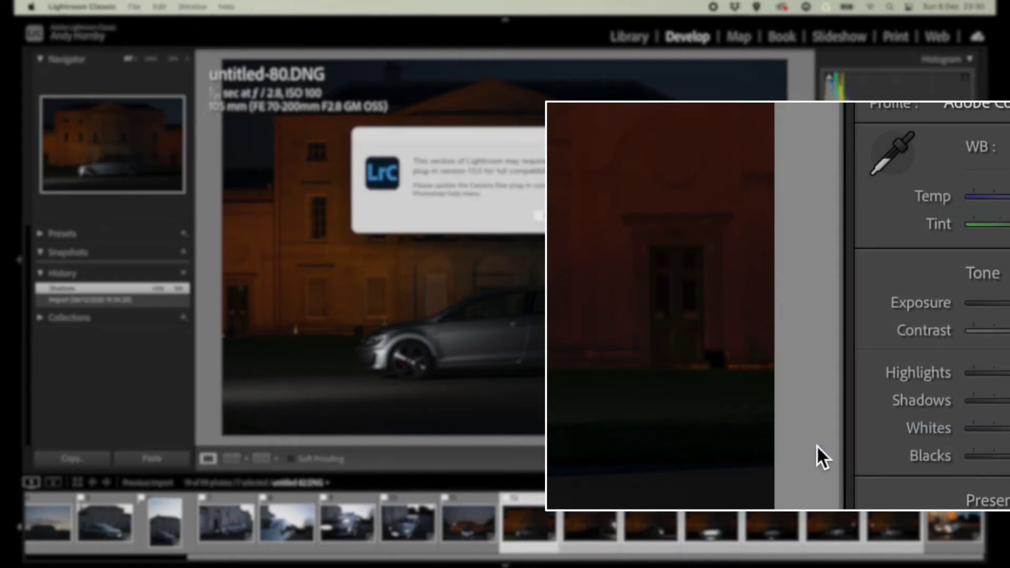
Auto-align all seven exposure layers with the Auto projection.
{"action": "left_click", "coordinate": [610, 218]}
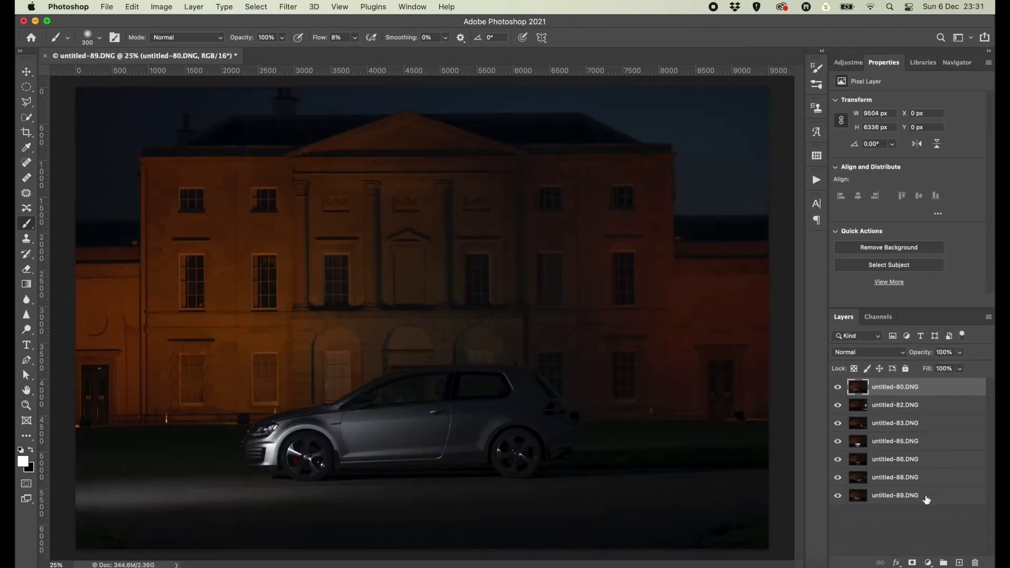
{"action": "left_click", "coordinate": [157, 7]}
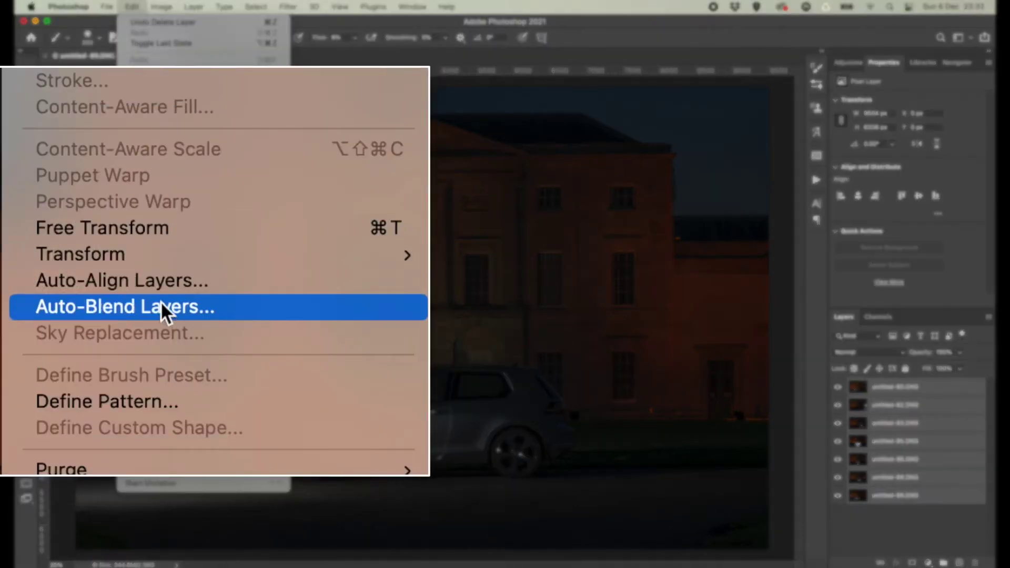
{"action": "left_click", "coordinate": [162, 283]}
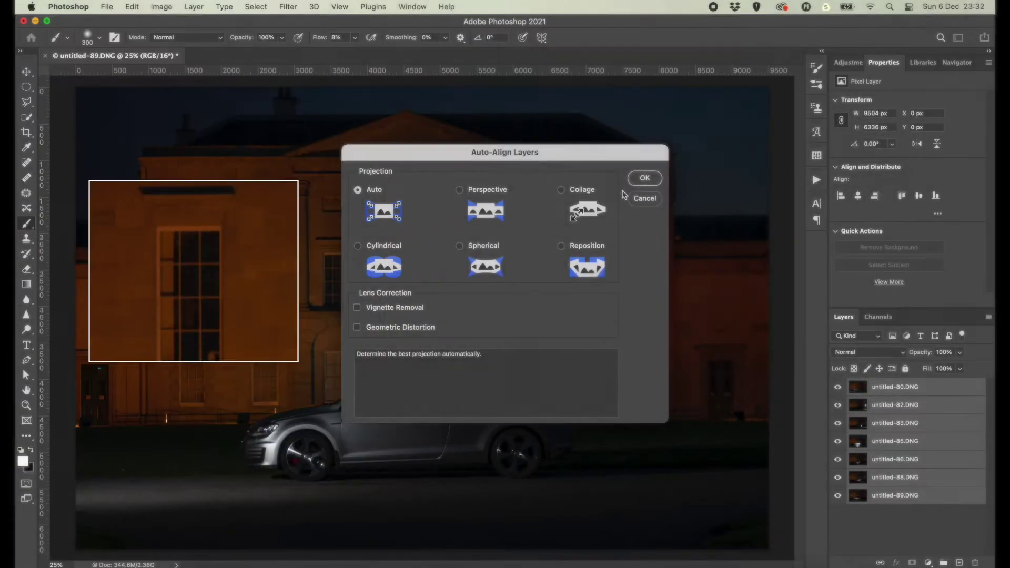
{"action": "left_click", "coordinate": [651, 176]}
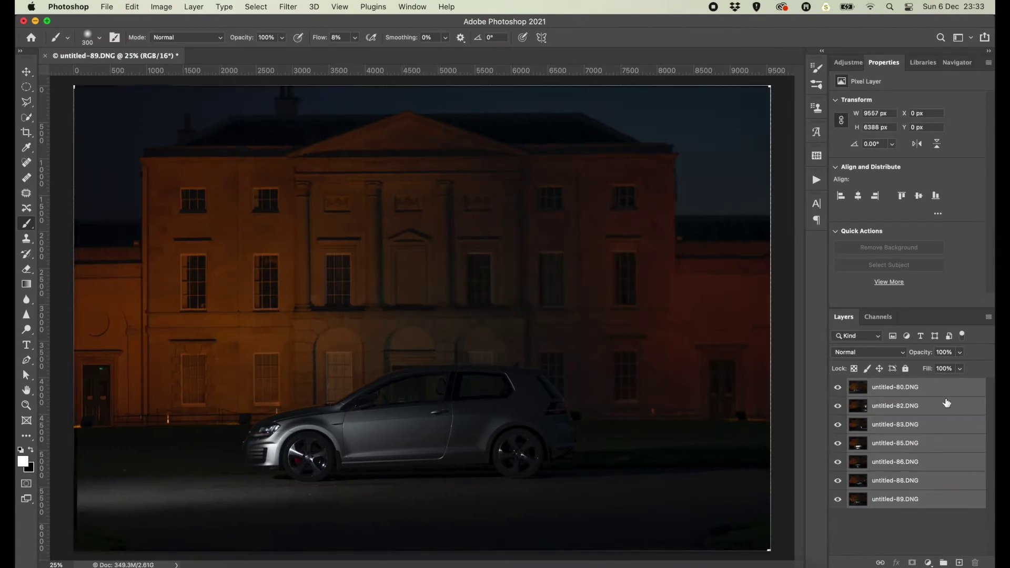
Toggle layer visibility to inspect each exposure, from untitled-80 through untitled-88, on its own.
{"action": "left_click_drag", "start_coordinate": [840, 395], "coordinate": [837, 485]}
{"action": "left_click", "coordinate": [838, 462]}
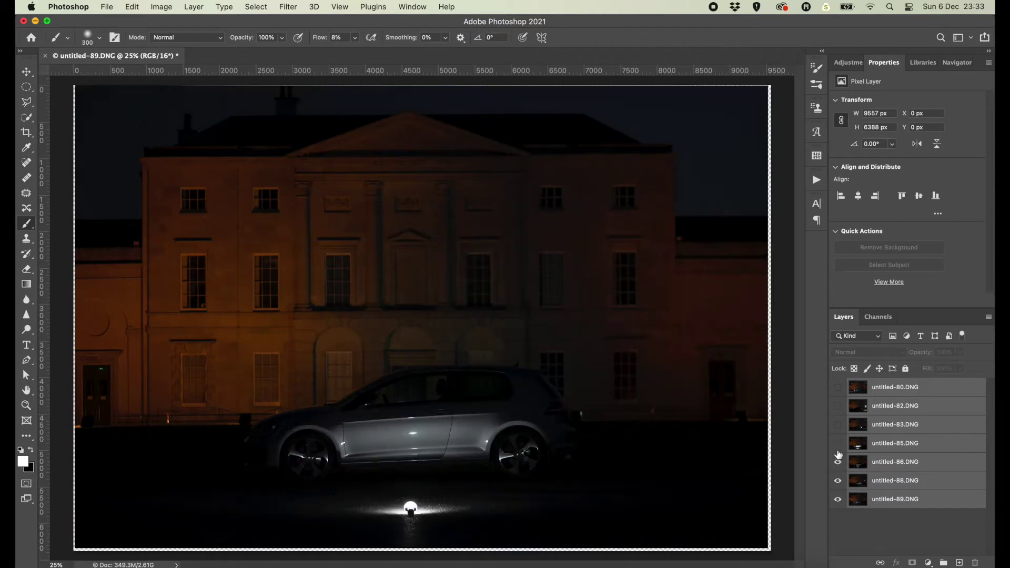
{"action": "left_click", "coordinate": [838, 443]}
{"action": "left_click", "coordinate": [838, 424]}
{"action": "left_click", "coordinate": [838, 406]}
{"action": "left_click", "coordinate": [838, 387]}
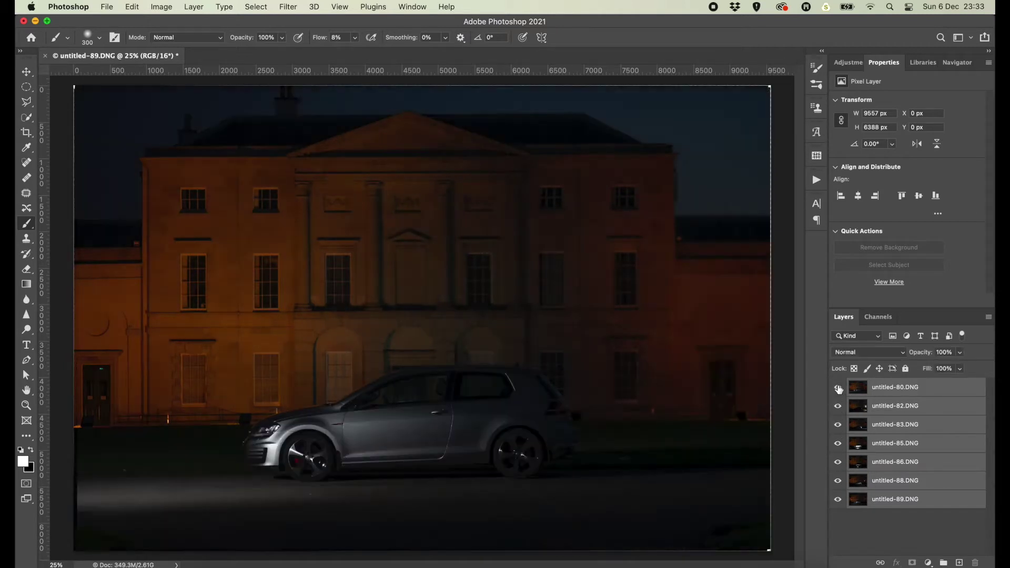
{"action": "left_click", "coordinate": [838, 499], "text": "alt"}
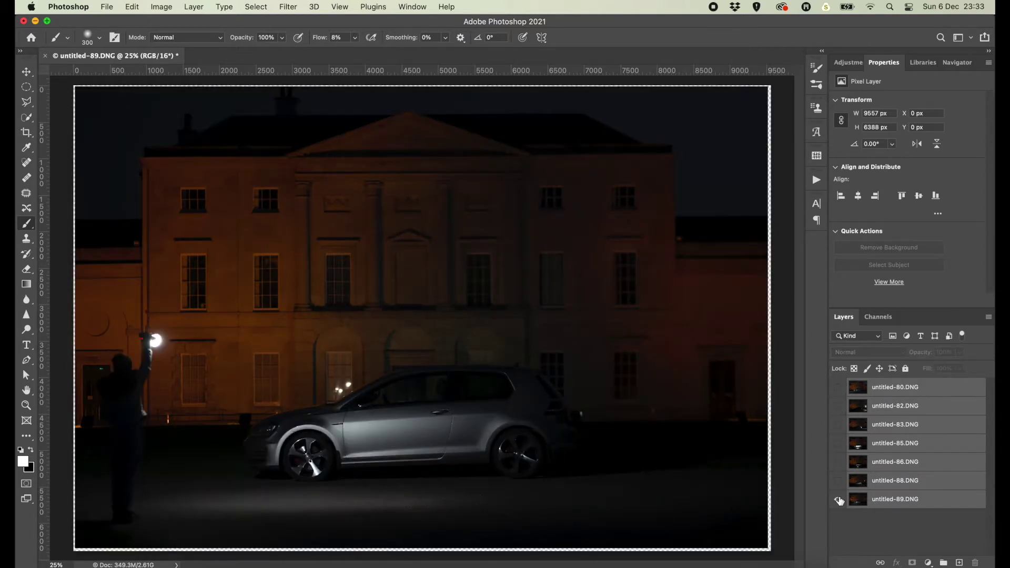
{"action": "left_click", "coordinate": [838, 481], "text": "alt"}
{"action": "left_click", "coordinate": [838, 462], "text": "alt"}
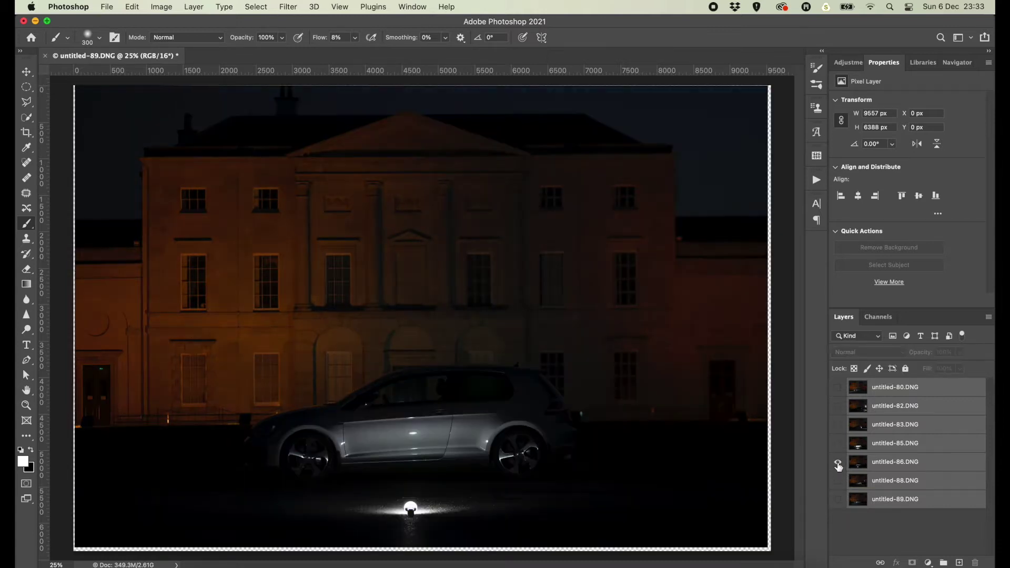
{"action": "left_click", "coordinate": [838, 443], "text": "alt"}
{"action": "left_click", "coordinate": [838, 424], "text": "alt"}
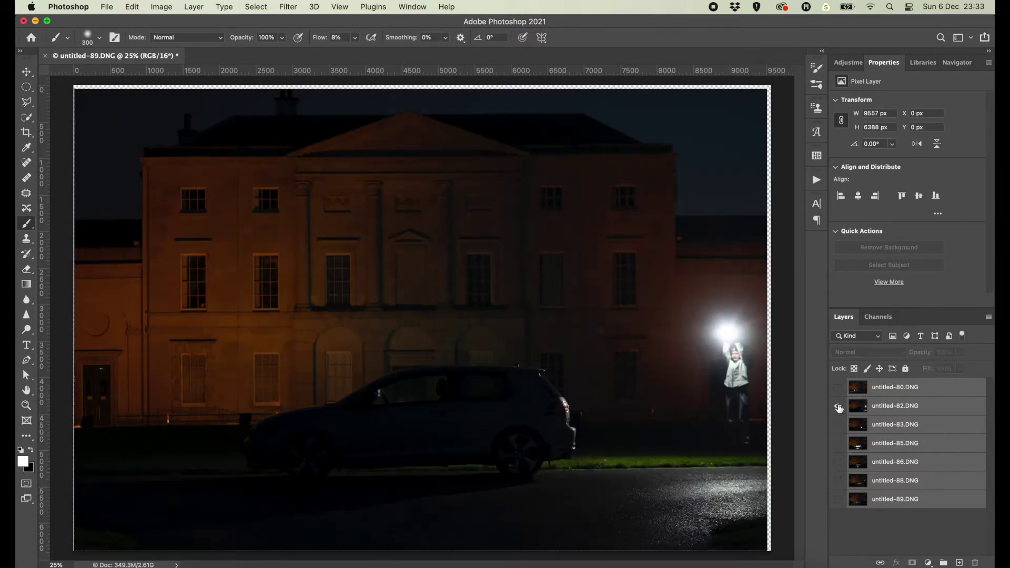
Move the torch-lit untitled-82.DNG to the bottom of the stack and show all layers.
{"action": "left_click", "coordinate": [904, 416]}
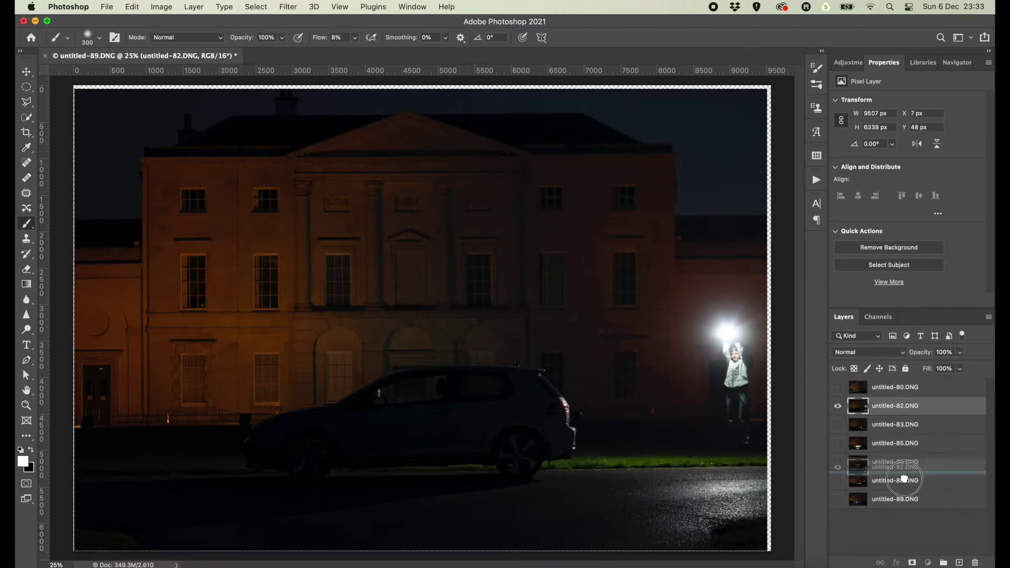
{"action": "left_click_drag", "start_coordinate": [904, 416], "coordinate": [903, 505]}
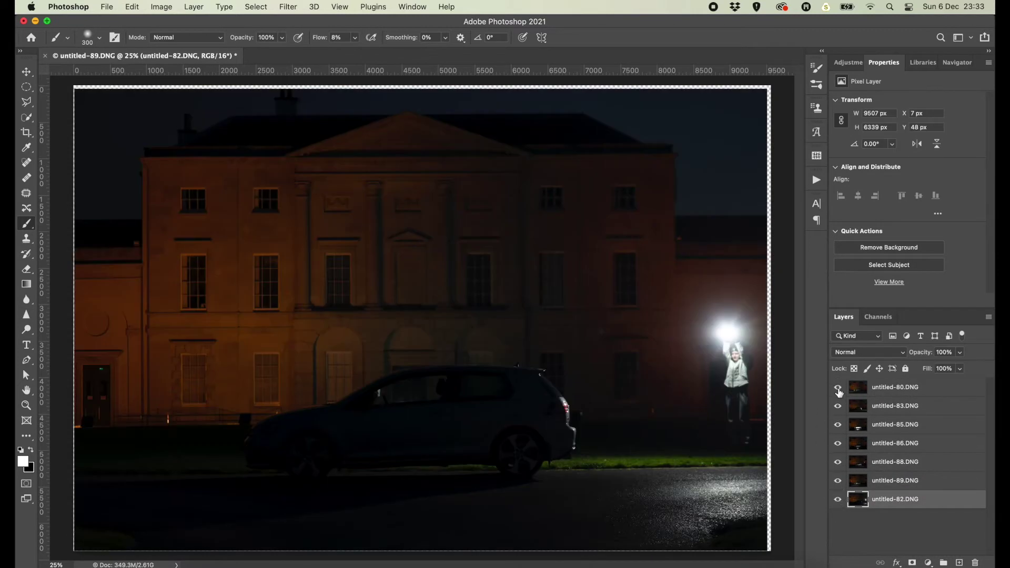
{"action": "left_click", "coordinate": [838, 392]}
Blend the exposures in Lighten mode and lower untitled-85's opacity to 30%.
{"action": "left_click", "coordinate": [902, 352]}
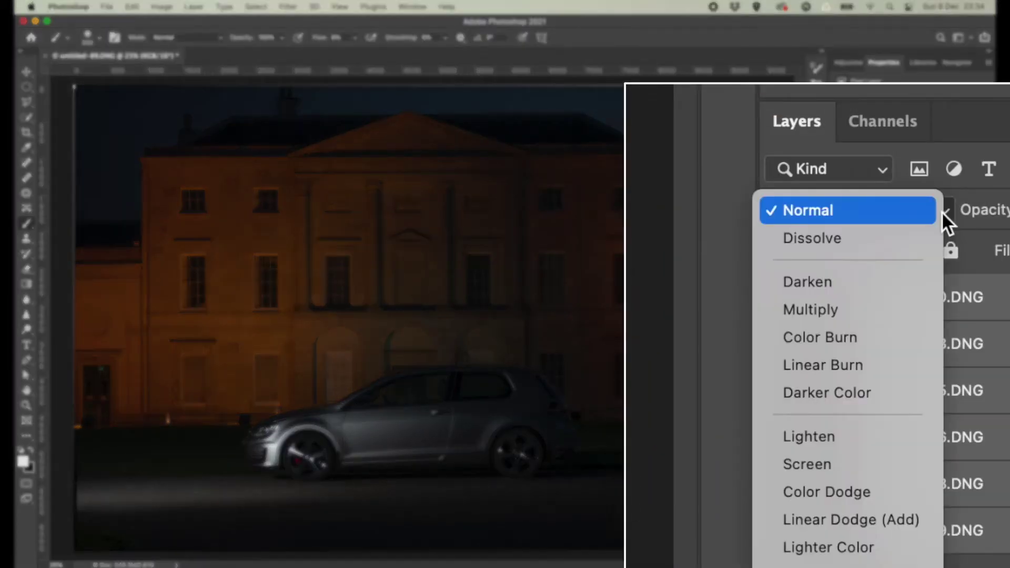
{"action": "left_click", "coordinate": [848, 435]}
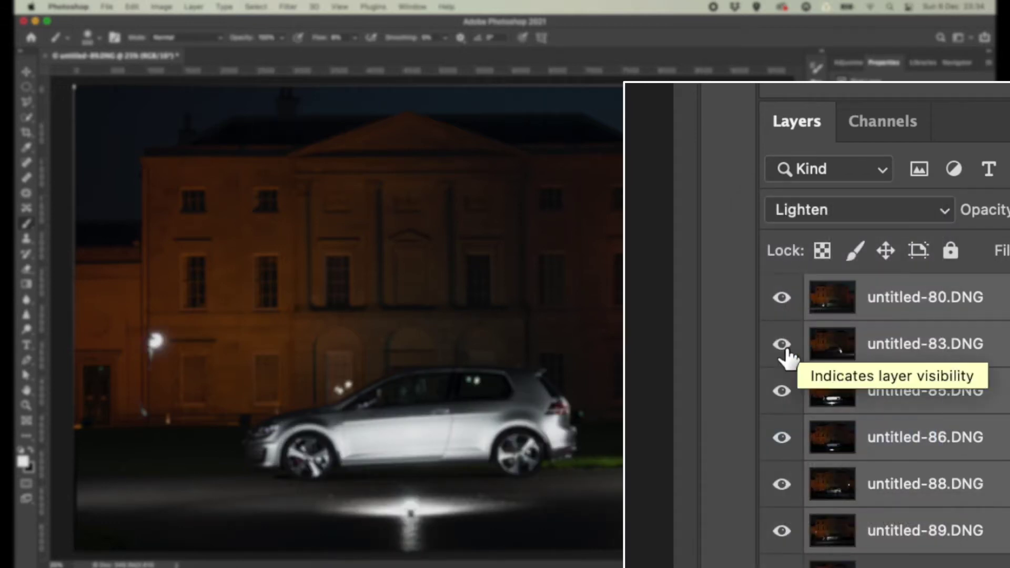
{"action": "left_click", "coordinate": [837, 425]}
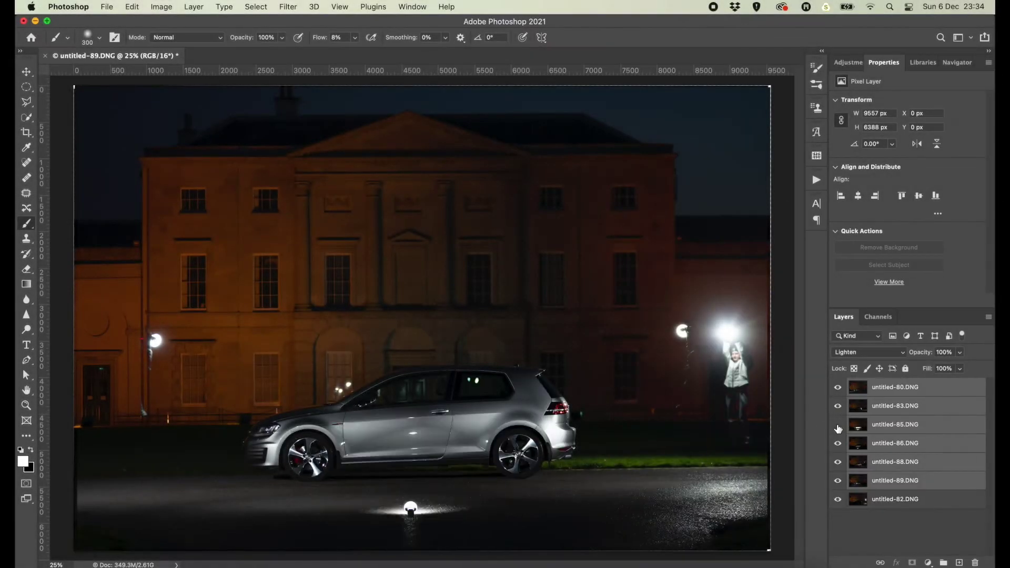
{"action": "left_click", "coordinate": [837, 425]}
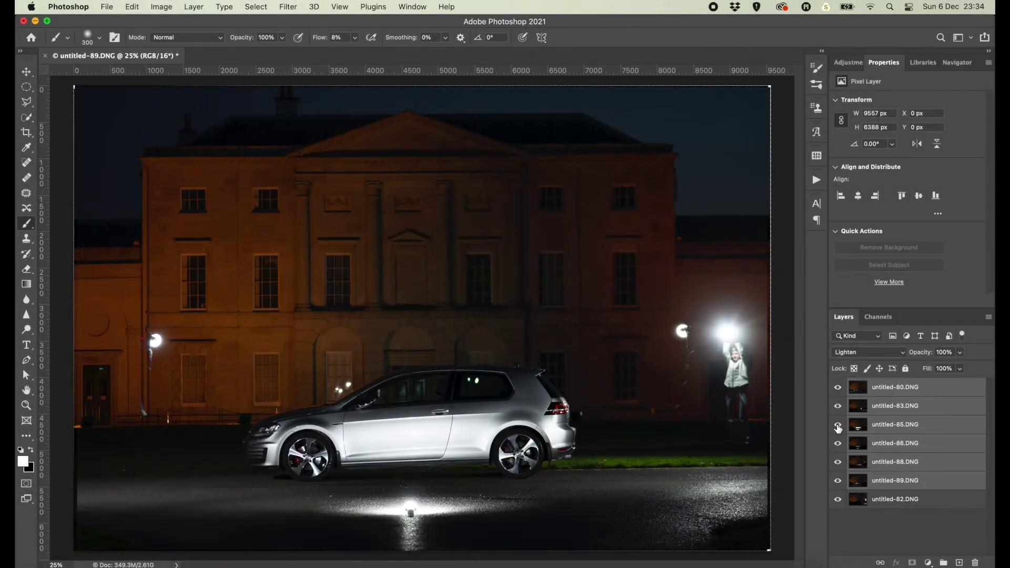
{"action": "left_click", "coordinate": [894, 424]}
{"action": "left_click_drag", "start_coordinate": [939, 371], "coordinate": [927, 373]}
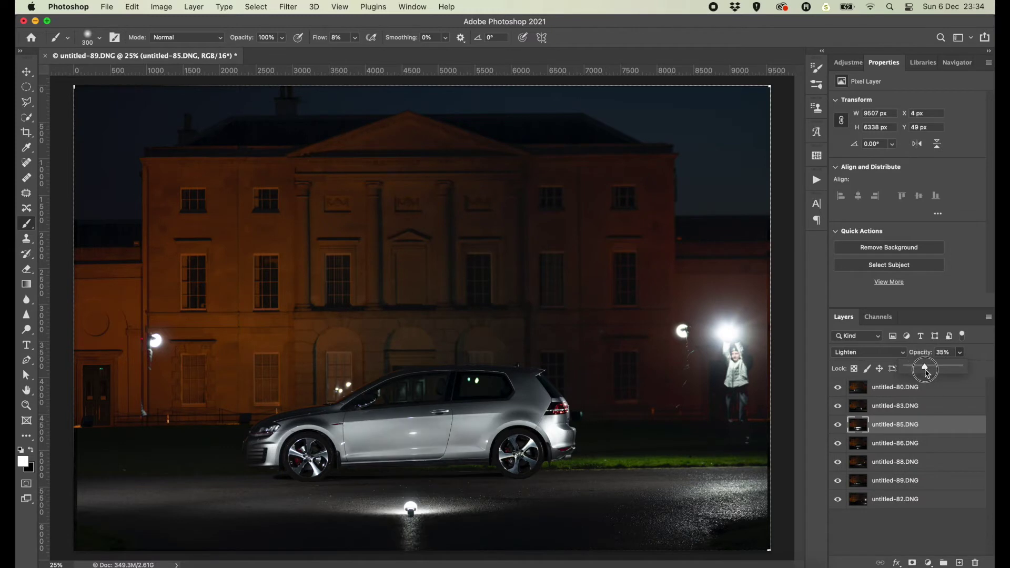
{"action": "left_click", "coordinate": [837, 444]}
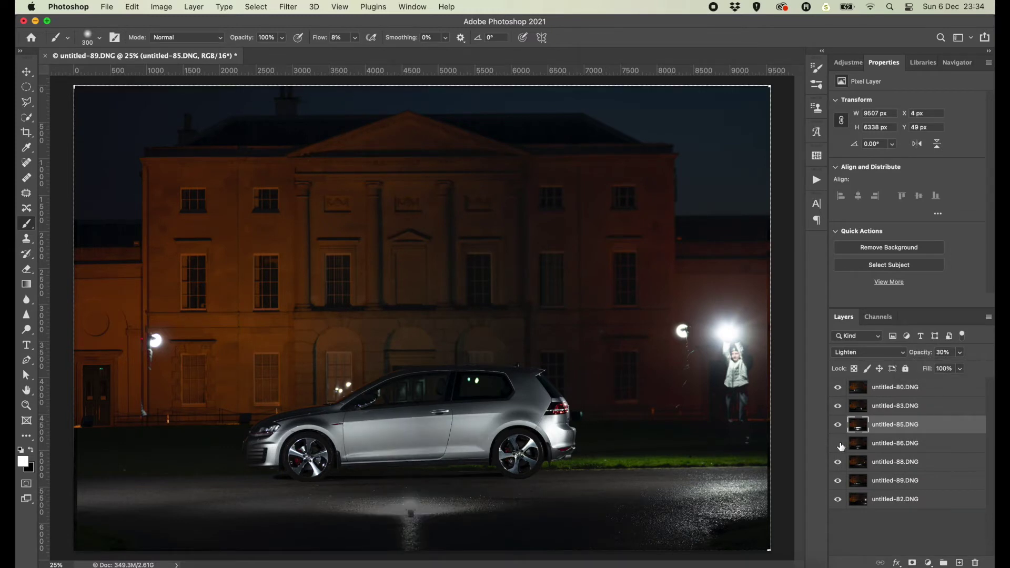
Delete the untitled-86 lamp-glow layer and compare the scene with untitled-89 toggled.
{"action": "left_click", "coordinate": [886, 447]}
{"action": "left_click", "coordinate": [837, 443]}
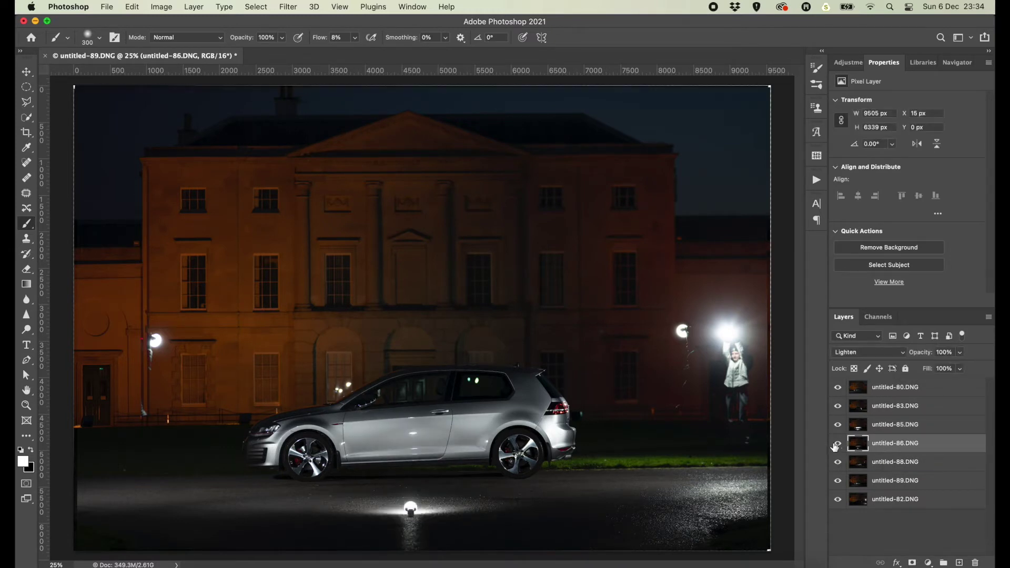
{"action": "key", "text": "Delete"}
{"action": "left_click", "coordinate": [838, 425]}
{"action": "left_click", "coordinate": [838, 425]}
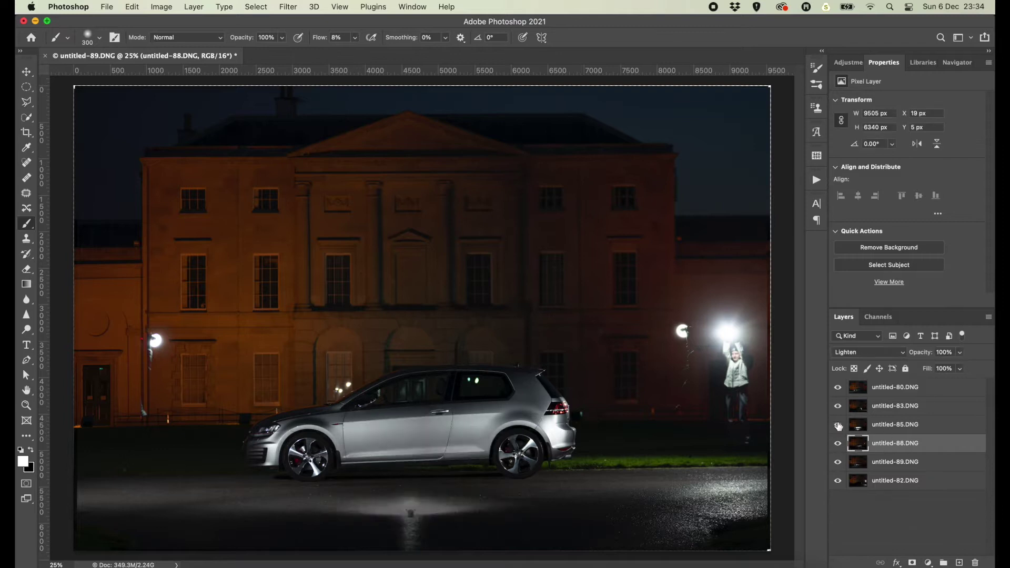
{"action": "left_click", "coordinate": [838, 462]}
{"action": "left_click", "coordinate": [838, 480]}
{"action": "left_click", "coordinate": [838, 462]}
Lower untitled-83's opacity to 70%.
{"action": "left_click", "coordinate": [876, 410]}
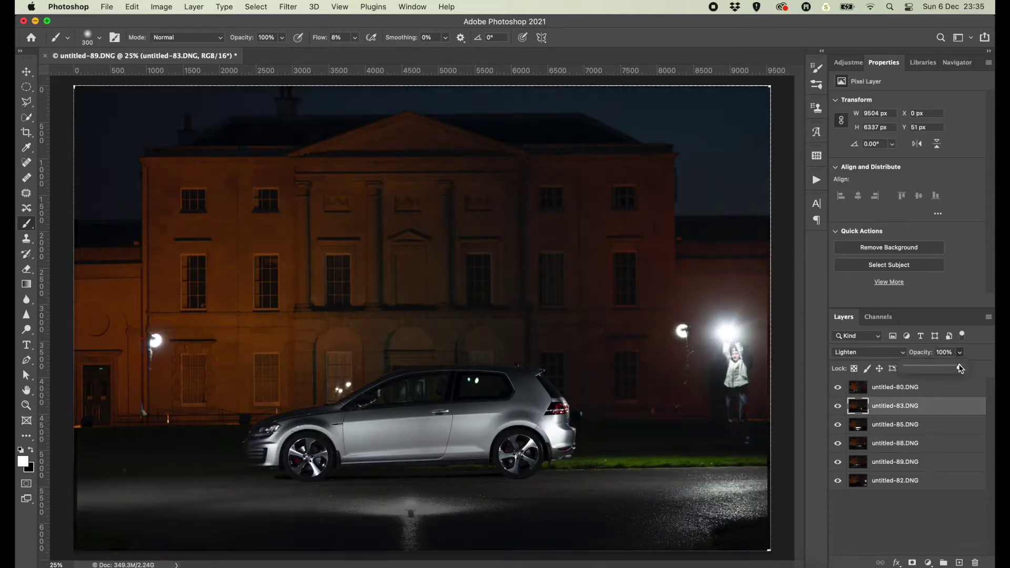
{"action": "left_click", "coordinate": [960, 351]}
{"action": "left_click_drag", "start_coordinate": [962, 367], "coordinate": [943, 367]}
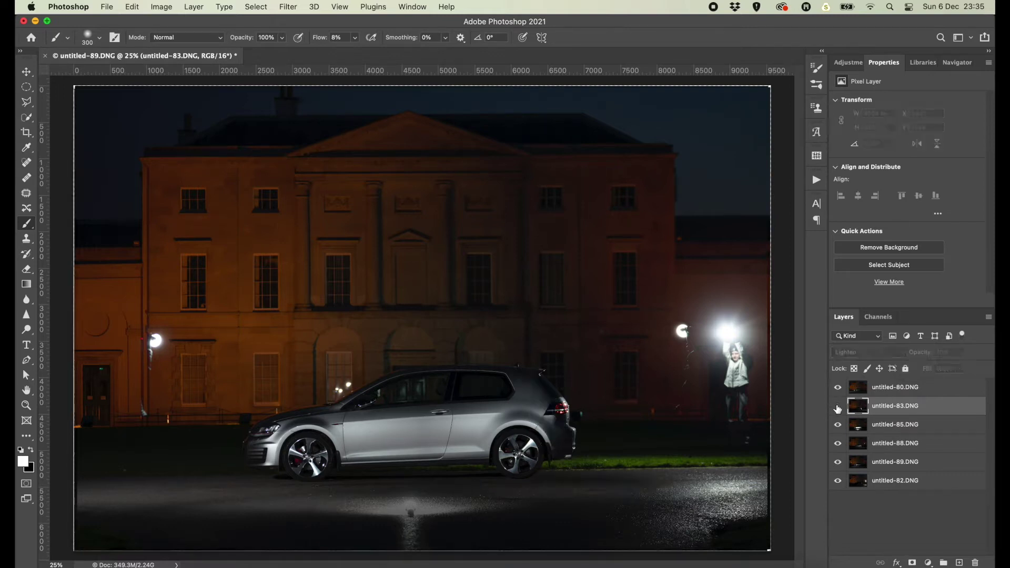
Add a white mask to untitled-83, set full brush flow, and compare untitled-83 and untitled-85.
{"action": "left_click", "coordinate": [912, 563]}
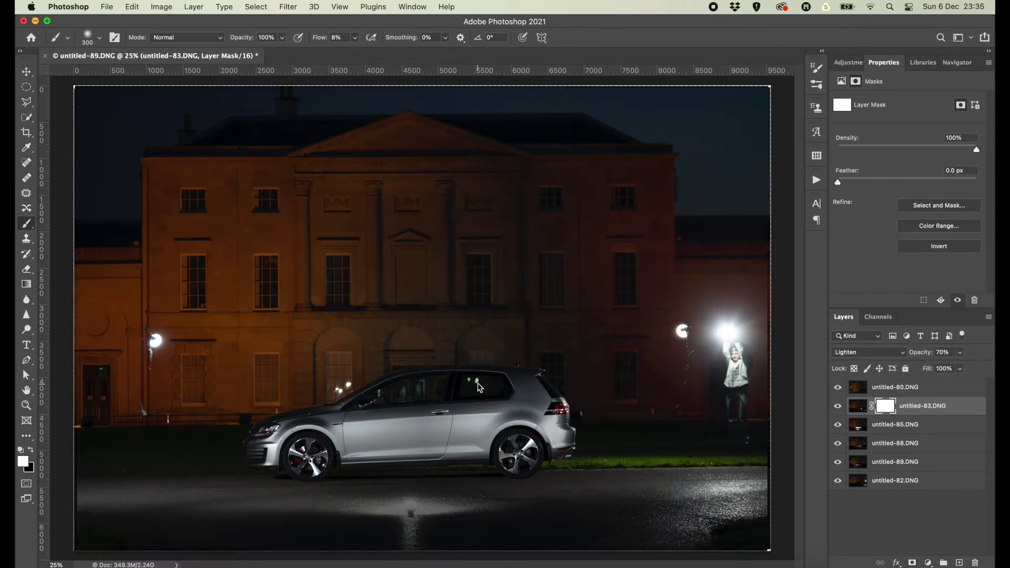
{"action": "left_click_drag", "start_coordinate": [370, 51], "coordinate": [640, 342]}
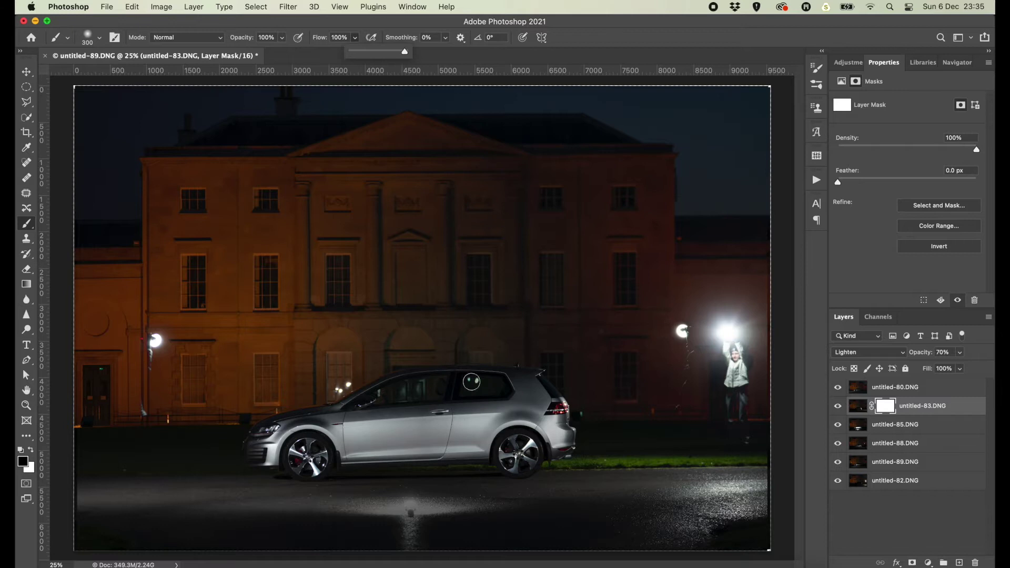
{"action": "left_click_drag", "start_coordinate": [471, 382], "coordinate": [476, 382]}
{"action": "left_click", "coordinate": [838, 405]}
{"action": "double_click", "coordinate": [837, 406]}
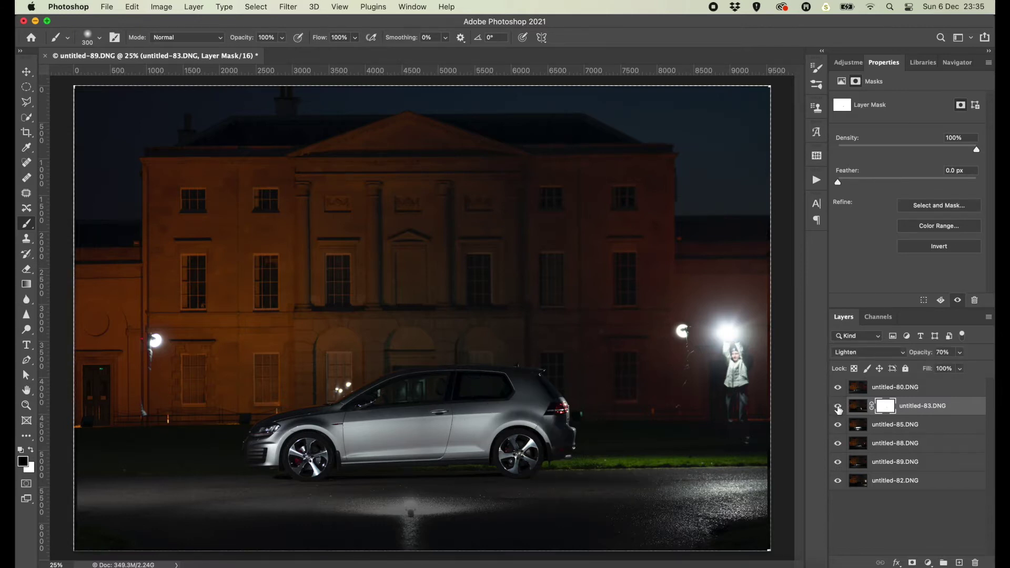
{"action": "left_click", "coordinate": [838, 405]}
{"action": "left_click", "coordinate": [838, 424]}
{"action": "double_click", "coordinate": [838, 425]}
{"action": "left_click", "coordinate": [838, 424]}
Mask untitled-85 and paint out the ground reflection below the car with an 1100 brush.
{"action": "left_click", "coordinate": [895, 424]}
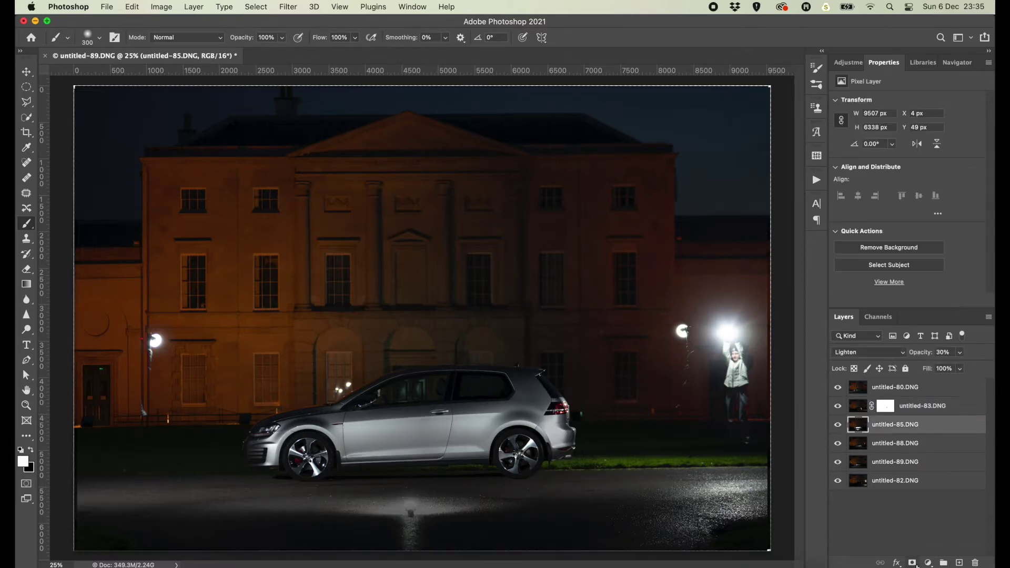
{"action": "left_click", "coordinate": [913, 562]}
{"action": "key", "text": "bracketright"}
{"action": "key", "text": "bracketright"}
{"action": "key", "text": "bracketright"}
{"action": "left_click_drag", "start_coordinate": [365, 523], "coordinate": [383, 508]}
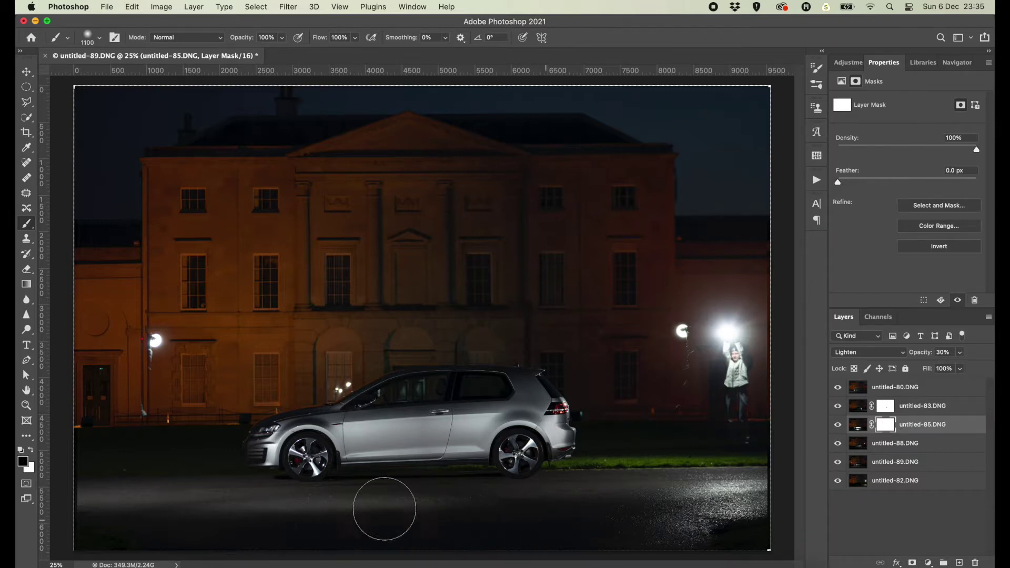
Show and mask untitled-80, painting out the ghostly figure at the lower left.
{"action": "left_click", "coordinate": [838, 387]}
{"action": "left_click", "coordinate": [895, 387]}
{"action": "left_click", "coordinate": [912, 562]}
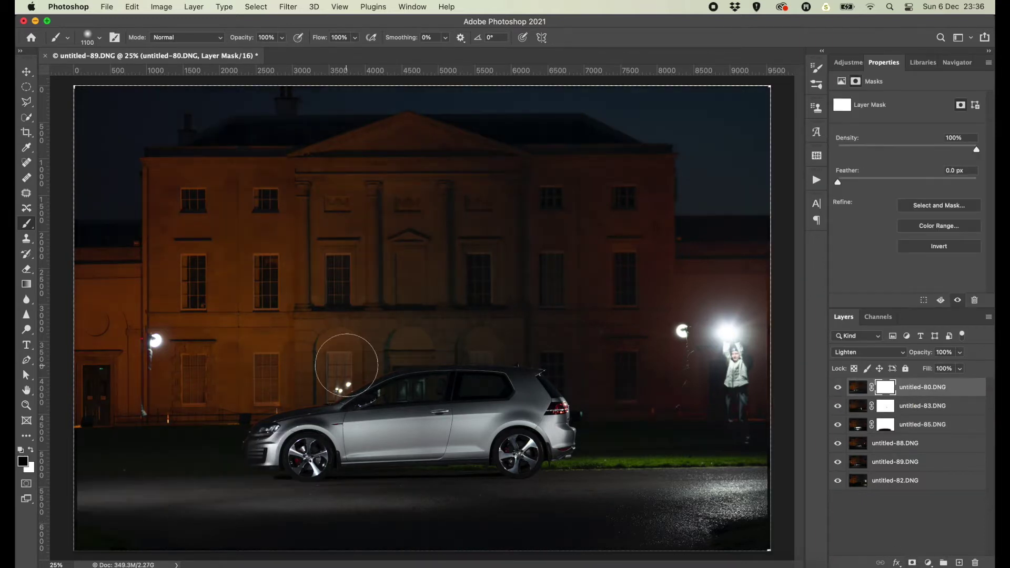
{"action": "left_click_drag", "start_coordinate": [113, 401], "coordinate": [113, 495]}
Compare the car's lighting across layers and add a white mask to untitled-88.
{"action": "left_click", "coordinate": [838, 405]}
{"action": "left_click", "coordinate": [838, 425]}
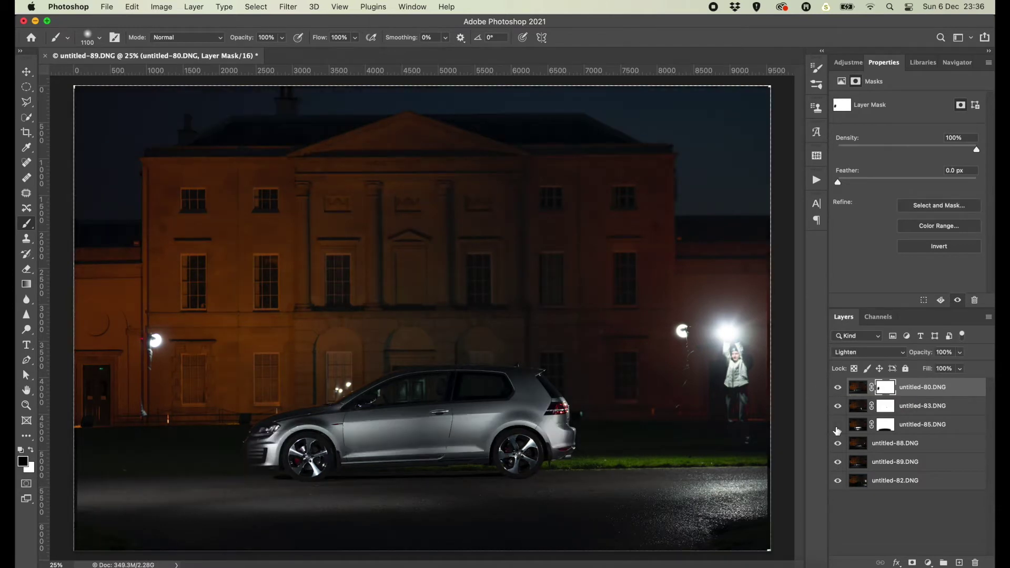
{"action": "left_click", "coordinate": [838, 443]}
{"action": "left_click", "coordinate": [838, 443]}
{"action": "left_click", "coordinate": [895, 443]}
{"action": "left_click", "coordinate": [912, 563]}
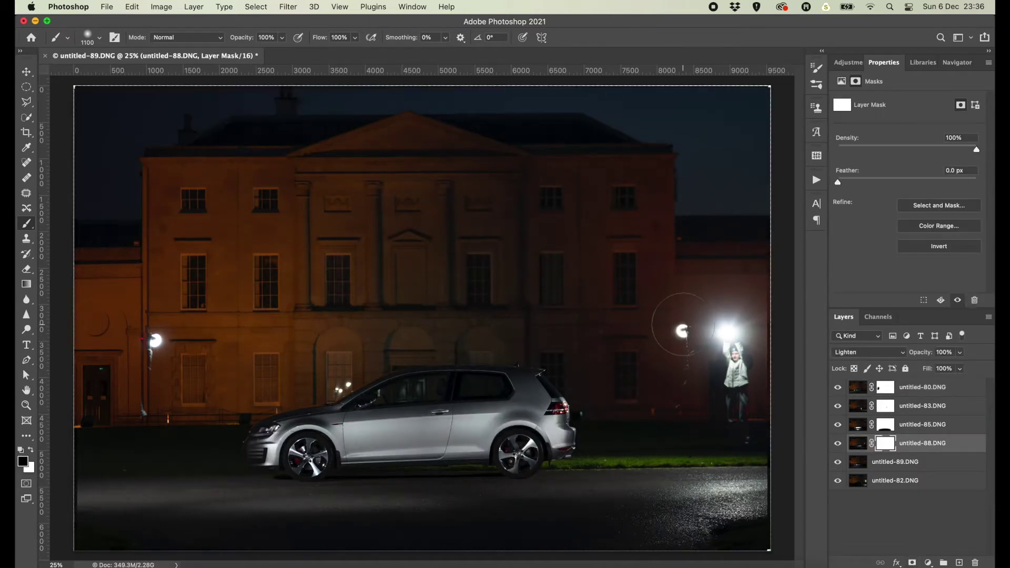
Hide light on the lower-left ground in untitled-80's mask, then review the untitled-83 and untitled-85 masks.
{"action": "left_click", "coordinate": [871, 388]}
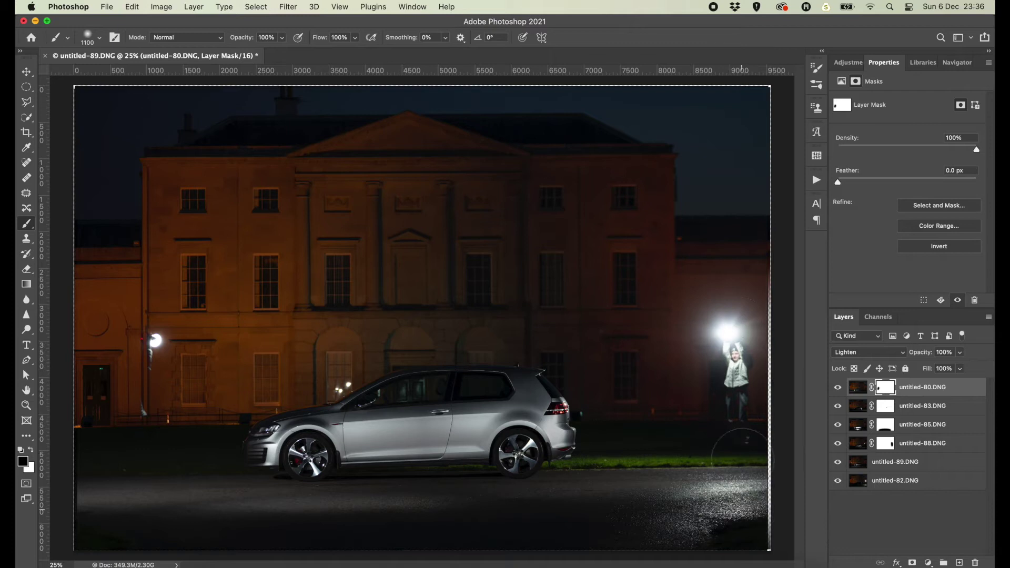
{"action": "left_click", "coordinate": [838, 406]}
{"action": "left_click", "coordinate": [837, 406]}
{"action": "left_click", "coordinate": [838, 424]}
{"action": "left_click", "coordinate": [838, 424]}
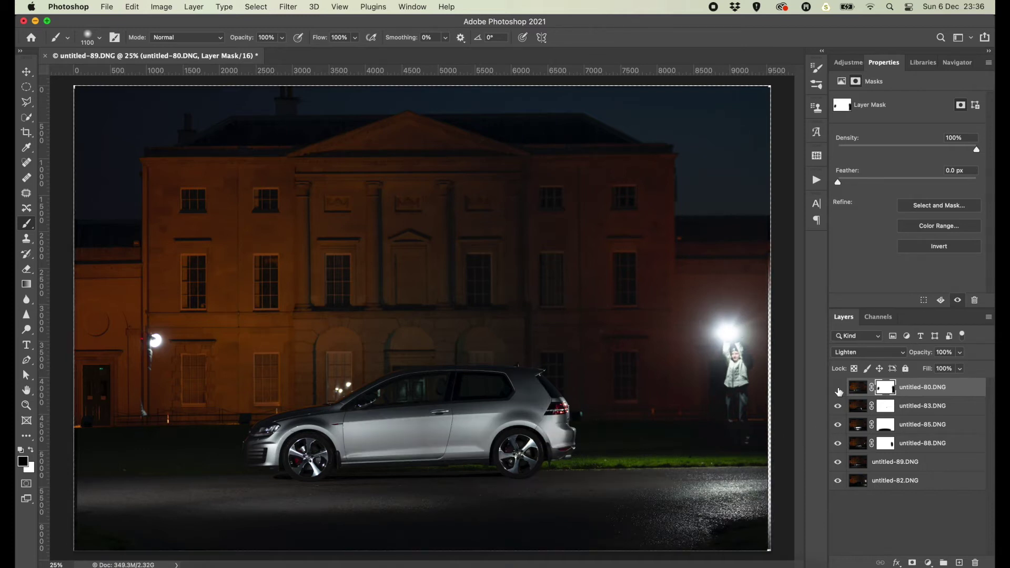
{"action": "left_click", "coordinate": [838, 388]}
{"action": "left_click", "coordinate": [837, 388]}
{"action": "left_click_drag", "start_coordinate": [127, 349], "coordinate": [140, 410]}
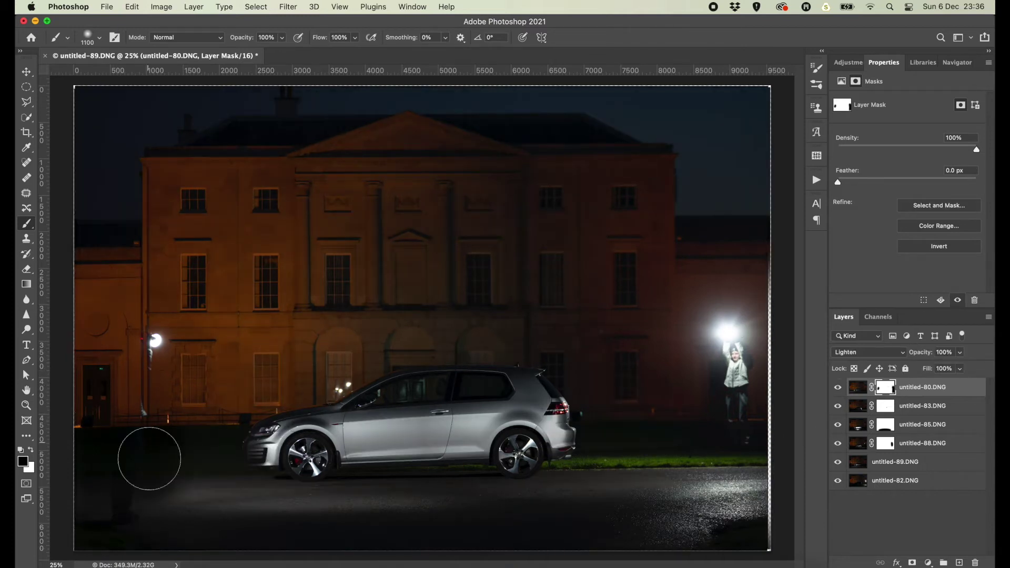
{"action": "left_click", "coordinate": [881, 405]}
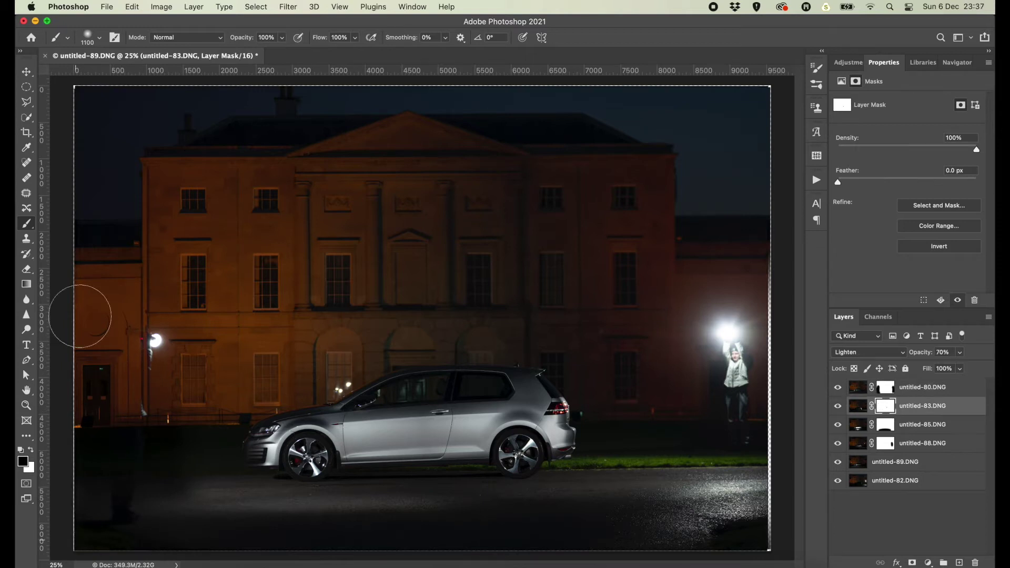
{"action": "left_click", "coordinate": [885, 424]}
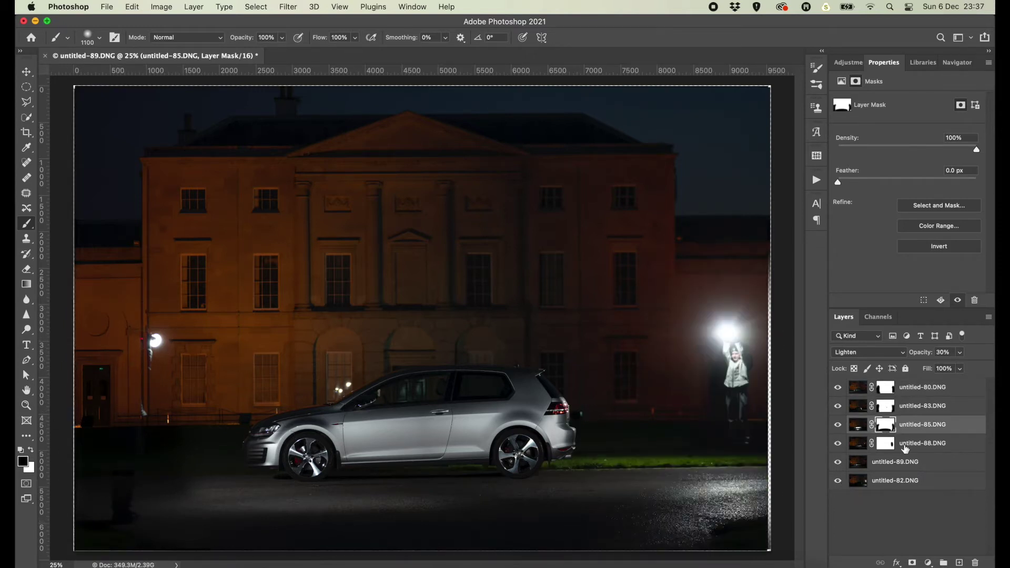
Mask untitled-89 and paint black with a 2200 brush over the haze left of the car.
{"action": "left_click", "coordinate": [894, 462]}
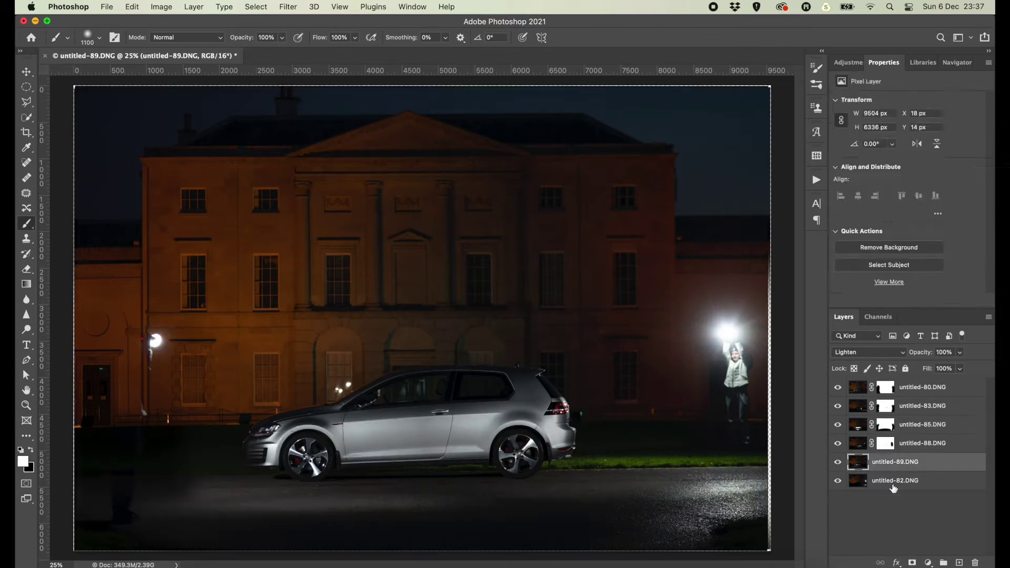
{"action": "left_click", "coordinate": [912, 562]}
{"action": "key", "text": "x"}
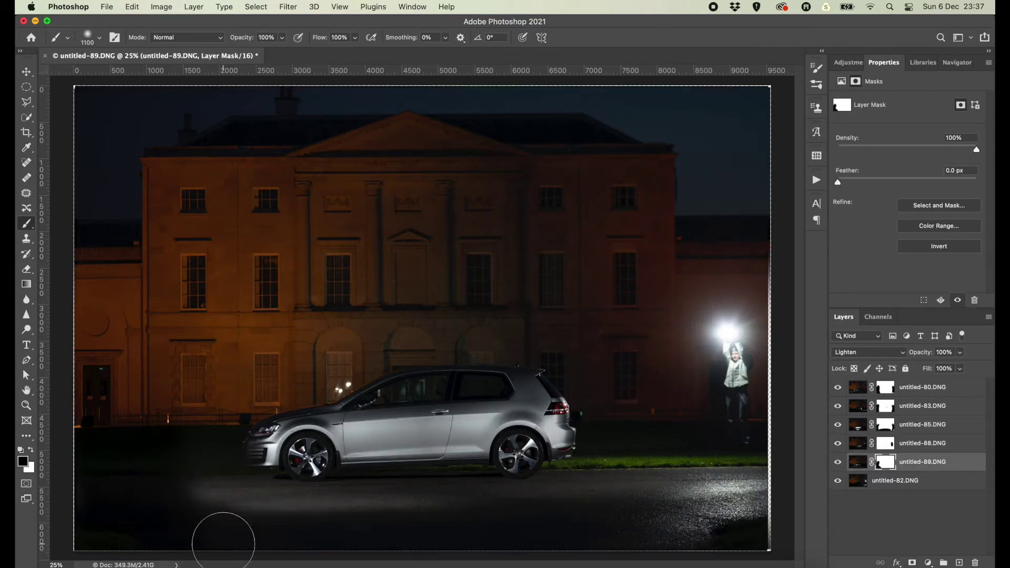
{"action": "key", "text": "bracketright"}
{"action": "key", "text": "bracketright"}
{"action": "key", "text": "bracketright"}
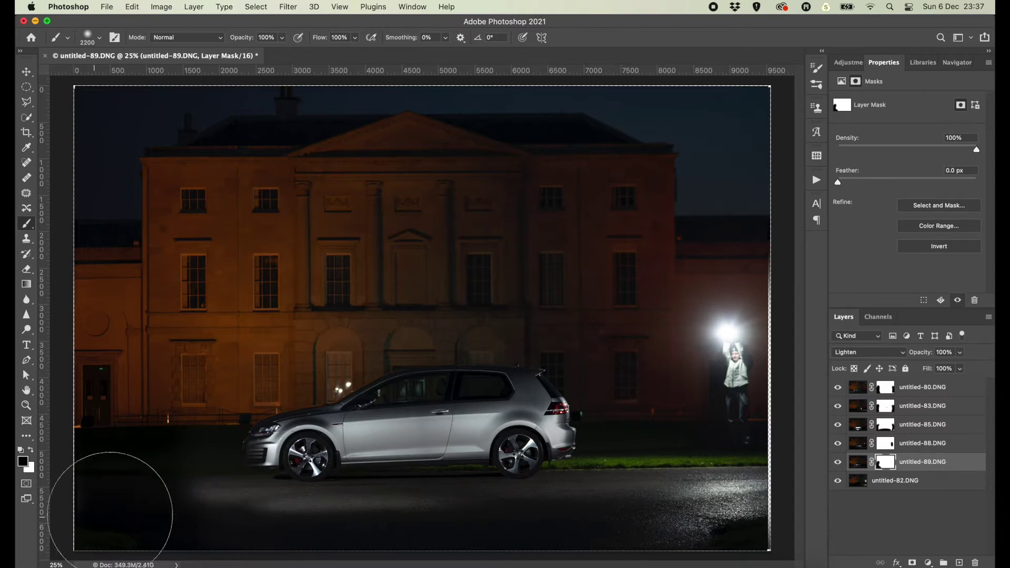
{"action": "left_click_drag", "start_coordinate": [219, 451], "coordinate": [201, 460]}
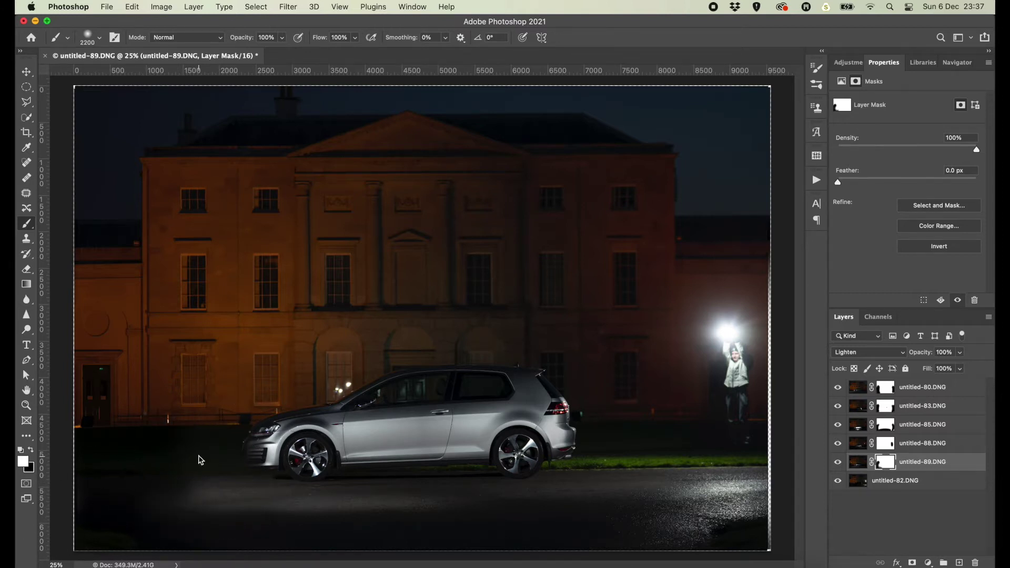
Mask untitled-82 and paint out the light-painter figure and right-side glow.
{"action": "left_click", "coordinate": [889, 480]}
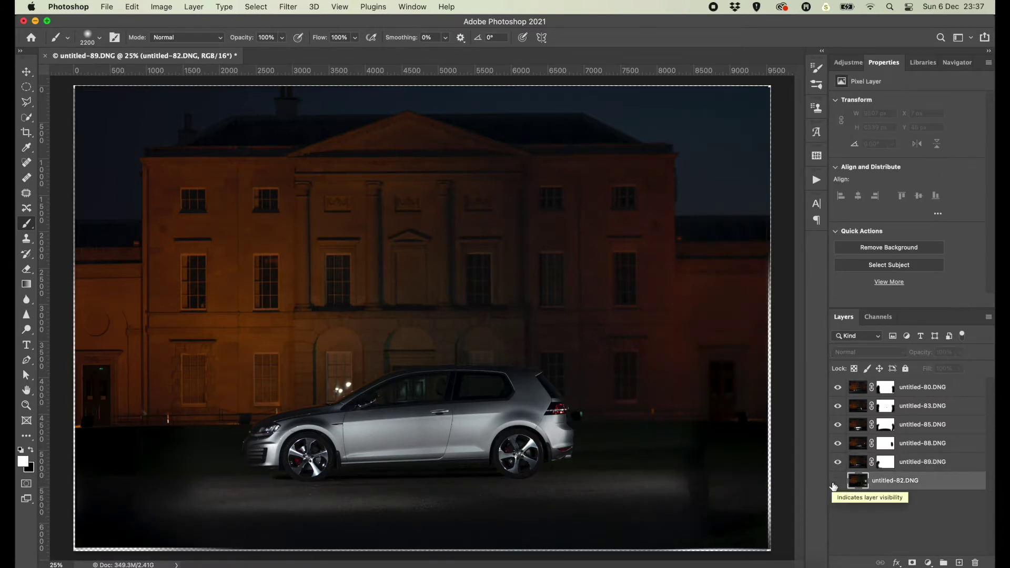
{"action": "left_click", "coordinate": [912, 562]}
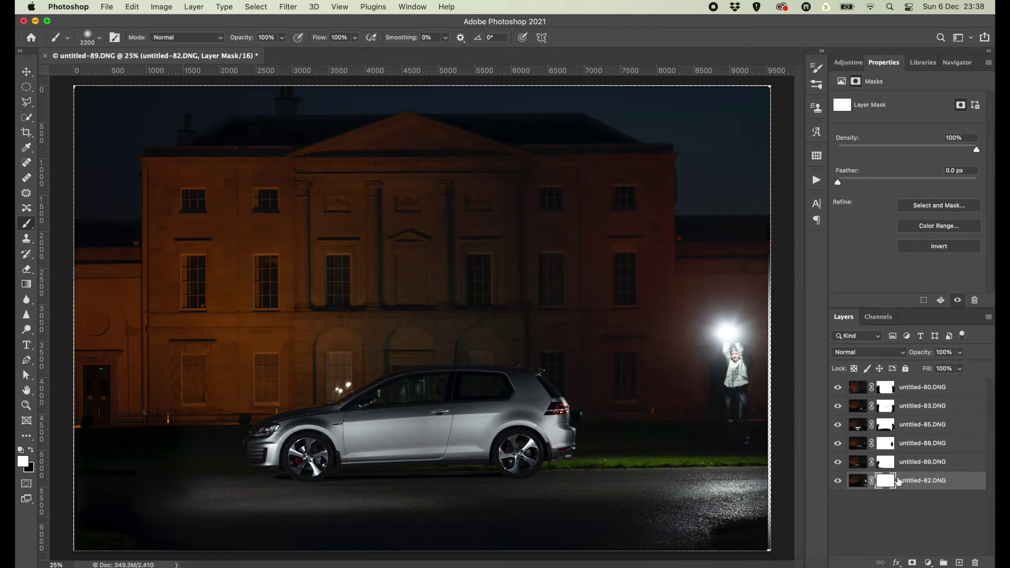
{"action": "key", "text": "x"}
{"action": "mouse_move", "coordinate": [721, 361]}
{"action": "left_mouse_down"}
{"action": "mouse_move", "coordinate": [723, 321]}
{"action": "mouse_move", "coordinate": [735, 318]}
{"action": "mouse_move", "coordinate": [704, 531]}
{"action": "left_mouse_up"}
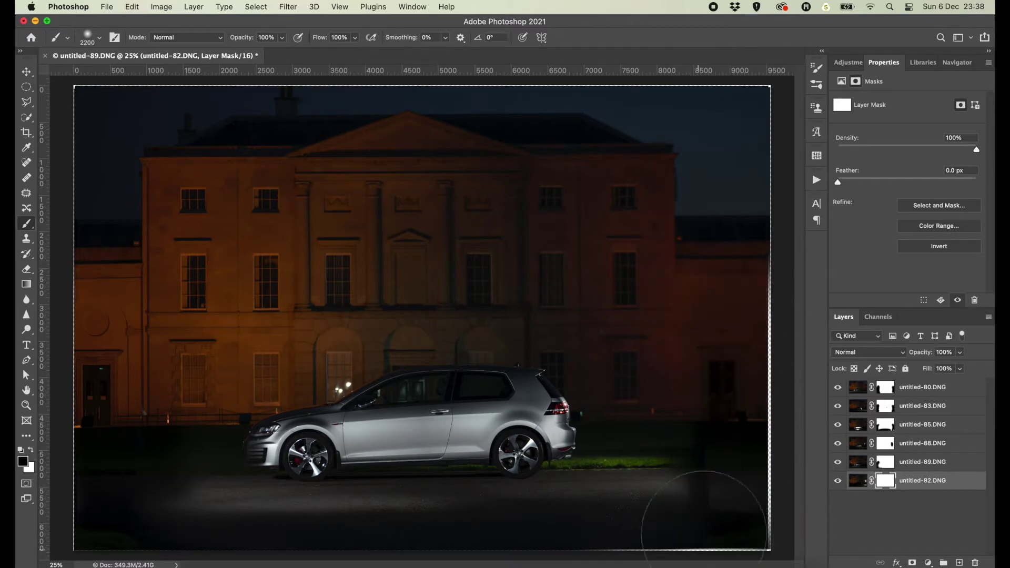
Step between layer masks, reframe the view, and paint back light on the ground under the car.
{"action": "key", "text": "alt+bracketright"}
{"action": "key", "text": "alt+bracketright"}
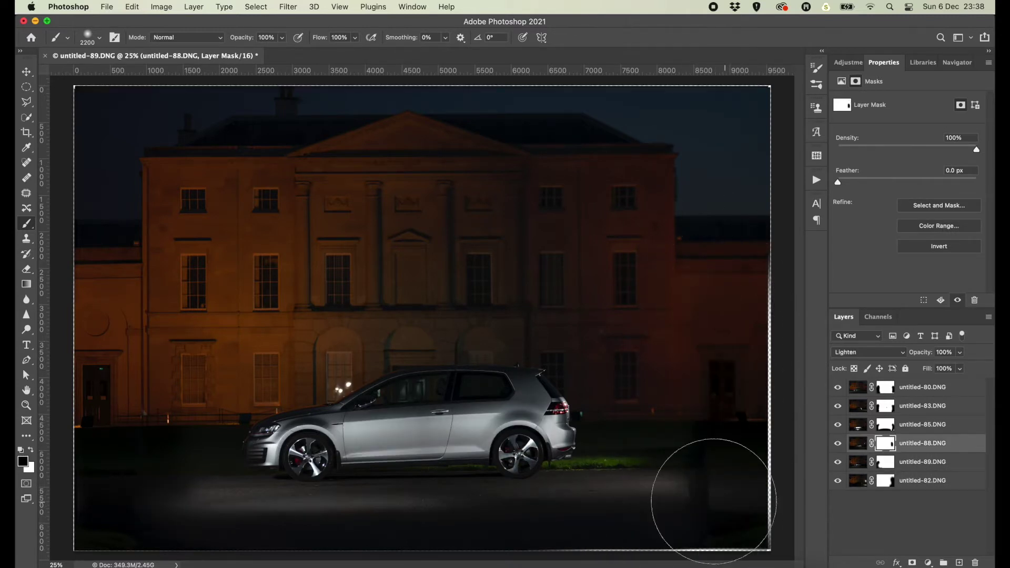
{"action": "key", "text": "alt+bracketleft"}
{"action": "key", "text": "alt+bracketleft"}
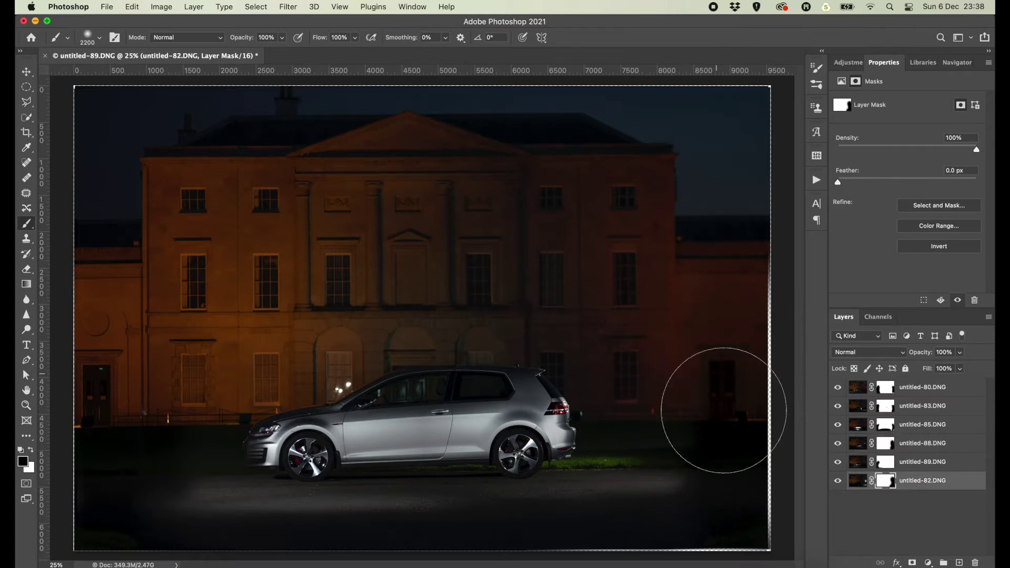
{"action": "key", "text": "alt+bracketright"}
{"action": "key", "text": "alt+bracketright"}
{"action": "key", "text": "ctrl+minus"}
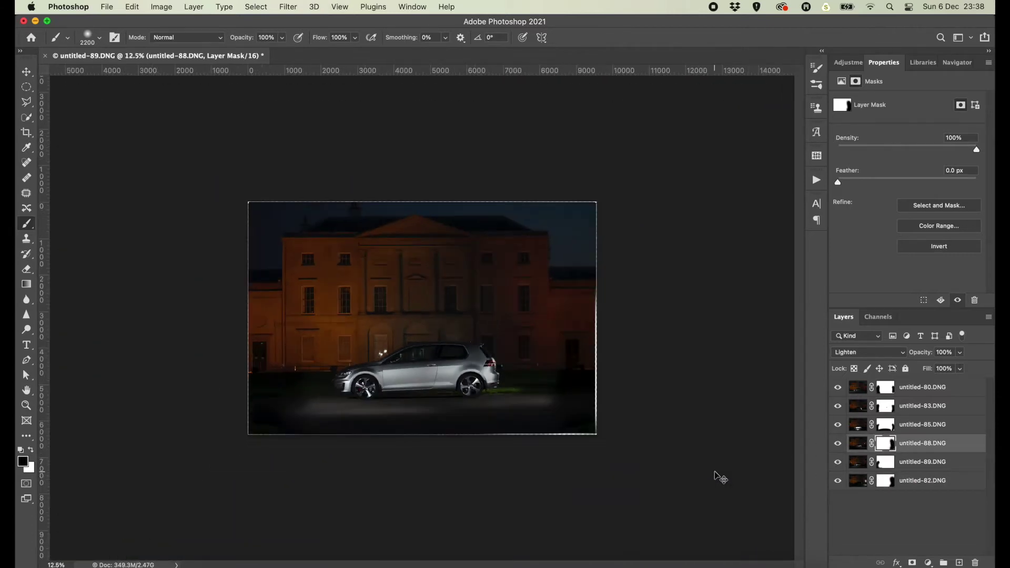
{"action": "key", "text": "ctrl+plus"}
{"action": "key", "text": "ctrl+plus"}
{"action": "key", "text": "ctrl+minus"}
{"action": "key", "text": "alt+bracketright"}
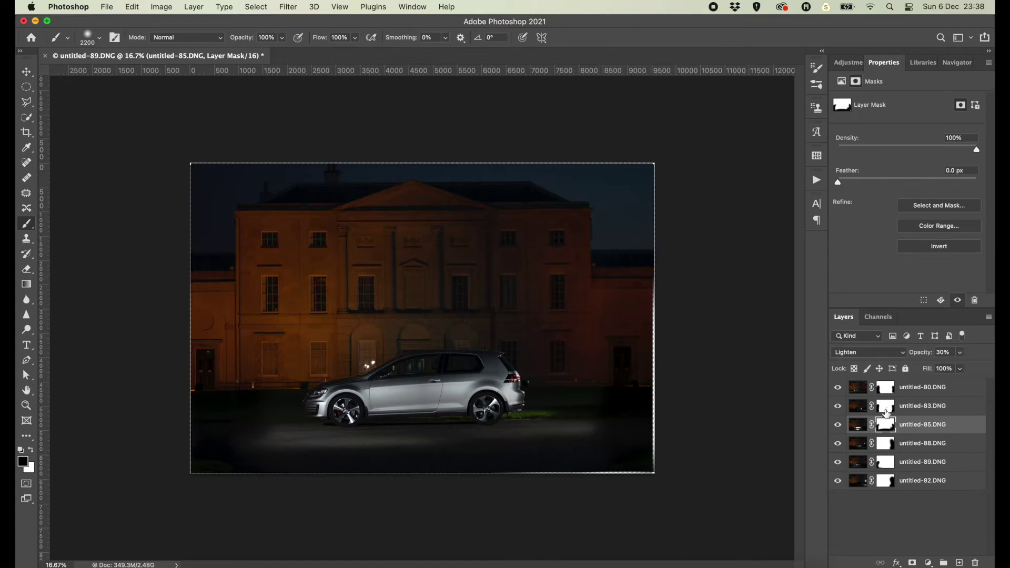
{"action": "left_click", "coordinate": [886, 413]}
{"action": "key", "text": "alt+bracketleft"}
{"action": "key", "text": "alt+bracketleft"}
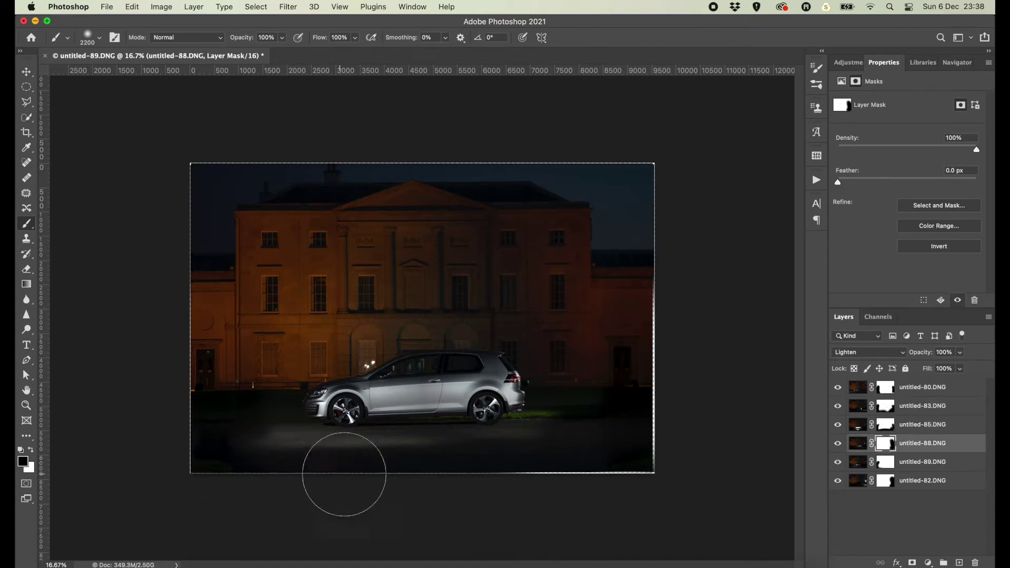
{"action": "key", "text": "alt+bracketleft"}
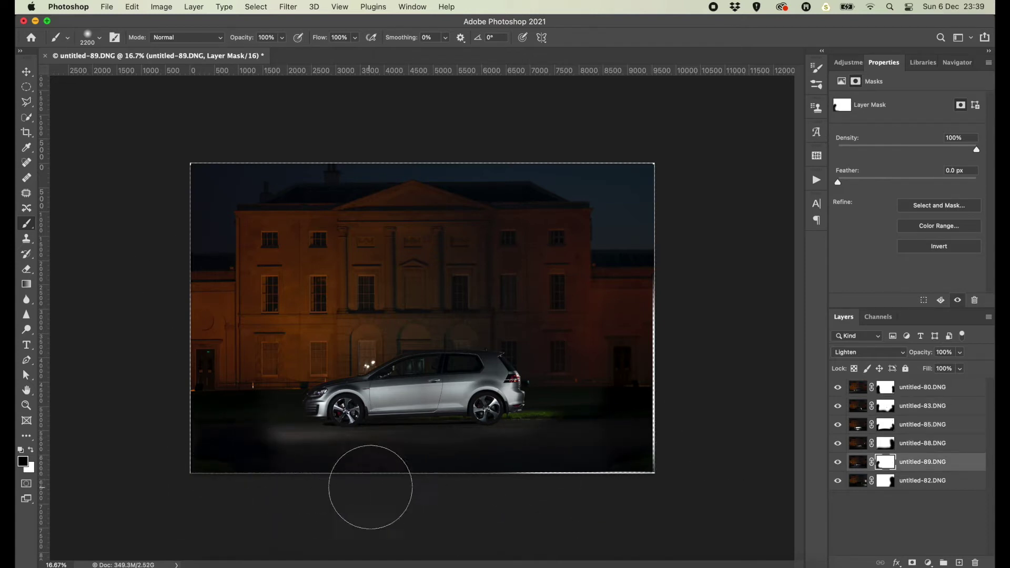
{"action": "left_click_drag", "start_coordinate": [371, 487], "coordinate": [632, 495]}
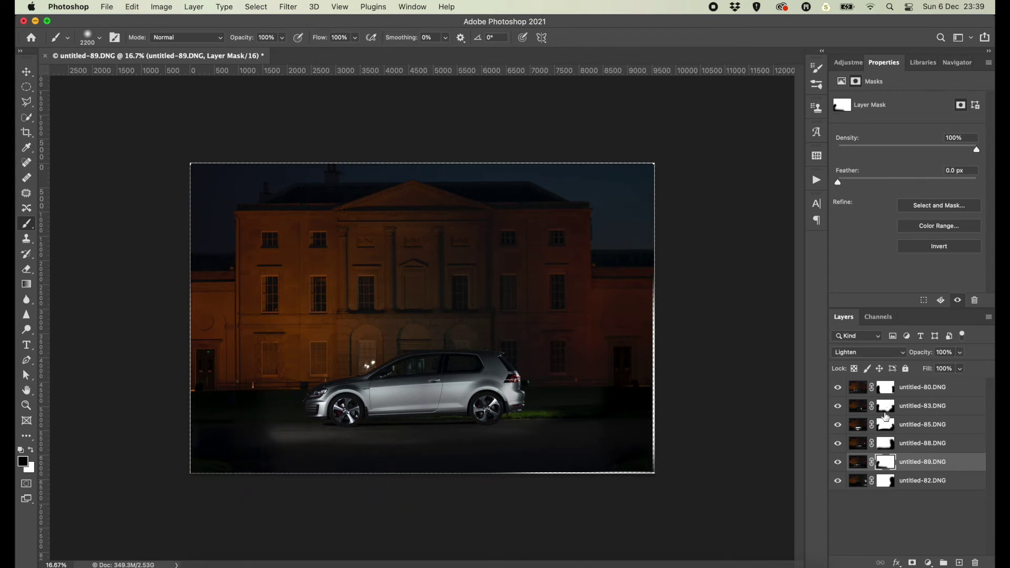
Select untitled-80's mask and zoom out to leave room around the image.
{"action": "left_click", "coordinate": [886, 389]}
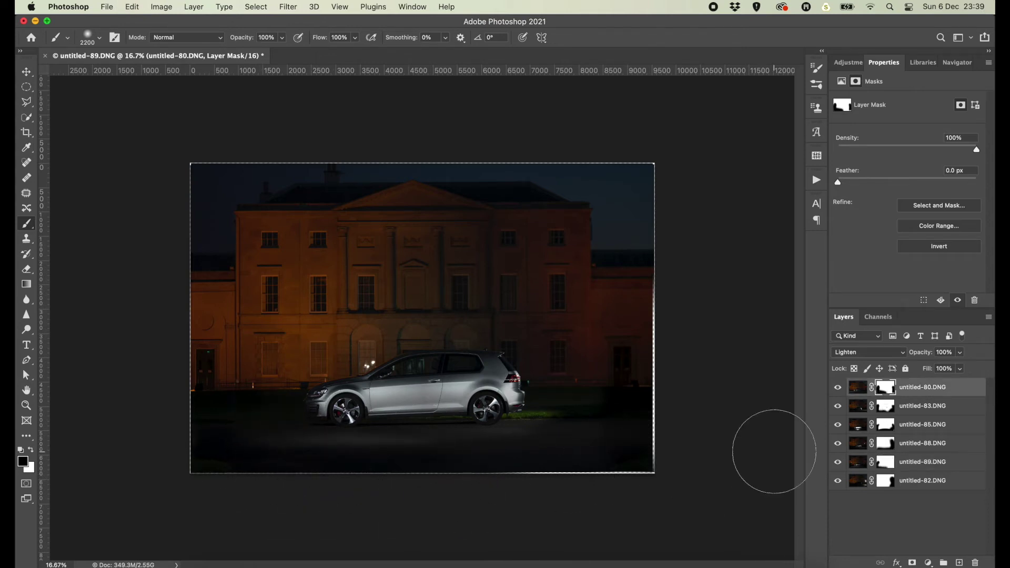
{"action": "key", "text": "super+minus"}
{"action": "left_click", "coordinate": [29, 138]}
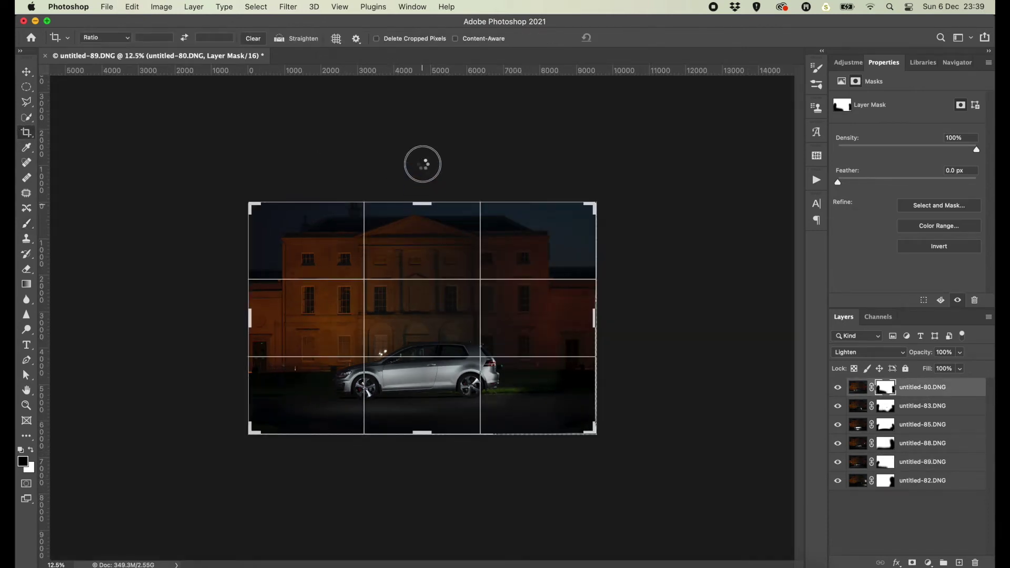
Crop to extend the canvas far above the house while trimming the sides and bottom-right.
{"action": "left_click_drag", "start_coordinate": [422, 202], "coordinate": [420, 117]}
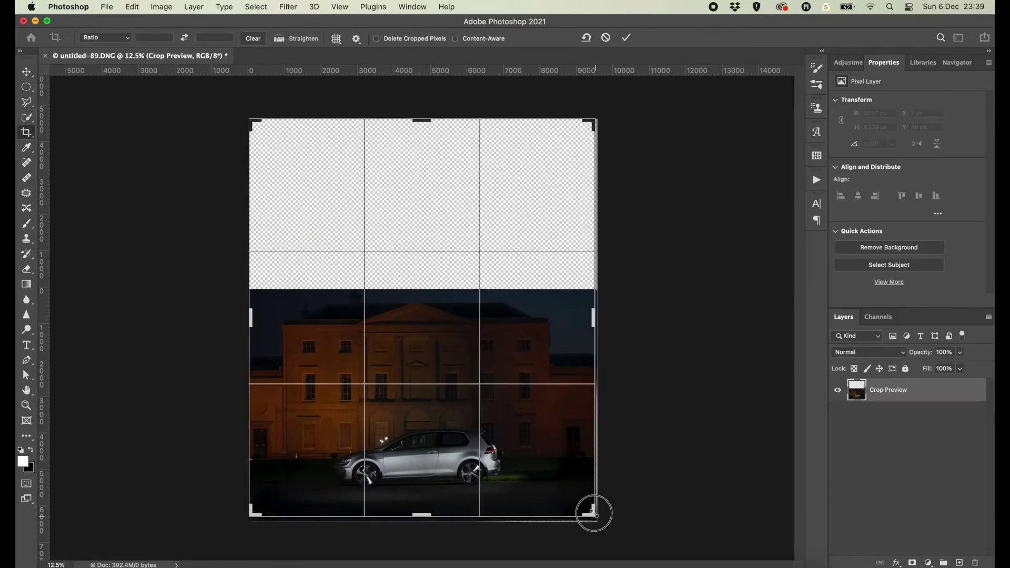
{"action": "left_click_drag", "start_coordinate": [595, 520], "coordinate": [590, 510]}
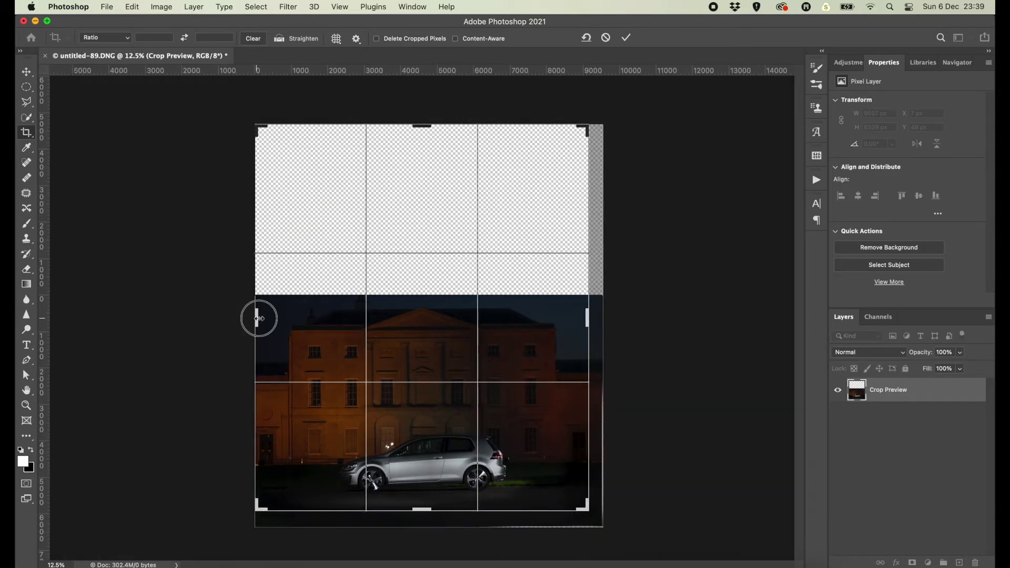
{"action": "left_click_drag", "start_coordinate": [257, 317], "coordinate": [262, 318]}
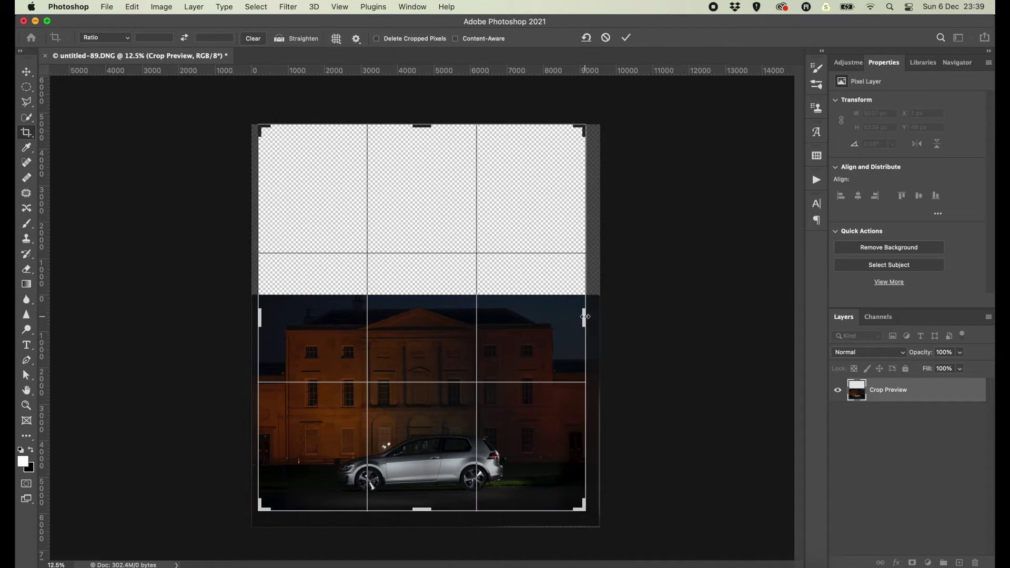
{"action": "left_click_drag", "start_coordinate": [585, 317], "coordinate": [582, 317]}
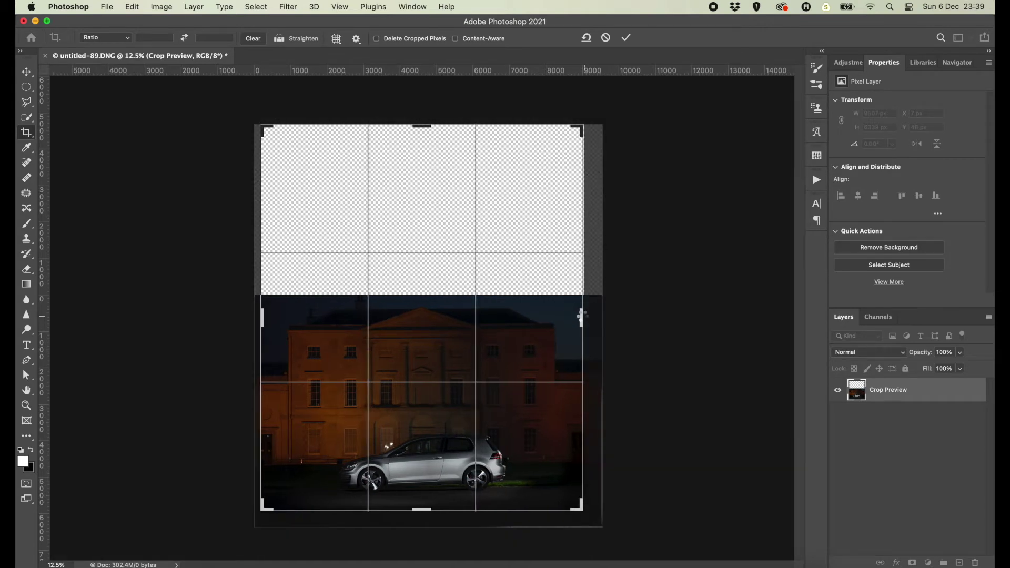
{"action": "key", "text": "Return"}
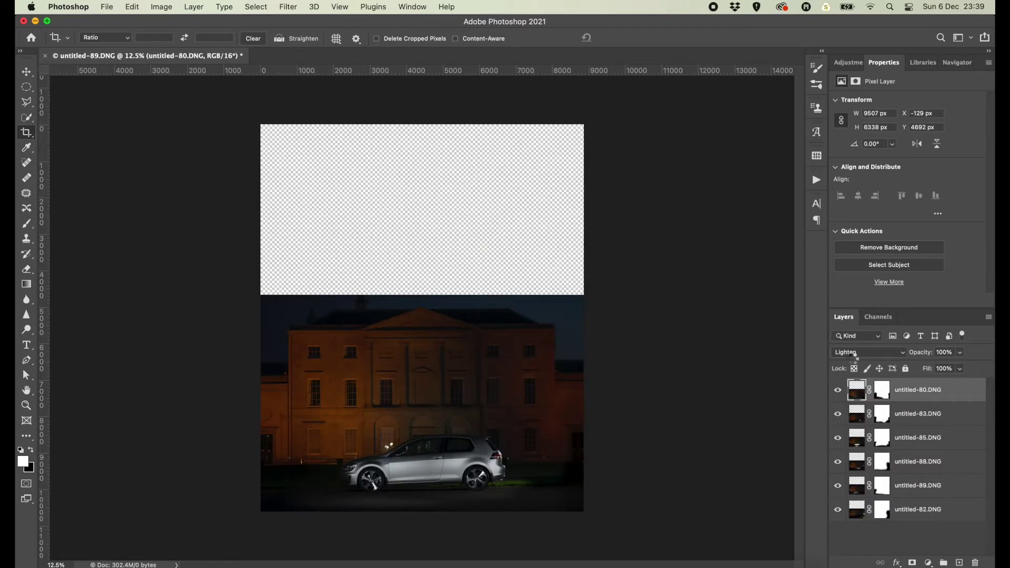
Select the empty area above the house with a polygonal lasso outline.
{"action": "left_click", "coordinate": [27, 101]}
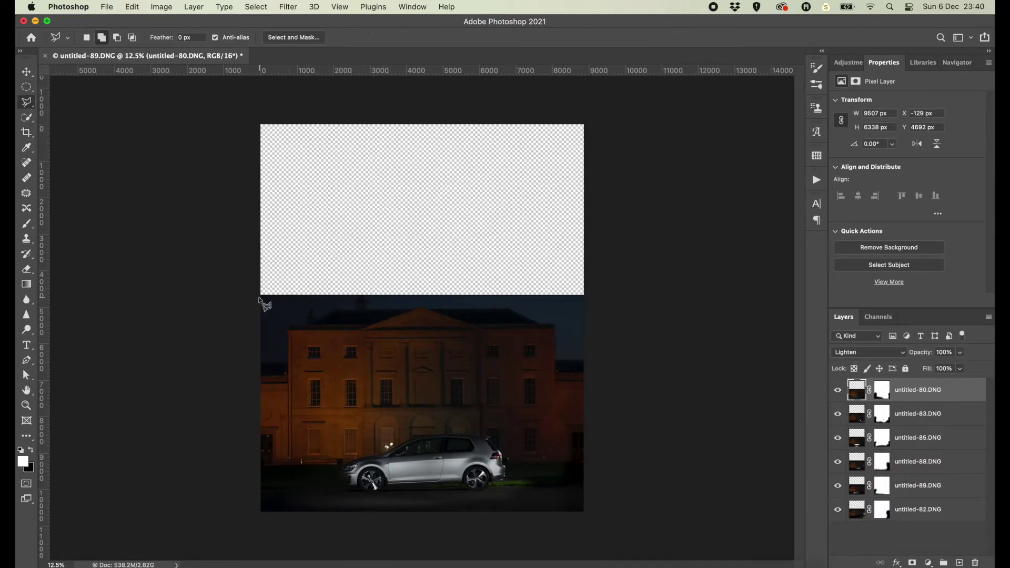
{"action": "left_click", "coordinate": [593, 299]}
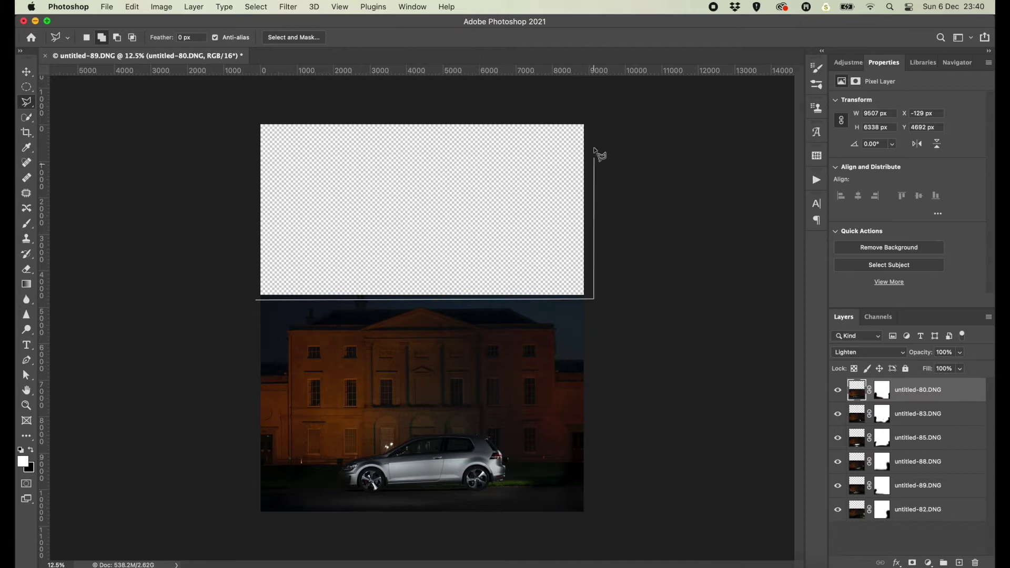
{"action": "left_click", "coordinate": [587, 107]}
{"action": "left_click", "coordinate": [243, 109]}
{"action": "double_click", "coordinate": [250, 276]}
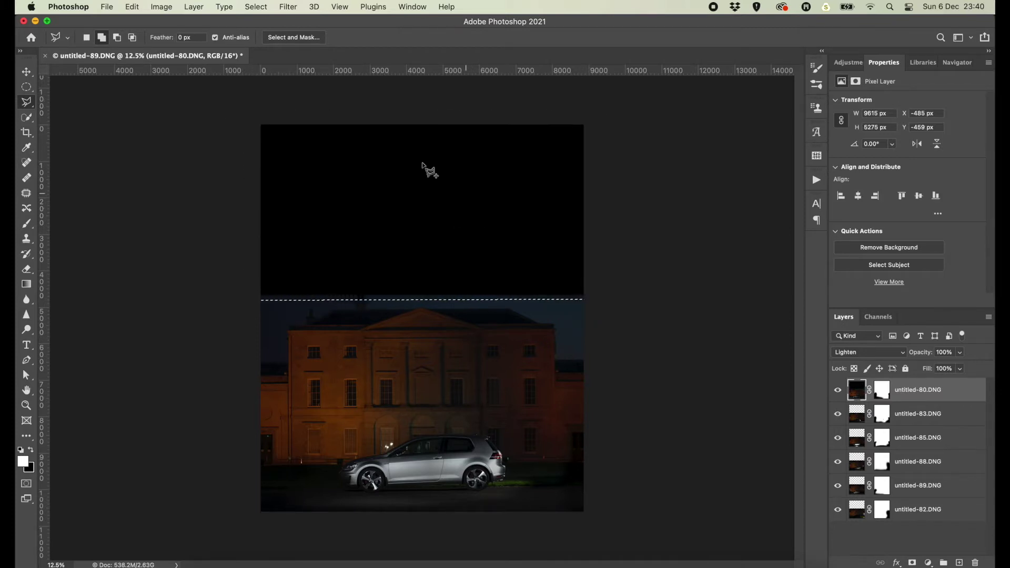
Content-Aware Fill the selection with night sky, excluding the roofline from the sampling area.
{"action": "left_click", "coordinate": [132, 7]}
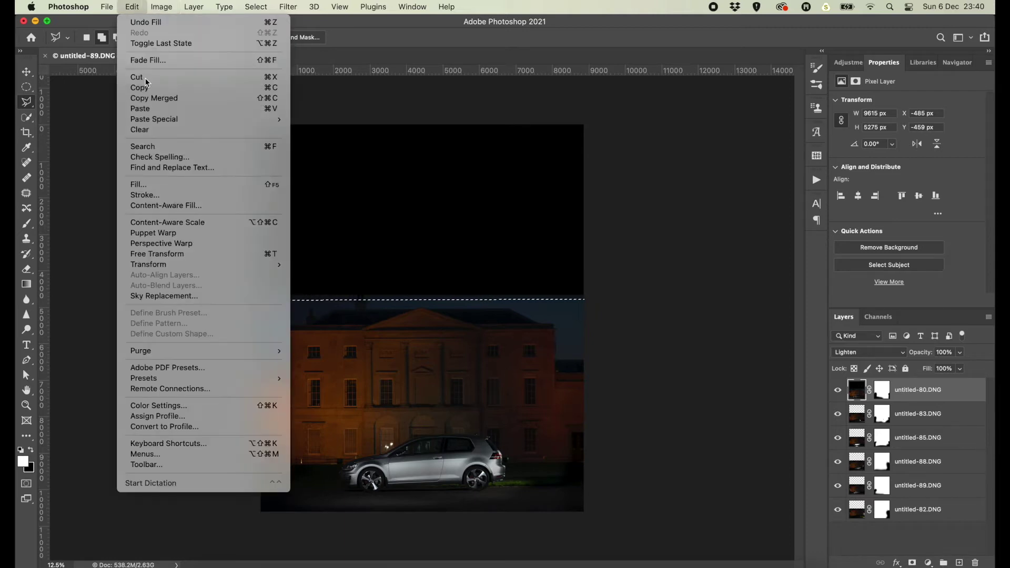
{"action": "left_click", "coordinate": [165, 205]}
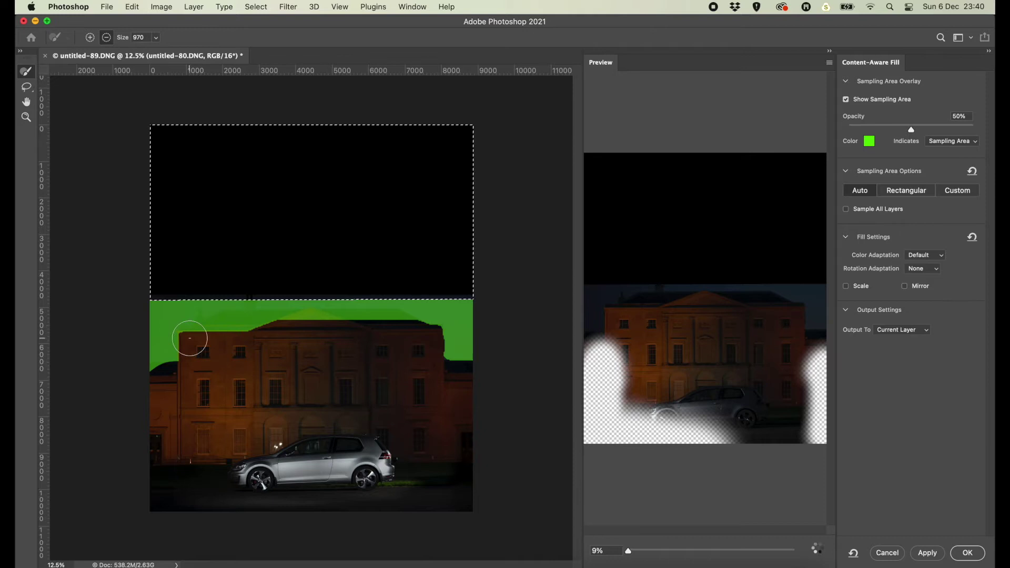
{"action": "left_click_drag", "start_coordinate": [189, 338], "coordinate": [473, 366]}
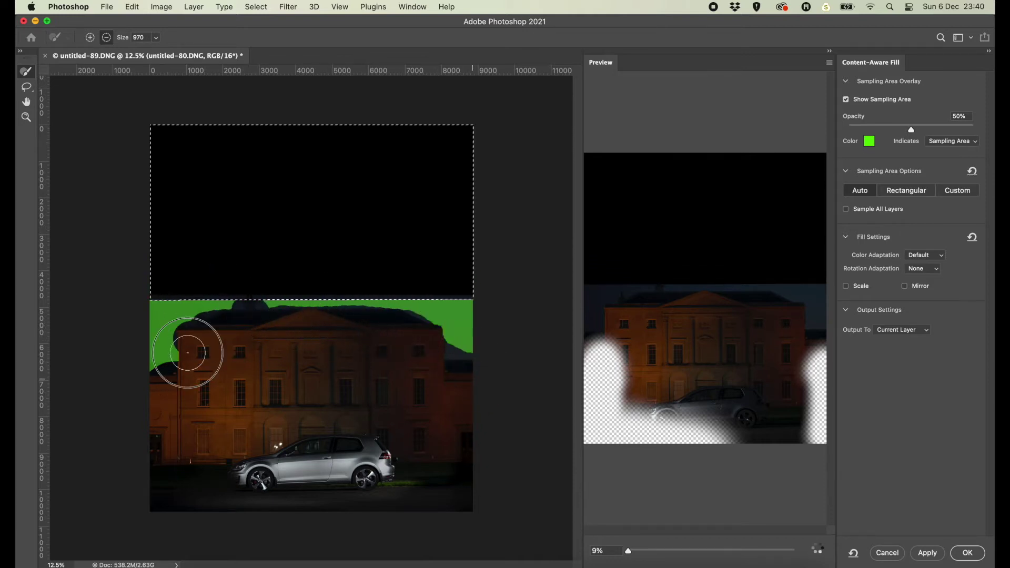
{"action": "left_click", "coordinate": [181, 339]}
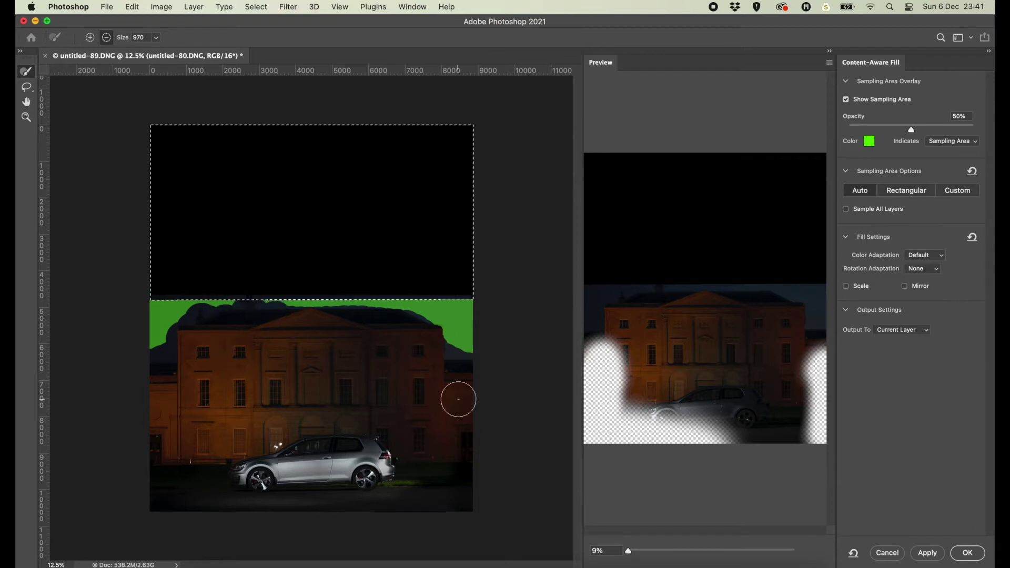
{"action": "left_click", "coordinate": [963, 553]}
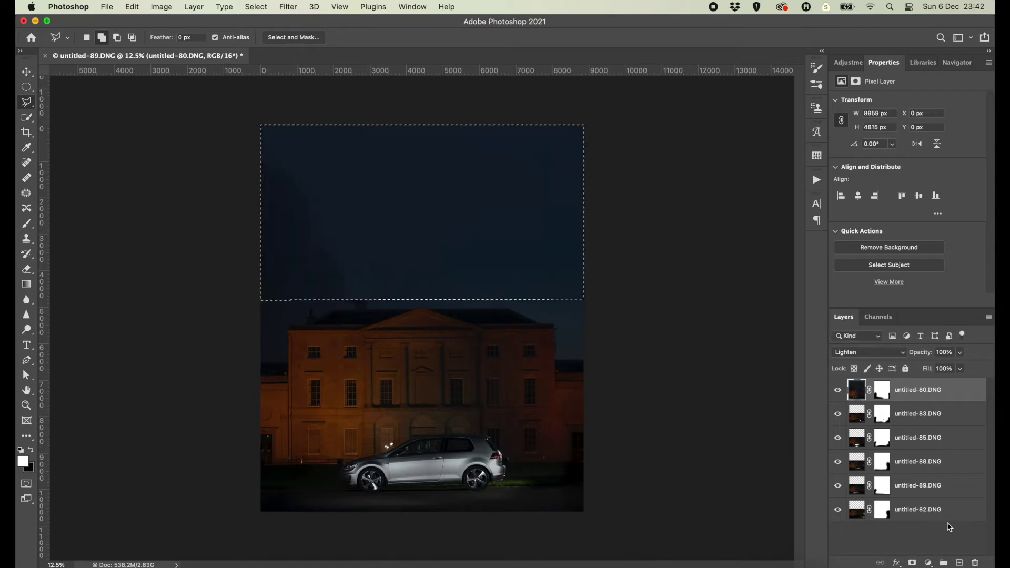
Deselect the sky and brush out the chimney glow on the untitled-80 and untitled-83 masks.
{"action": "key", "text": "super+d"}
{"action": "left_click", "coordinate": [888, 391]}
{"action": "key", "text": "b"}
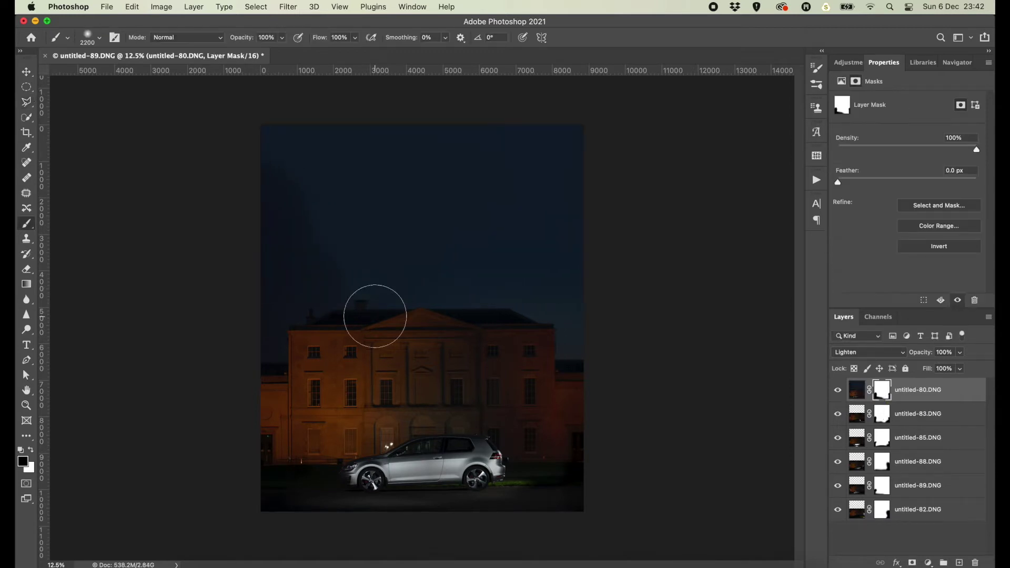
{"action": "left_click", "coordinate": [361, 306]}
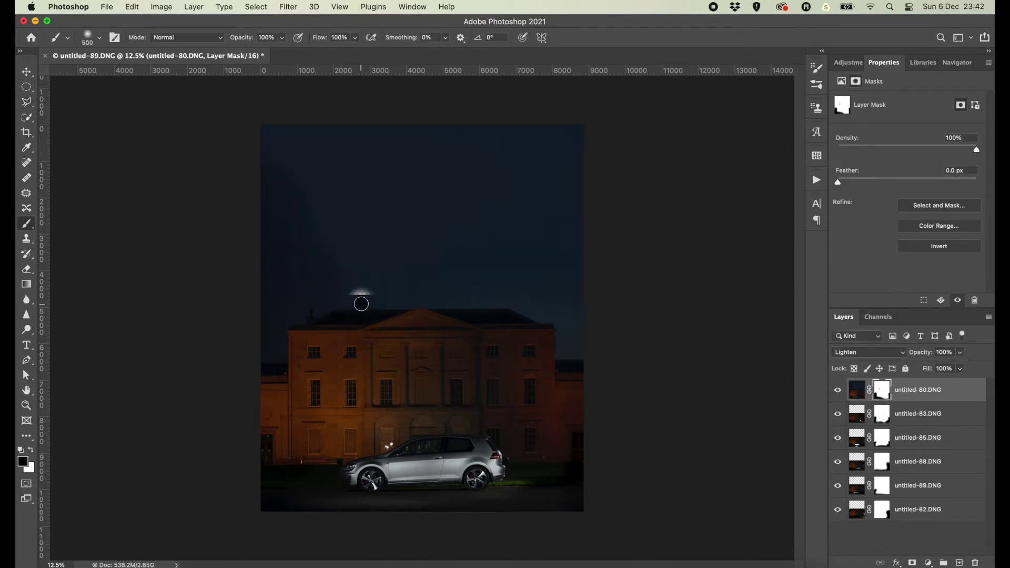
{"action": "key", "text": "x"}
{"action": "key", "text": "alt+bracketleft"}
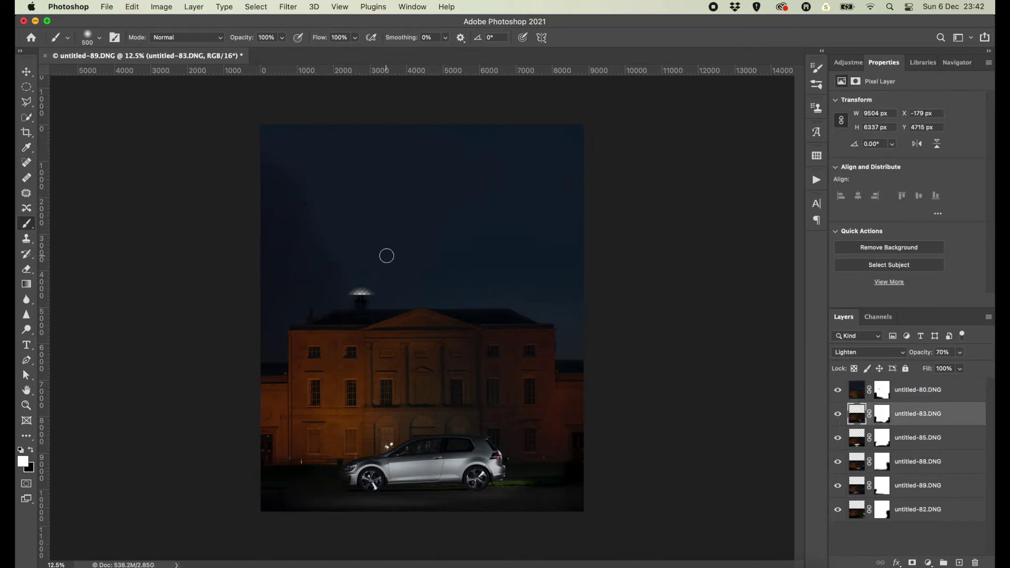
{"action": "key", "text": "x"}
{"action": "left_click", "coordinate": [368, 290]}
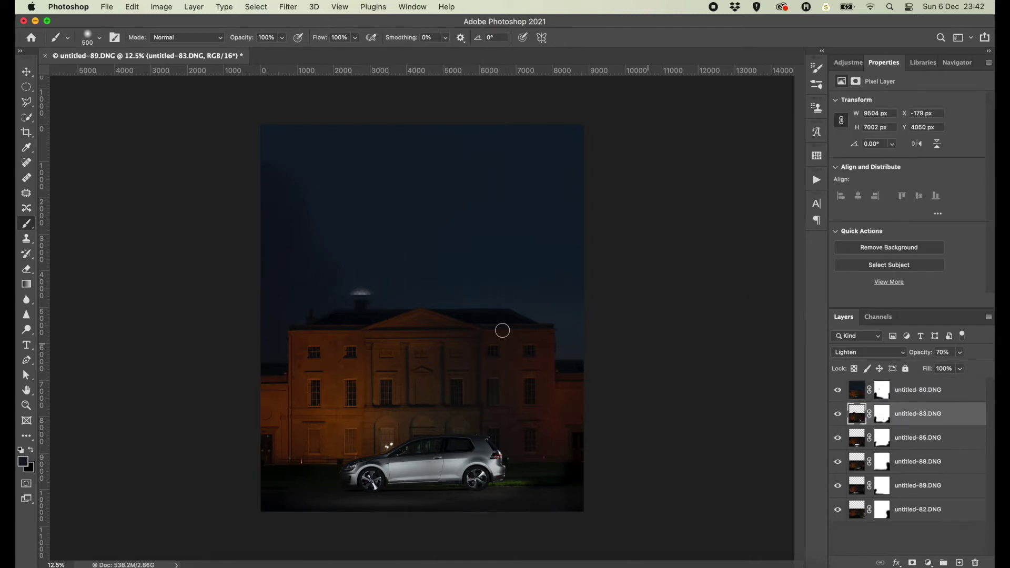
Paint out the chimney glow on untitled-85 and untitled-88, using a 250 brush.
{"action": "key", "text": "alt+bracketleft"}
{"action": "left_click_drag", "start_coordinate": [375, 289], "coordinate": [337, 284]}
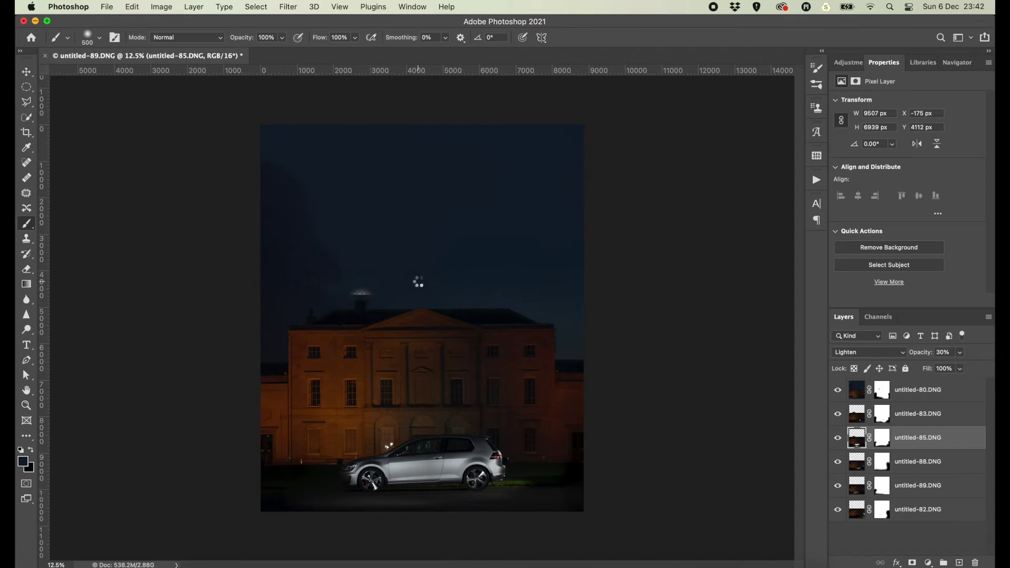
{"action": "key", "text": "alt+bracketleft"}
{"action": "left_click", "coordinate": [838, 462]}
{"action": "left_click", "coordinate": [838, 461]}
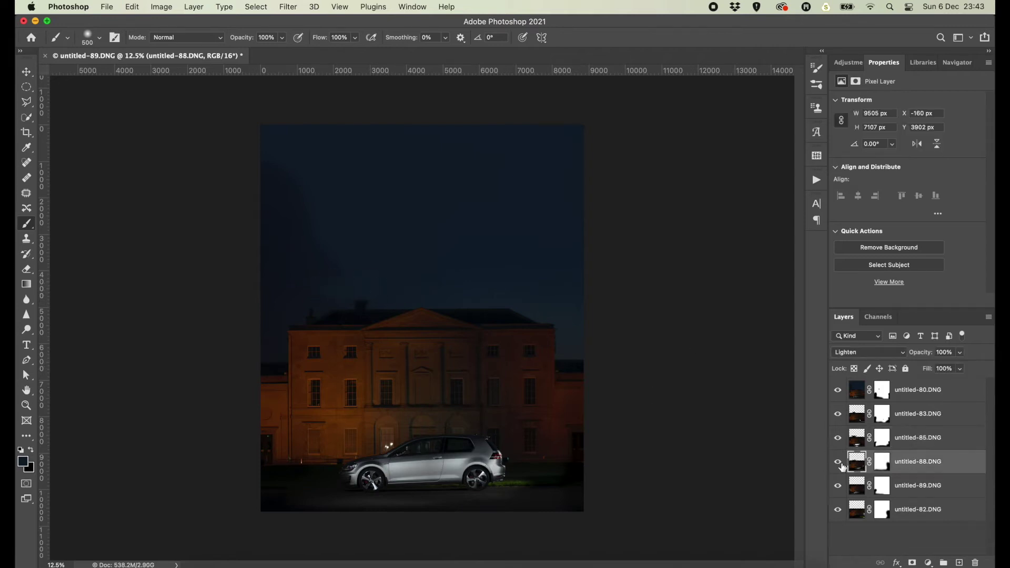
{"action": "key", "text": "bracketleft"}
{"action": "mouse_move", "coordinate": [378, 293]}
{"action": "left_mouse_down"}
{"action": "mouse_move", "coordinate": [354, 293]}
{"action": "mouse_move", "coordinate": [371, 292]}
{"action": "left_mouse_up"}
Zoom in on the car, target untitled-88's mask, and adjust the brush size.
{"action": "key", "text": "super+plus"}
{"action": "key", "text": "super+plus"}
{"action": "key", "text": "super+plus"}
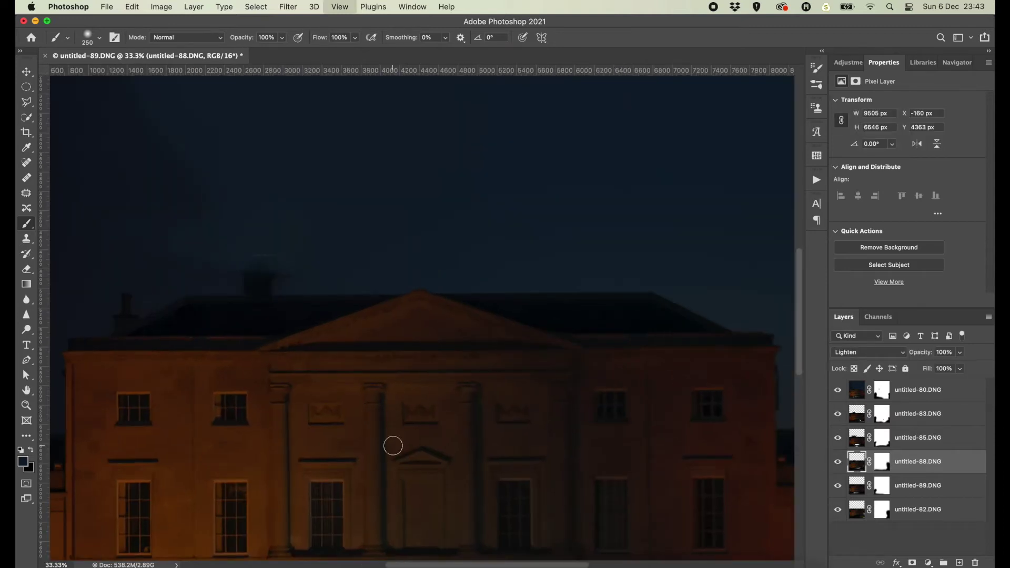
{"action": "scroll", "coordinate": [392, 444], "scroll_direction": "down", "scroll_amount": 4}
{"action": "left_click", "coordinate": [881, 461]}
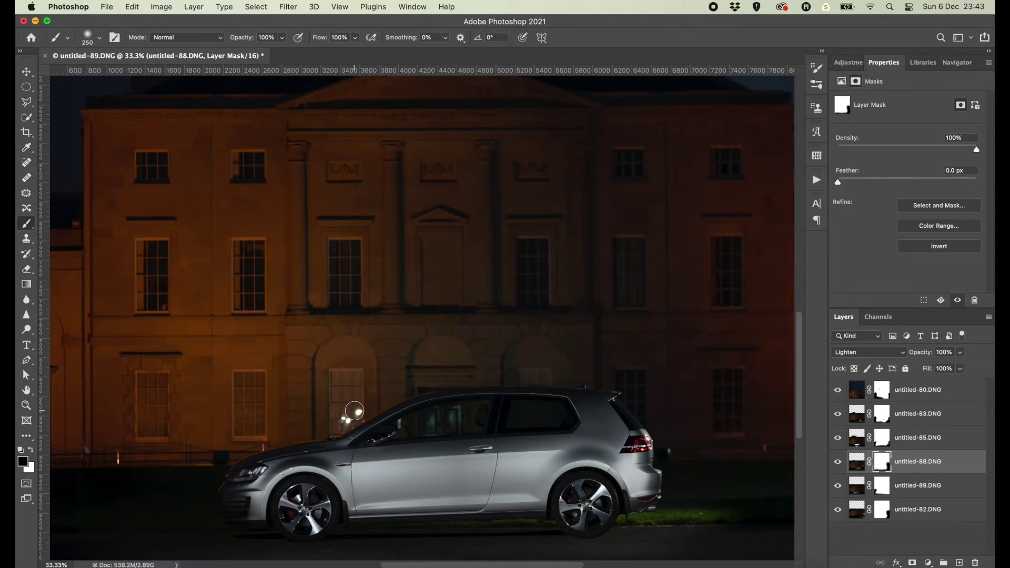
{"action": "key", "text": "x"}
{"action": "key", "text": "x"}
{"action": "key", "text": "x"}
{"action": "key", "text": "x"}
{"action": "key", "text": "shift+bracketright"}
{"action": "key", "text": "shift+bracketleft"}
Compare untitled-88 and untitled-89, then mask out the lights behind the windscreen on untitled-89.
{"action": "left_click", "coordinate": [838, 463]}
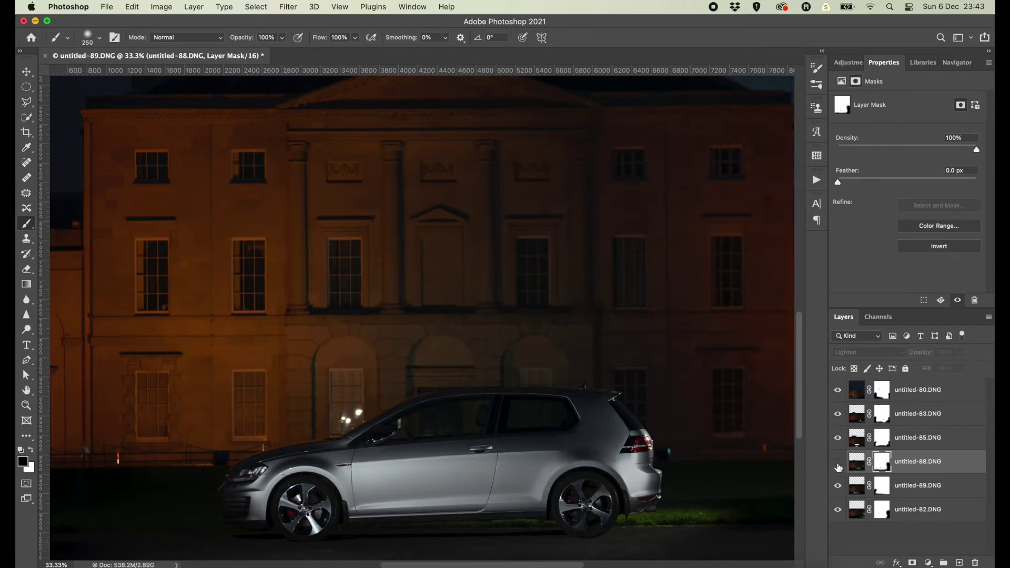
{"action": "left_click", "coordinate": [838, 463]}
{"action": "left_click", "coordinate": [839, 487]}
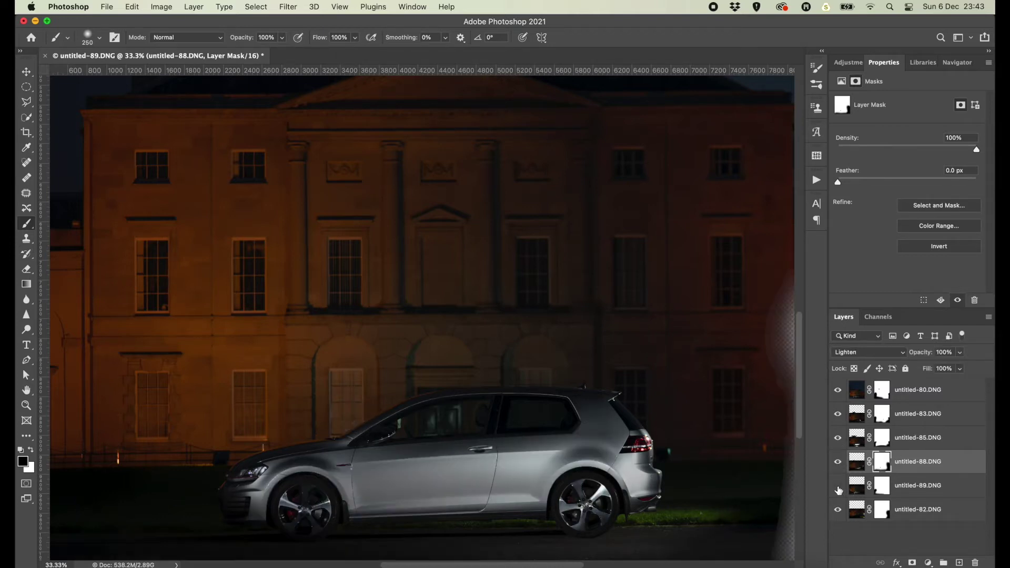
{"action": "left_click", "coordinate": [839, 487]}
{"action": "left_click", "coordinate": [882, 485]}
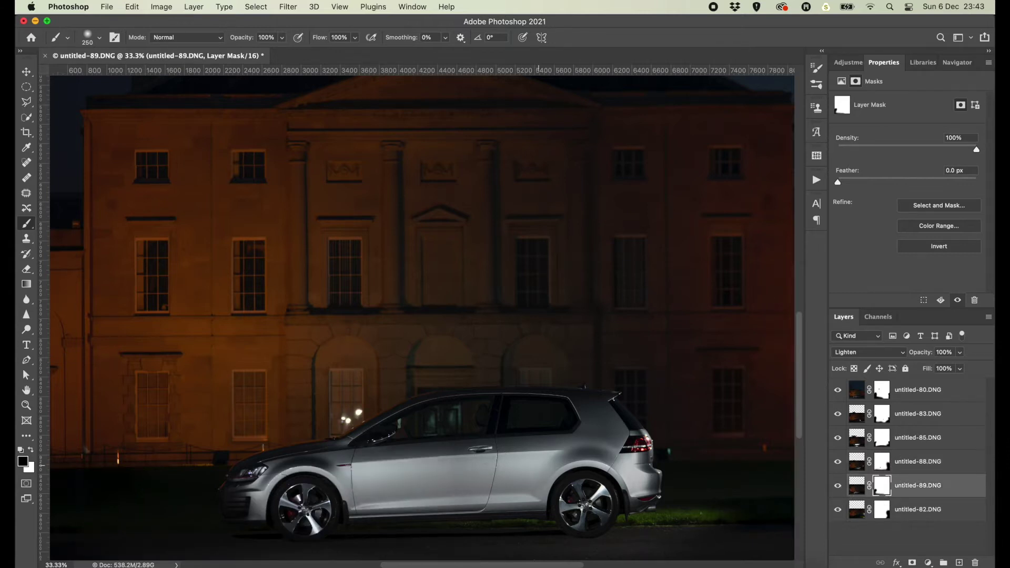
{"action": "mouse_move", "coordinate": [365, 427]}
{"action": "left_mouse_down"}
{"action": "mouse_move", "coordinate": [342, 405]}
{"action": "mouse_move", "coordinate": [333, 419]}
{"action": "mouse_move", "coordinate": [347, 393]}
{"action": "left_mouse_up"}
{"action": "key", "text": "super+minus"}
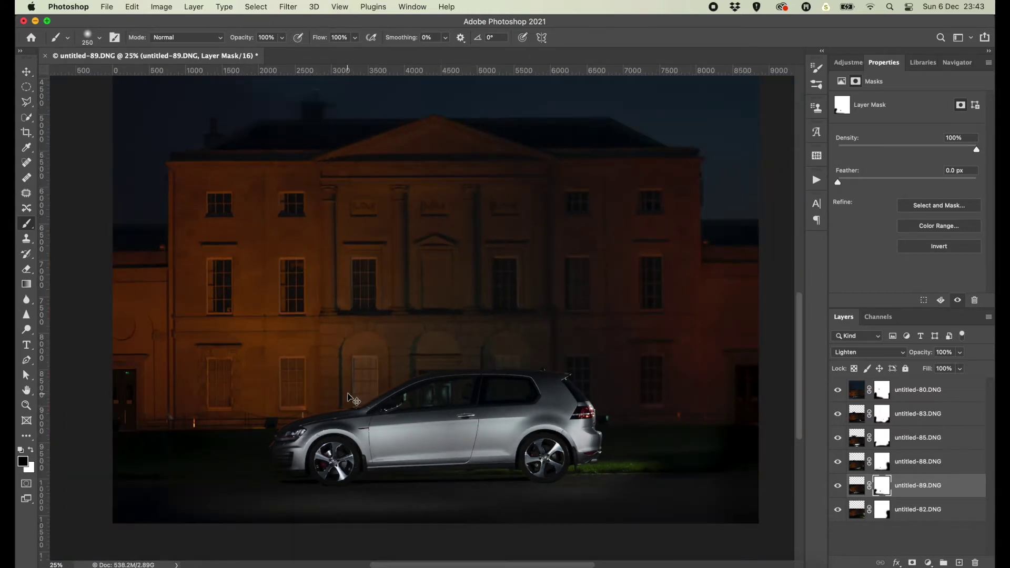
{"action": "key", "text": "super+minus"}
{"action": "key", "text": "super+minus"}
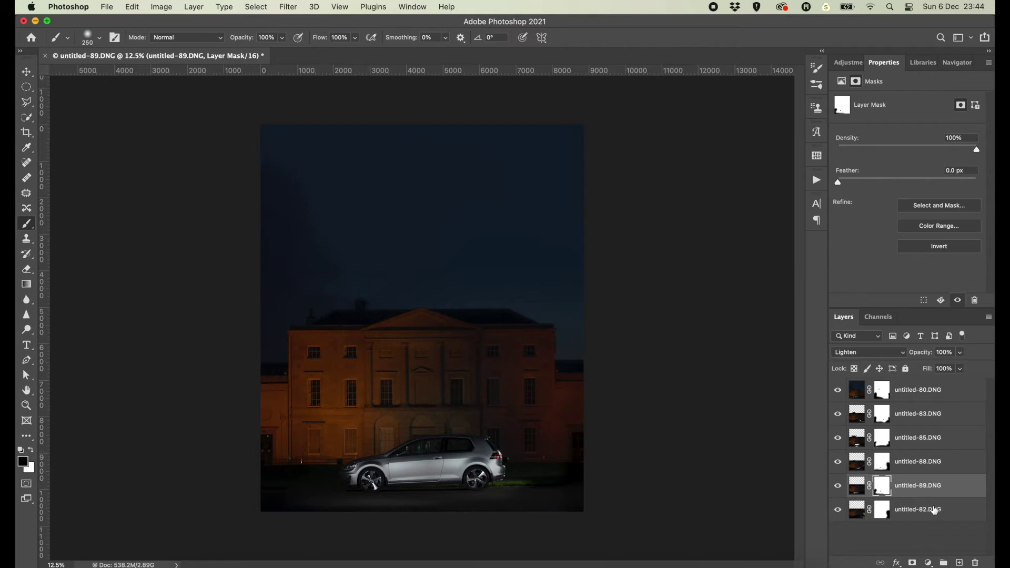
Select all six exposure layers, stamp them into Layer 1, and open Edit > Sky Replacement.
{"action": "key", "text": "super+a"}
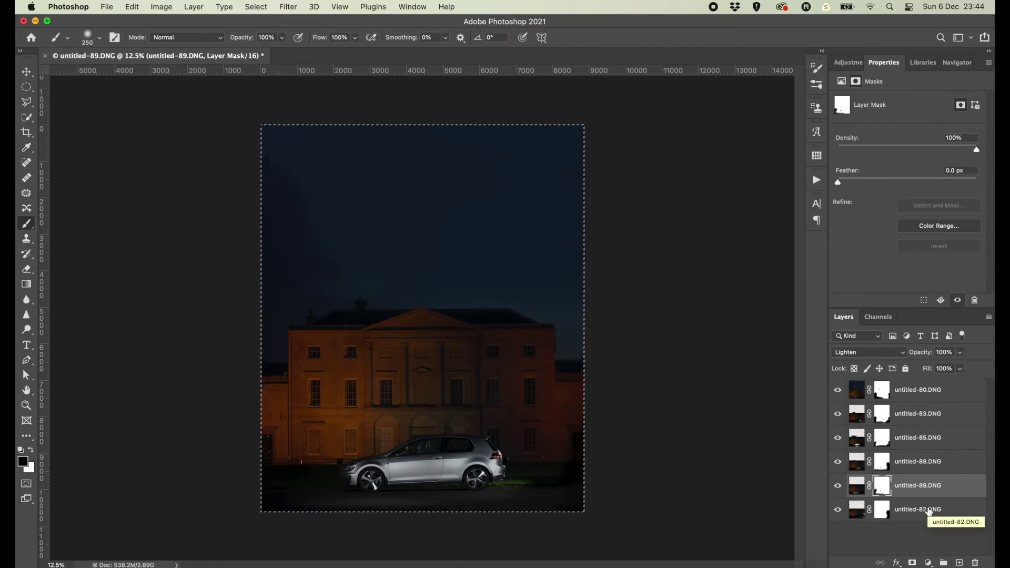
{"action": "key", "text": "super+d"}
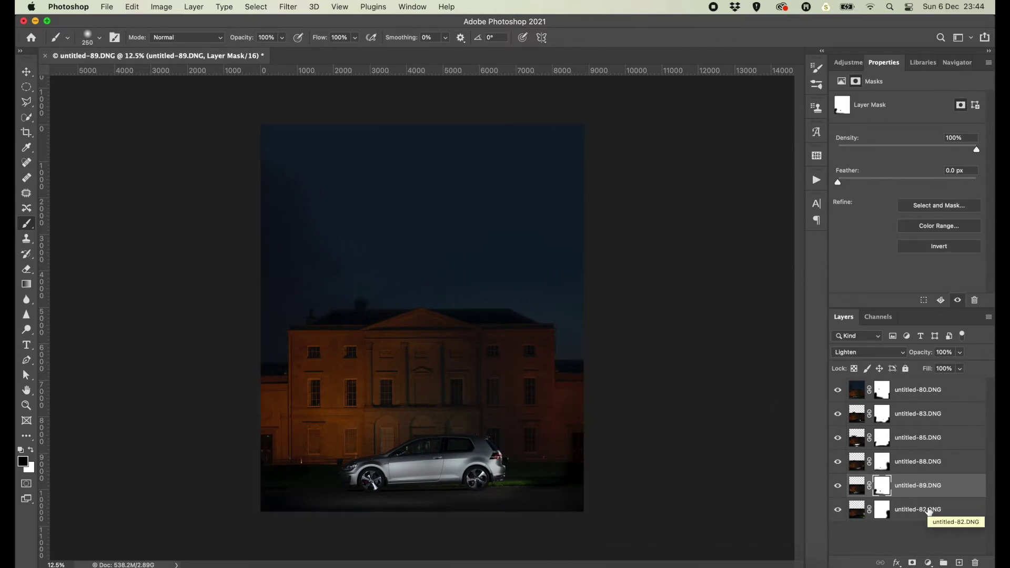
{"action": "left_click", "coordinate": [929, 510]}
{"action": "left_click", "coordinate": [925, 400], "text": "shift"}
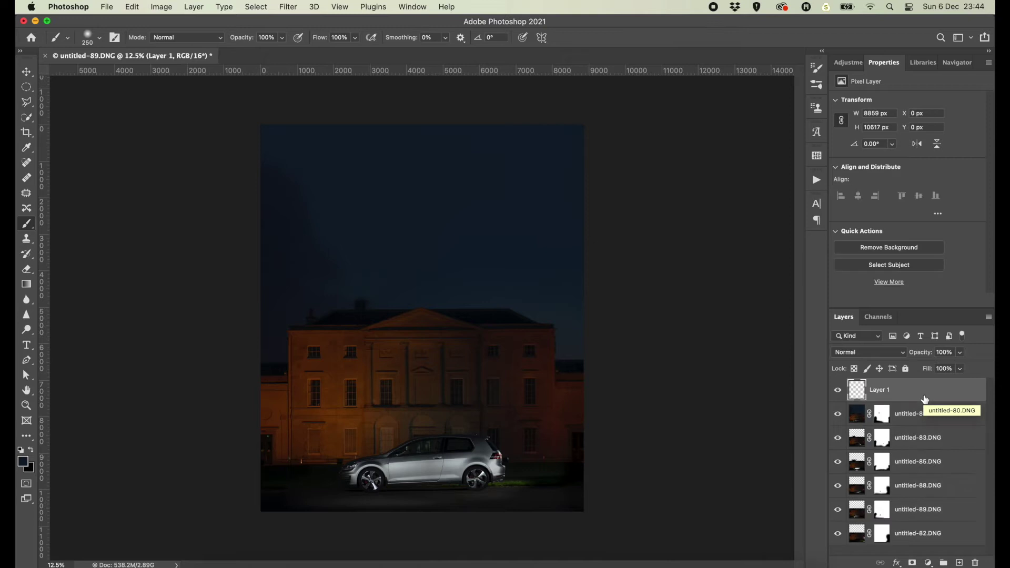
{"action": "left_click", "coordinate": [132, 7]}
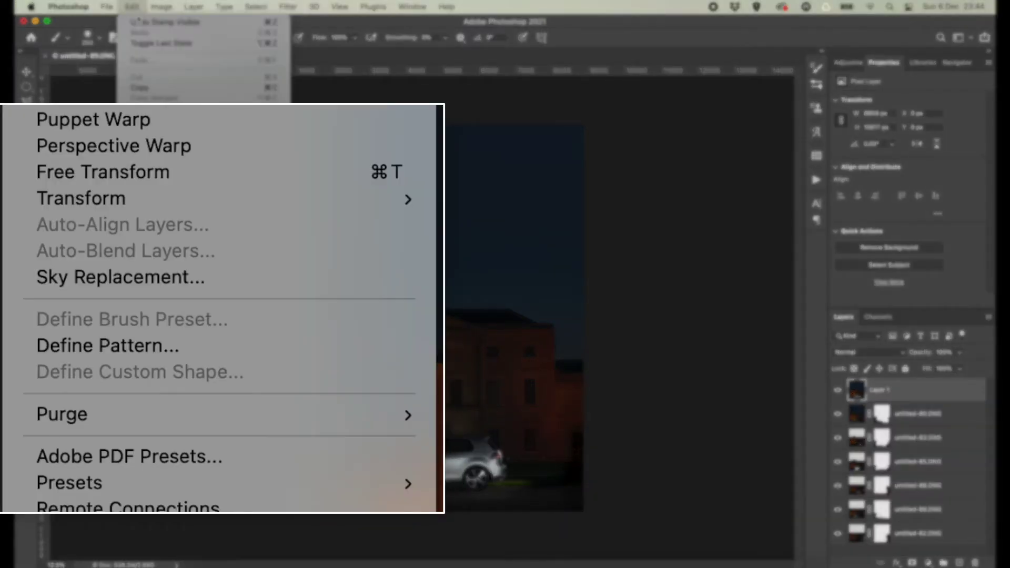
{"action": "left_click", "coordinate": [191, 276]}
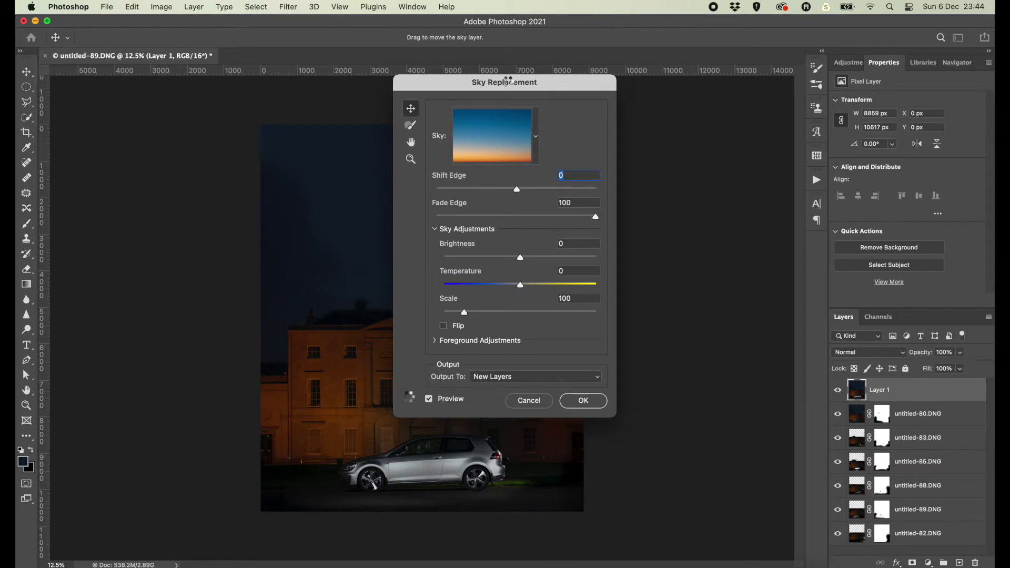
Replace the sky with the purple SunsetSky007 preset from the Sunsets group.
{"action": "left_click_drag", "start_coordinate": [508, 80], "coordinate": [741, 72]}
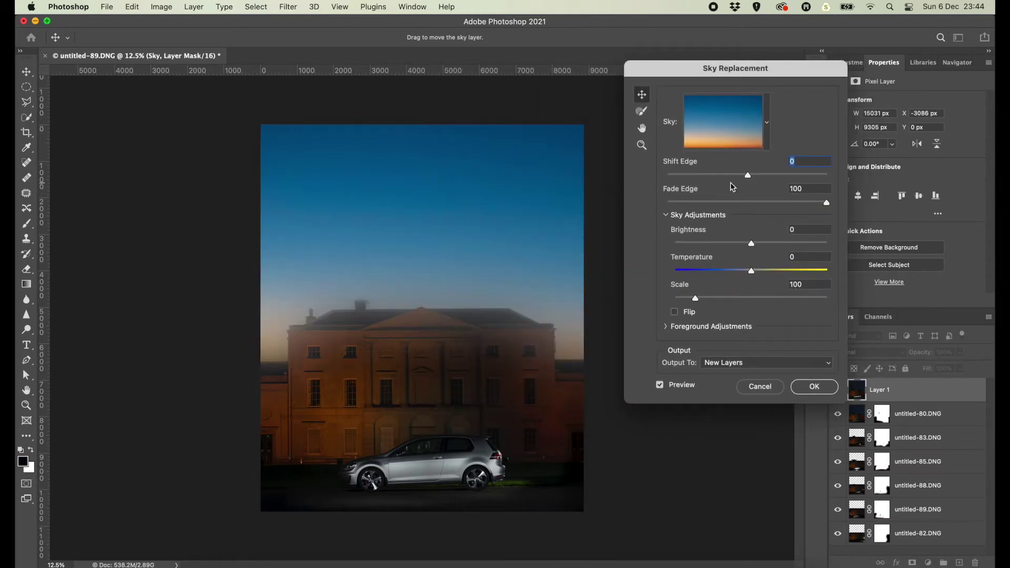
{"action": "left_click", "coordinate": [735, 128]}
{"action": "scroll", "coordinate": [739, 298], "scroll_direction": "down", "scroll_amount": 3}
{"action": "scroll", "coordinate": [739, 298], "scroll_direction": "down", "scroll_amount": 3}
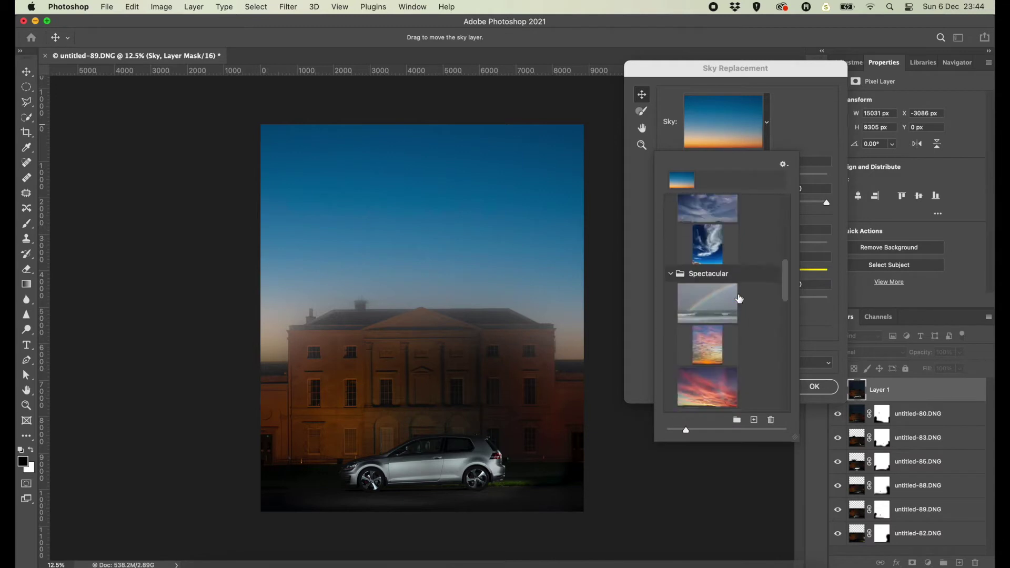
{"action": "scroll", "coordinate": [739, 299], "scroll_direction": "down", "scroll_amount": 3}
{"action": "scroll", "coordinate": [739, 298], "scroll_direction": "down", "scroll_amount": 3}
{"action": "scroll", "coordinate": [739, 299], "scroll_direction": "down", "scroll_amount": 3}
{"action": "scroll", "coordinate": [739, 298], "scroll_direction": "down", "scroll_amount": 3}
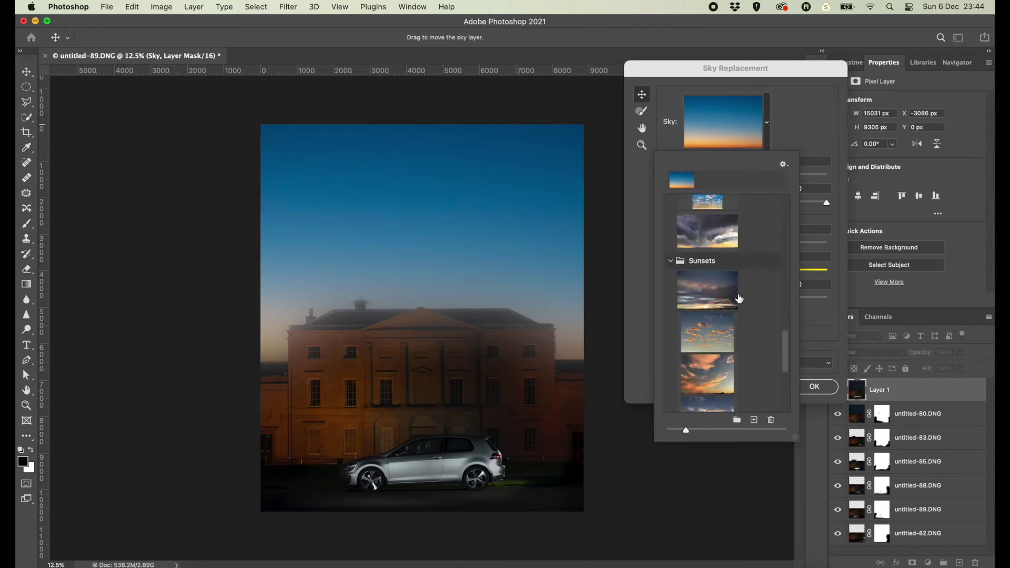
{"action": "scroll", "coordinate": [739, 299], "scroll_direction": "down", "scroll_amount": 3}
{"action": "scroll", "coordinate": [739, 298], "scroll_direction": "down", "scroll_amount": 3}
{"action": "left_click", "coordinate": [710, 355]}
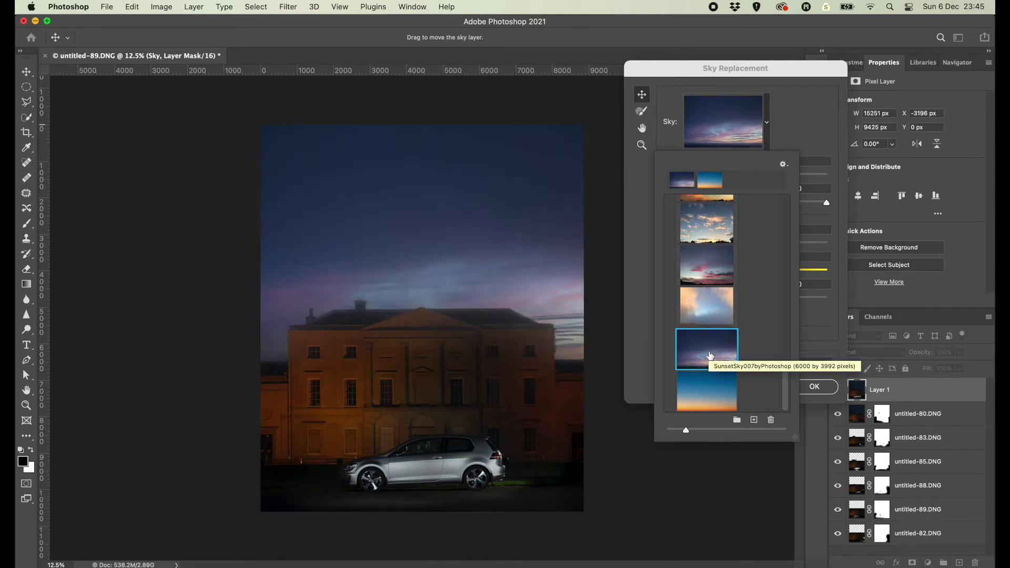
{"action": "scroll", "coordinate": [745, 350], "scroll_direction": "up", "scroll_amount": 1}
{"action": "scroll", "coordinate": [746, 349], "scroll_direction": "down", "scroll_amount": 1}
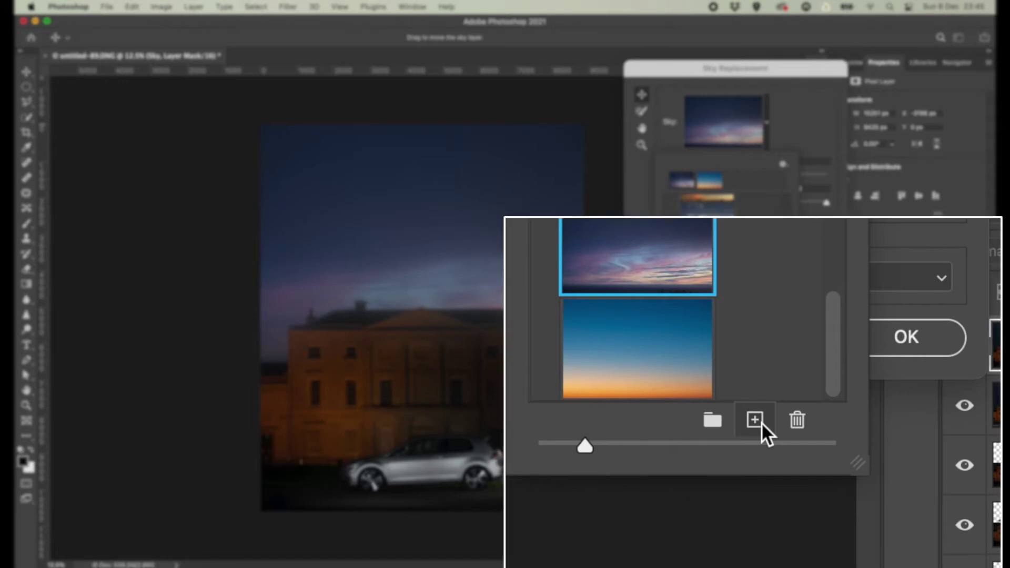
Import the stormy 21.jpg image from My Passport for Mac 2 > Night Sky as a new sky.
{"action": "left_click", "coordinate": [762, 422]}
{"action": "scroll", "coordinate": [304, 188], "scroll_direction": "down", "scroll_amount": 5}
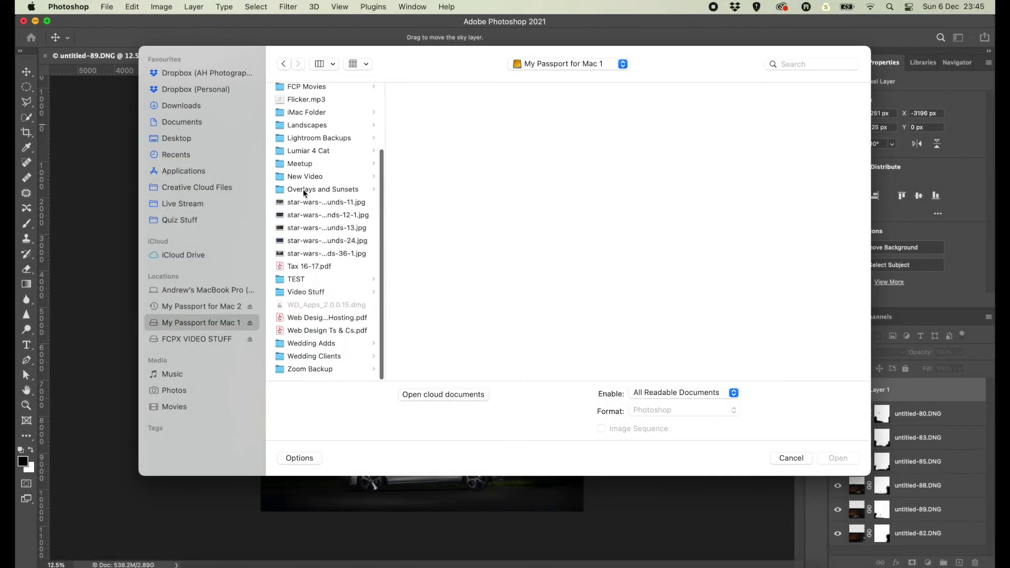
{"action": "left_click", "coordinate": [202, 306]}
{"action": "scroll", "coordinate": [326, 237], "scroll_direction": "down", "scroll_amount": 3}
{"action": "left_click", "coordinate": [303, 307]}
{"action": "left_click", "coordinate": [408, 106]}
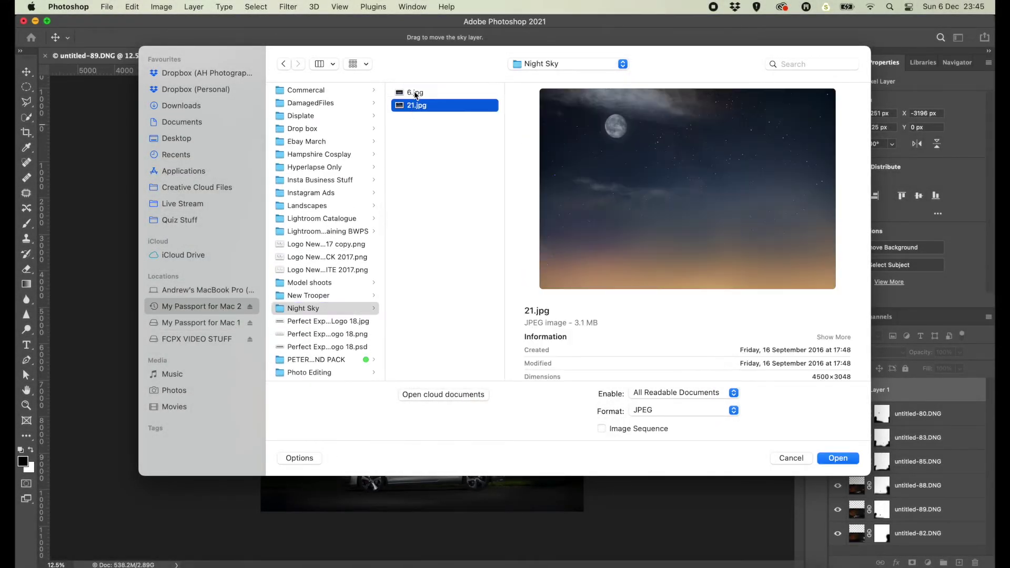
{"action": "double_click", "coordinate": [416, 93]}
{"action": "left_click", "coordinate": [622, 282]}
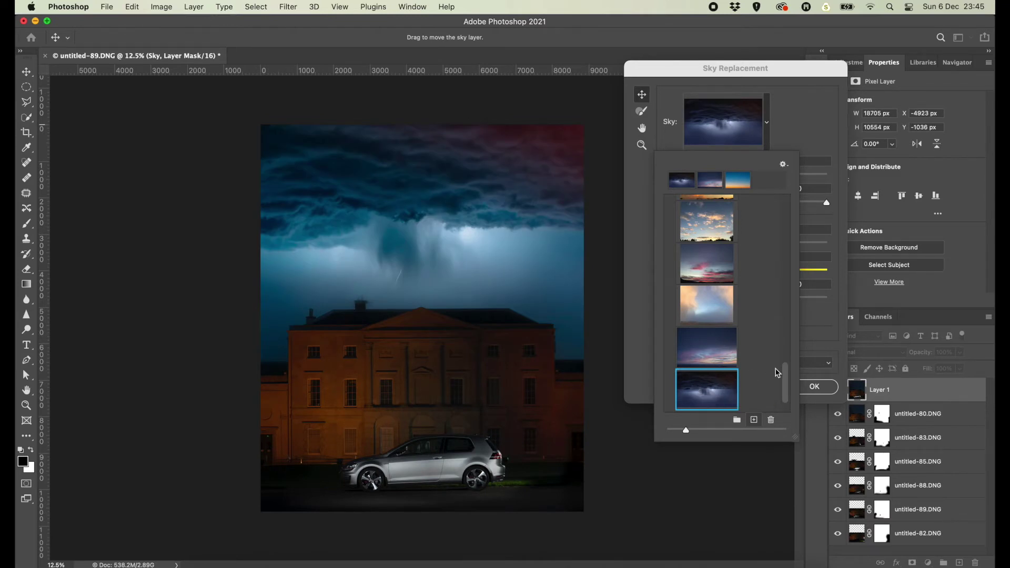
Set the stormy sky to Shift Edge -11, Fade Edge 47, Temperature -10 and Scale 134.
{"action": "left_click_drag", "start_coordinate": [686, 430], "coordinate": [667, 430]}
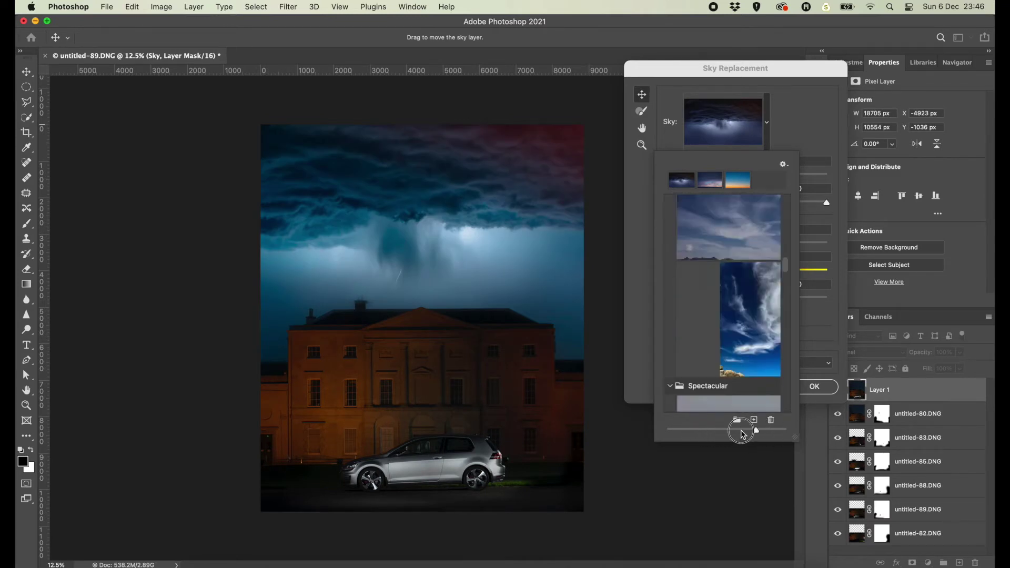
{"action": "left_click", "coordinate": [784, 164]}
{"action": "left_click", "coordinate": [804, 131]}
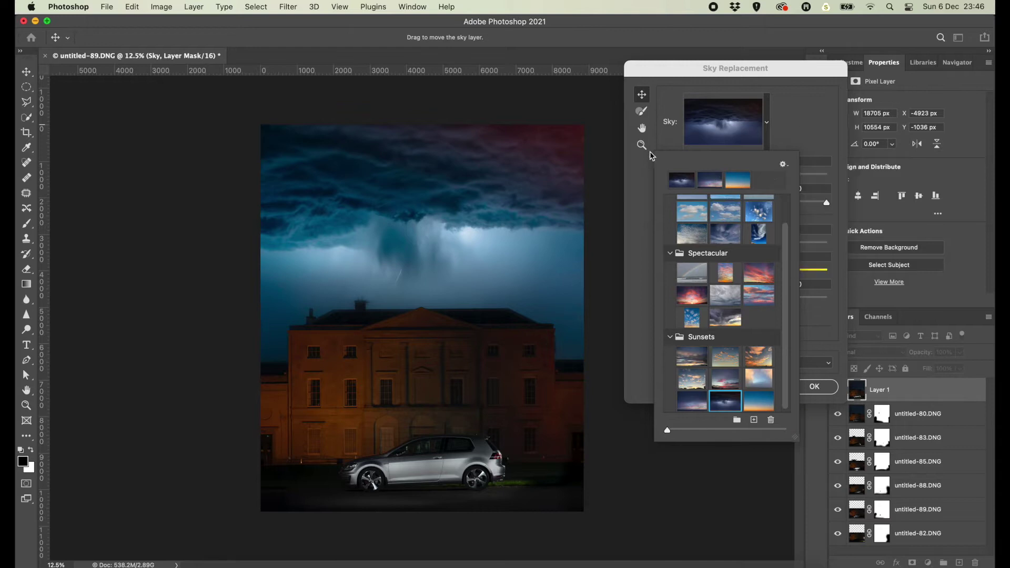
{"action": "left_click", "coordinate": [643, 146]}
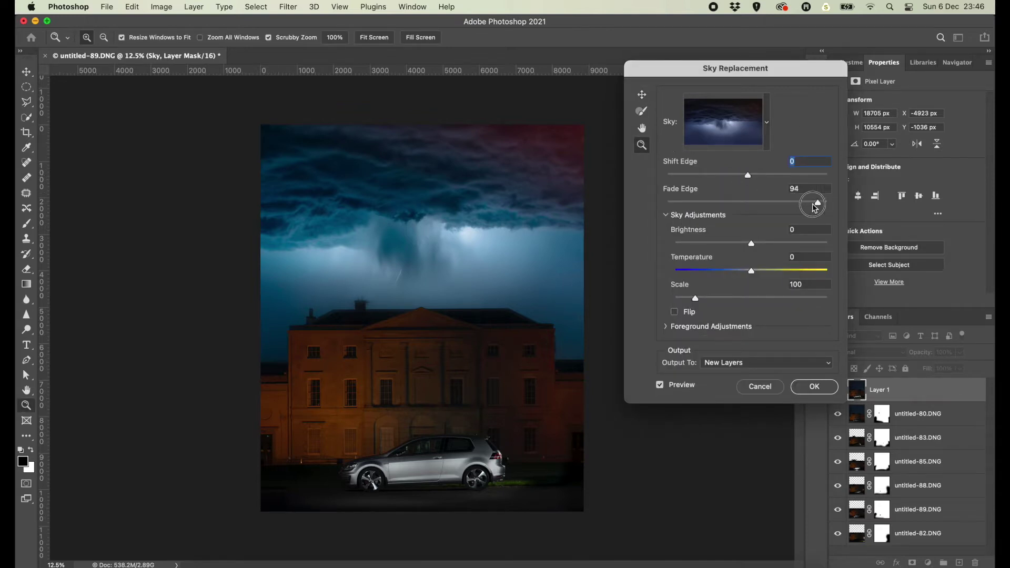
{"action": "left_click_drag", "start_coordinate": [826, 203], "coordinate": [700, 222]}
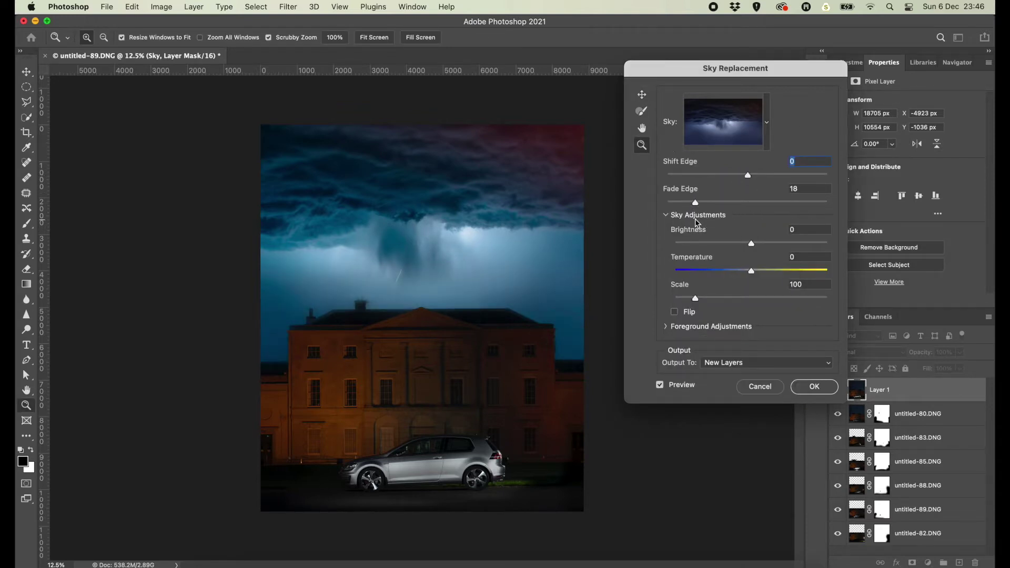
{"action": "mouse_move", "coordinate": [695, 203]}
{"action": "left_mouse_down"}
{"action": "mouse_move", "coordinate": [668, 204]}
{"action": "mouse_move", "coordinate": [840, 201]}
{"action": "mouse_move", "coordinate": [674, 203]}
{"action": "mouse_move", "coordinate": [745, 209]}
{"action": "mouse_move", "coordinate": [740, 179]}
{"action": "left_mouse_up"}
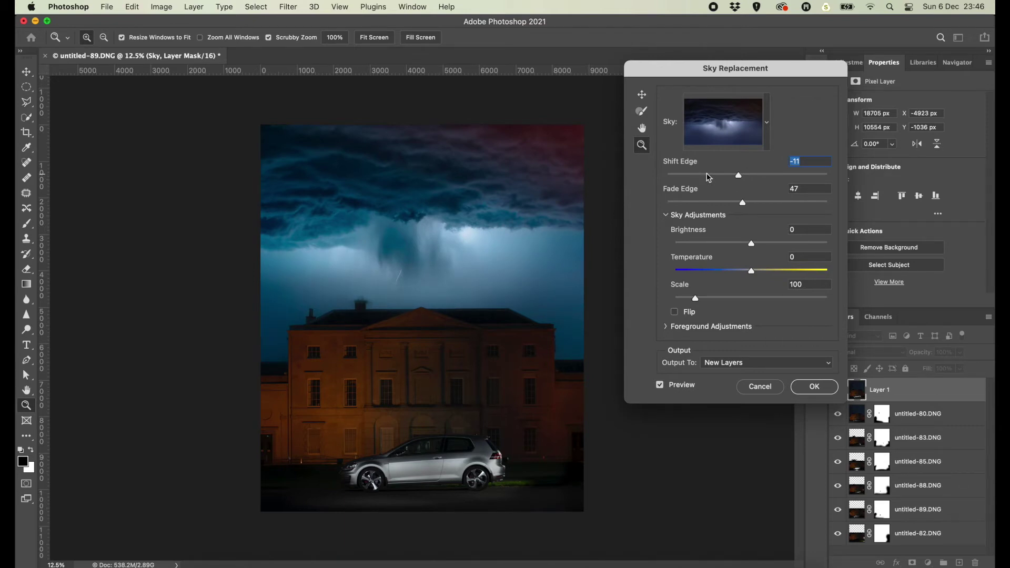
{"action": "mouse_move", "coordinate": [751, 271]}
{"action": "left_mouse_down"}
{"action": "mouse_move", "coordinate": [764, 274]}
{"action": "mouse_move", "coordinate": [707, 273]}
{"action": "left_mouse_up"}
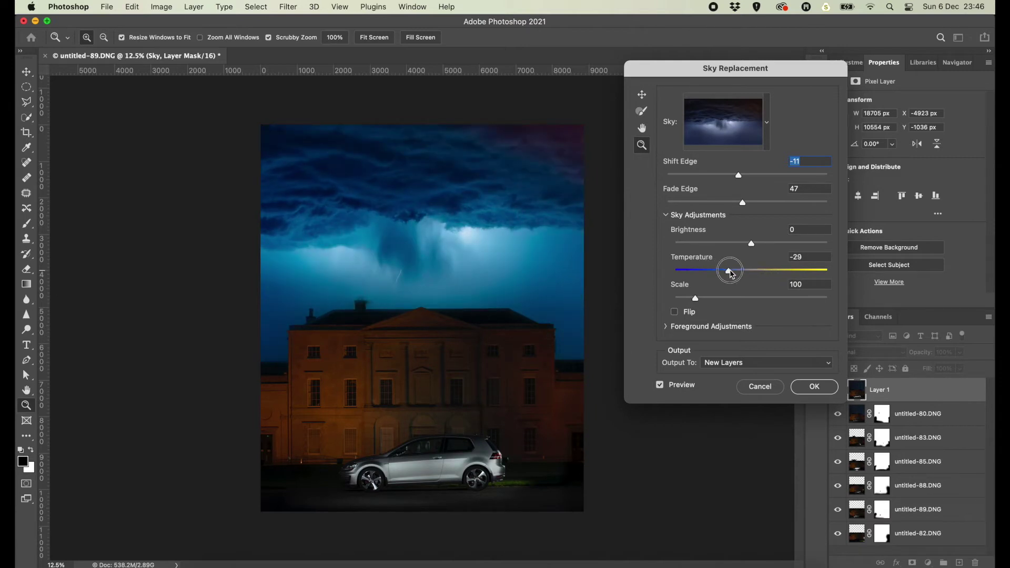
{"action": "left_click_drag", "start_coordinate": [708, 274], "coordinate": [743, 272]}
{"action": "left_click_drag", "start_coordinate": [699, 302], "coordinate": [713, 302]}
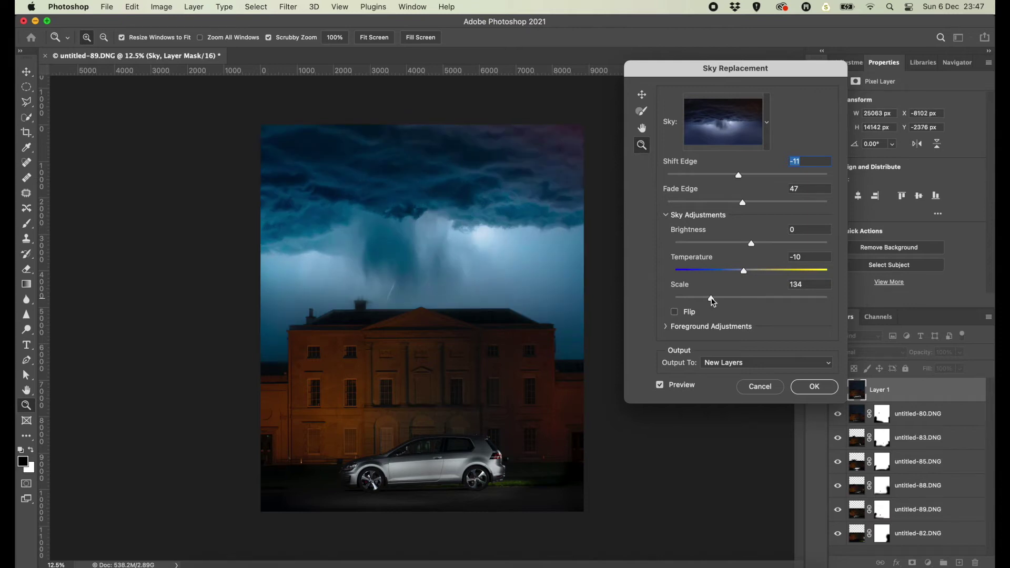
Set the foreground Lighting Adjustment to 100 and Color Adjustment to 98.
{"action": "left_click", "coordinate": [666, 326]}
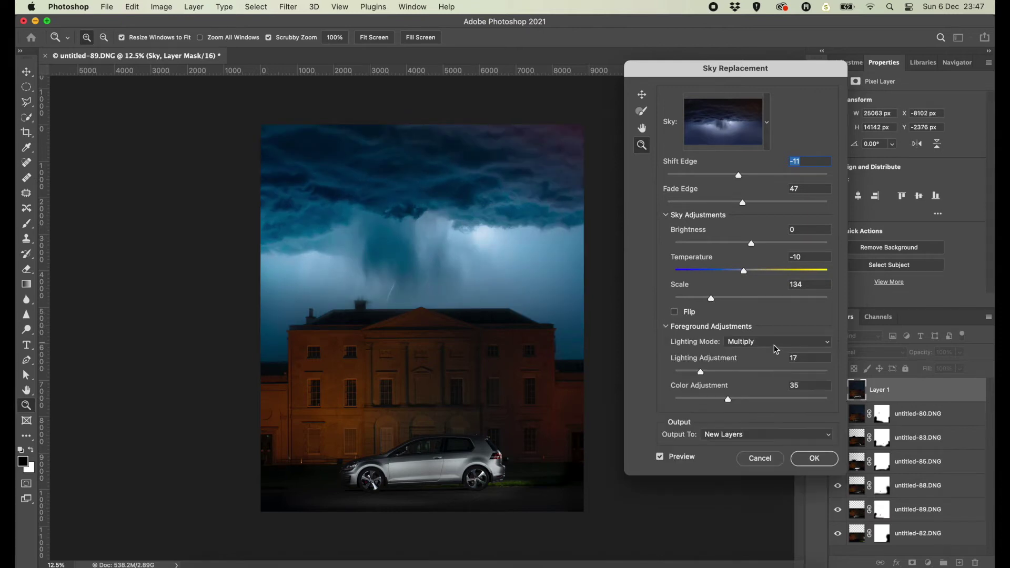
{"action": "left_click_drag", "start_coordinate": [701, 372], "coordinate": [758, 372]}
{"action": "left_click_drag", "start_coordinate": [757, 372], "coordinate": [791, 372]}
{"action": "left_click_drag", "start_coordinate": [728, 399], "coordinate": [789, 400]}
{"action": "mouse_move", "coordinate": [792, 372]}
{"action": "left_mouse_down"}
{"action": "mouse_move", "coordinate": [677, 374]}
{"action": "mouse_move", "coordinate": [875, 380]}
{"action": "left_mouse_up"}
{"action": "left_click", "coordinate": [680, 400]}
{"action": "left_click_drag", "start_coordinate": [791, 404], "coordinate": [827, 404]}
Compare the result with Preview off and on, then apply the sky as new layers.
{"action": "left_click", "coordinate": [660, 456]}
{"action": "left_click", "coordinate": [659, 457]}
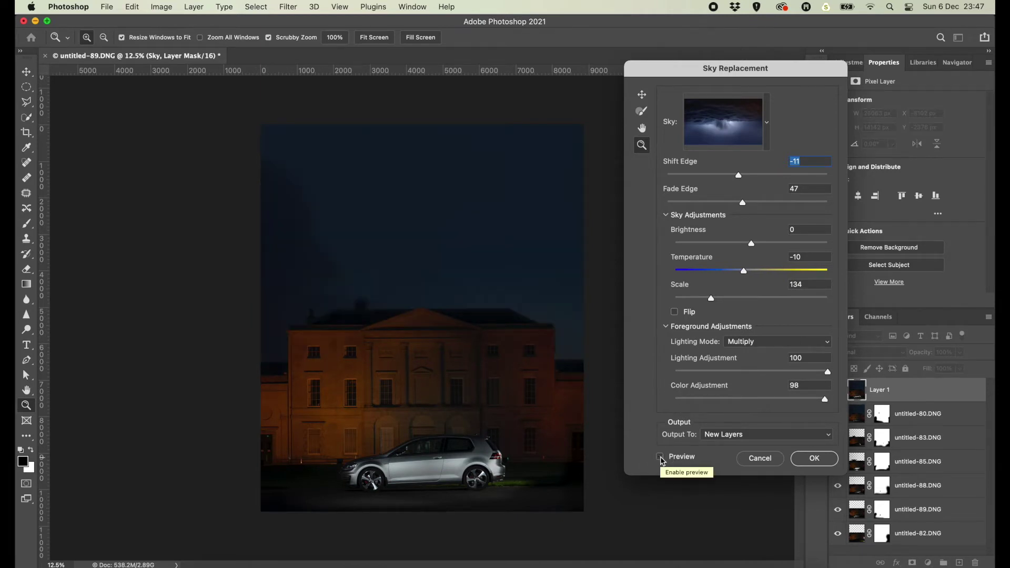
{"action": "left_click", "coordinate": [660, 457]}
{"action": "left_click", "coordinate": [816, 458]}
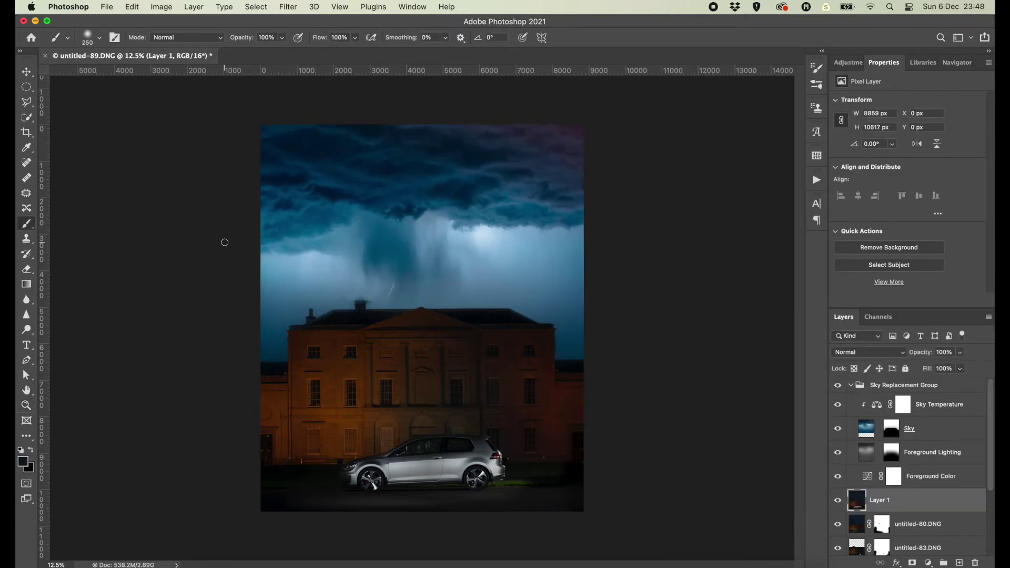
{"action": "scroll", "coordinate": [189, 194], "scroll_direction": "up", "scroll_amount": 2}
{"action": "scroll", "coordinate": [188, 194], "scroll_direction": "up", "scroll_amount": 2}
{"action": "scroll", "coordinate": [189, 195], "scroll_direction": "up", "scroll_amount": 2}
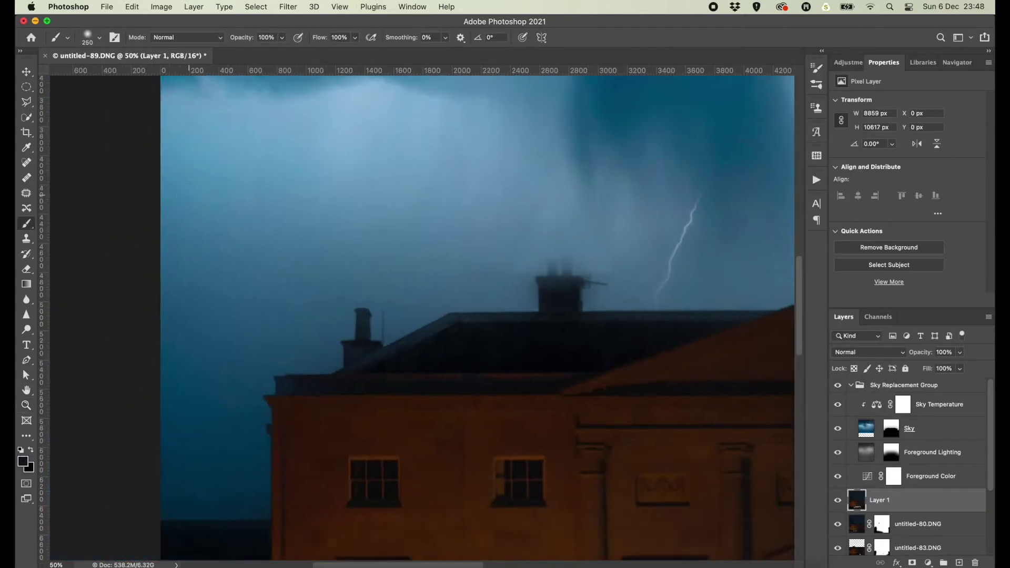
{"action": "scroll", "coordinate": [190, 195], "scroll_direction": "down", "scroll_amount": 2}
{"action": "scroll", "coordinate": [189, 195], "scroll_direction": "down", "scroll_amount": 2}
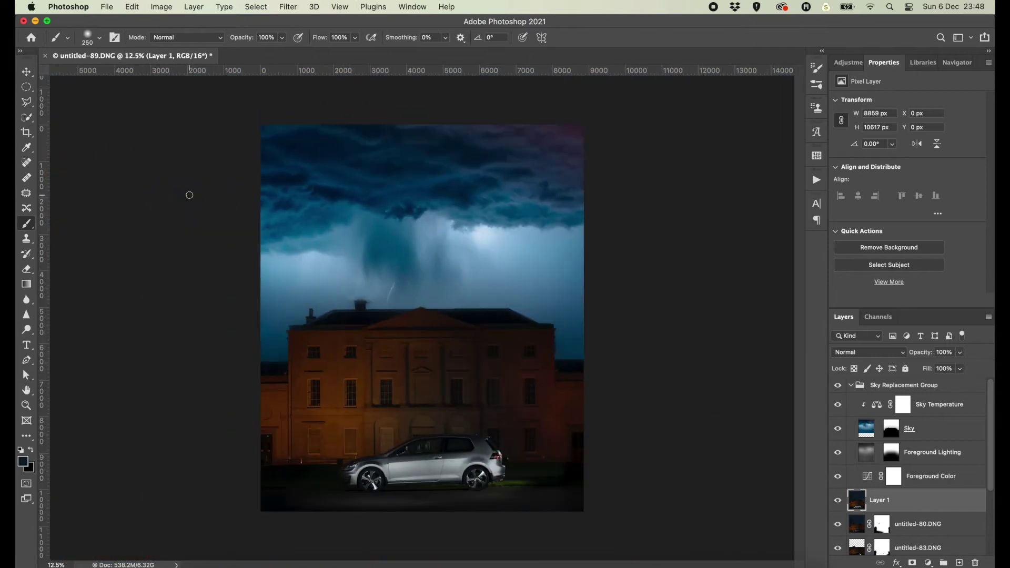
{"action": "scroll", "coordinate": [929, 460], "scroll_direction": "down", "scroll_amount": 3}
{"action": "scroll", "coordinate": [929, 460], "scroll_direction": "down", "scroll_amount": 2}
{"action": "left_click", "coordinate": [838, 472], "text": "alt"}
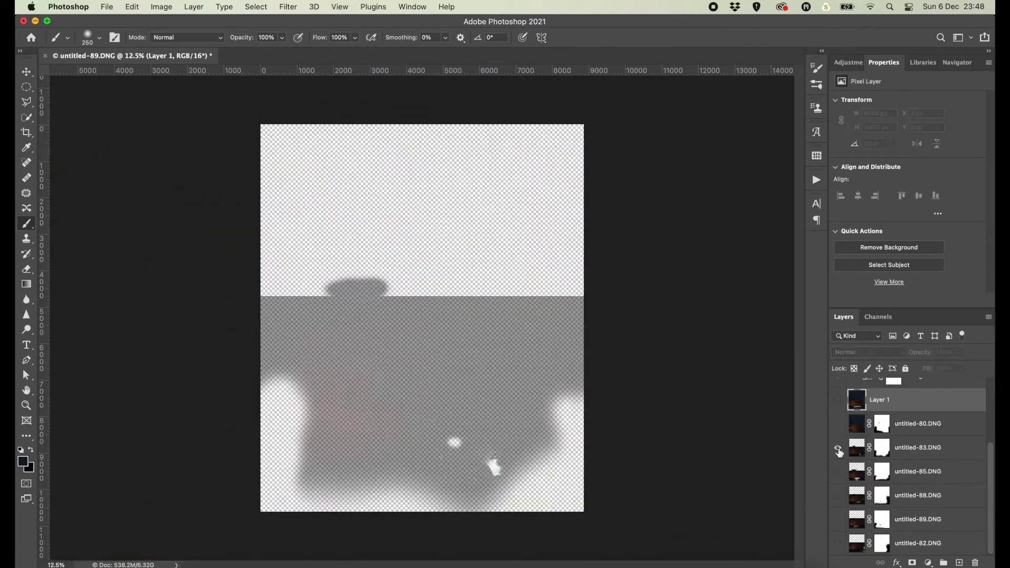
{"action": "left_click", "coordinate": [837, 472], "text": "alt"}
{"action": "left_click", "coordinate": [838, 495], "text": "alt"}
{"action": "left_click", "coordinate": [838, 519], "text": "alt"}
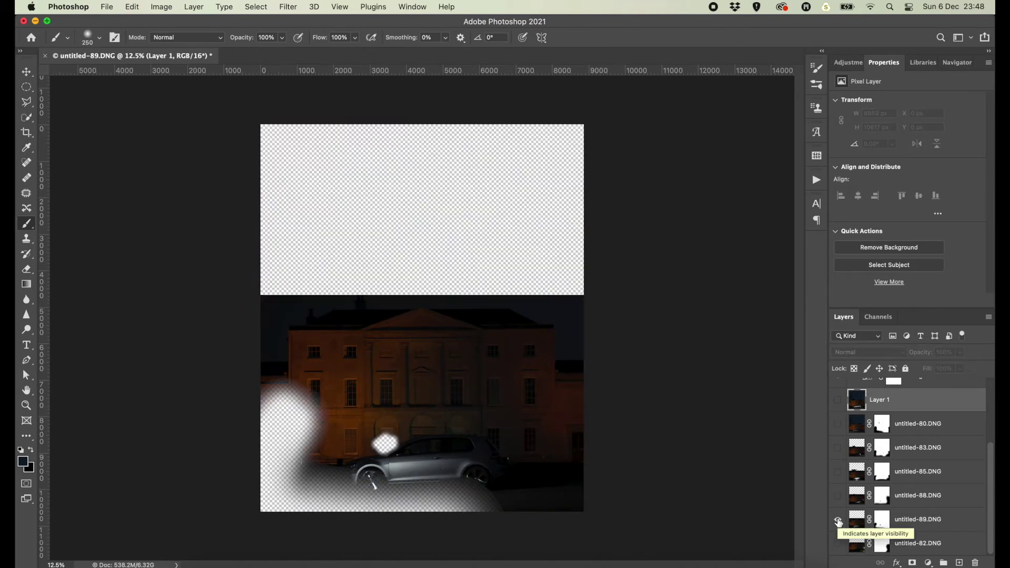
{"action": "left_click", "coordinate": [838, 544], "text": "alt"}
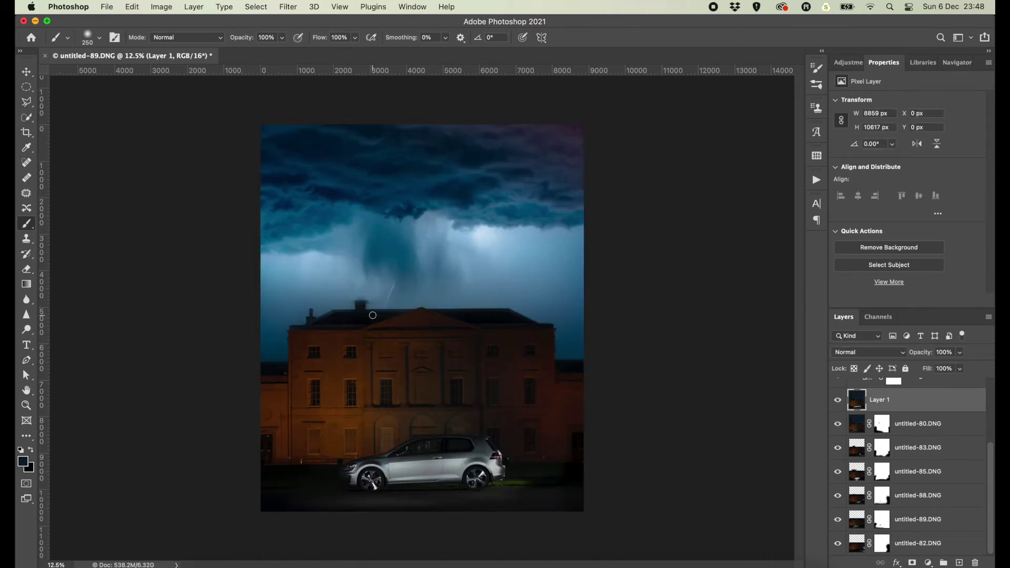
{"action": "scroll", "coordinate": [631, 266], "scroll_direction": "up", "scroll_amount": 5}
{"action": "scroll", "coordinate": [631, 266], "scroll_direction": "left", "scroll_amount": 3}
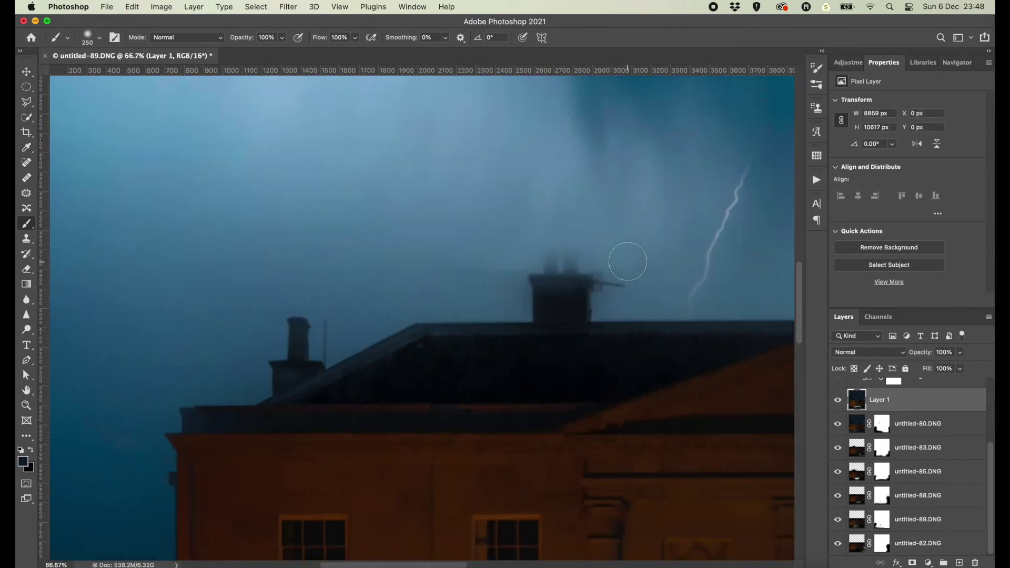
{"action": "scroll", "coordinate": [628, 262], "scroll_direction": "right", "scroll_amount": 3}
{"action": "scroll", "coordinate": [628, 261], "scroll_direction": "up", "scroll_amount": 1}
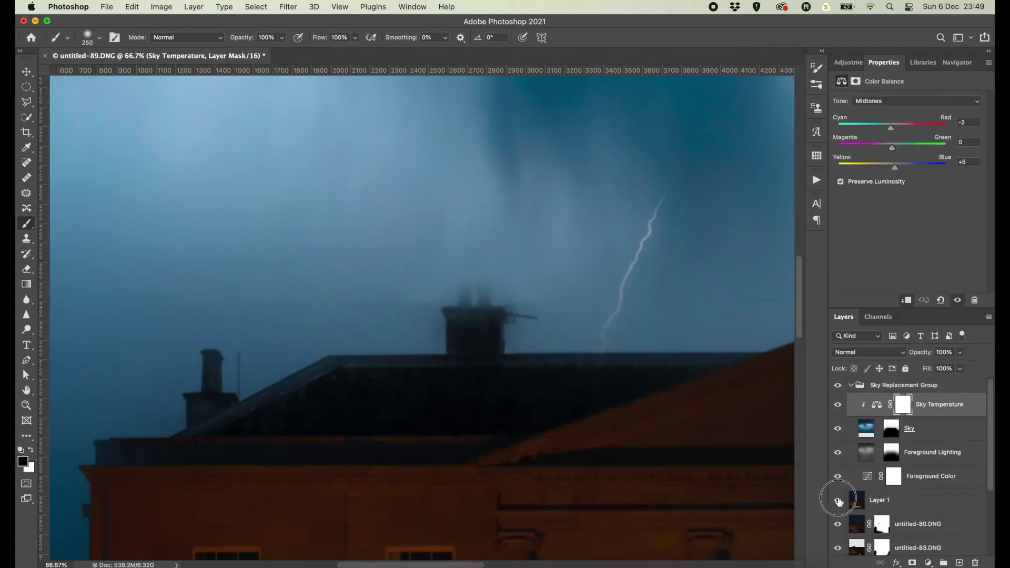
Check Layer 1 alone, then add a layer mask to the Sky Replacement Group.
{"action": "left_click", "coordinate": [838, 500], "text": "alt"}
{"action": "left_click", "coordinate": [837, 500], "text": "alt"}
{"action": "left_click", "coordinate": [26, 239]}
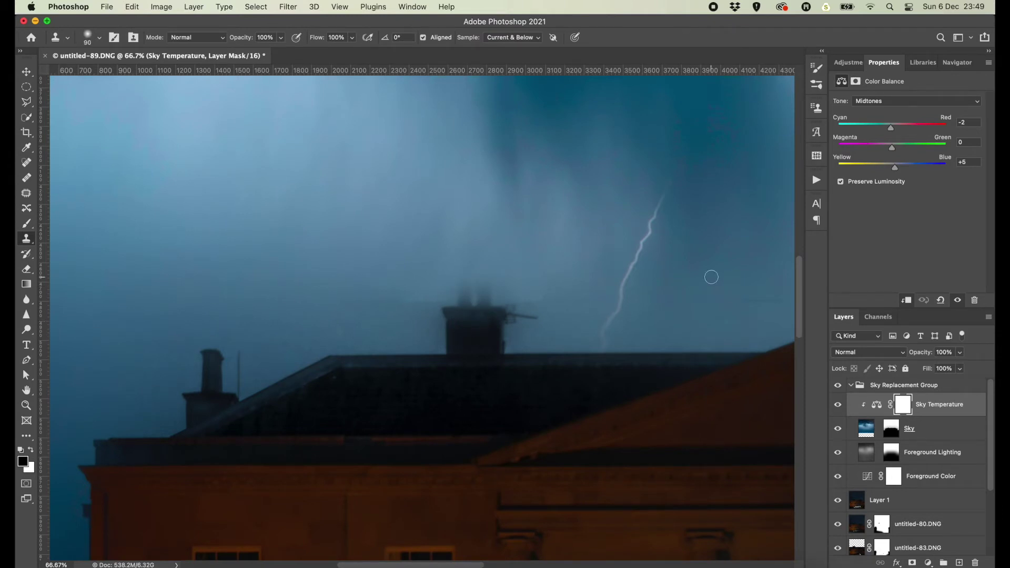
{"action": "left_click", "coordinate": [905, 406]}
{"action": "left_click", "coordinate": [916, 385]}
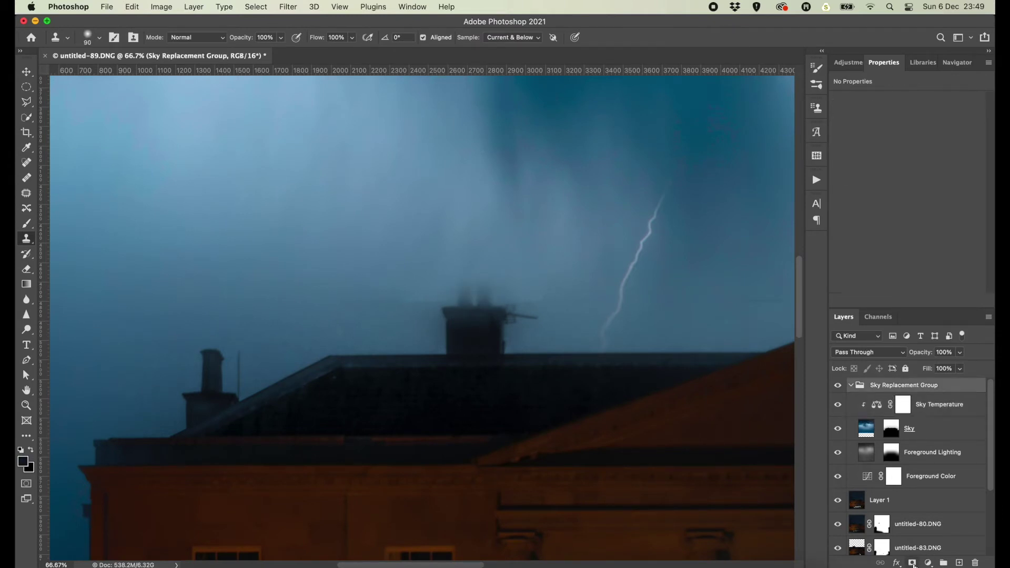
{"action": "left_click", "coordinate": [913, 562]}
Mask over the chimney pots with a black brush at 22% flow.
{"action": "mouse_move", "coordinate": [461, 286]}
{"action": "left_mouse_down"}
{"action": "mouse_move", "coordinate": [463, 316]}
{"action": "mouse_move", "coordinate": [485, 316]}
{"action": "left_mouse_up"}
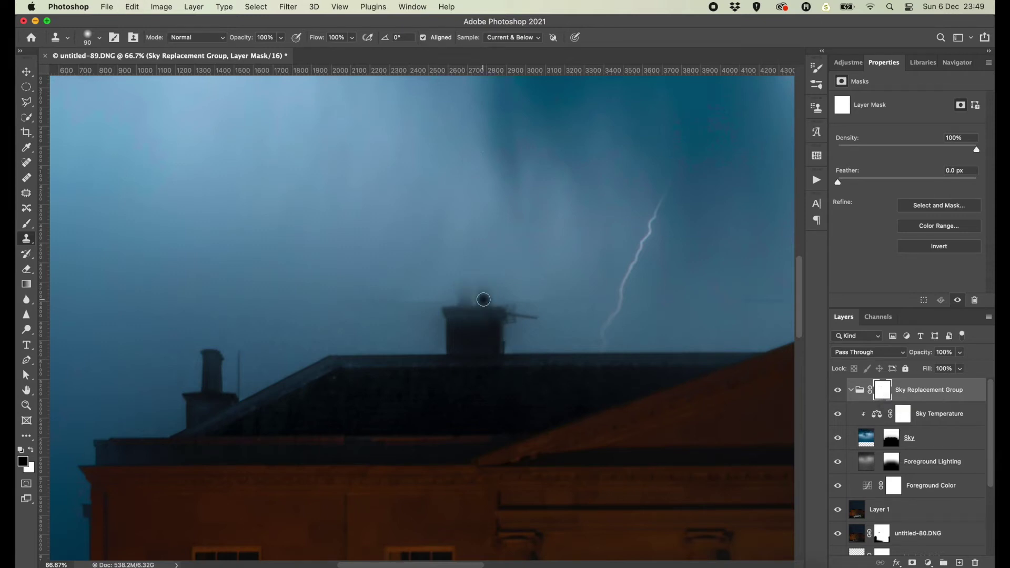
{"action": "left_click", "coordinate": [352, 37]}
{"action": "key", "text": "ctrl+z"}
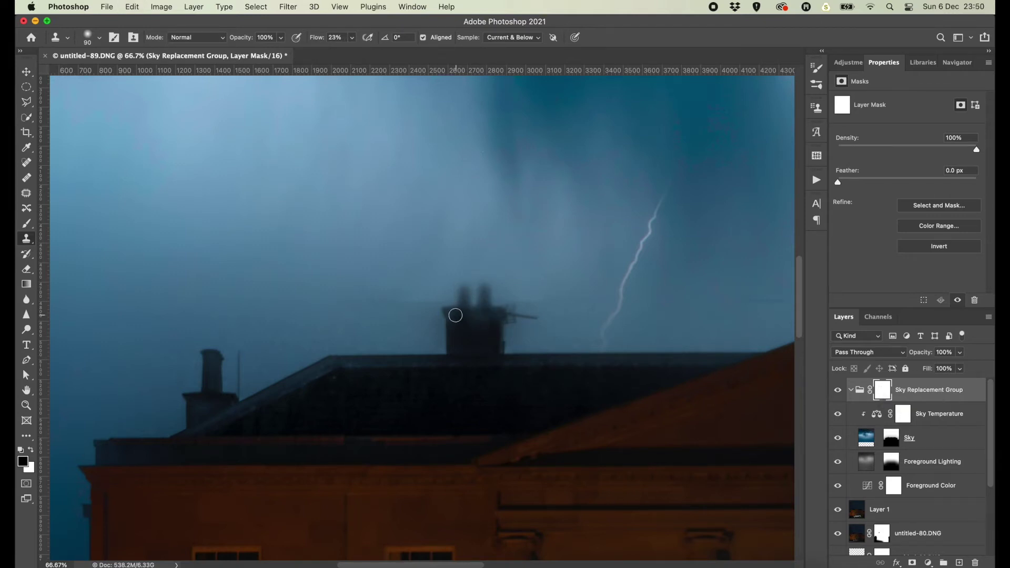
{"action": "key", "text": "b"}
{"action": "key", "text": "ctrl+shift+z"}
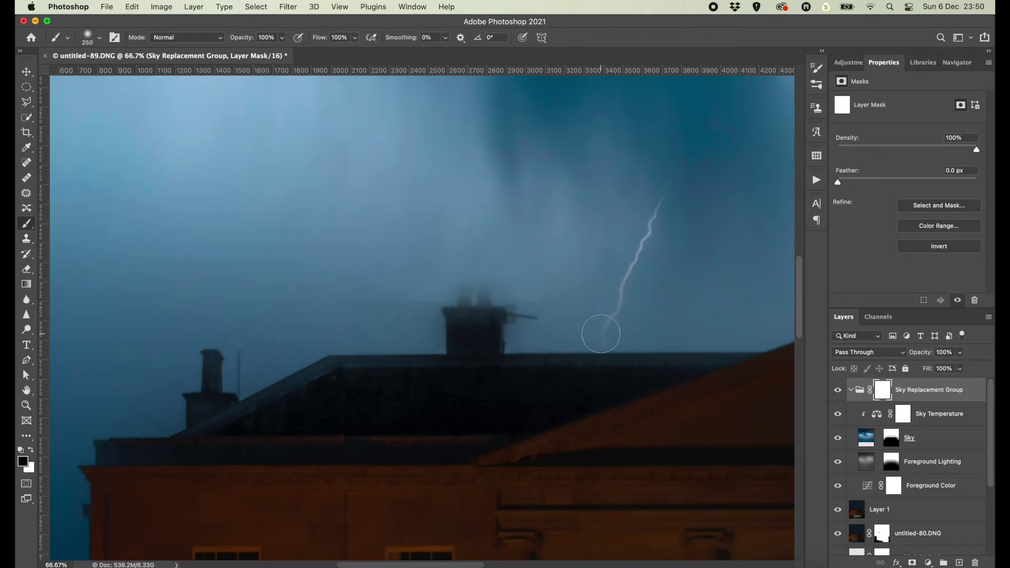
{"action": "key", "text": "ctrl+z"}
{"action": "key", "text": "ctrl+shift+z"}
{"action": "key", "text": "shift+2"}
{"action": "key", "text": "shift+2"}
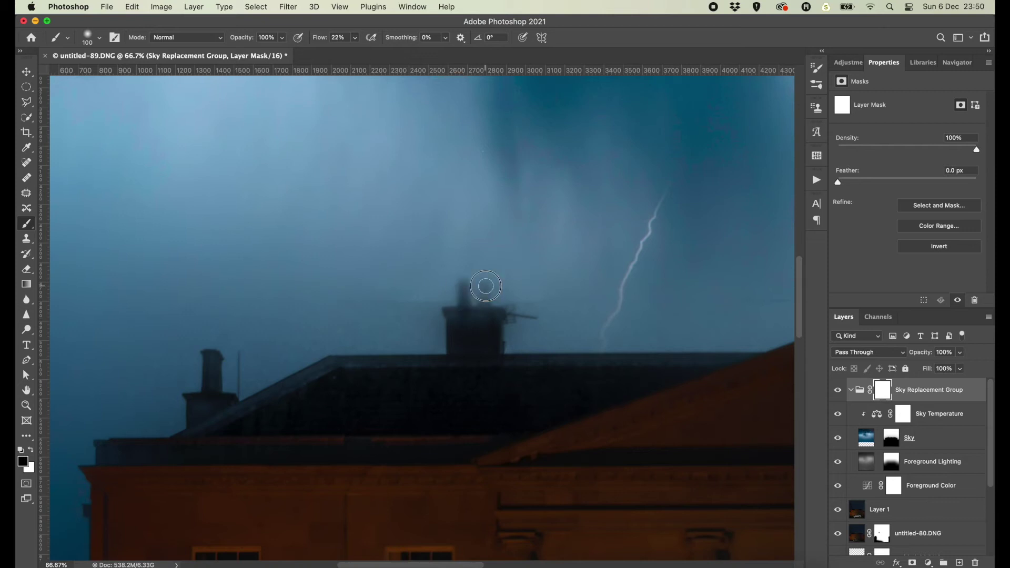
{"action": "left_click_drag", "start_coordinate": [481, 286], "coordinate": [480, 314]}
Return to the Clone Stamp on Layer 1 with a 250 brush size.
{"action": "key", "text": "s"}
{"action": "key", "text": "alt+bracketleft"}
{"action": "key", "text": "alt+bracketleft"}
{"action": "key", "text": "alt+bracketleft"}
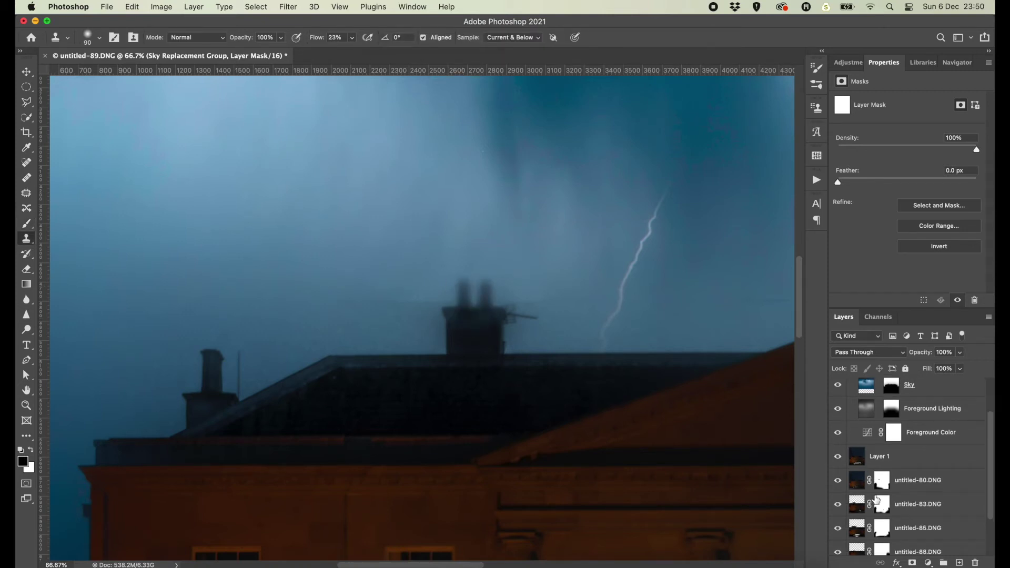
{"action": "key", "text": "bracketright"}
{"action": "key", "text": "bracketright"}
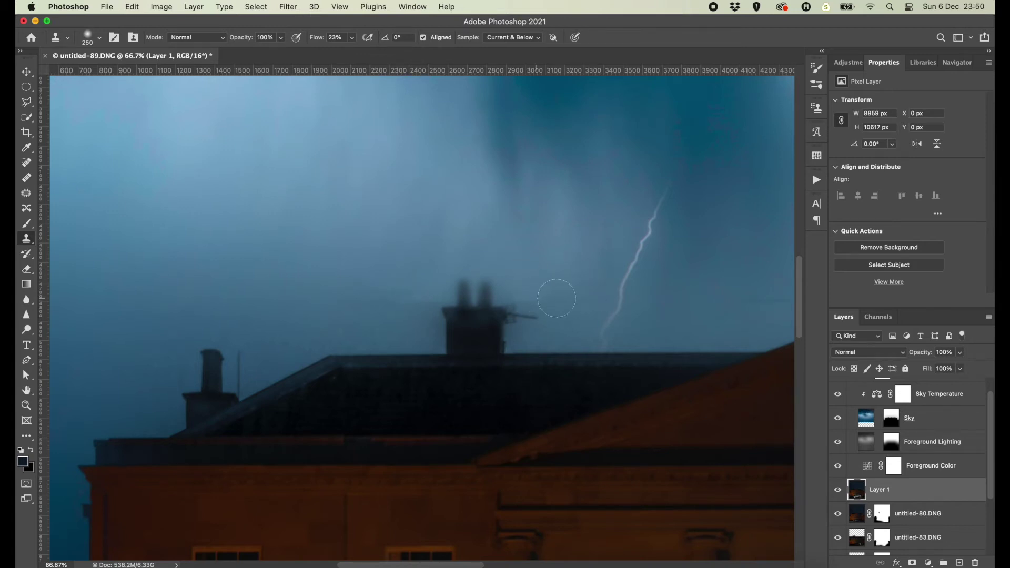
{"action": "scroll", "coordinate": [631, 294], "scroll_direction": "down", "scroll_amount": 5}
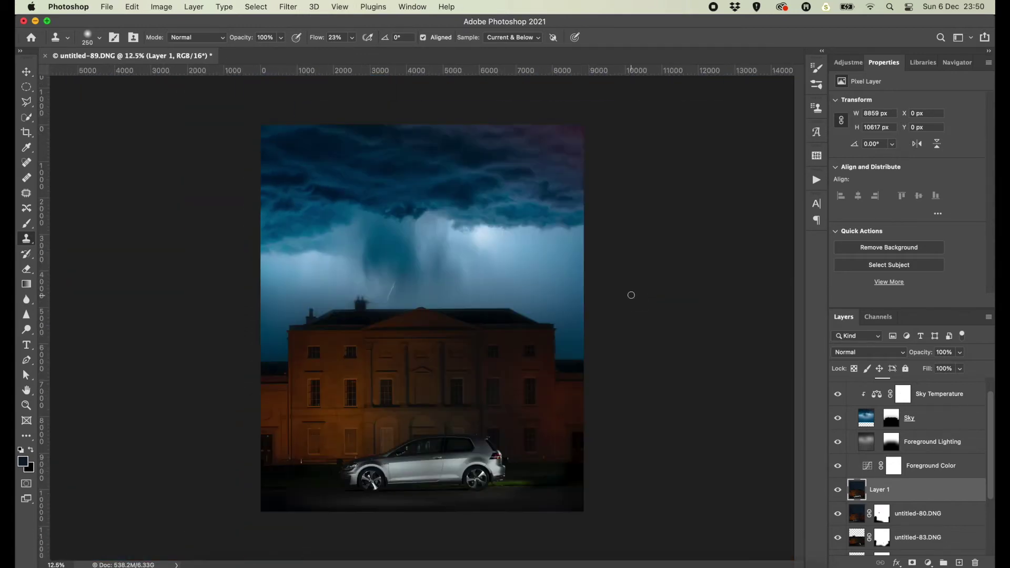
Add Curves 1 with a raised RGB curve and slightly lowered Red, then invert its mask.
{"action": "left_click", "coordinate": [928, 563]}
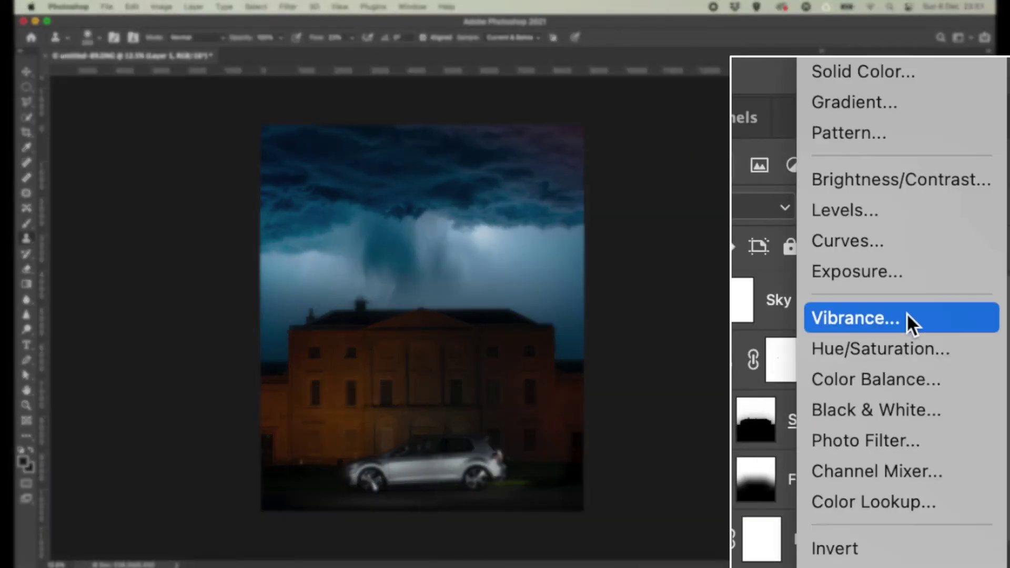
{"action": "left_click", "coordinate": [899, 236]}
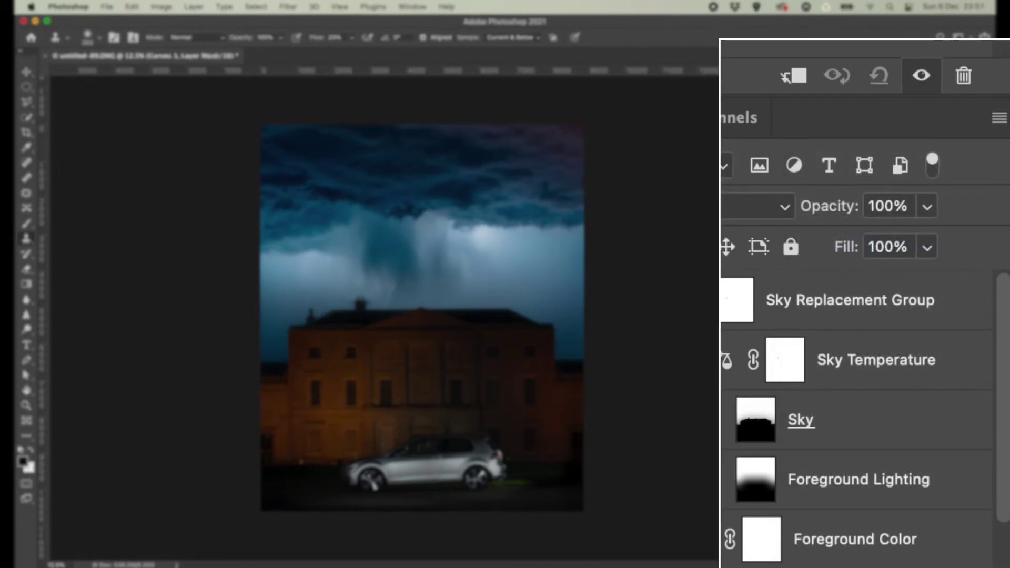
{"action": "left_click_drag", "start_coordinate": [911, 194], "coordinate": [896, 169]}
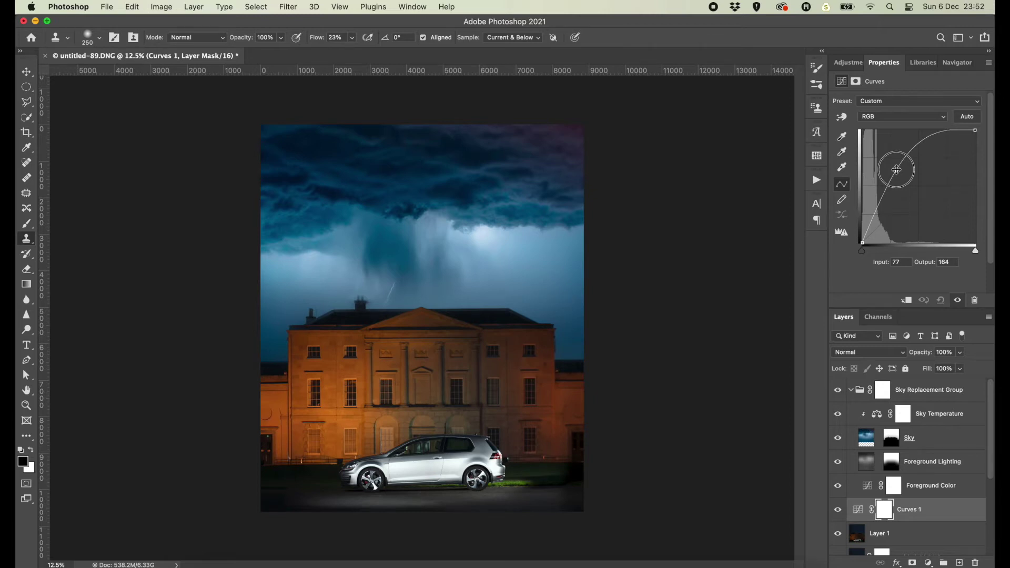
{"action": "left_click", "coordinate": [912, 120]}
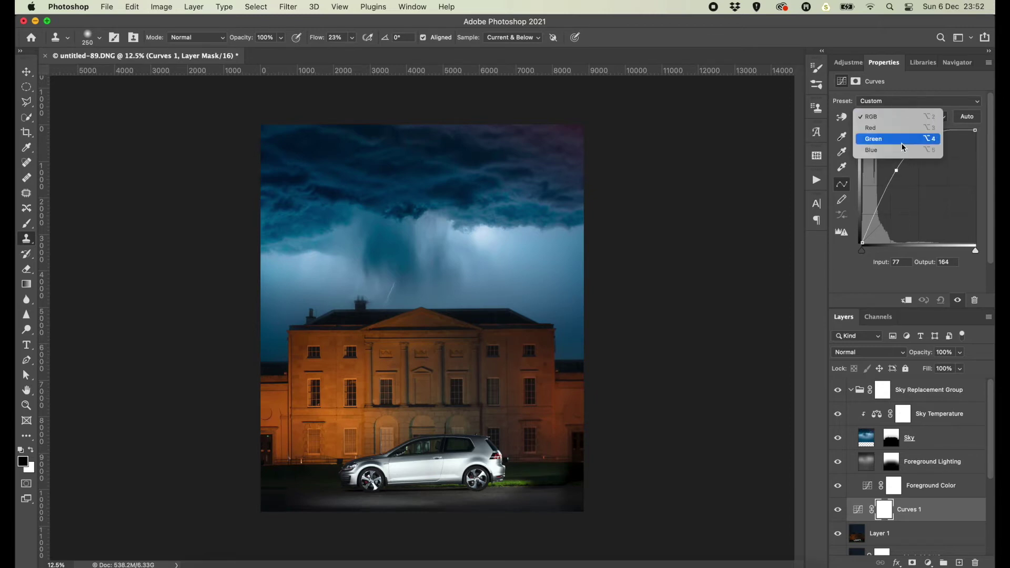
{"action": "left_click", "coordinate": [905, 128]}
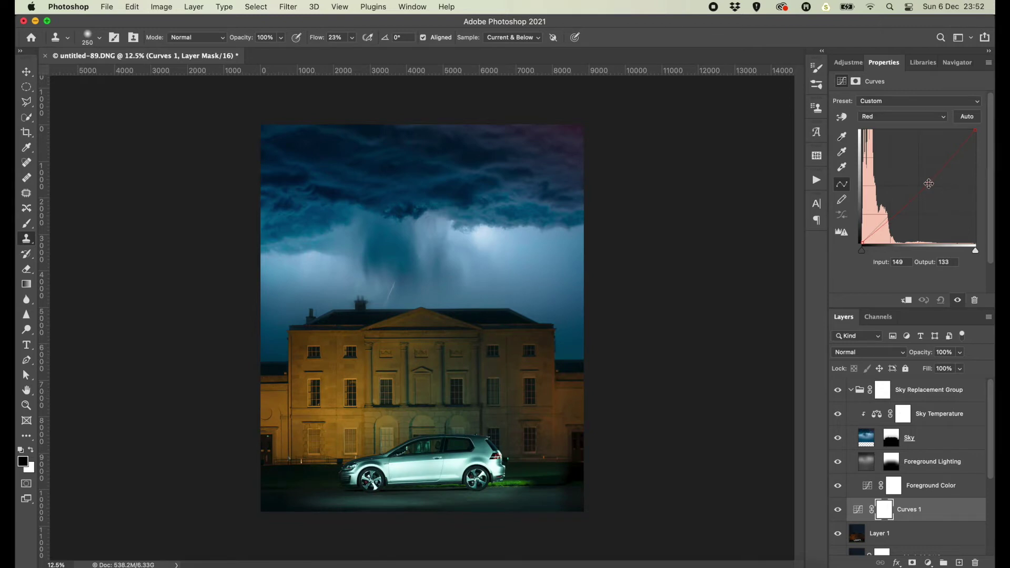
{"action": "key", "text": "ctrl+i"}
{"action": "key", "text": "b"}
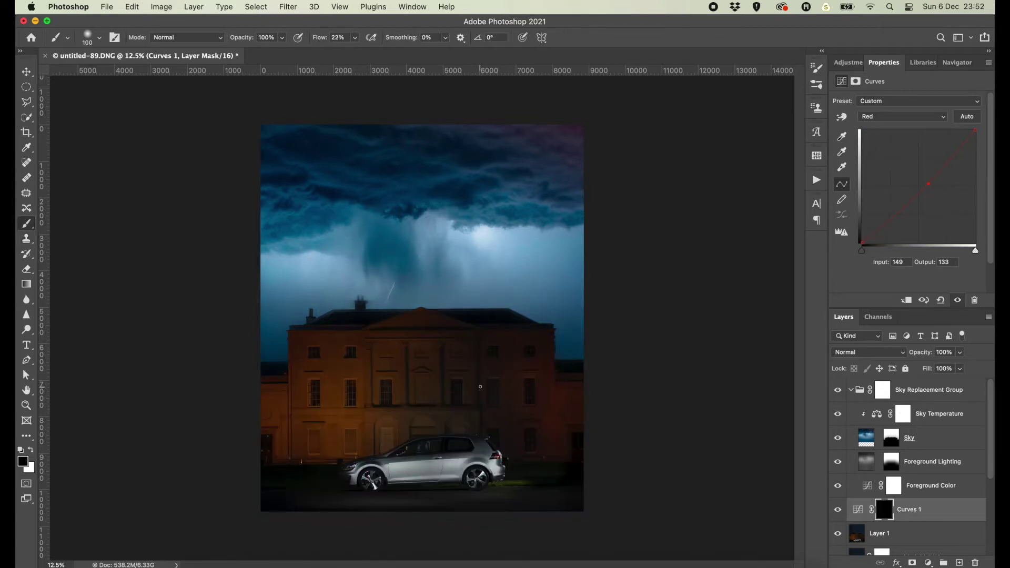
Paint white into the Curves 1 mask over the building centre with a 3500 brush.
{"action": "key", "text": "bracketright"}
{"action": "key", "text": "bracketright"}
{"action": "key", "text": "x"}
{"action": "key", "text": "bracketright"}
{"action": "key", "text": "bracketright"}
{"action": "key", "text": "bracketright"}
{"action": "key", "text": "bracketright"}
{"action": "key", "text": "bracketright"}
{"action": "key", "text": "bracketright"}
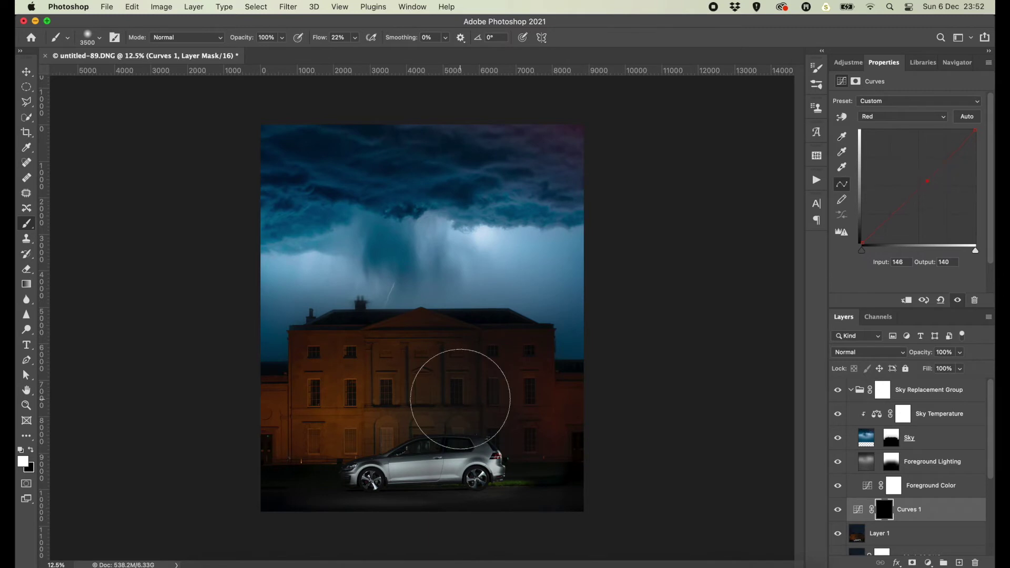
{"action": "left_click_drag", "start_coordinate": [428, 402], "coordinate": [476, 361]}
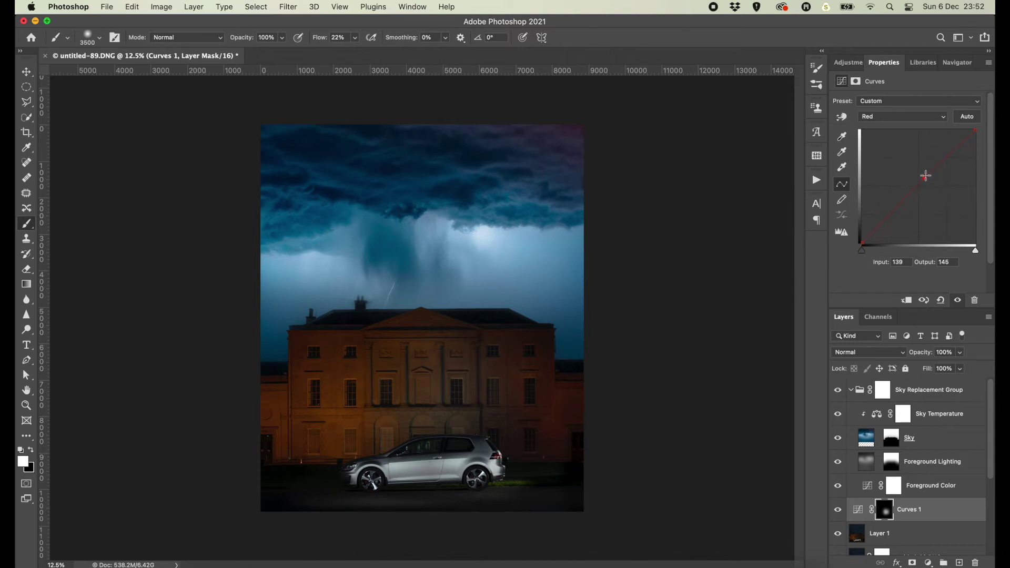
Lower the Blue curve point to input 147, output 116, and compare before and after.
{"action": "left_click", "coordinate": [921, 117]}
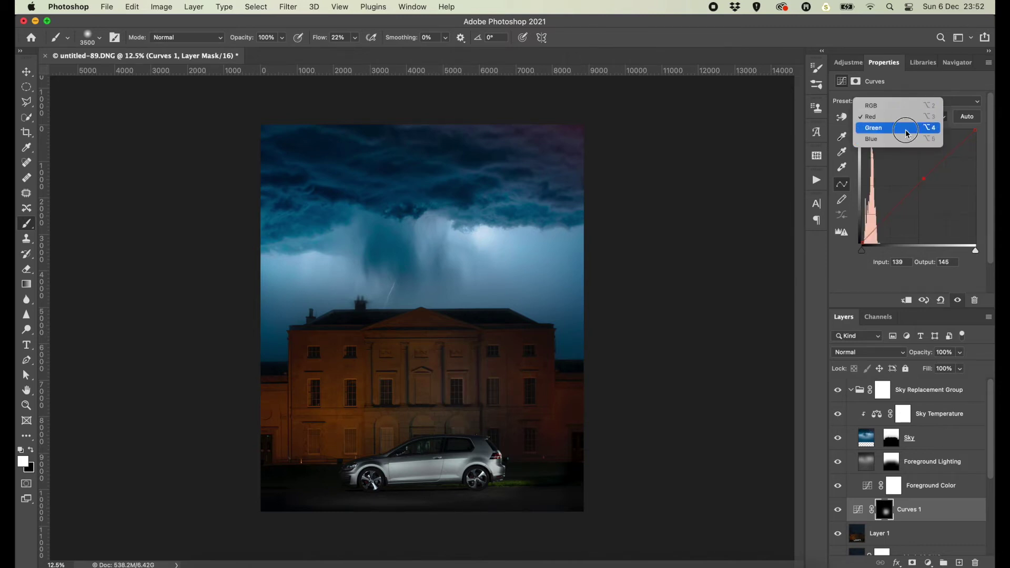
{"action": "left_click", "coordinate": [908, 129]}
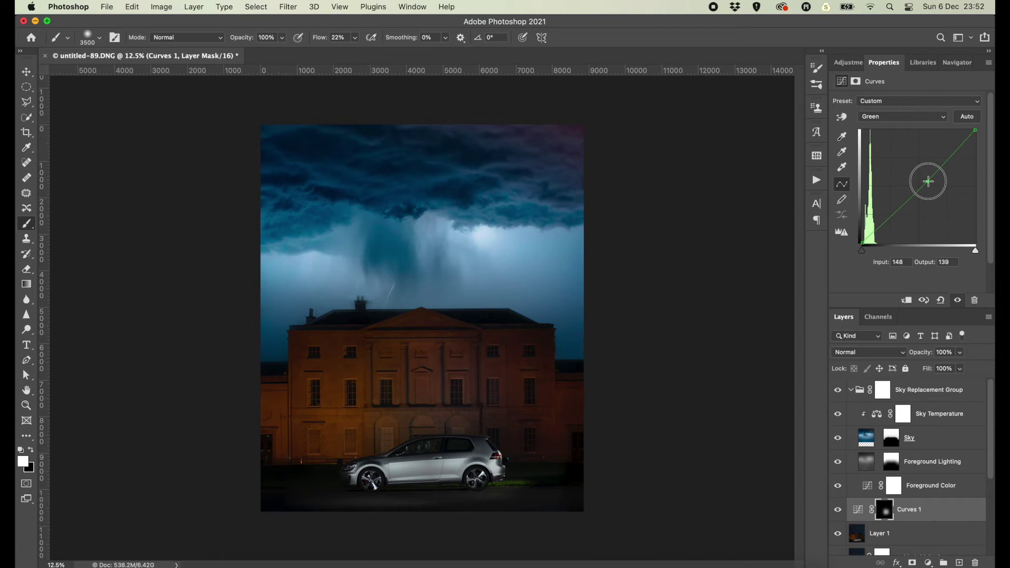
{"action": "left_click", "coordinate": [910, 117]}
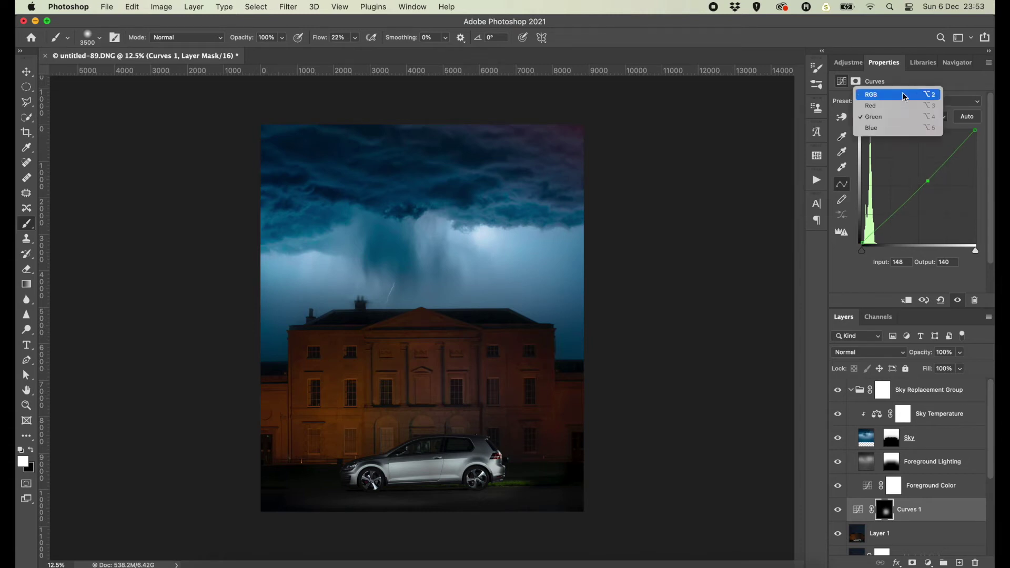
{"action": "left_click", "coordinate": [905, 97]}
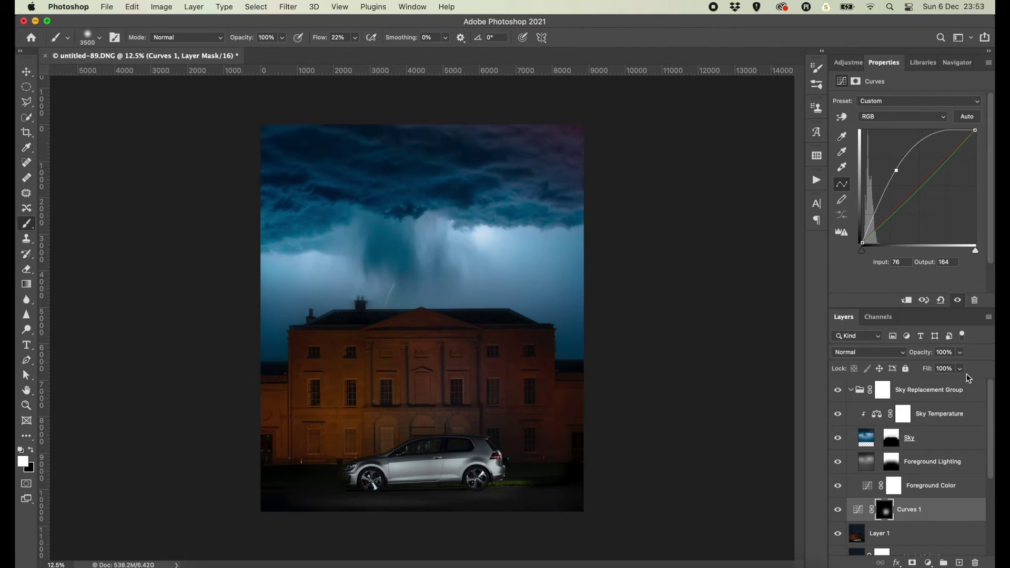
{"action": "left_click", "coordinate": [902, 116]}
{"action": "left_click", "coordinate": [918, 151]}
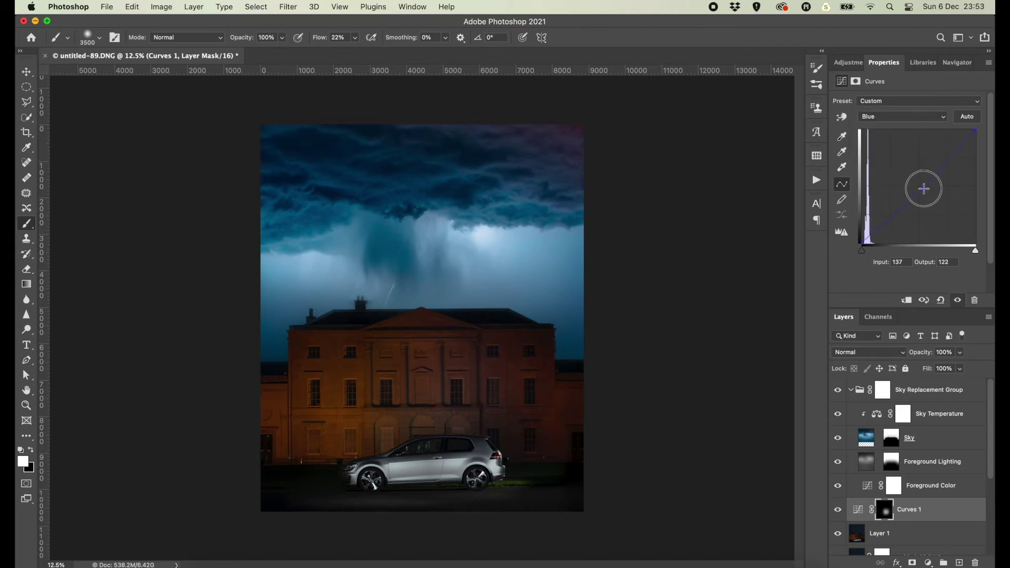
{"action": "left_click_drag", "start_coordinate": [924, 188], "coordinate": [925, 190]}
{"action": "left_click", "coordinate": [838, 511]}
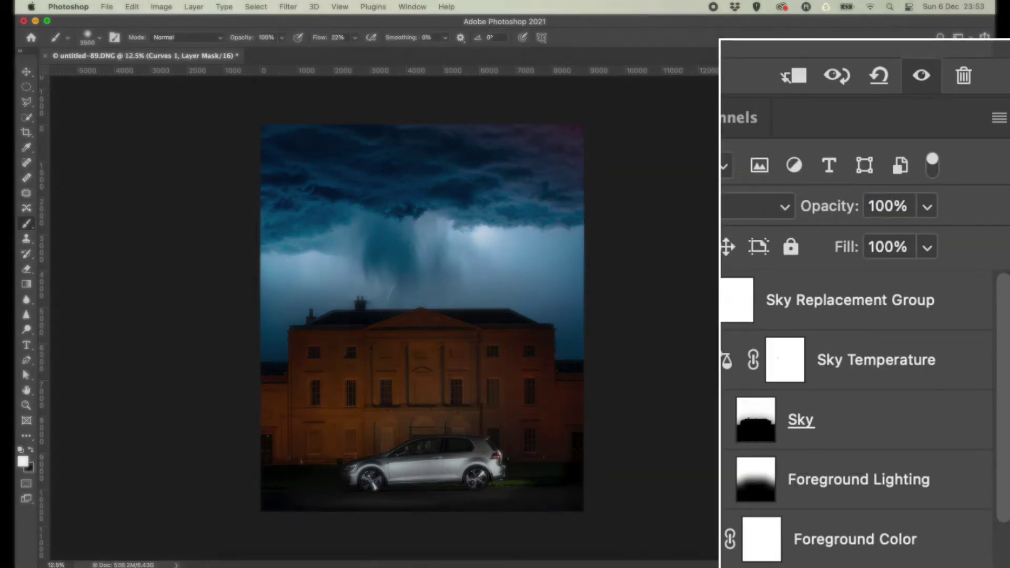
Add Curves 2 above Curves 1, resetting its trial point back to a straight line.
{"action": "left_click", "coordinate": [928, 563]}
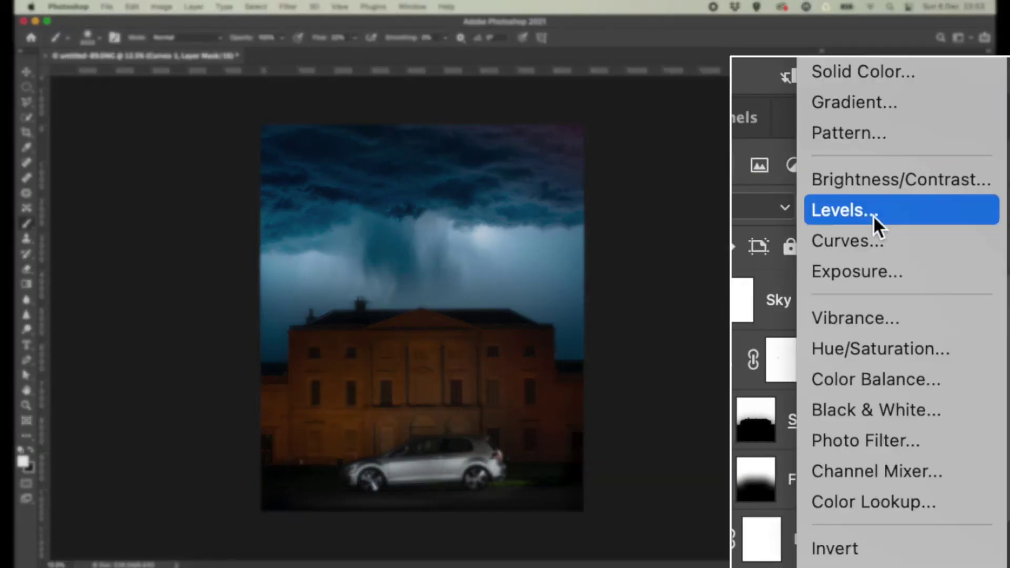
{"action": "left_click", "coordinate": [887, 238]}
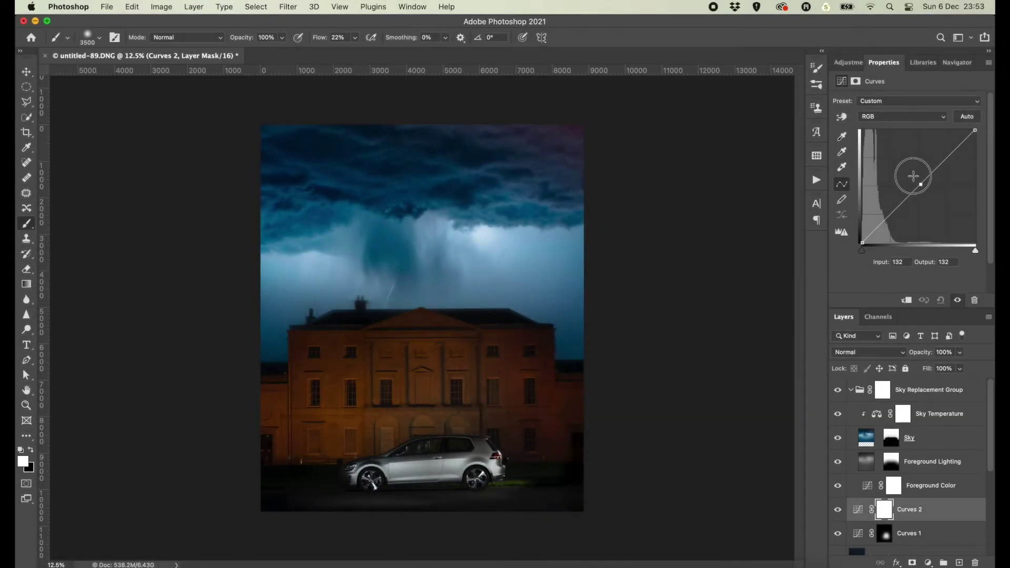
{"action": "left_click_drag", "start_coordinate": [914, 192], "coordinate": [908, 167]}
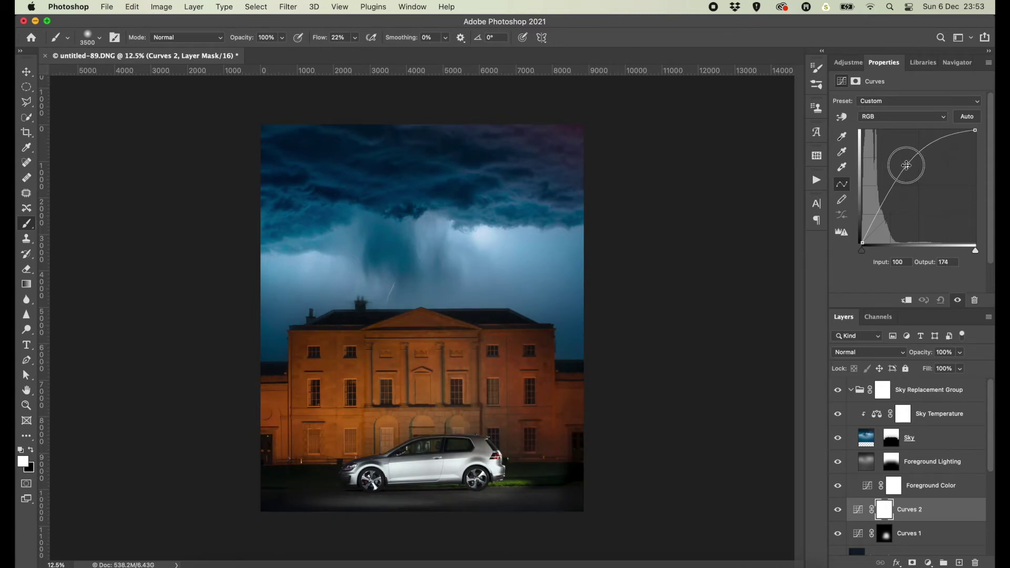
{"action": "key", "text": "Delete"}
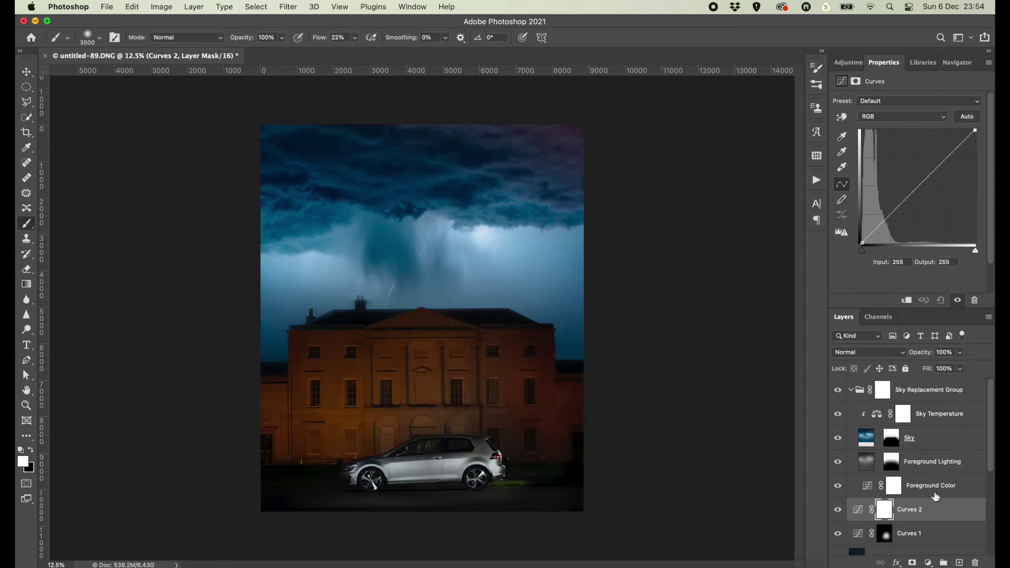
{"action": "scroll", "coordinate": [935, 497], "scroll_direction": "down", "scroll_amount": 5}
{"action": "left_click", "coordinate": [914, 453]}
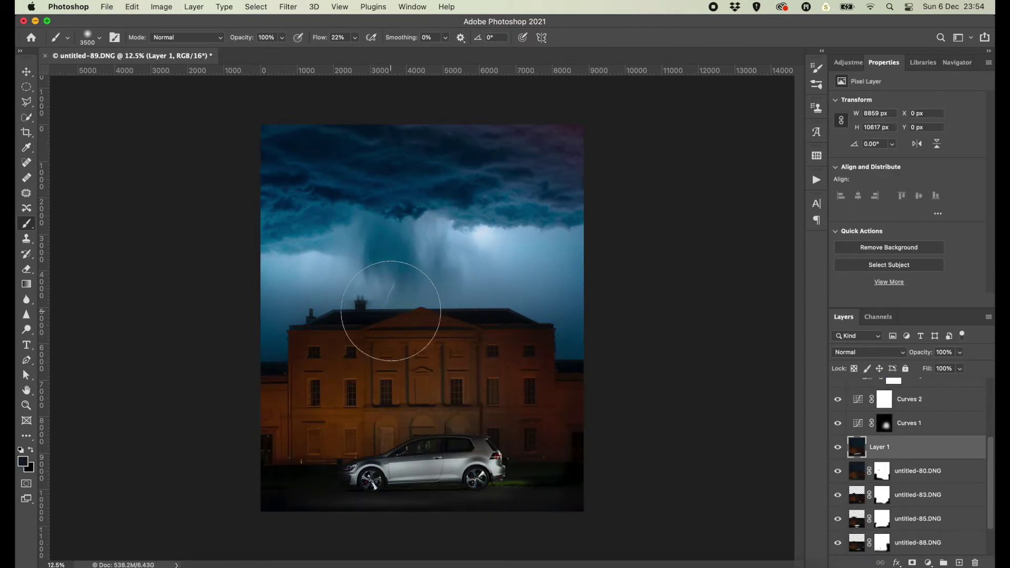
Zoom to 33.3% and lasso the stray strip left of the car out of the selection.
{"action": "key", "text": "w"}
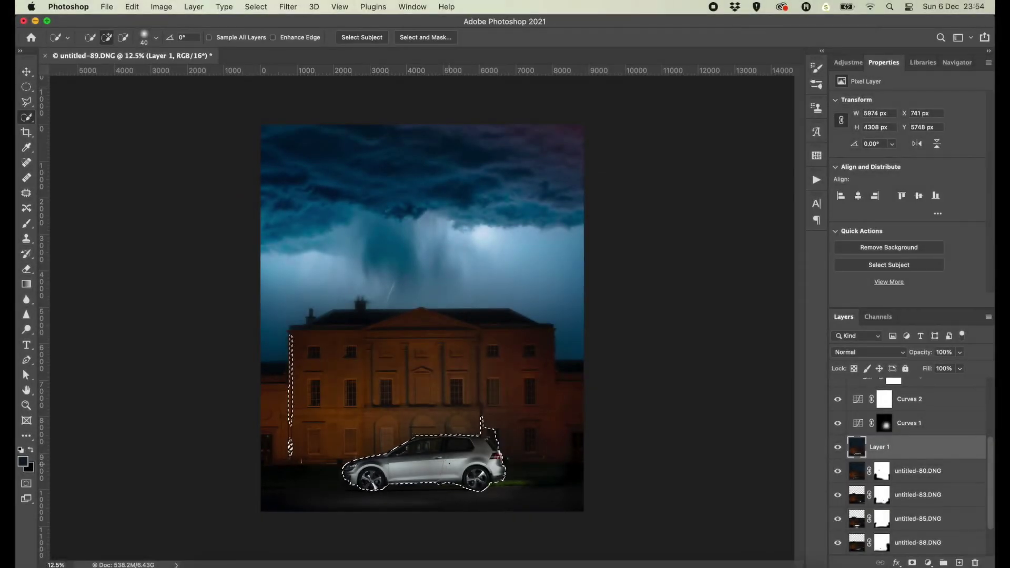
{"action": "key", "text": "super+plus"}
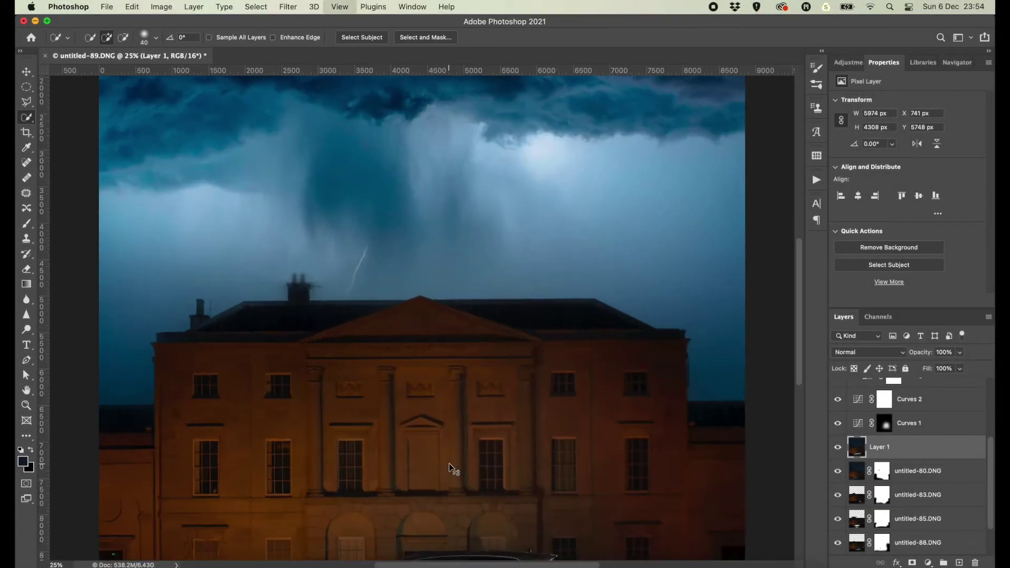
{"action": "key", "text": "super+plus"}
{"action": "scroll", "coordinate": [447, 461], "scroll_direction": "down", "scroll_amount": 5}
{"action": "scroll", "coordinate": [160, 129], "scroll_direction": "down", "scroll_amount": 2}
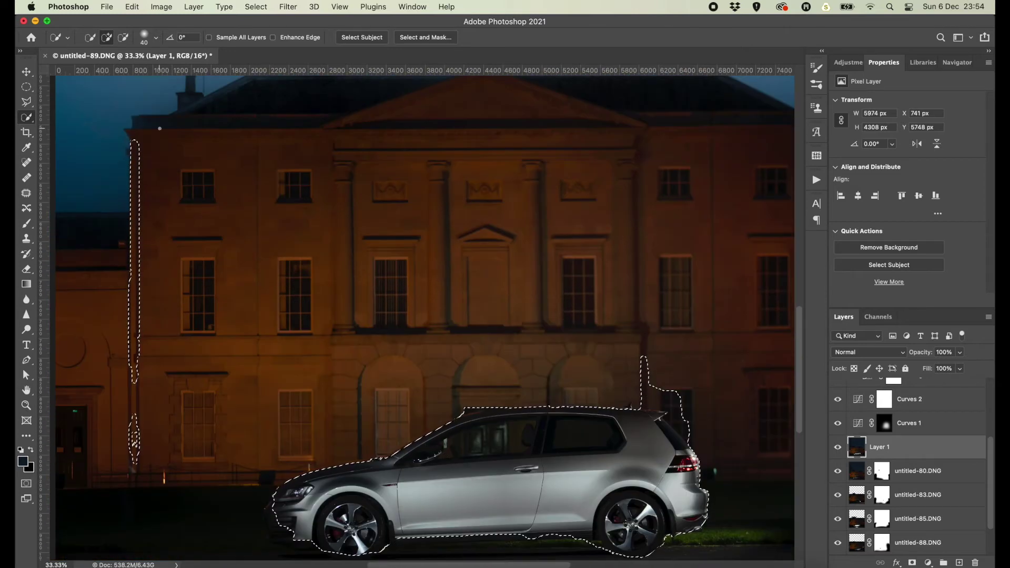
{"action": "key", "text": "l"}
{"action": "left_click", "coordinate": [127, 112]}
{"action": "left_click", "coordinate": [91, 414]}
{"action": "left_click", "coordinate": [121, 515]}
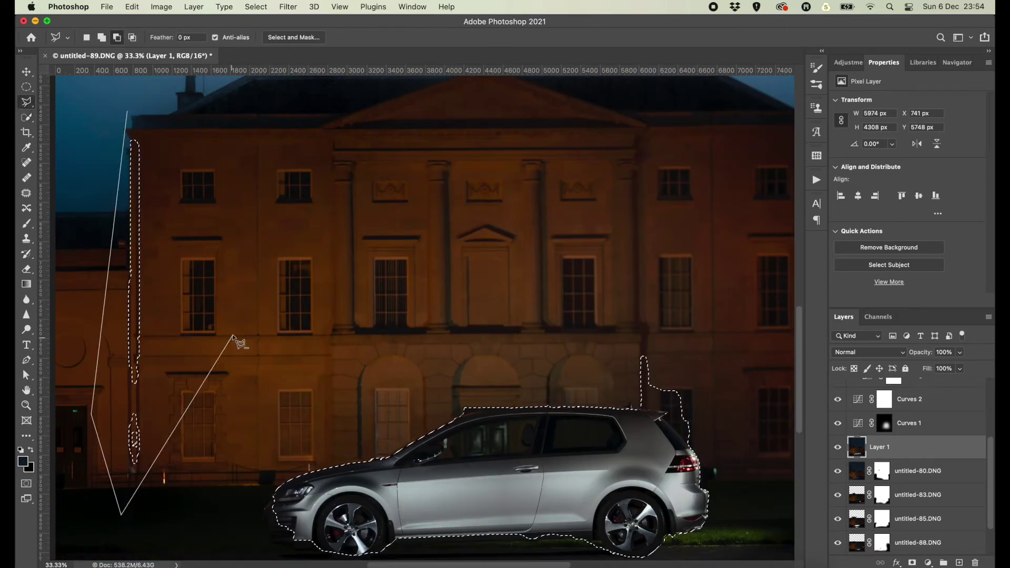
{"action": "double_click", "coordinate": [225, 117]}
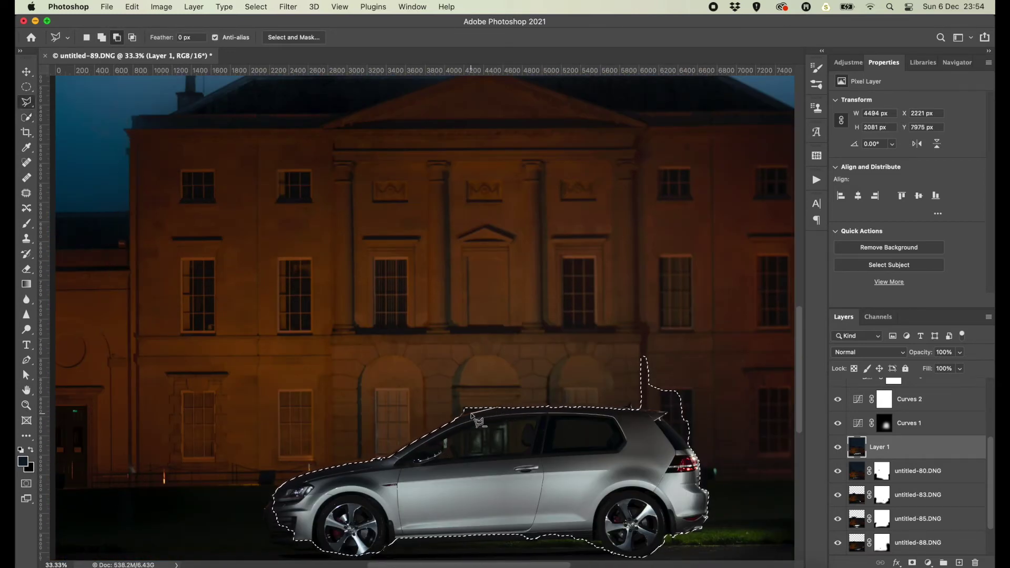
Add the roofline, windscreen pillar and front bumper to the car selection.
{"action": "key", "text": "super+plus"}
{"action": "key", "text": "super+plus"}
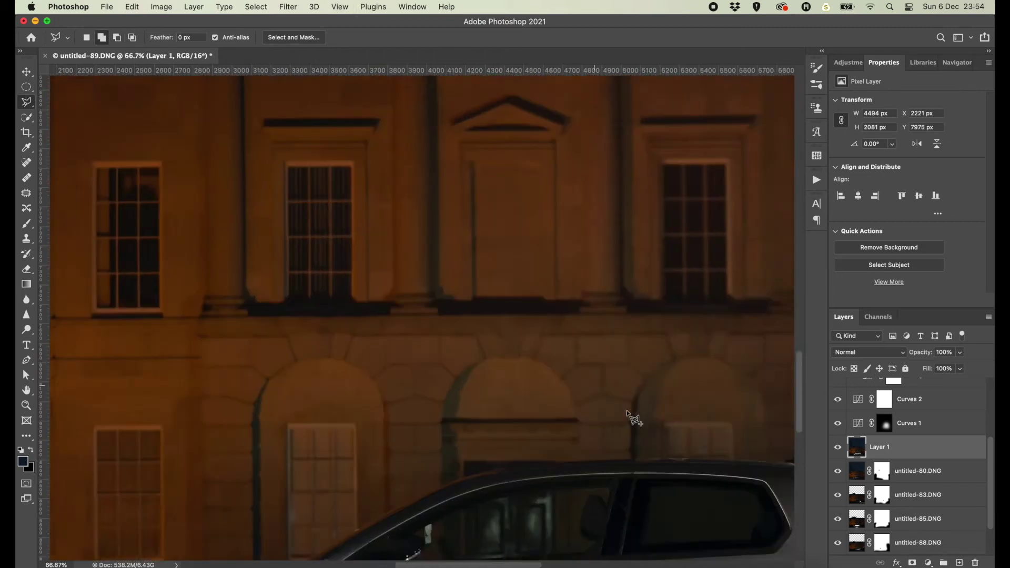
{"action": "left_click", "coordinate": [511, 402]}
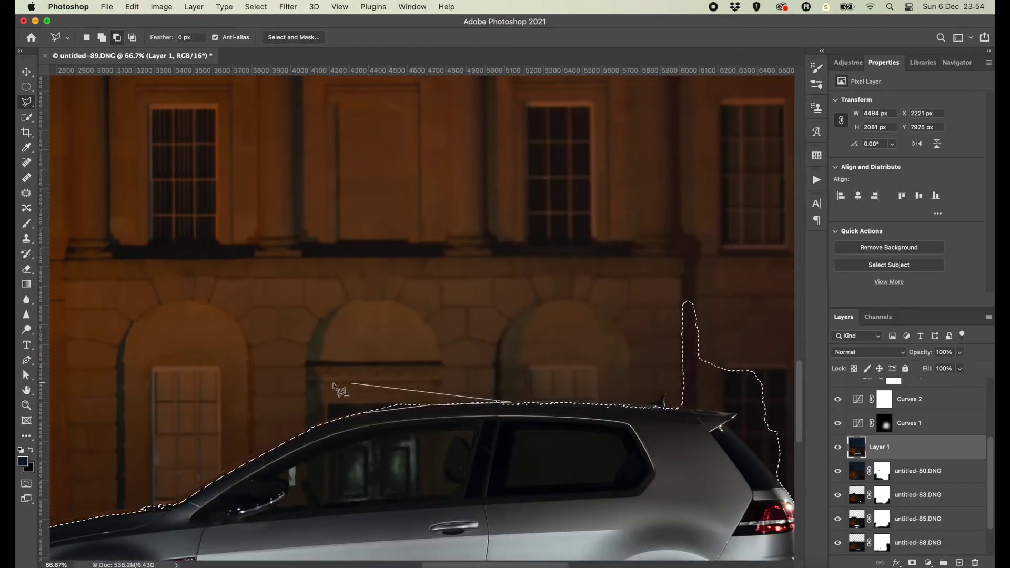
{"action": "left_click", "coordinate": [359, 412]}
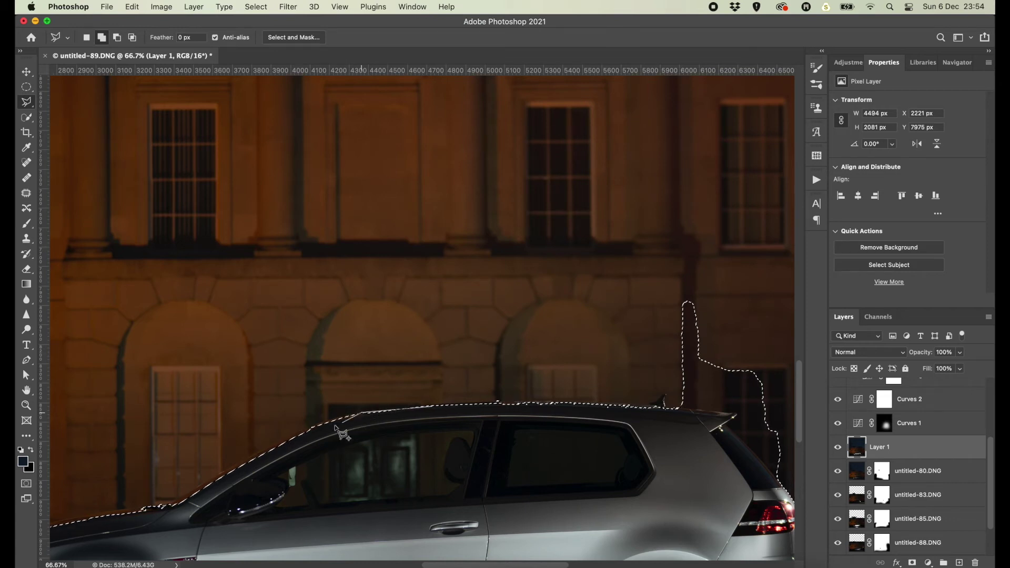
{"action": "left_click", "coordinate": [310, 427]}
{"action": "scroll", "coordinate": [105, 521], "scroll_direction": "left", "scroll_amount": 5}
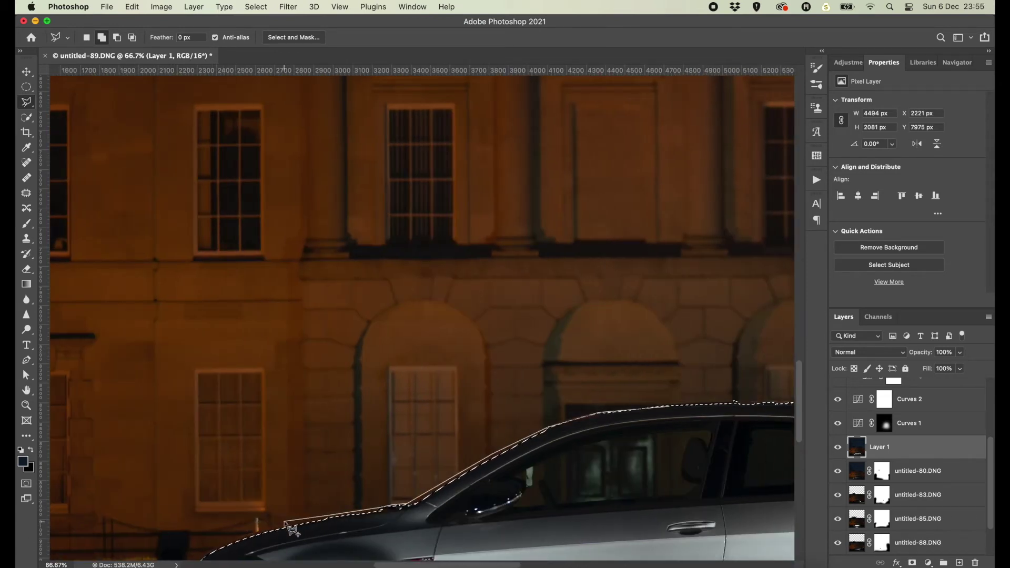
{"action": "scroll", "coordinate": [201, 432], "scroll_direction": "down", "scroll_amount": 5}
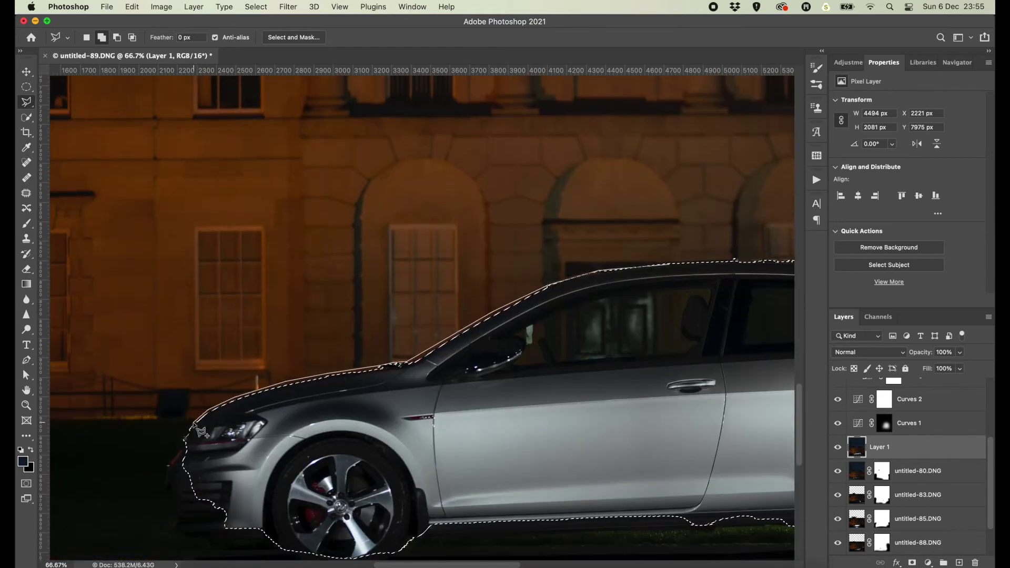
{"action": "left_click", "coordinate": [186, 437]}
{"action": "left_click", "coordinate": [167, 466]}
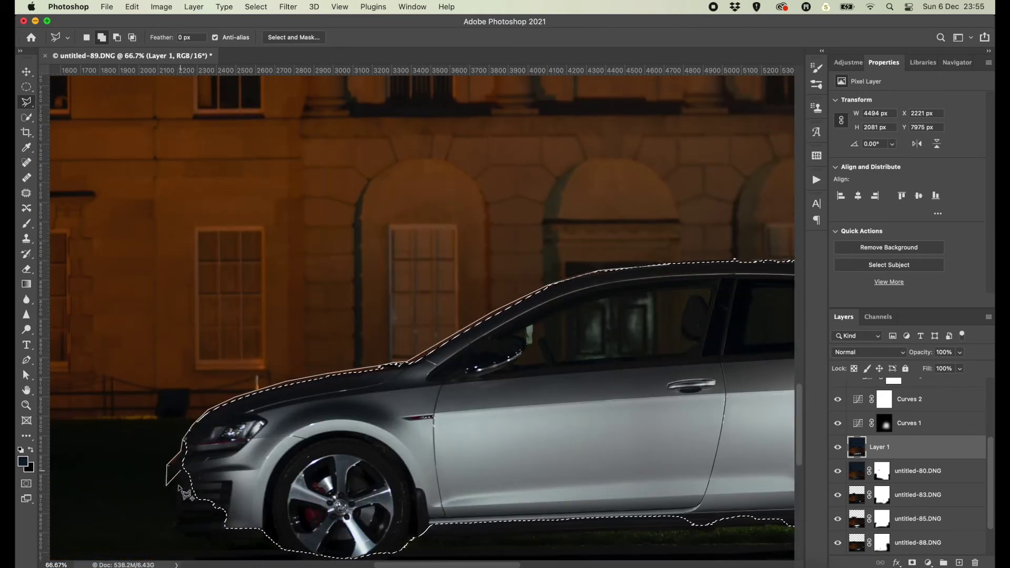
{"action": "left_click", "coordinate": [172, 524]}
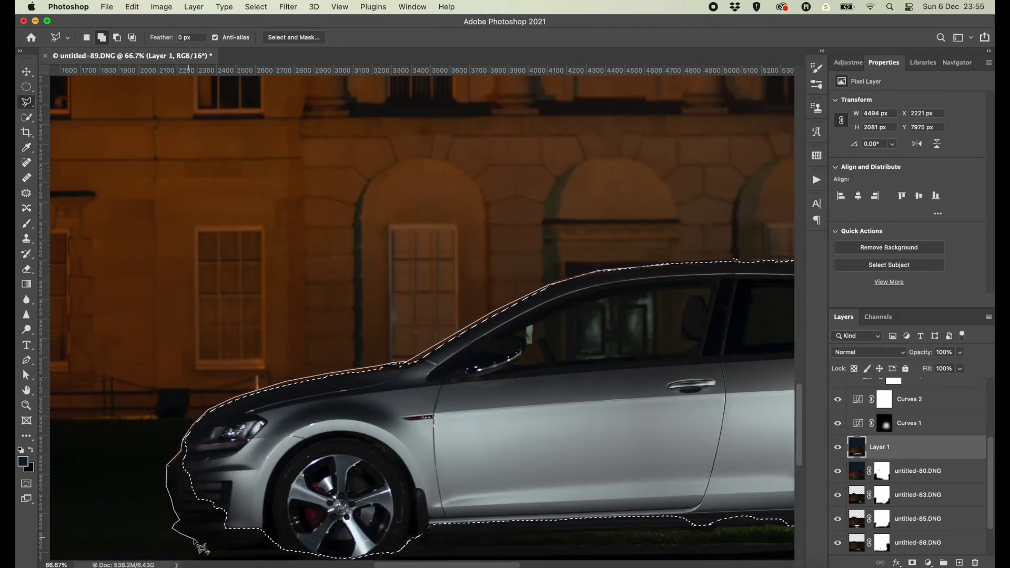
{"action": "left_click", "coordinate": [196, 542]}
{"action": "double_click", "coordinate": [269, 539]}
Add the bottom of the front wheel and the lower sill to the selection.
{"action": "scroll", "coordinate": [358, 450], "scroll_direction": "down", "scroll_amount": 3}
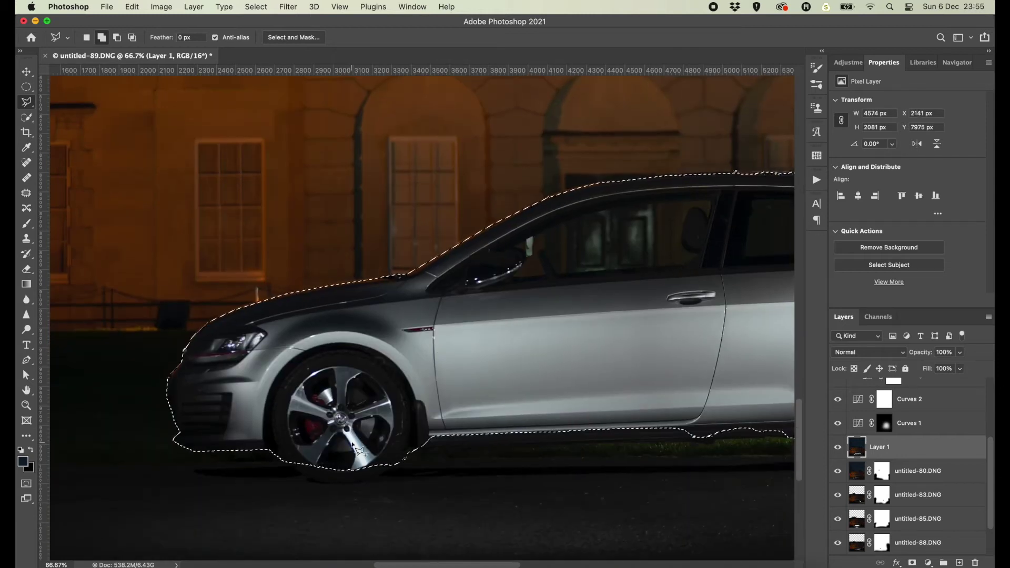
{"action": "left_click", "coordinate": [278, 457]}
{"action": "left_click", "coordinate": [322, 483]}
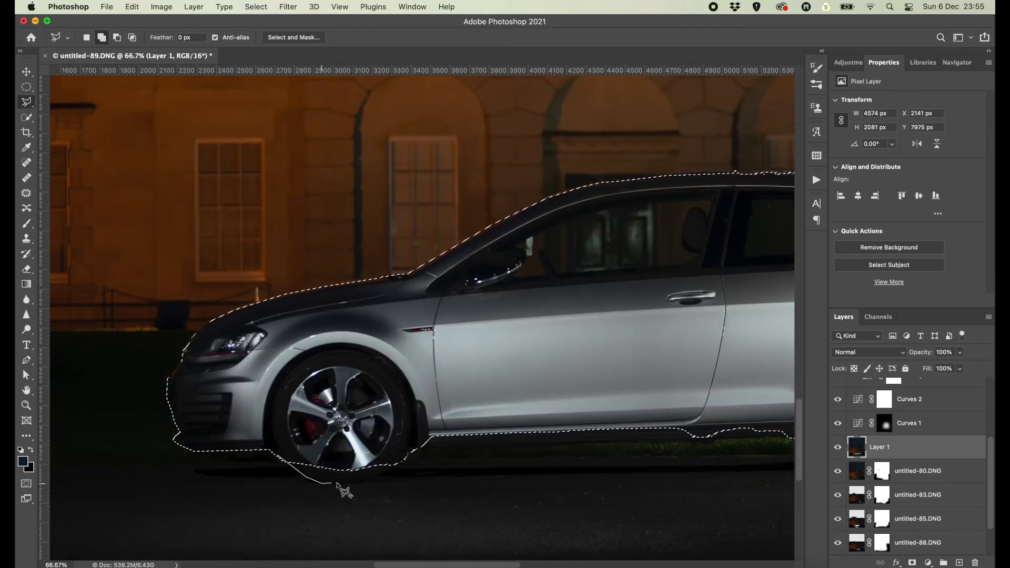
{"action": "left_click", "coordinate": [372, 481]}
{"action": "double_click", "coordinate": [406, 449]}
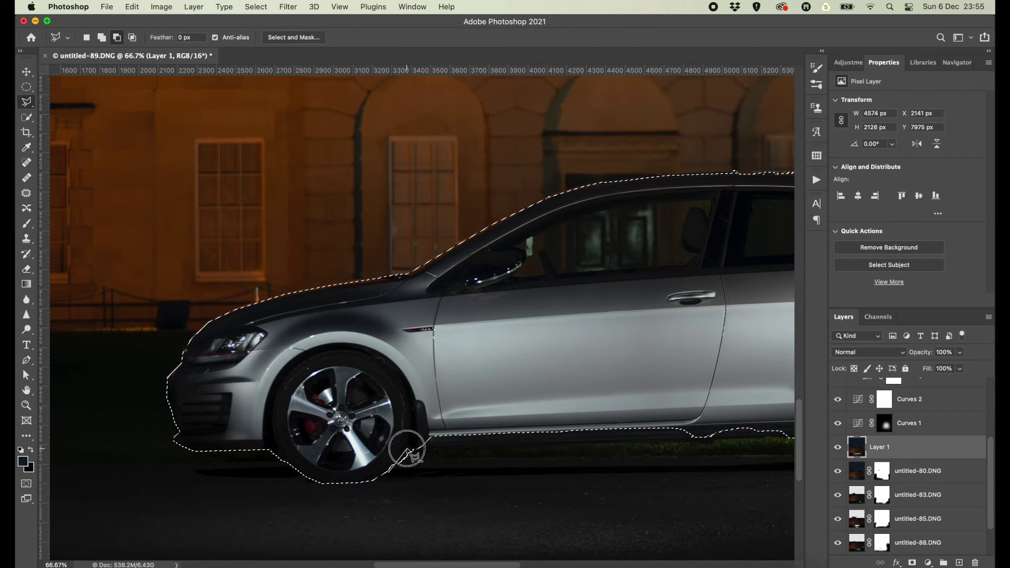
{"action": "left_click", "coordinate": [425, 450]}
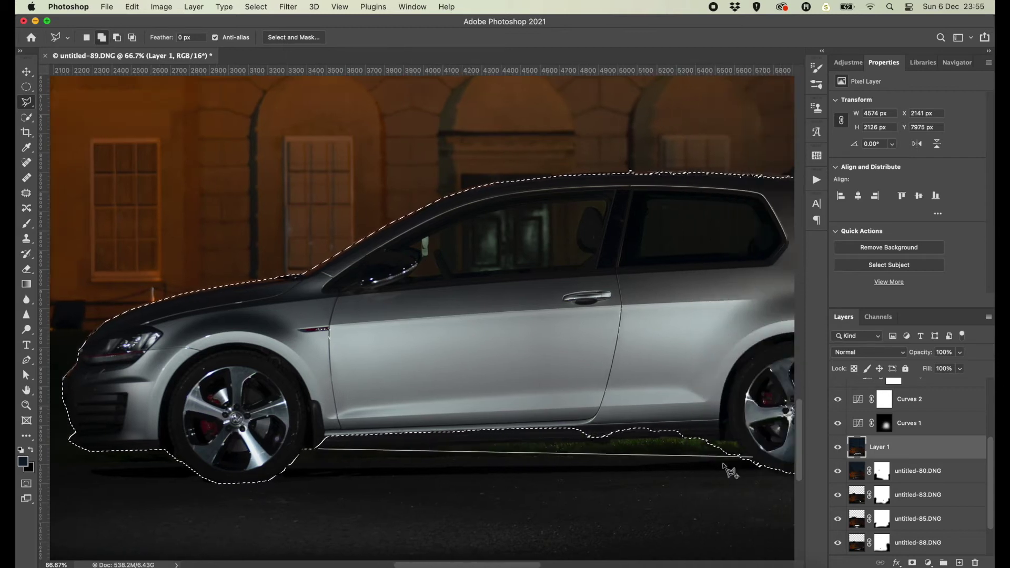
{"action": "double_click", "coordinate": [684, 438]}
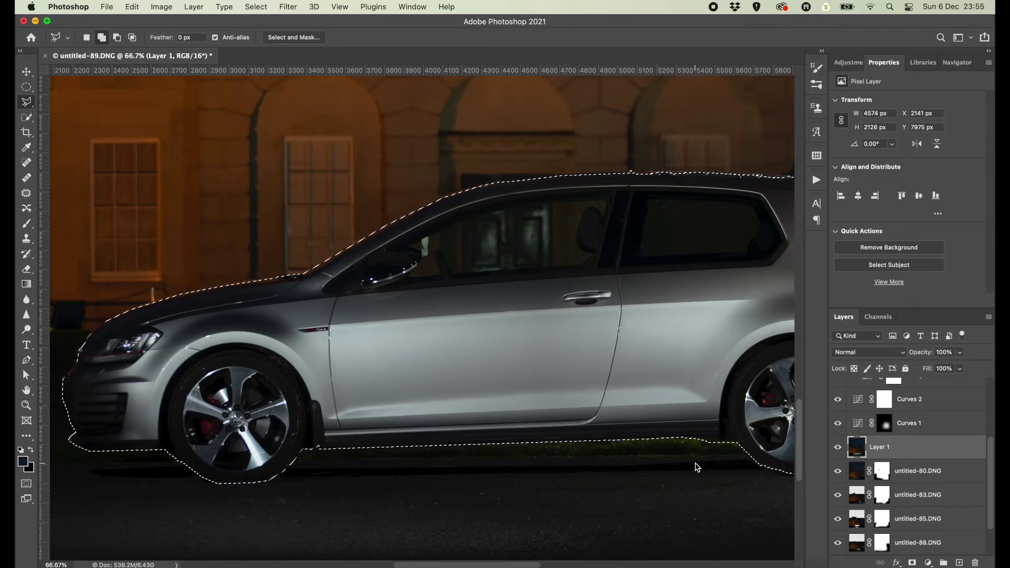
{"action": "scroll", "coordinate": [697, 467], "scroll_direction": "right", "scroll_amount": 5}
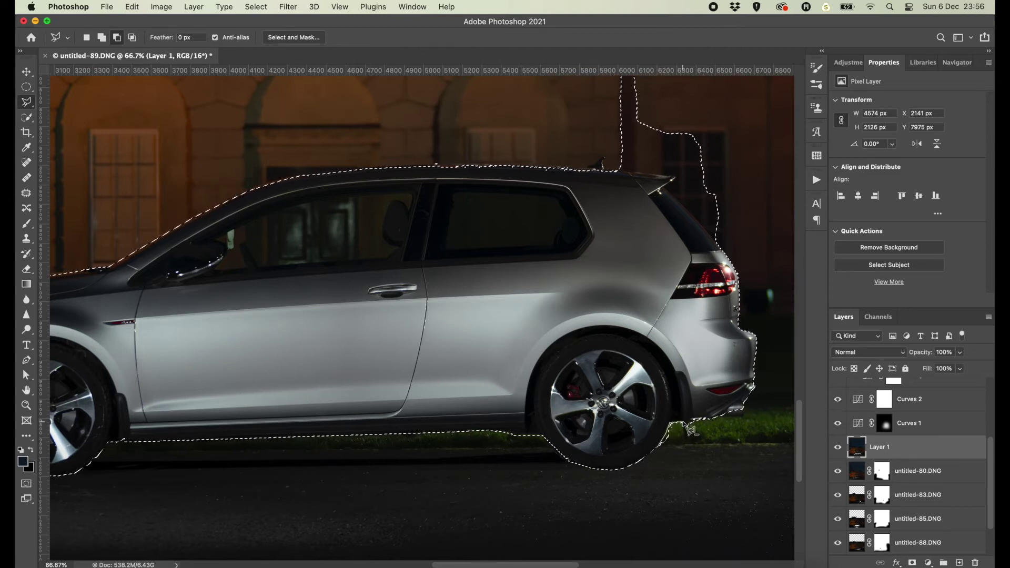
Add the area under the rear bumper to the car selection.
{"action": "key", "text": "shift"}
{"action": "left_click", "coordinate": [685, 423]}
{"action": "double_click", "coordinate": [732, 410]}
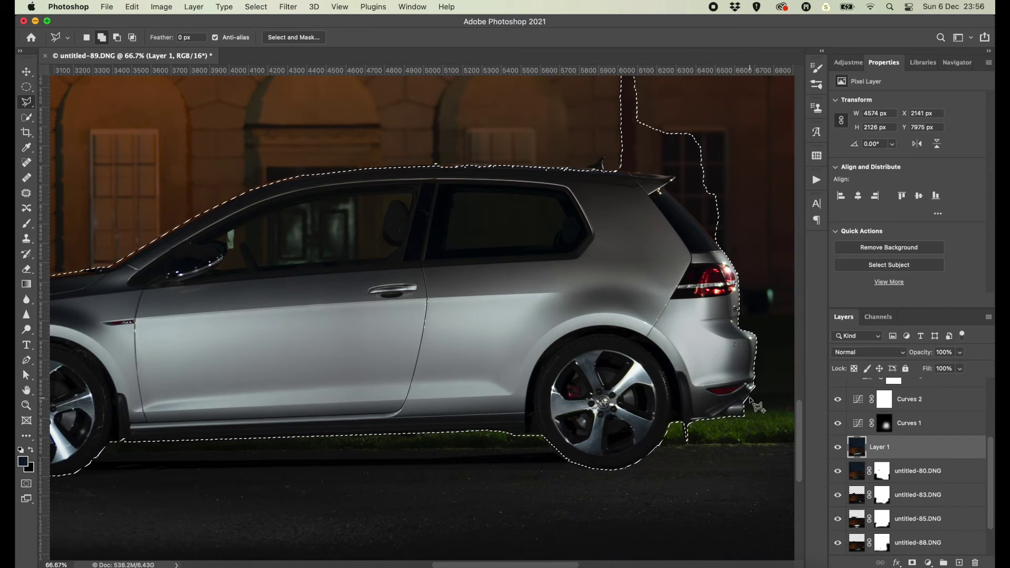
{"action": "scroll", "coordinate": [756, 405], "scroll_direction": "up", "scroll_amount": 3}
{"action": "scroll", "coordinate": [726, 378], "scroll_direction": "up", "scroll_amount": 3}
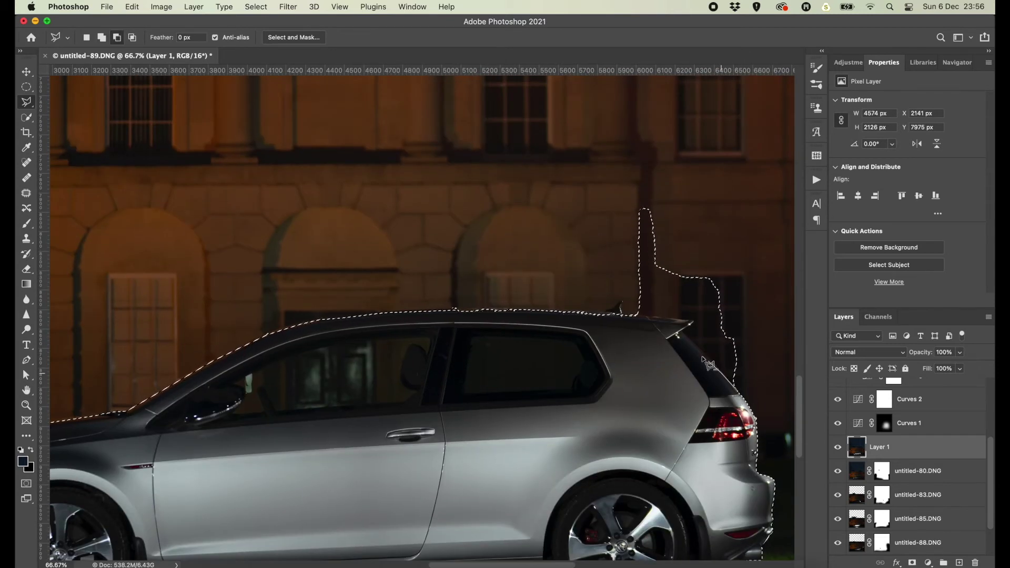
Remove the protruding bump above the car's rear from the selection.
{"action": "left_click", "coordinate": [691, 323]}
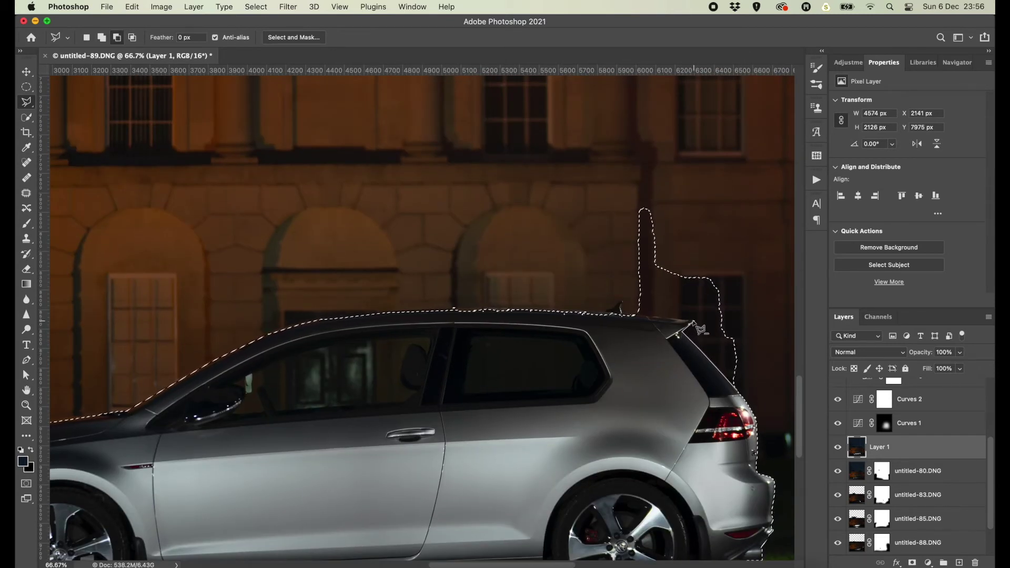
{"action": "left_click", "coordinate": [656, 316]}
{"action": "left_click", "coordinate": [636, 315]}
{"action": "left_click", "coordinate": [629, 168]}
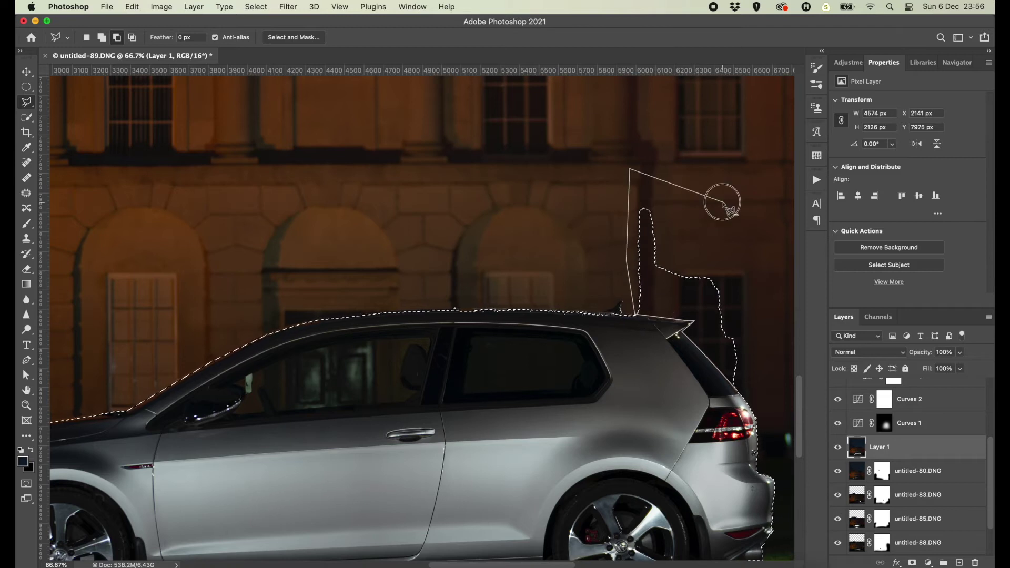
{"action": "left_click", "coordinate": [723, 202]}
{"action": "double_click", "coordinate": [636, 315]}
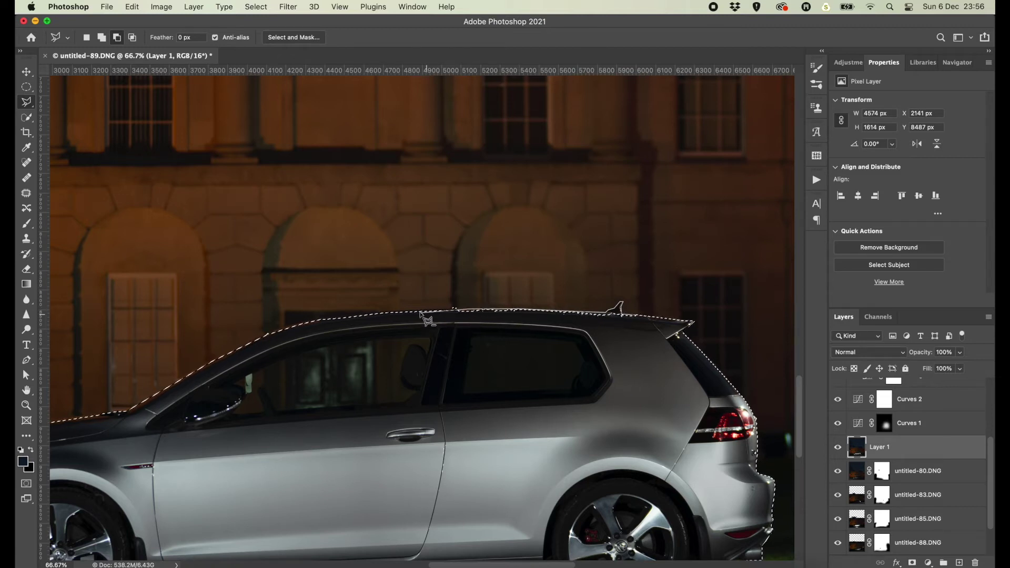
Add the triangle between the roof and the underside of the rear spoiler.
{"action": "left_click", "coordinate": [363, 316], "text": "shift"}
{"action": "left_click", "coordinate": [636, 316]}
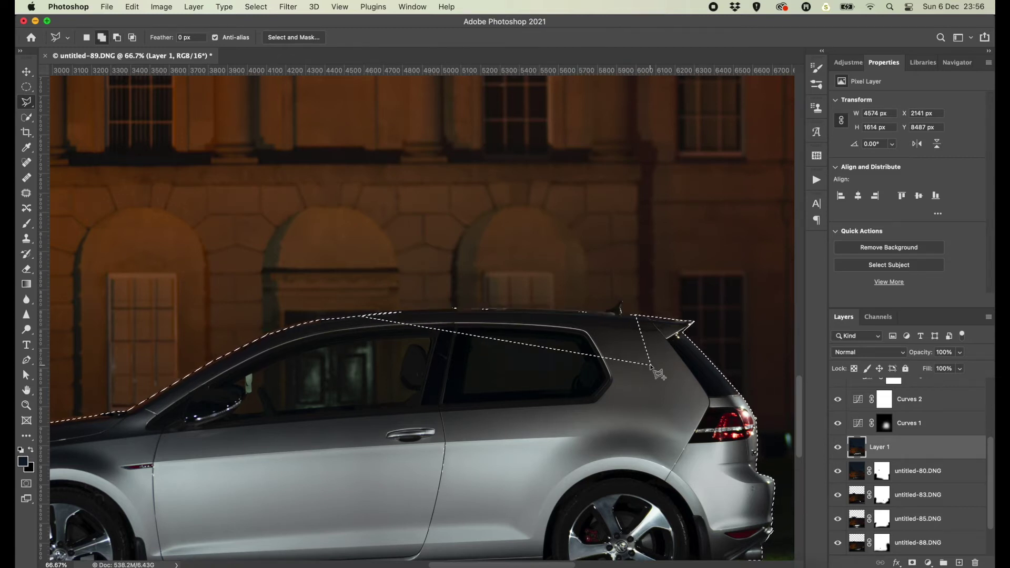
{"action": "double_click", "coordinate": [651, 364]}
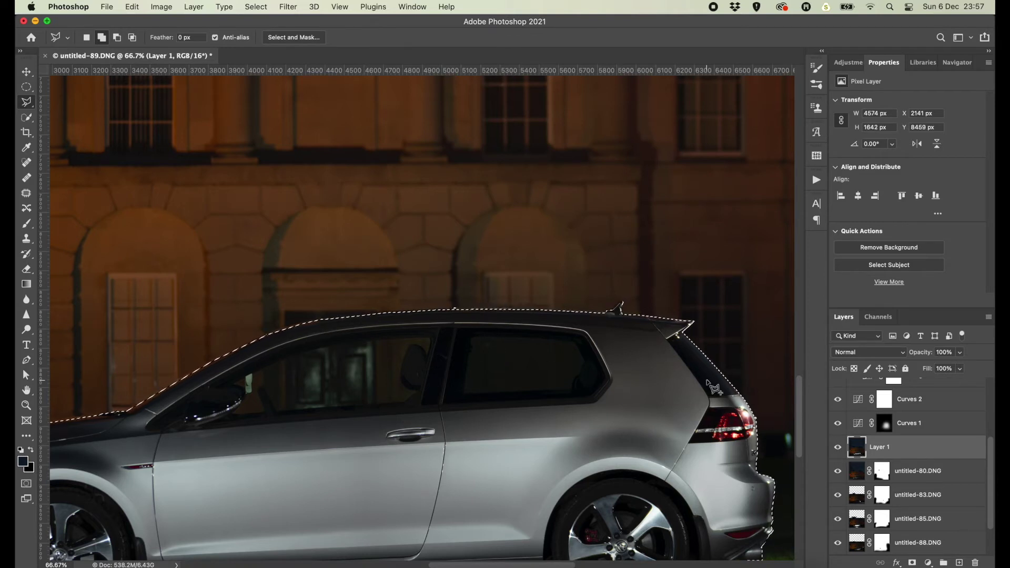
{"action": "key", "text": "alt"}
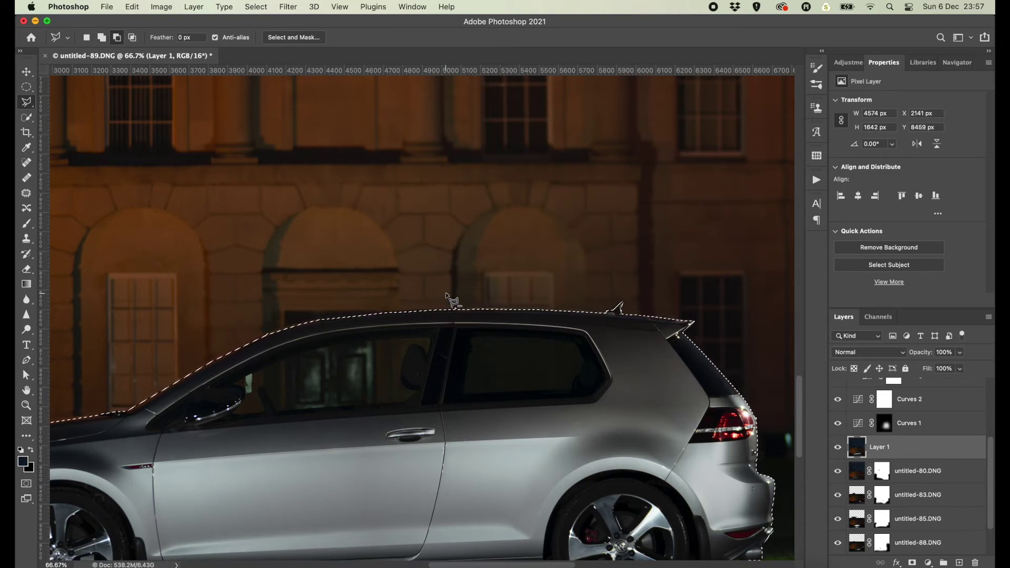
{"action": "scroll", "coordinate": [474, 310], "scroll_direction": "down", "scroll_amount": 2}
{"action": "scroll", "coordinate": [446, 294], "scroll_direction": "up", "scroll_amount": 2}
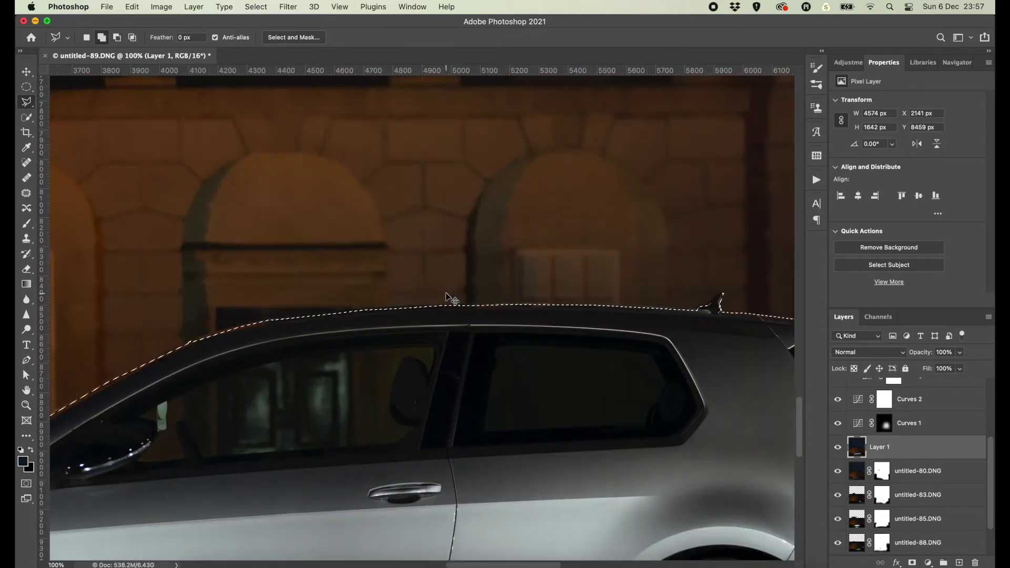
{"action": "scroll", "coordinate": [451, 293], "scroll_direction": "up", "scroll_amount": 1}
Subtract the front side window glass and the small pane by the mirror from the car selection.
{"action": "left_click", "coordinate": [542, 303]}
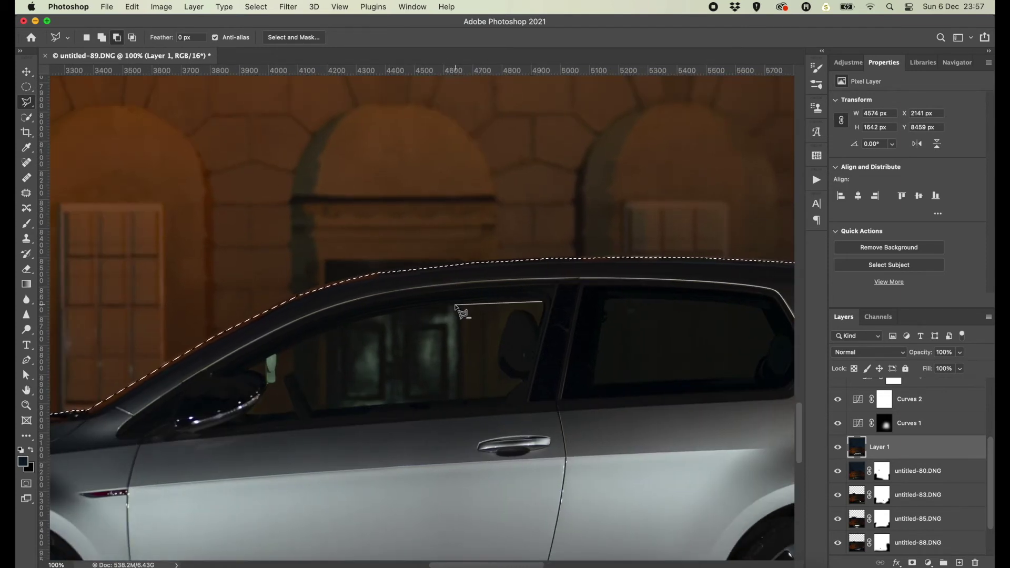
{"action": "left_click", "coordinate": [278, 354]}
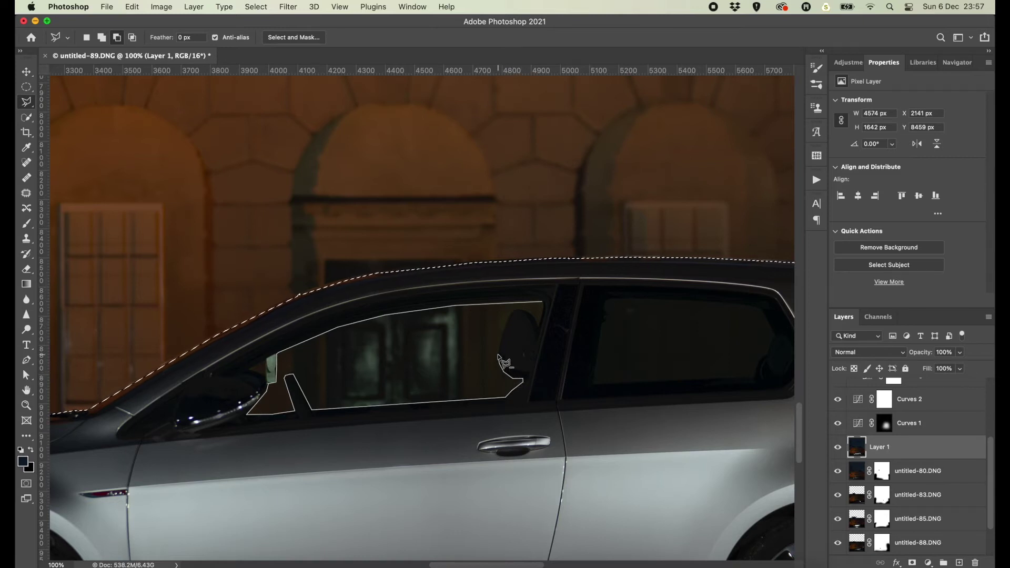
{"action": "left_click", "coordinate": [515, 311]}
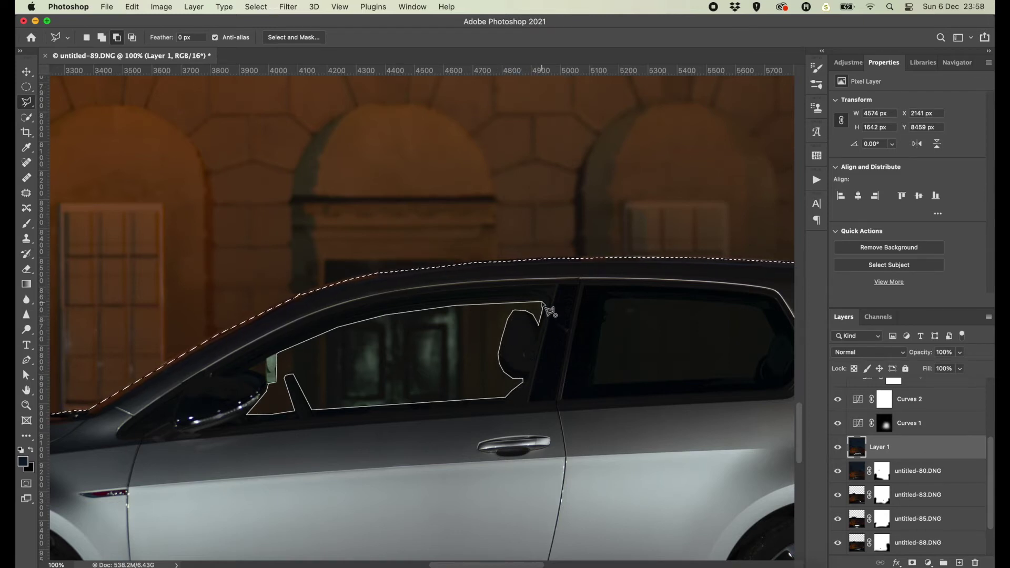
{"action": "left_click", "coordinate": [545, 307]}
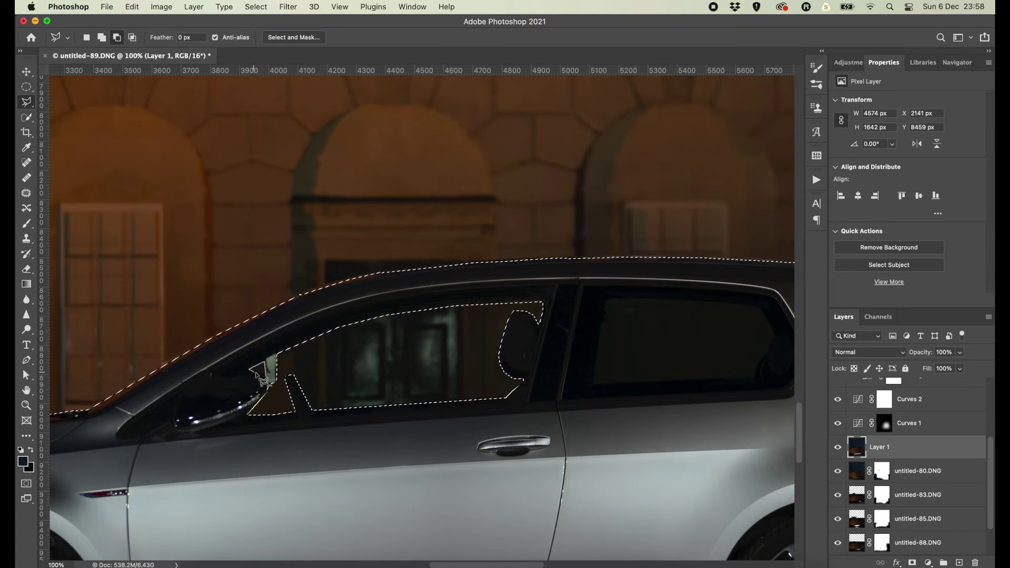
{"action": "left_click", "coordinate": [256, 375]}
Subtract the rear side window glass from the car selection.
{"action": "scroll", "coordinate": [297, 388], "scroll_direction": "right", "scroll_amount": 5}
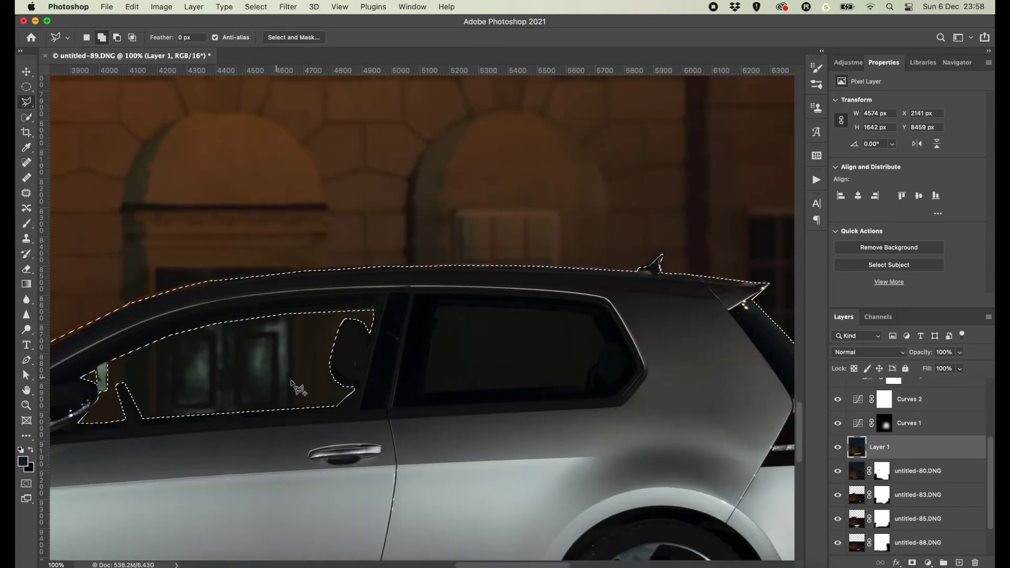
{"action": "left_click", "coordinate": [426, 392], "text": "alt"}
{"action": "left_click", "coordinate": [435, 308]}
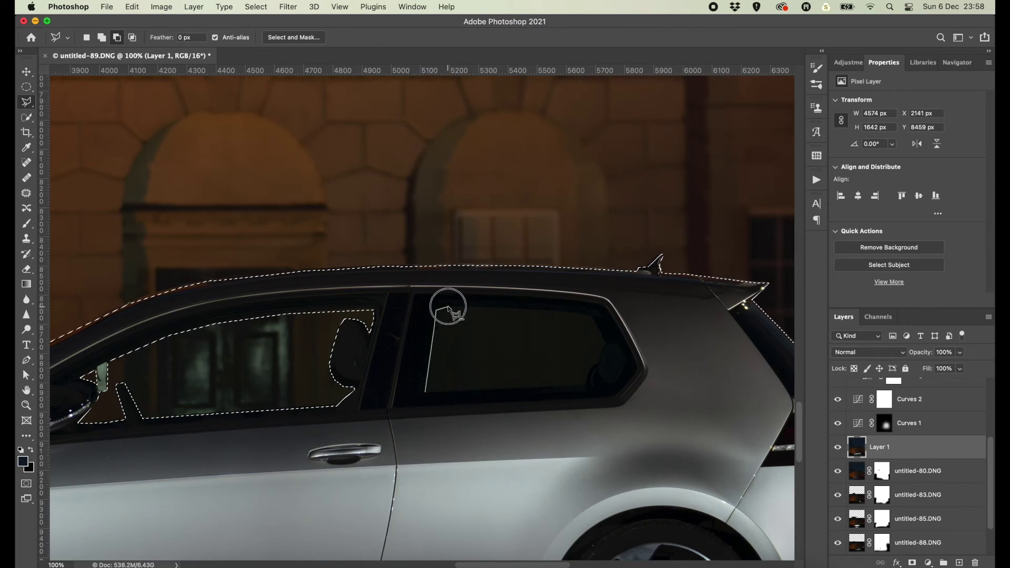
{"action": "left_click", "coordinate": [568, 310]}
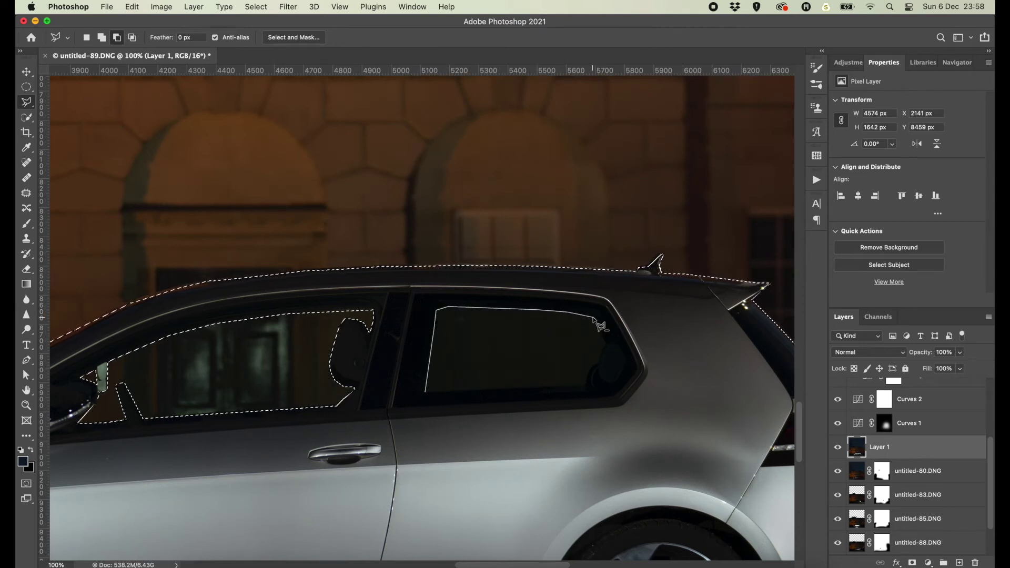
{"action": "left_click", "coordinate": [609, 344]}
{"action": "left_click", "coordinate": [602, 362]}
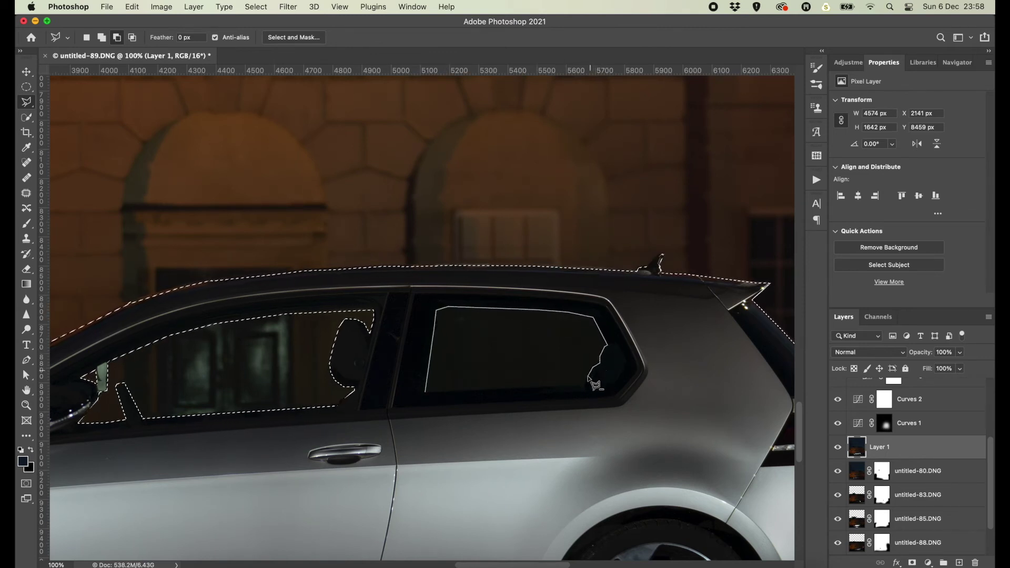
{"action": "left_click", "coordinate": [425, 391]}
Output the car with 2 px feather to a masked new layer, with Curves 1 moved beneath it.
{"action": "key", "text": "super+minus"}
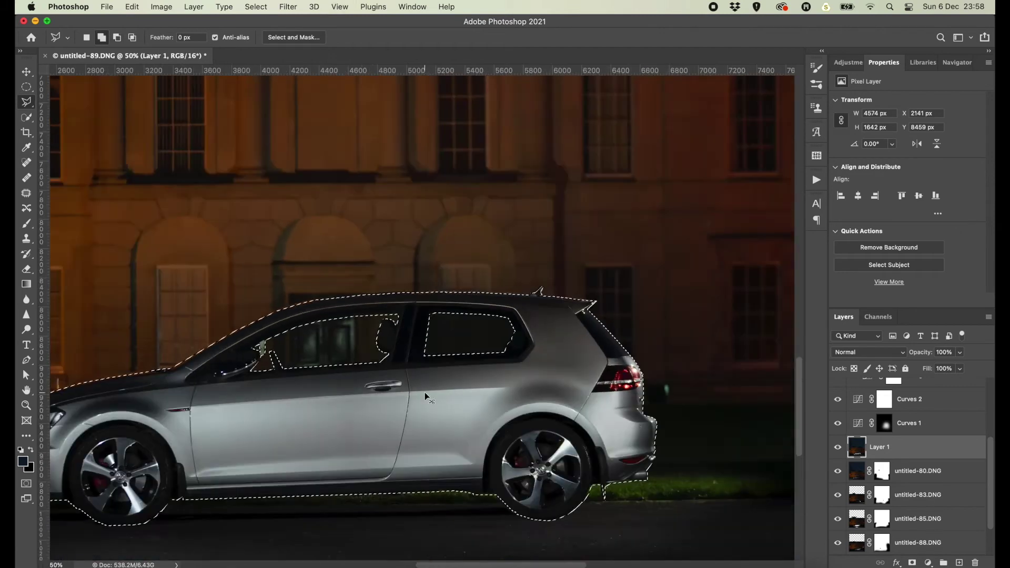
{"action": "key", "text": "super+minus"}
{"action": "key", "text": "super+minus"}
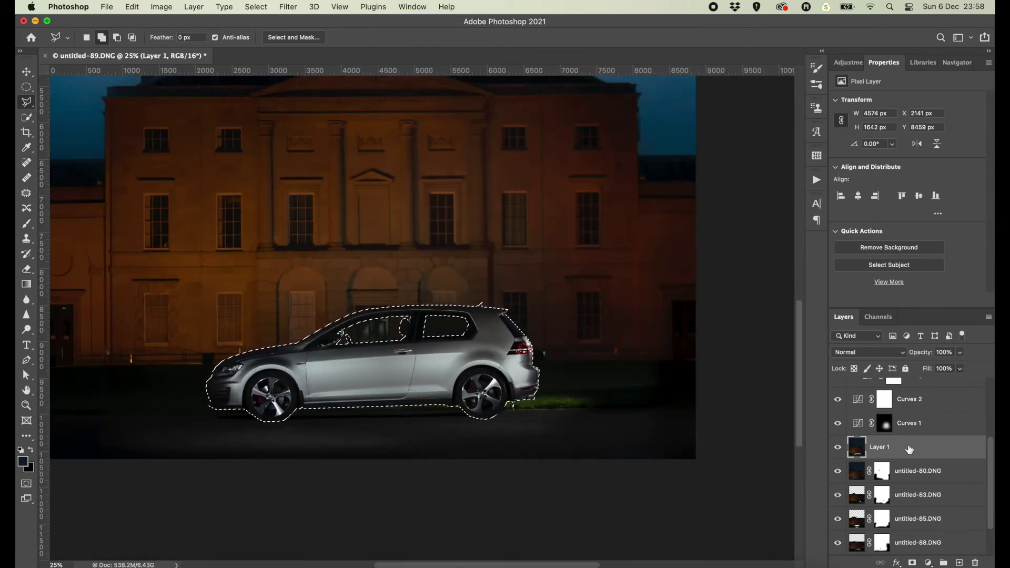
{"action": "scroll", "coordinate": [909, 448], "scroll_direction": "down", "scroll_amount": 1}
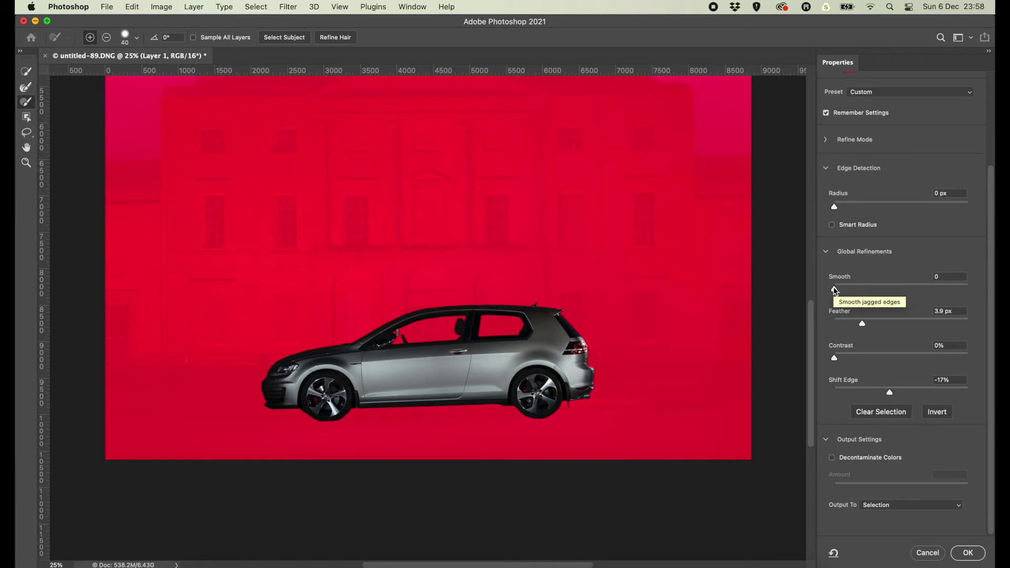
{"action": "left_click_drag", "start_coordinate": [862, 323], "coordinate": [849, 323]}
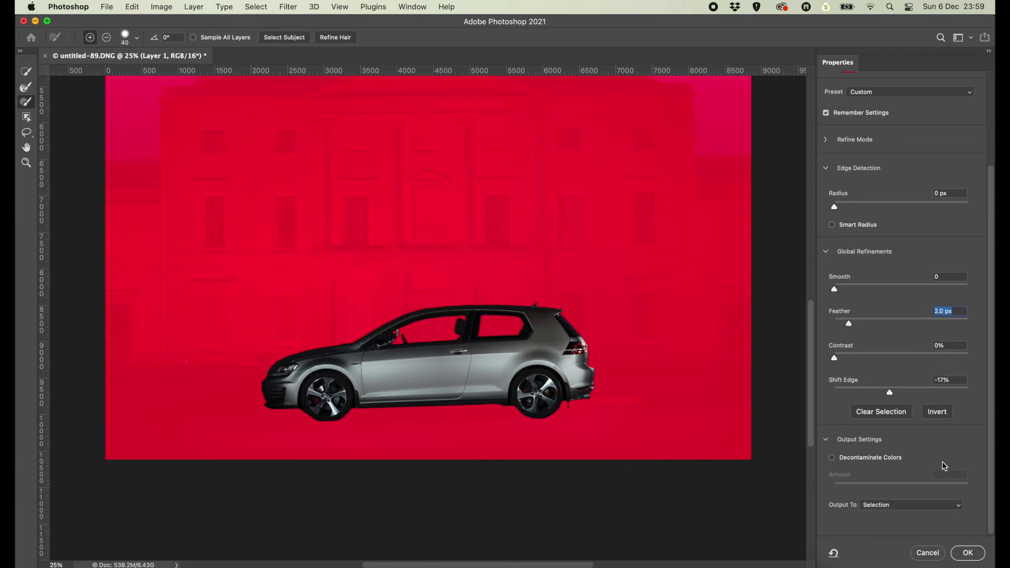
{"action": "left_click", "coordinate": [957, 505]}
{"action": "left_click", "coordinate": [936, 540]}
{"action": "left_click", "coordinate": [967, 553]}
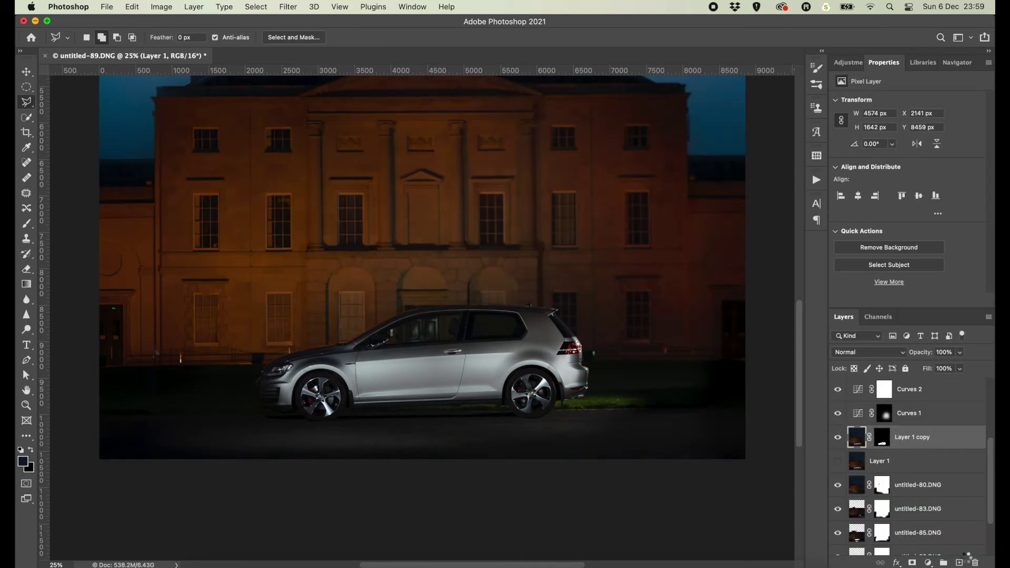
{"action": "left_click_drag", "start_coordinate": [918, 415], "coordinate": [917, 450]}
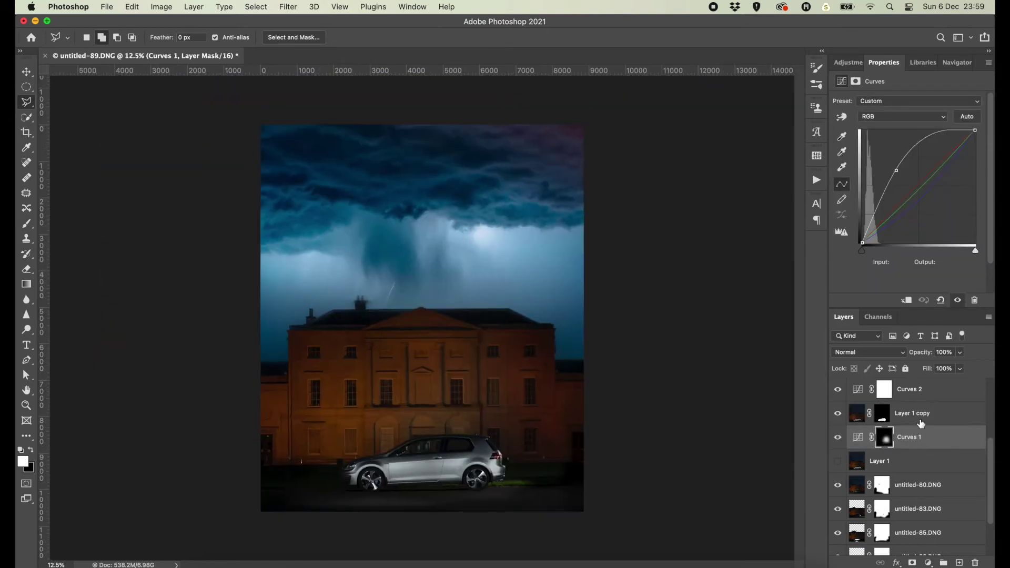
{"action": "scroll", "coordinate": [921, 423], "scroll_direction": "down", "scroll_amount": 2}
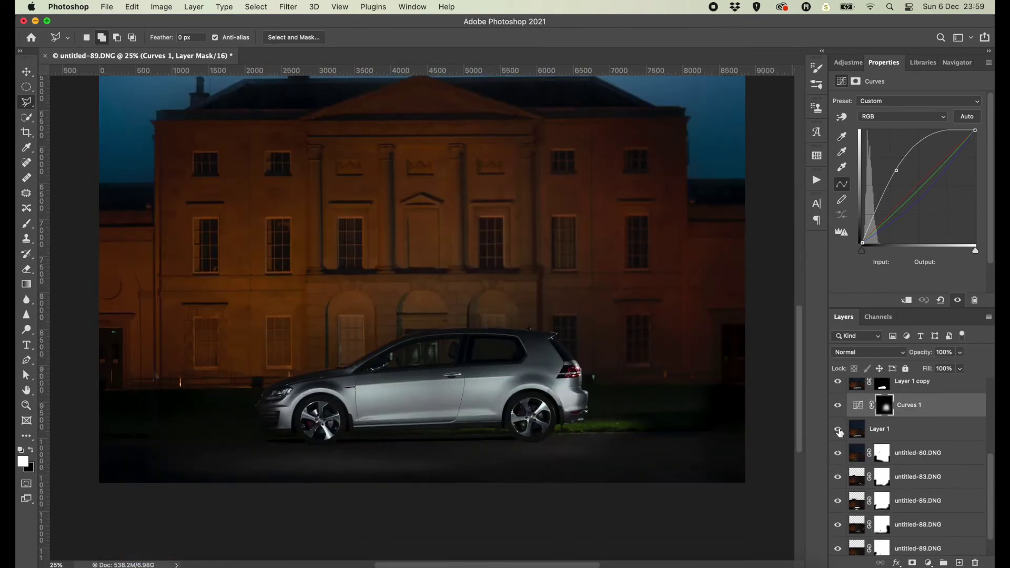
Duplicate Layer 1 and load the Layer 1 copy mask as a car selection.
{"action": "left_click", "coordinate": [890, 430]}
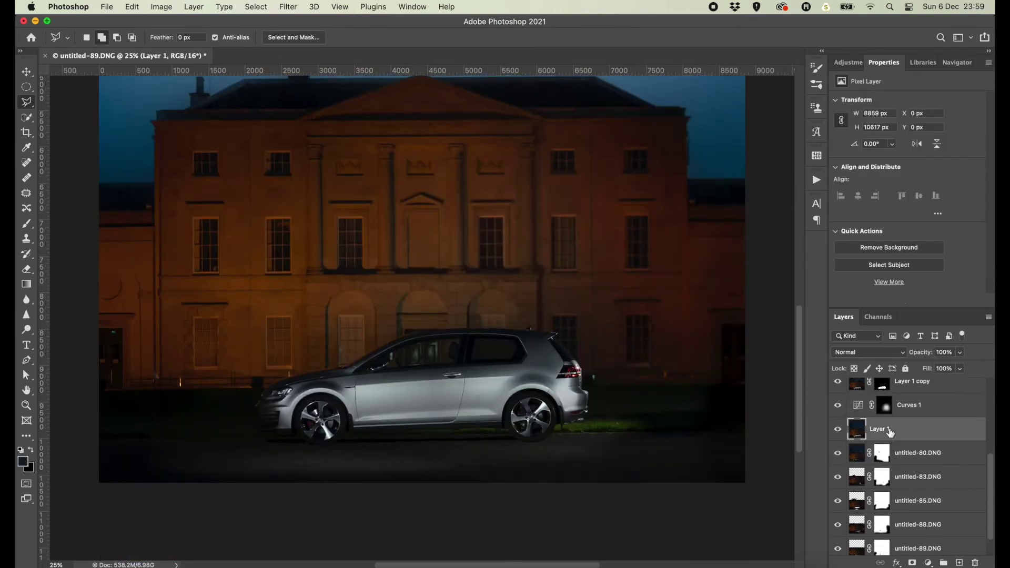
{"action": "key", "text": "ctrl+j"}
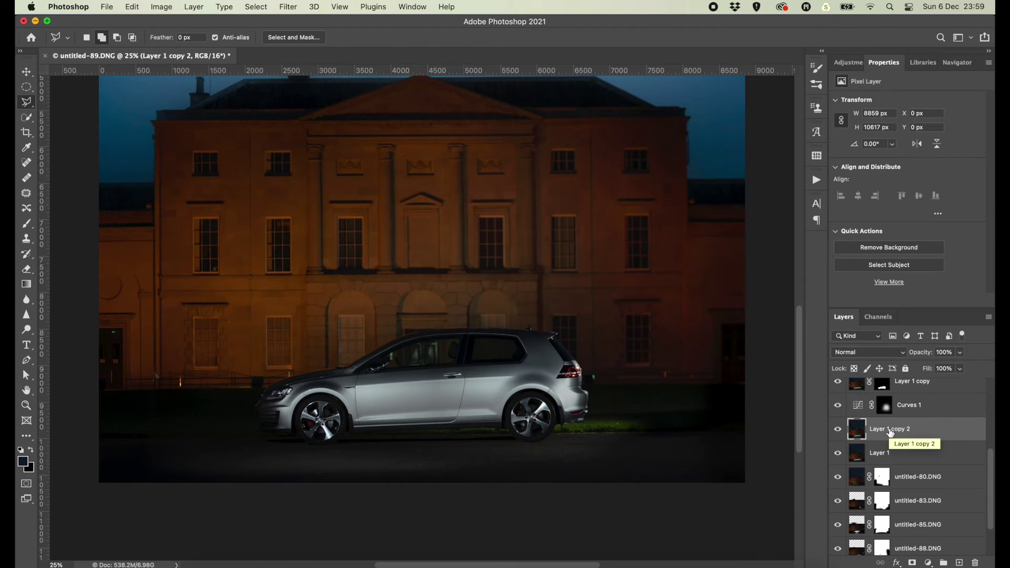
{"action": "scroll", "coordinate": [868, 400], "scroll_direction": "up", "scroll_amount": 2}
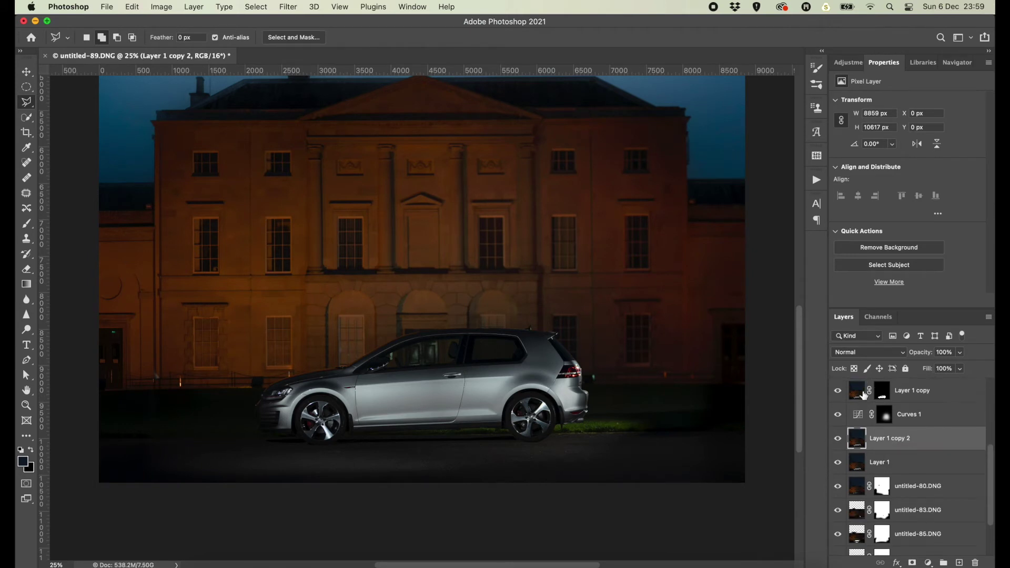
{"action": "left_click", "coordinate": [881, 411], "text": "ctrl"}
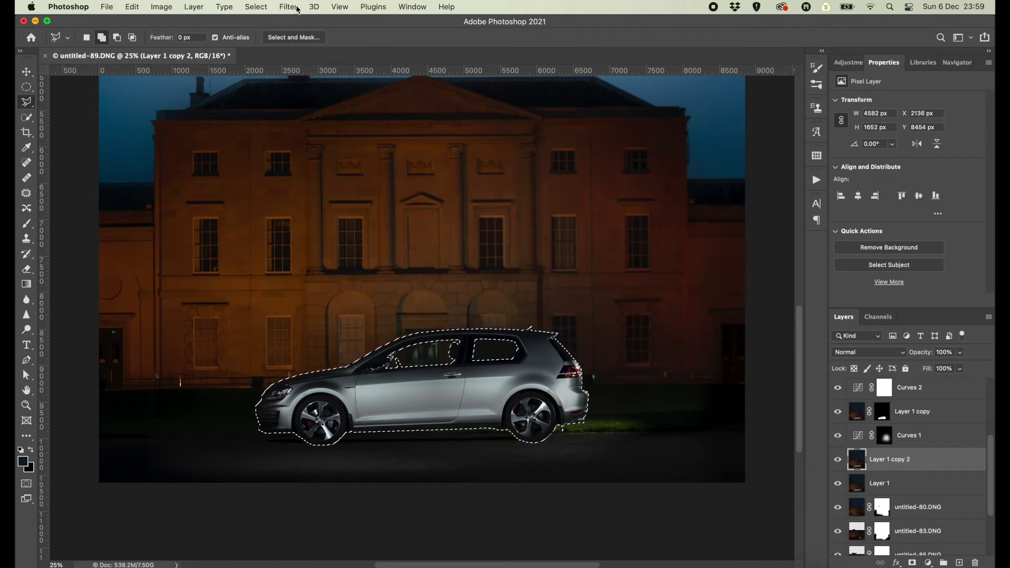
Expand the car selection by 50 pixels.
{"action": "left_click", "coordinate": [257, 6]}
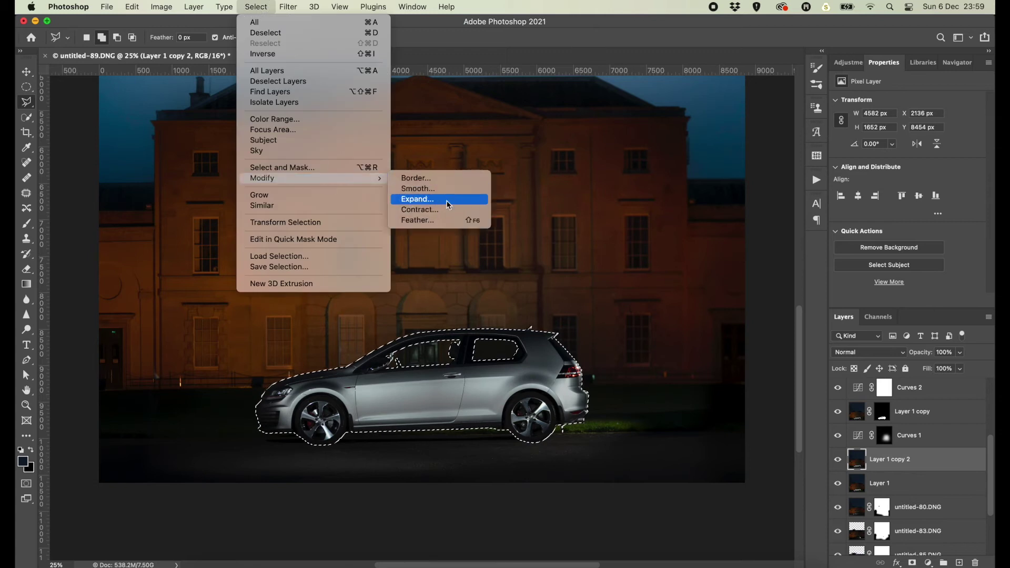
{"action": "left_click", "coordinate": [447, 196]}
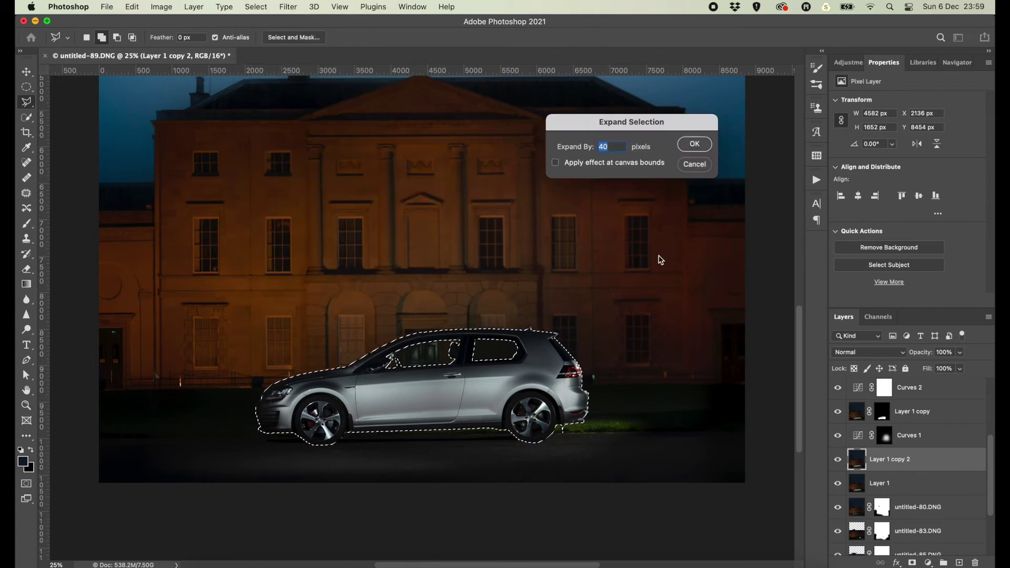
{"action": "left_click", "coordinate": [696, 144]}
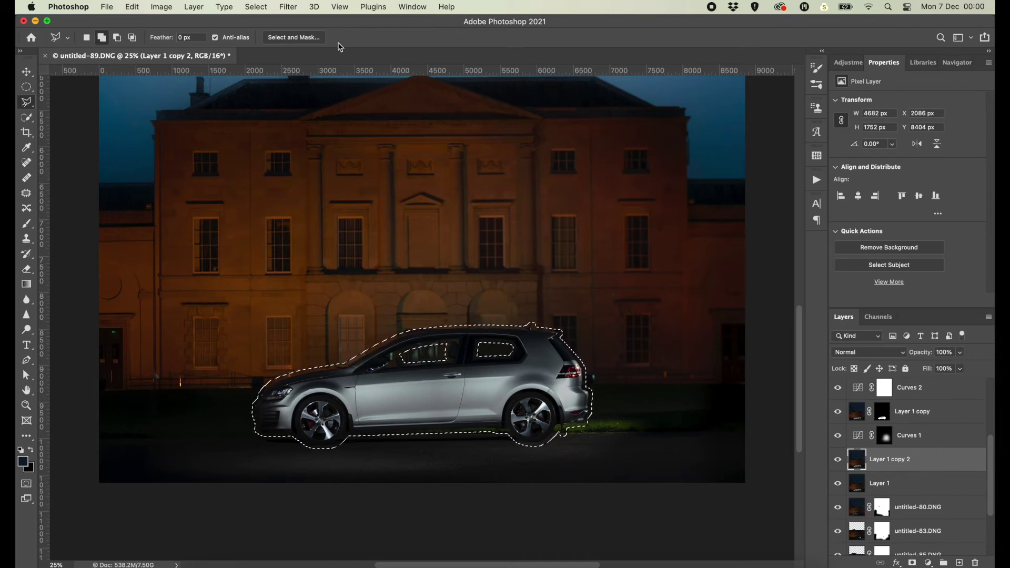
{"action": "left_click", "coordinate": [163, 8]}
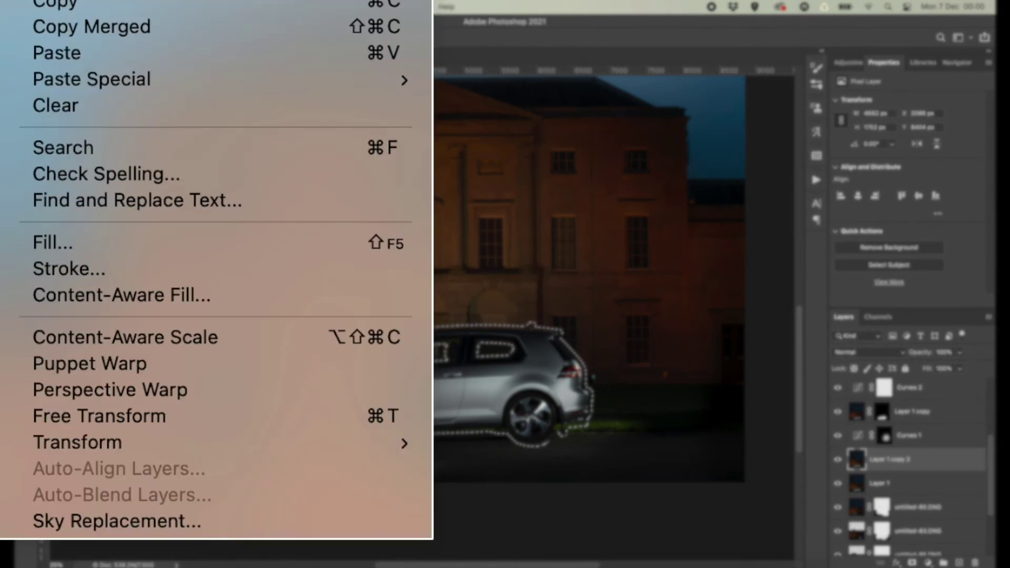
Apply Content-Aware Fill to the expanded area with High colour adaptation and rotation adaptation None.
{"action": "left_click", "coordinate": [124, 298]}
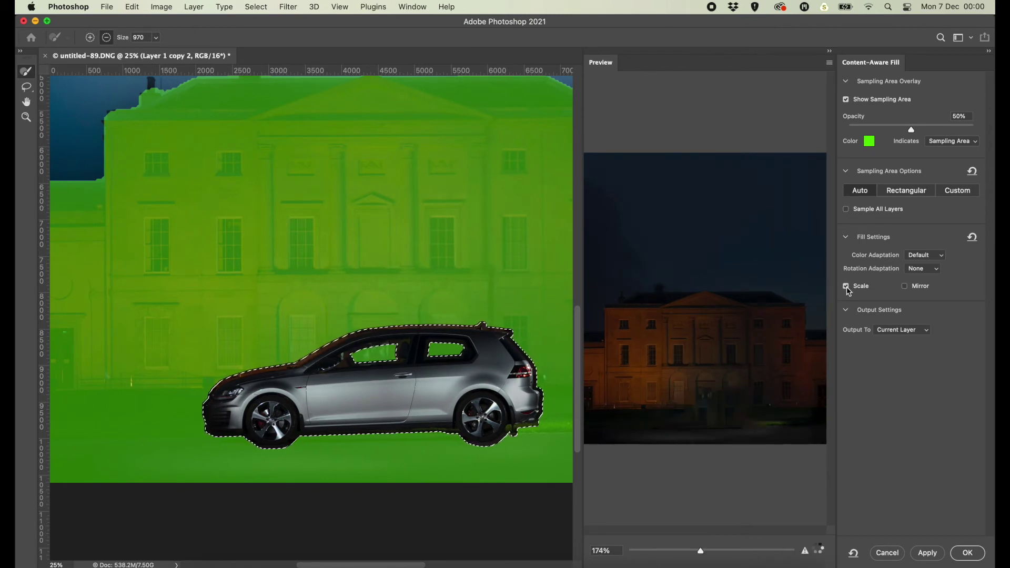
{"action": "left_click", "coordinate": [940, 255]}
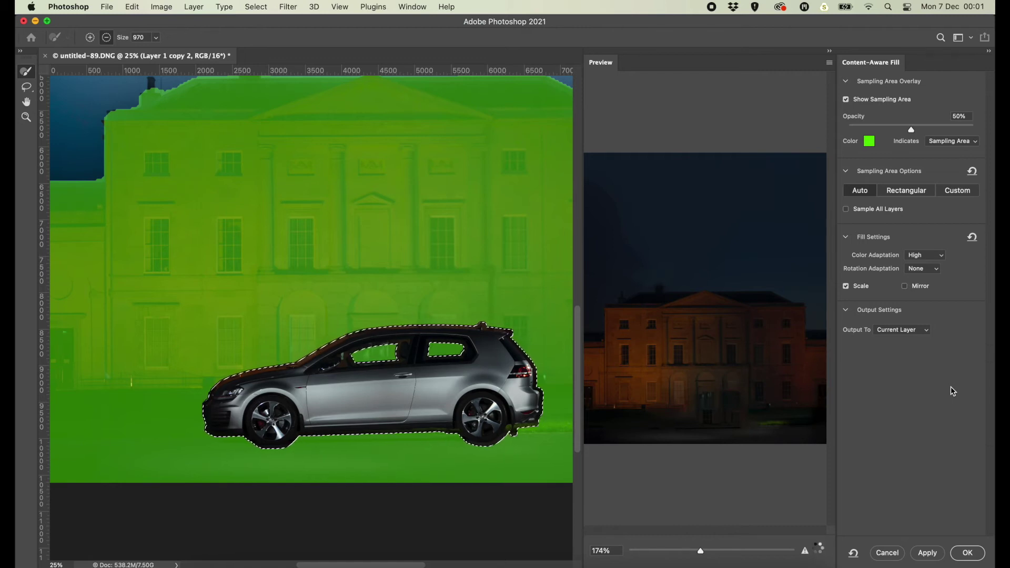
{"action": "left_click", "coordinate": [938, 268]}
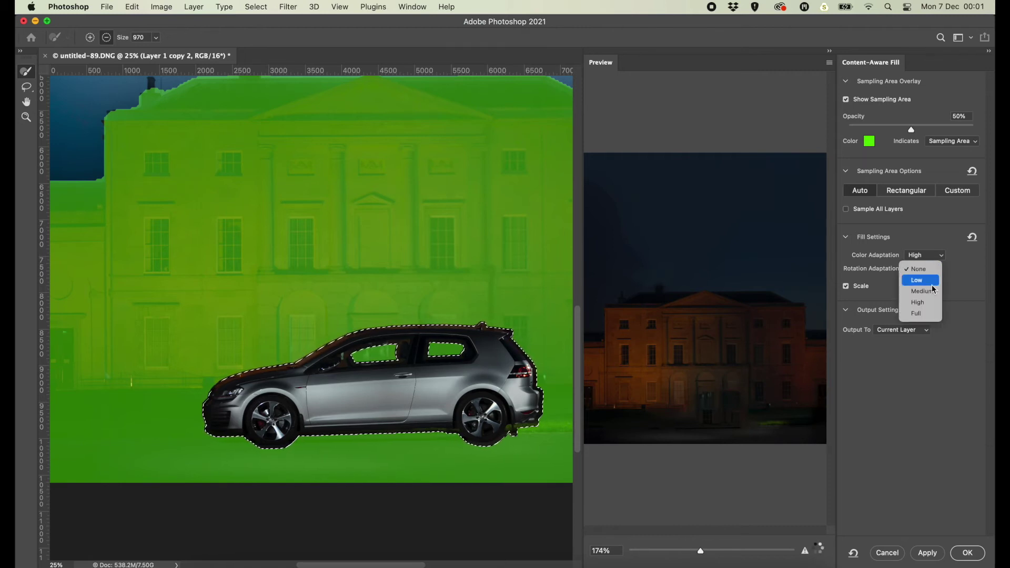
{"action": "left_click", "coordinate": [935, 293]}
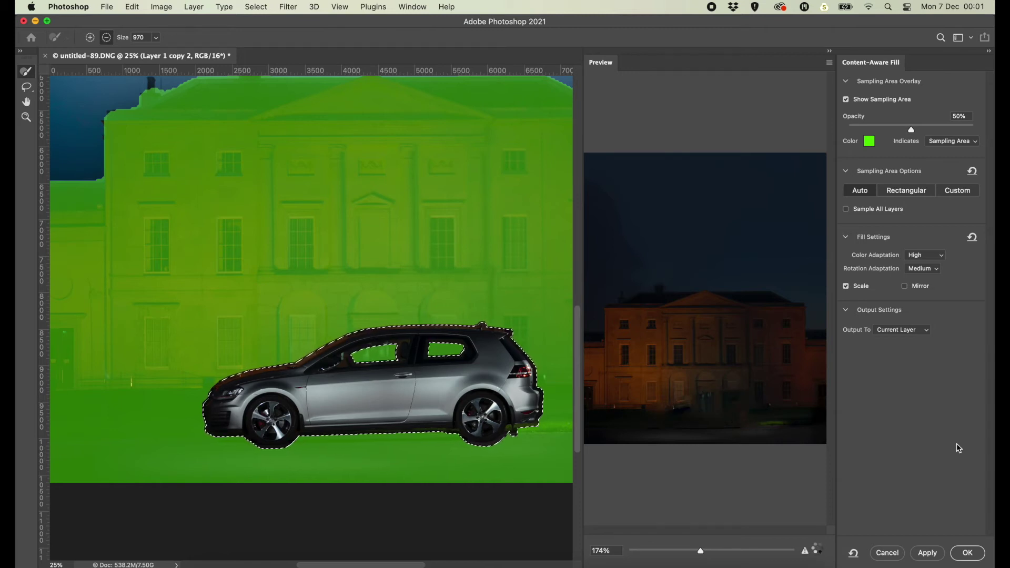
{"action": "left_click", "coordinate": [936, 269]}
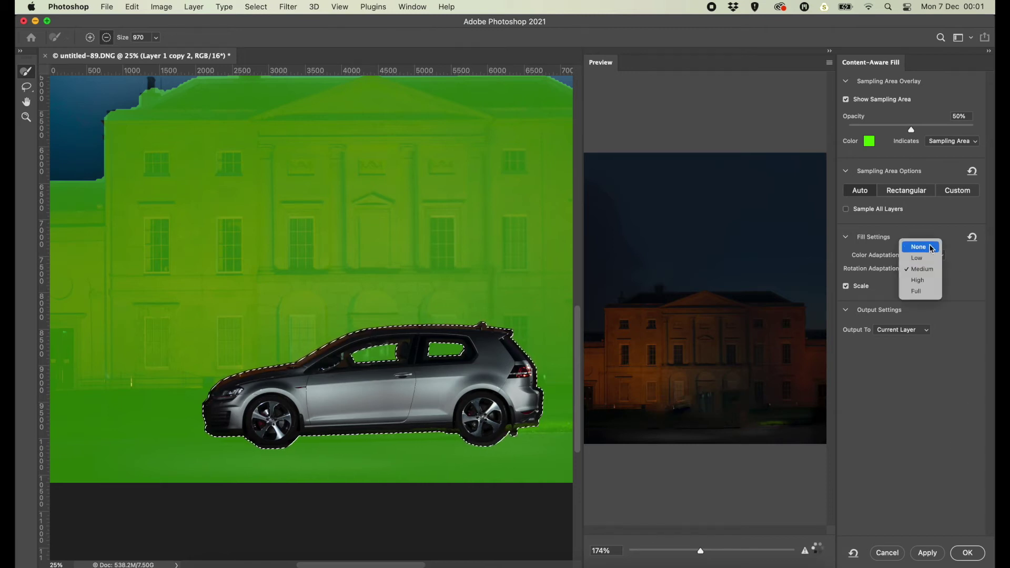
{"action": "left_click", "coordinate": [930, 246]}
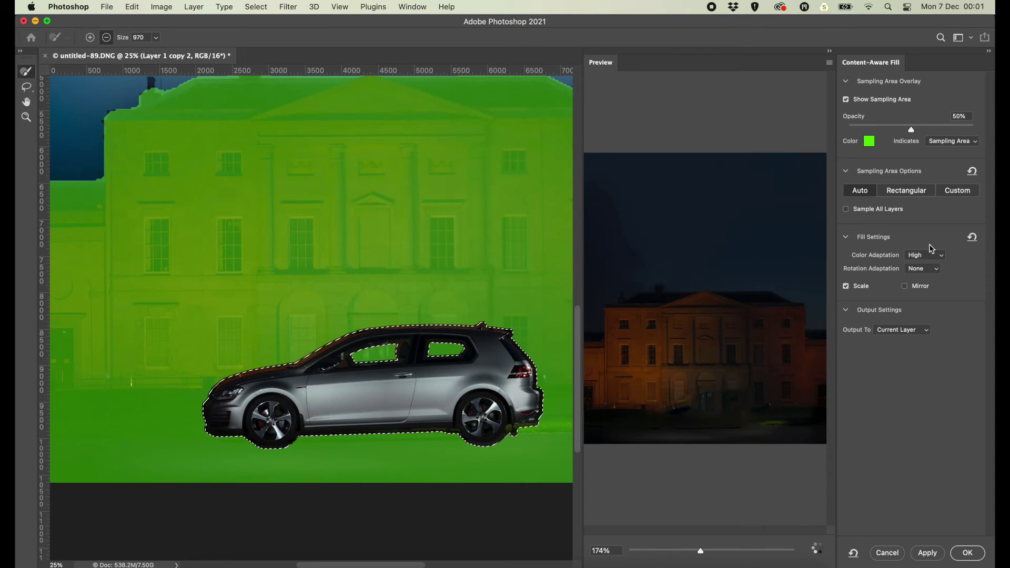
{"action": "left_click", "coordinate": [967, 553]}
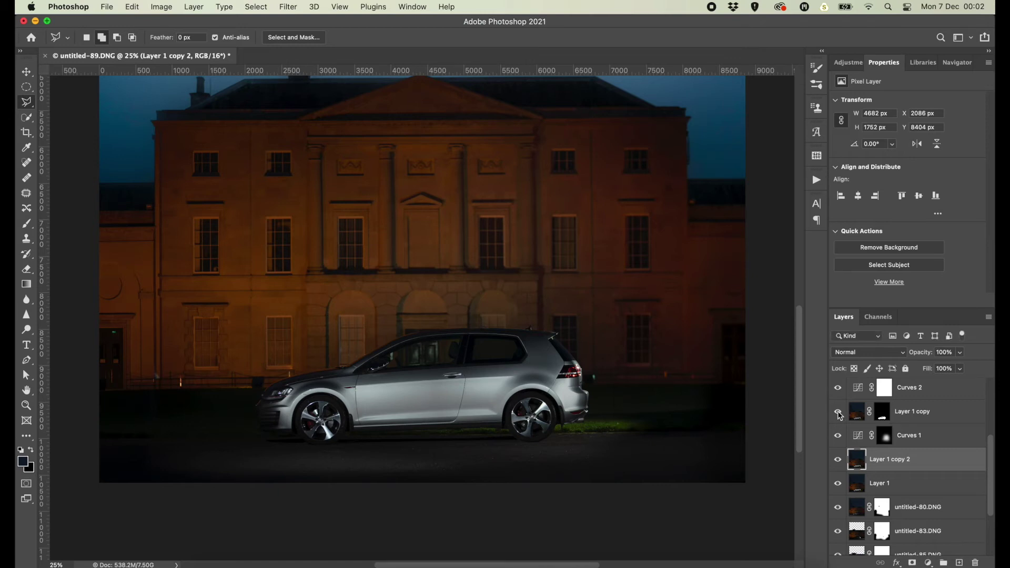
Deselect and toggle the car layer off and on to inspect the fill.
{"action": "left_click", "coordinate": [839, 412]}
{"action": "key", "text": "super+d"}
{"action": "left_click", "coordinate": [839, 415]}
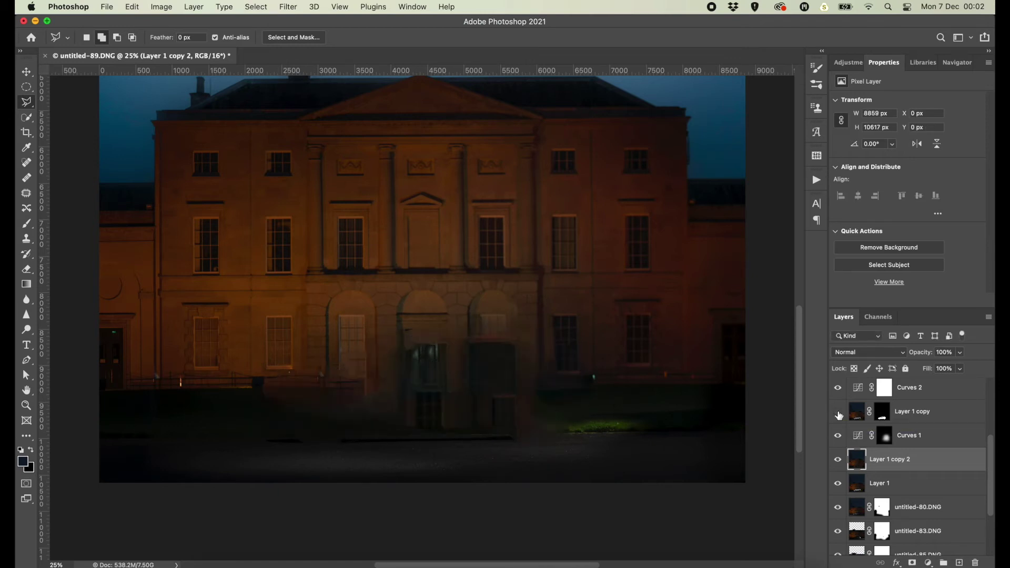
{"action": "left_click", "coordinate": [839, 414]}
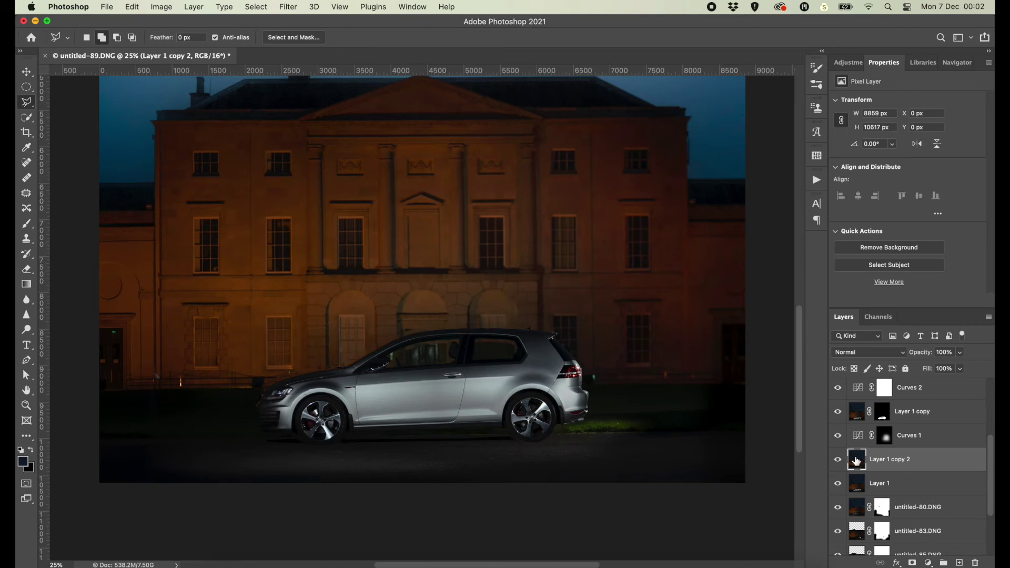
Zoom in and compare car, filled and original layers by toggling visibility, then choose Clone Stamp.
{"action": "key", "text": "super+plus"}
{"action": "key", "text": "super+plus"}
{"action": "key", "text": "super+plus"}
{"action": "left_click", "coordinate": [837, 413]}
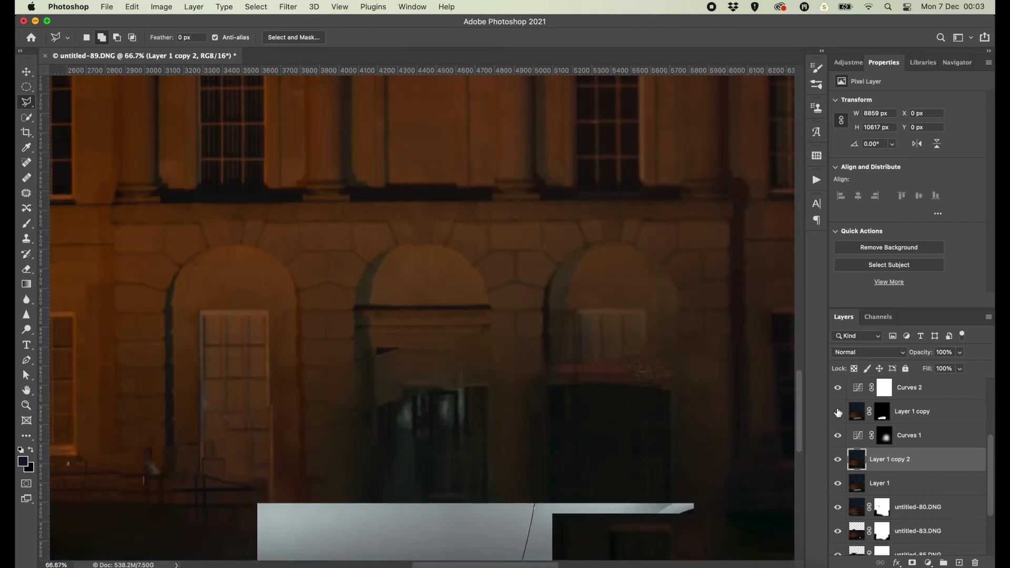
{"action": "left_click", "coordinate": [838, 412]}
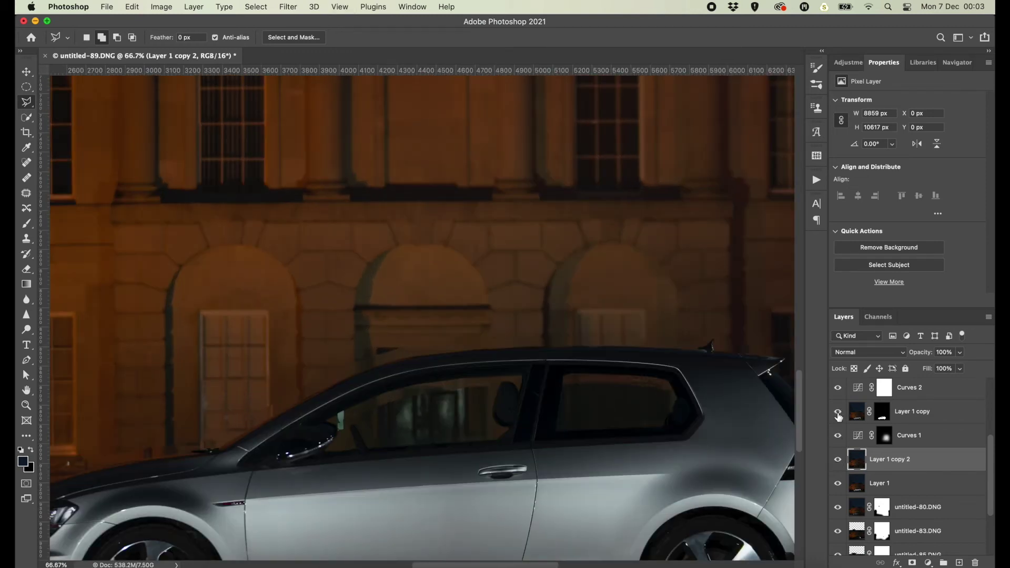
{"action": "left_click", "coordinate": [838, 413]}
{"action": "left_click", "coordinate": [838, 459]}
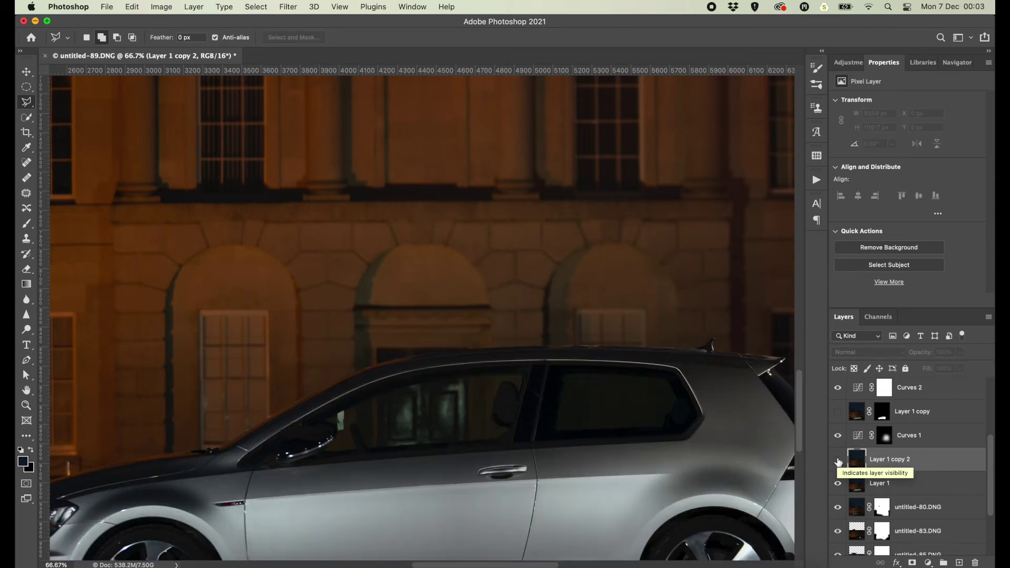
{"action": "left_click", "coordinate": [838, 459]}
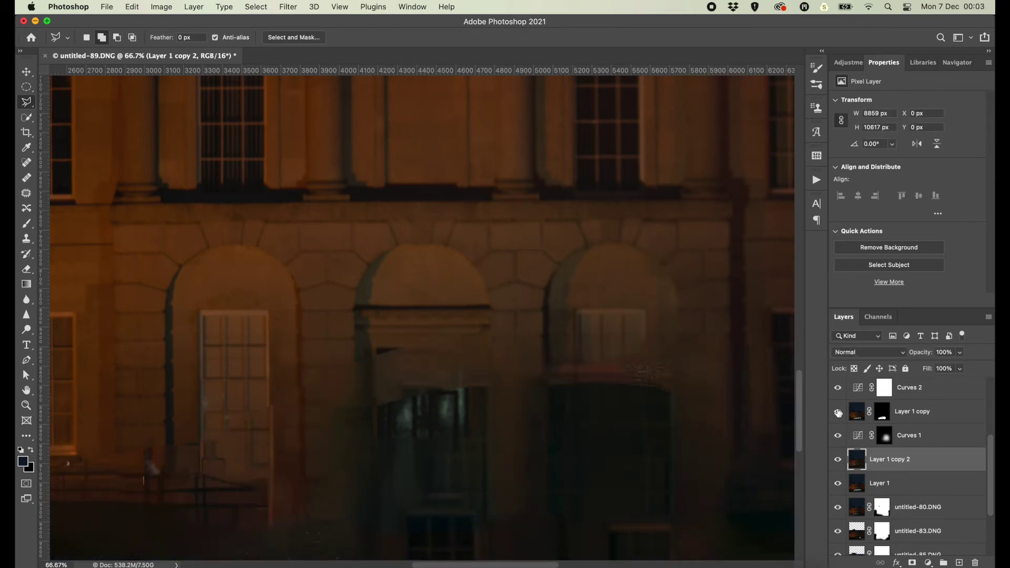
{"action": "left_click", "coordinate": [838, 412]}
{"action": "left_click", "coordinate": [838, 459]}
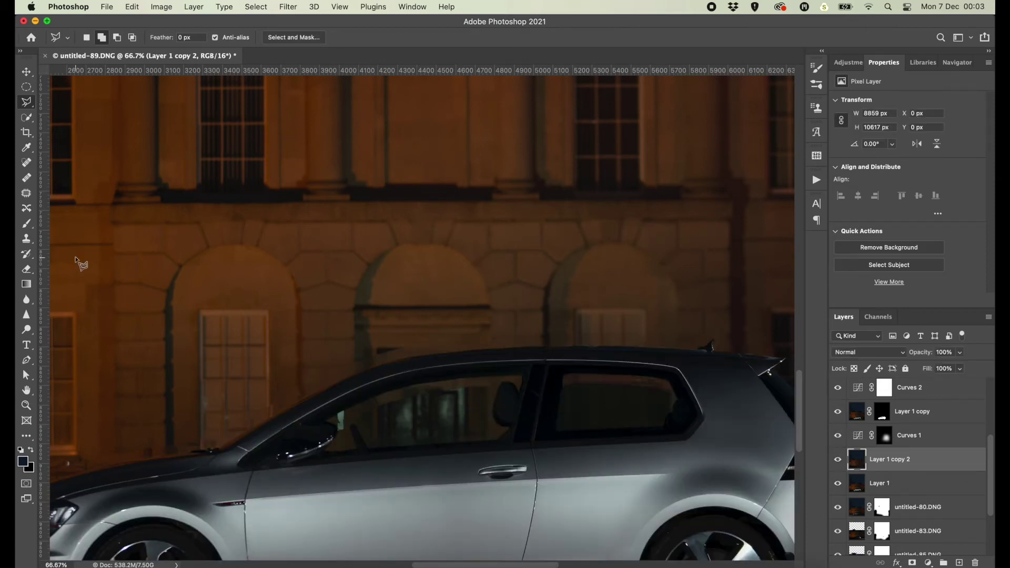
{"action": "left_click", "coordinate": [26, 238]}
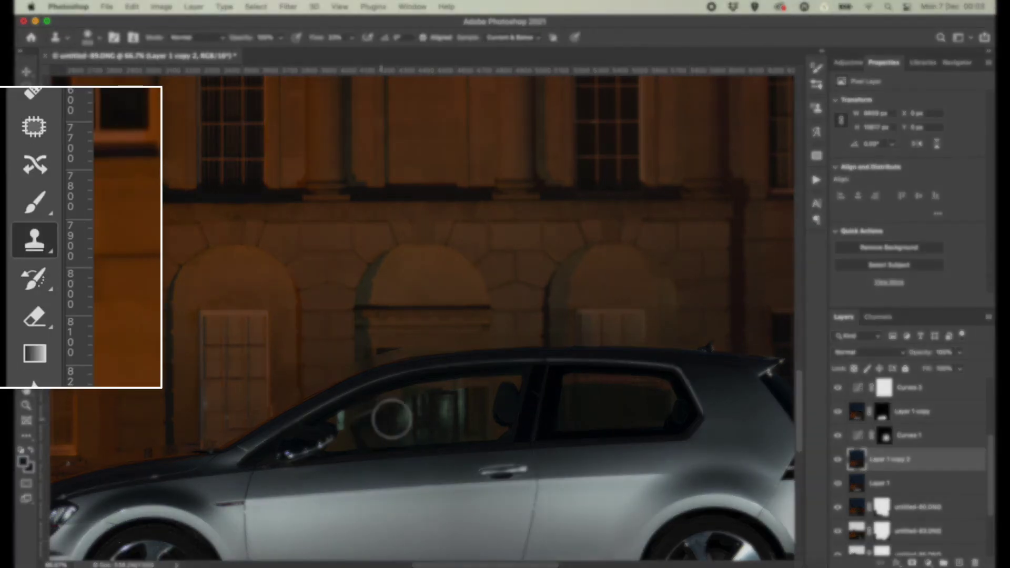
Sample dark glass and clone out the rear window reflection at 100% flow, undoing a stray stroke.
{"action": "left_click", "coordinate": [398, 424], "text": "alt"}
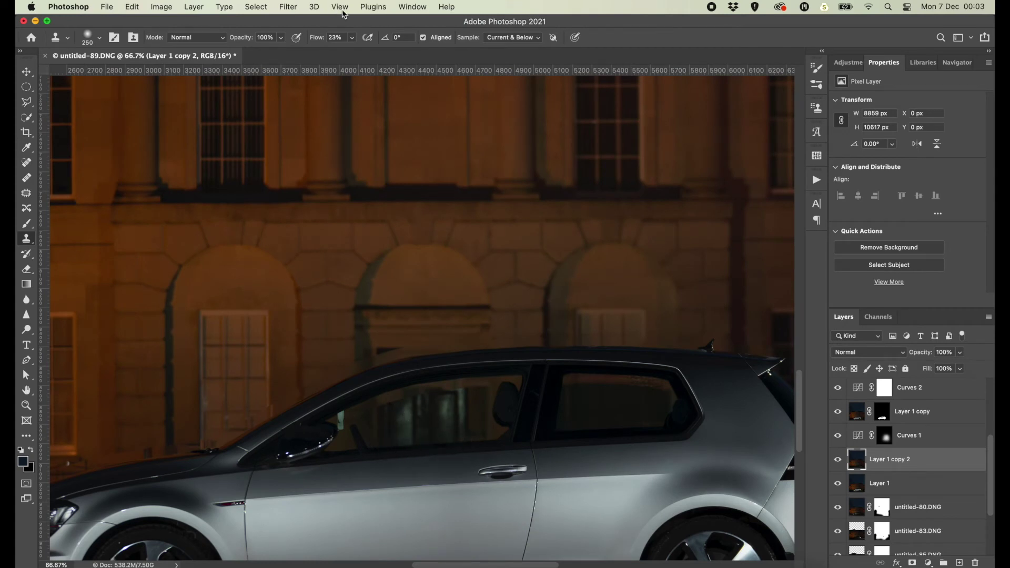
{"action": "key", "text": "shift+0"}
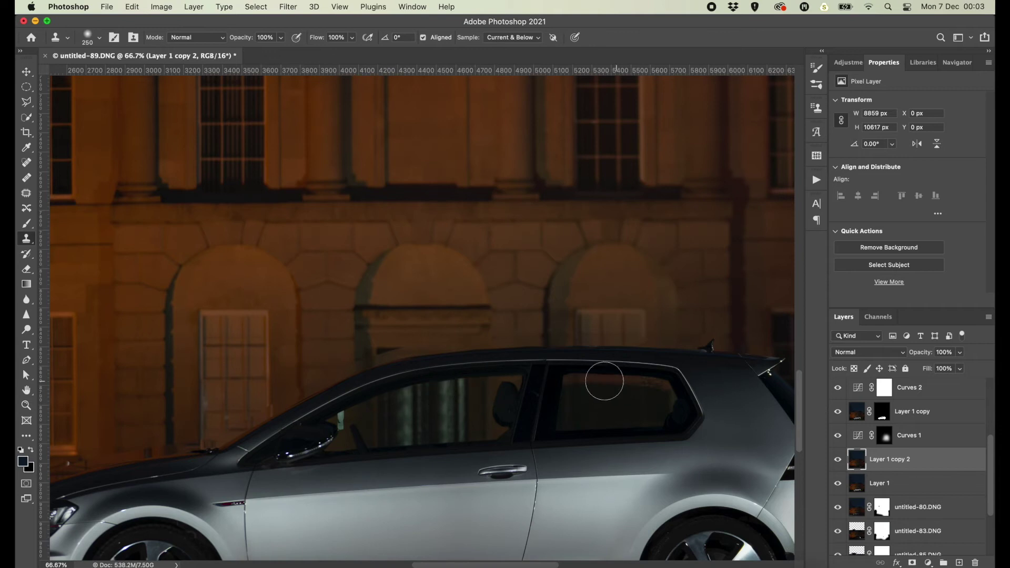
{"action": "left_click_drag", "start_coordinate": [604, 381], "coordinate": [598, 432]}
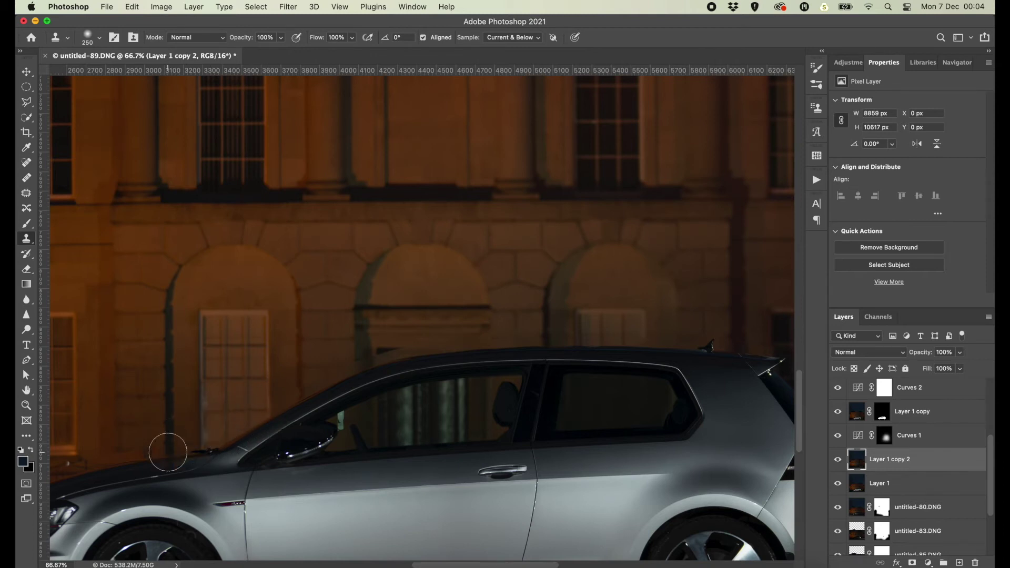
{"action": "scroll", "coordinate": [113, 458], "scroll_direction": "left", "scroll_amount": 5}
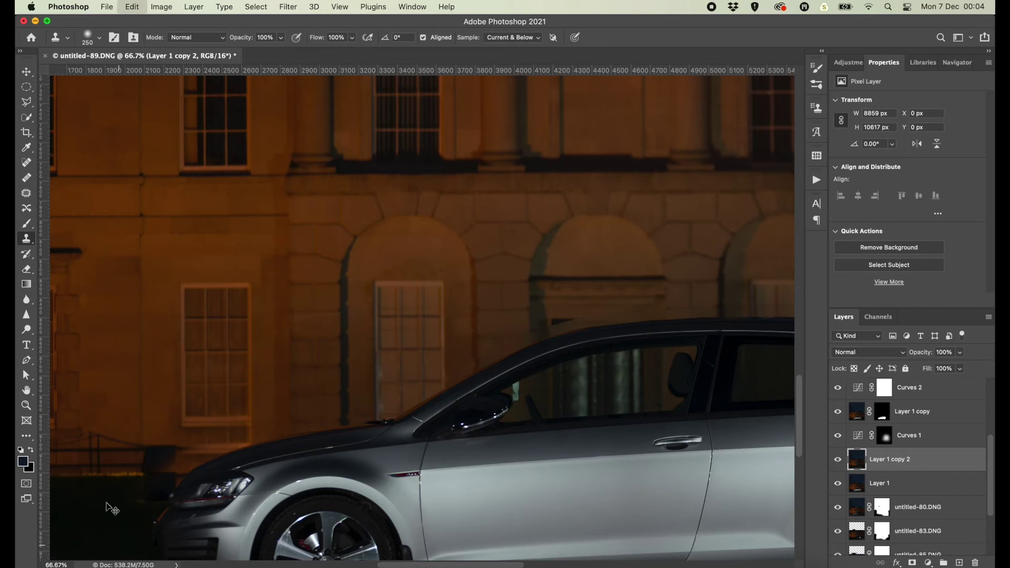
{"action": "key", "text": "ctrl+z"}
Clone over the area above the bonnet, compare with the filled layer hidden, and shrink the brush.
{"action": "mouse_move", "coordinate": [219, 447]}
{"action": "left_mouse_down"}
{"action": "mouse_move", "coordinate": [203, 458]}
{"action": "mouse_move", "coordinate": [240, 485]}
{"action": "left_mouse_up"}
{"action": "scroll", "coordinate": [168, 501], "scroll_direction": "left", "scroll_amount": 5}
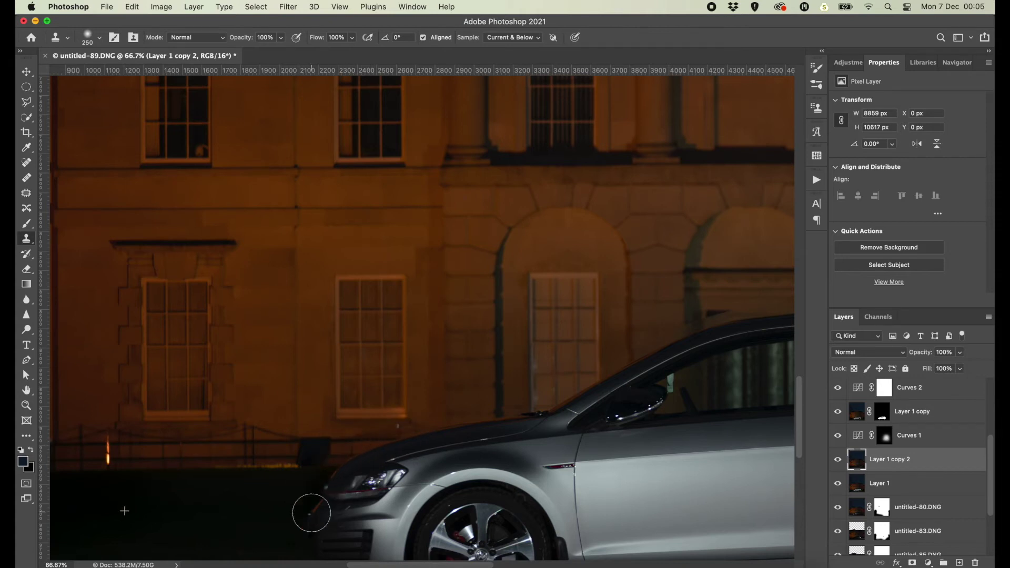
{"action": "scroll", "coordinate": [427, 496], "scroll_direction": "right", "scroll_amount": 5}
{"action": "scroll", "coordinate": [427, 495], "scroll_direction": "right", "scroll_amount": 10}
{"action": "scroll", "coordinate": [427, 496], "scroll_direction": "down", "scroll_amount": 3}
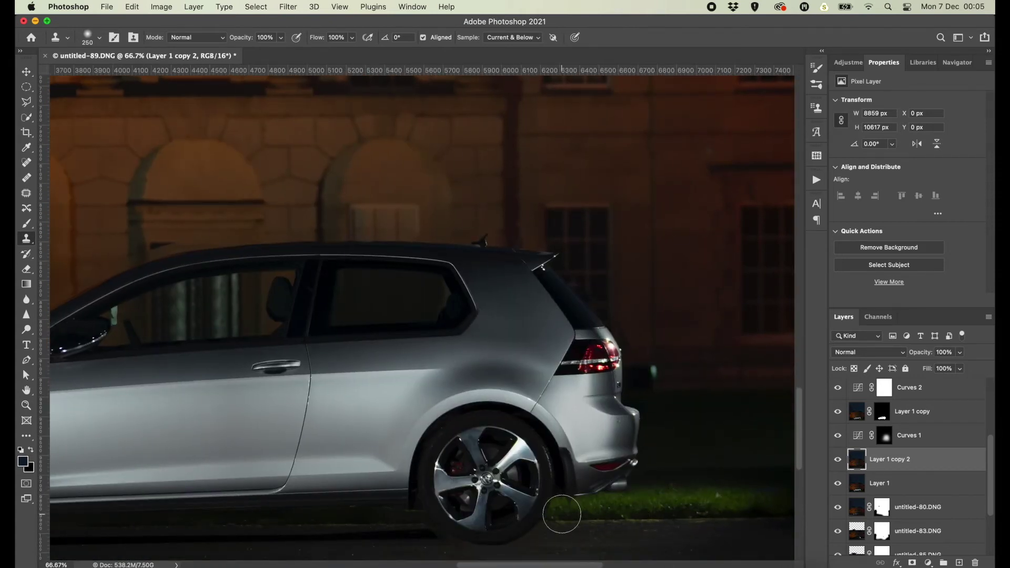
{"action": "scroll", "coordinate": [599, 552], "scroll_direction": "left", "scroll_amount": 5}
{"action": "scroll", "coordinate": [600, 552], "scroll_direction": "up", "scroll_amount": 1}
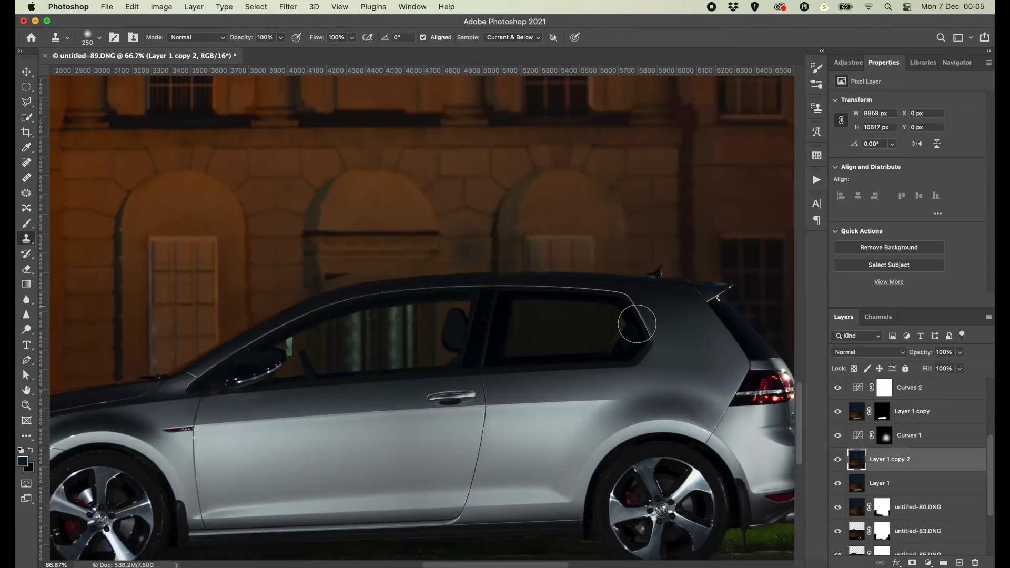
{"action": "left_click", "coordinate": [838, 460]}
{"action": "left_click", "coordinate": [838, 461]}
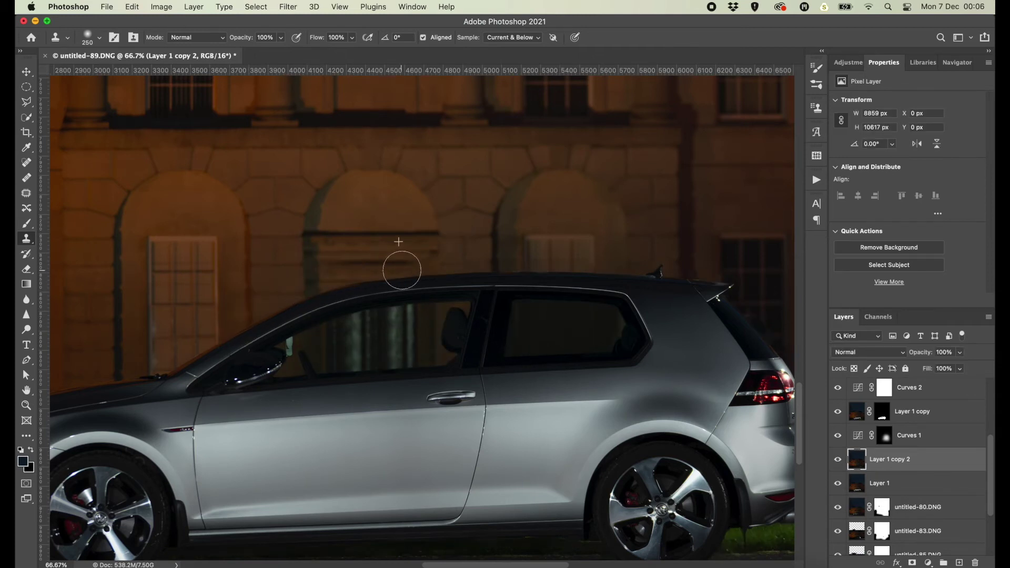
{"action": "key", "text": "bracketleft"}
{"action": "key", "text": "bracketleft"}
{"action": "key", "text": "bracketleft"}
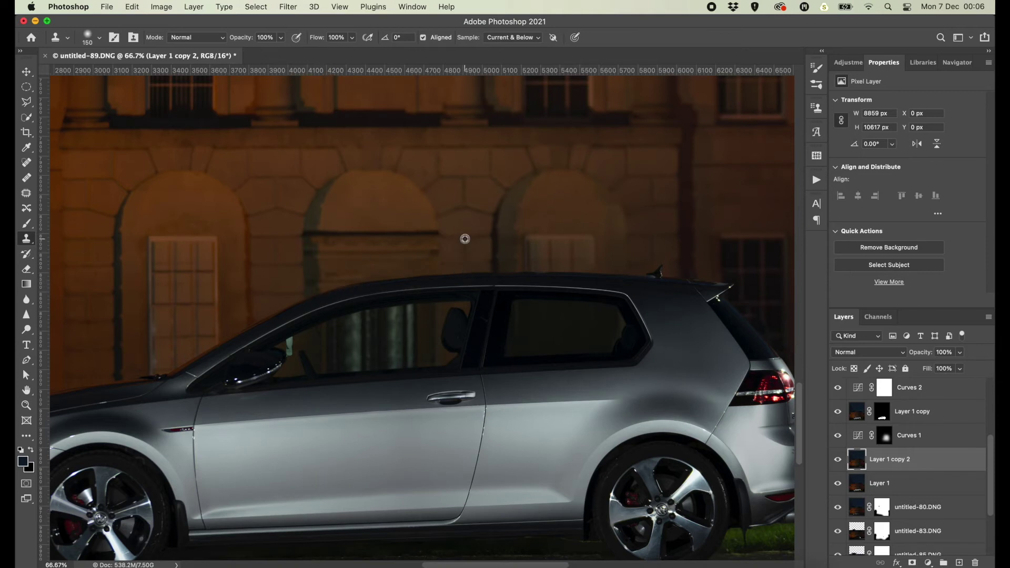
{"action": "key", "text": "ctrl+minus"}
{"action": "key", "text": "ctrl+minus"}
{"action": "key", "text": "ctrl+minus"}
{"action": "key", "text": "ctrl+minus"}
{"action": "key", "text": "ctrl+minus"}
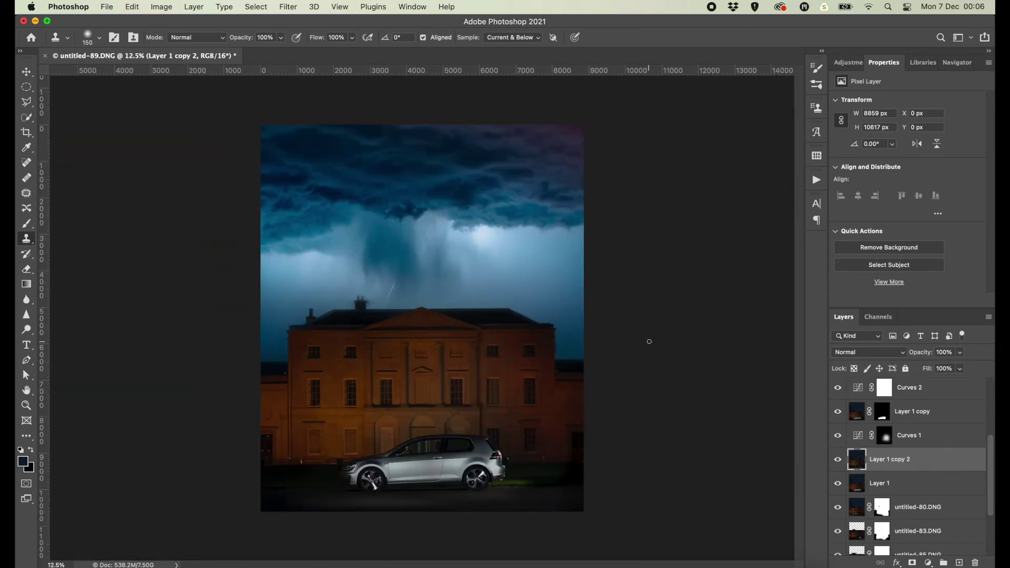
Convert Layer 1 copy 2 for smart filters and start a Tilt-Shift blur from Blur Gallery.
{"action": "scroll", "coordinate": [878, 472], "scroll_direction": "up", "scroll_amount": 1}
{"action": "key", "text": "ctrl+plus"}
{"action": "scroll", "coordinate": [421, 315], "scroll_direction": "down", "scroll_amount": 5}
{"action": "left_click", "coordinate": [289, 6]}
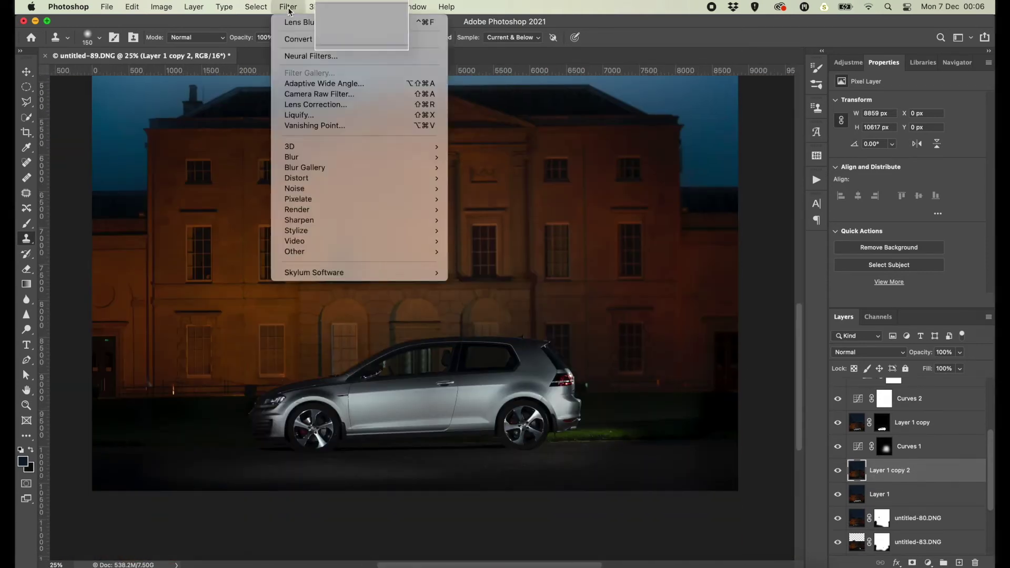
{"action": "left_click", "coordinate": [218, 62]}
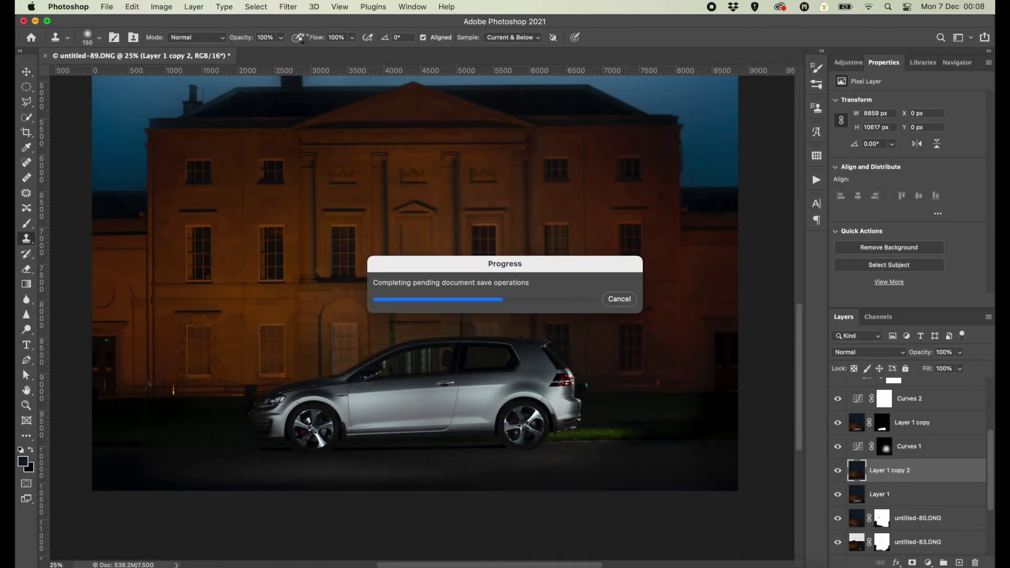
{"action": "left_click", "coordinate": [288, 6]}
{"action": "mouse_move", "coordinate": [305, 168]}
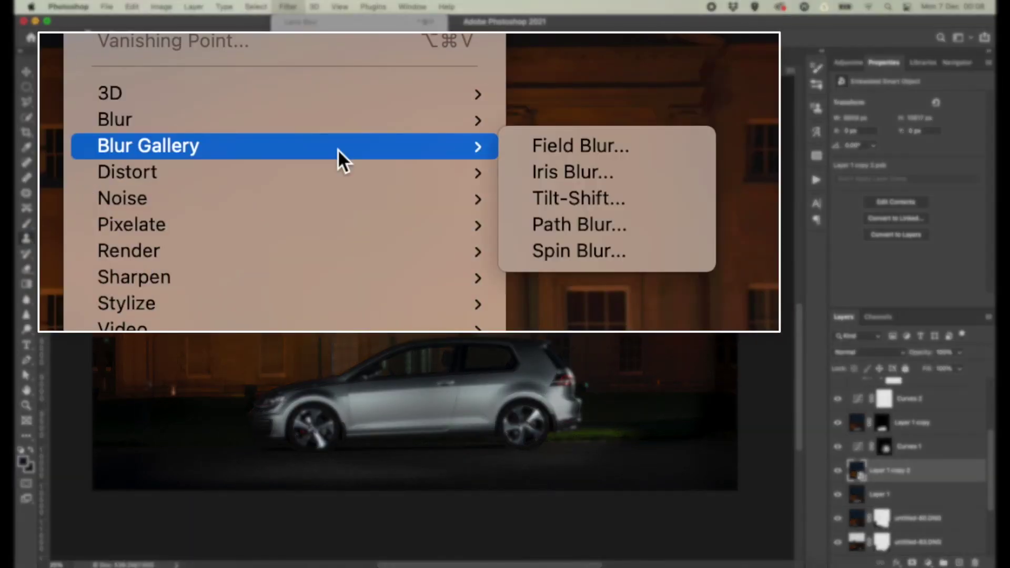
{"action": "left_click", "coordinate": [612, 198]}
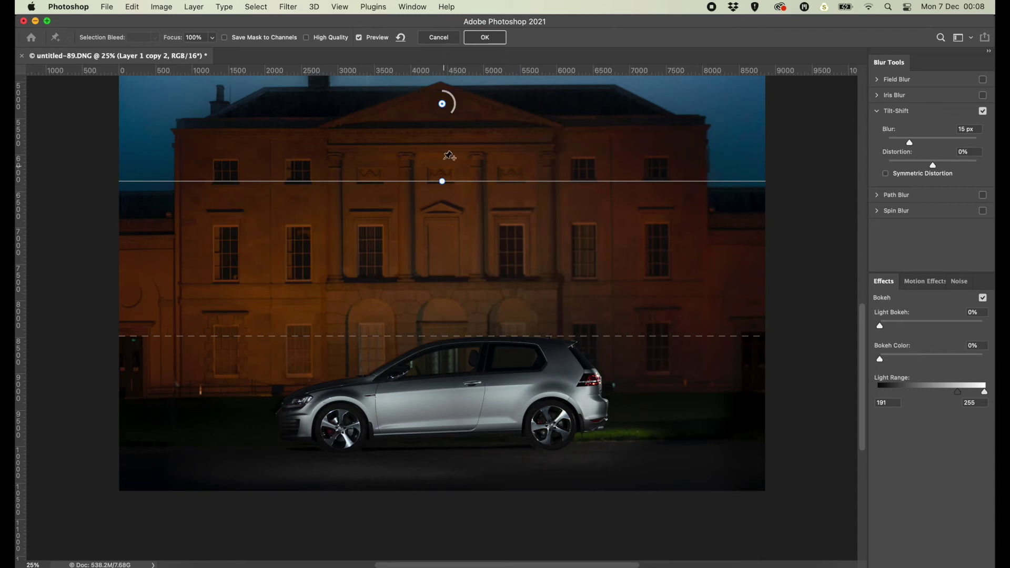
Move the 15 px tilt-shift pin below the car and fit the focus and transition lines around it.
{"action": "left_click_drag", "start_coordinate": [443, 105], "coordinate": [440, 452]}
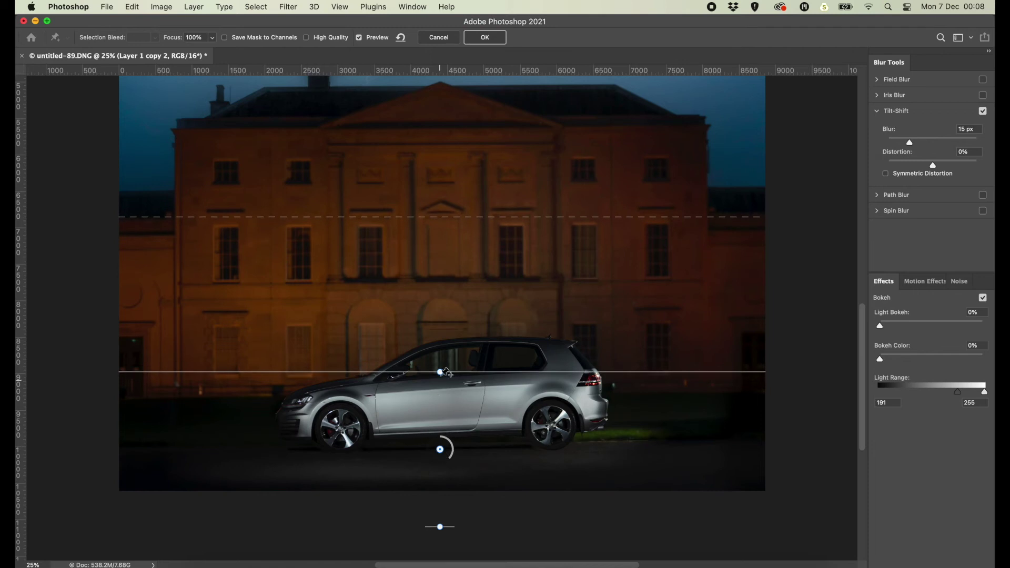
{"action": "left_click_drag", "start_coordinate": [457, 372], "coordinate": [457, 423]}
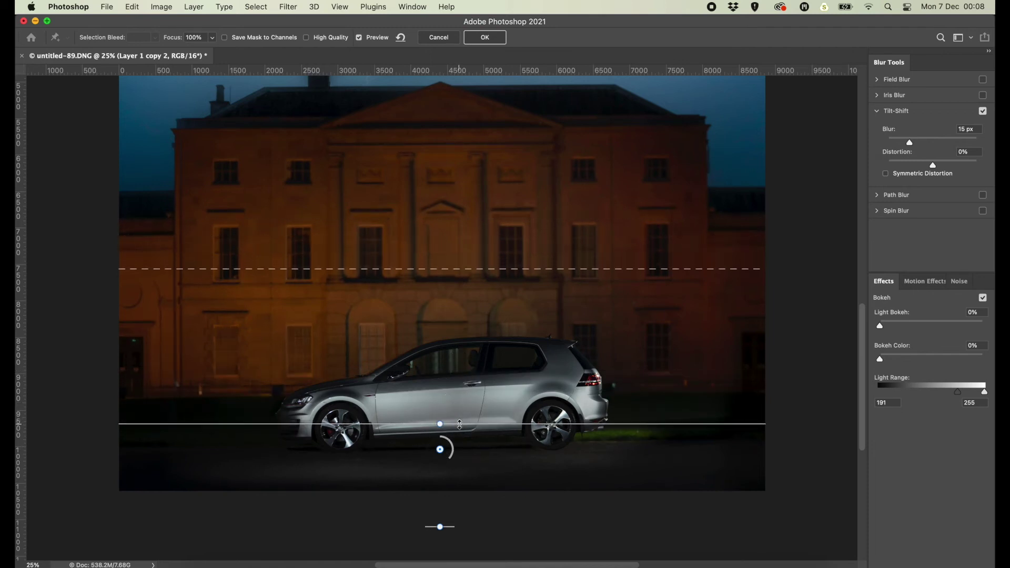
{"action": "left_click_drag", "start_coordinate": [463, 271], "coordinate": [462, 393]}
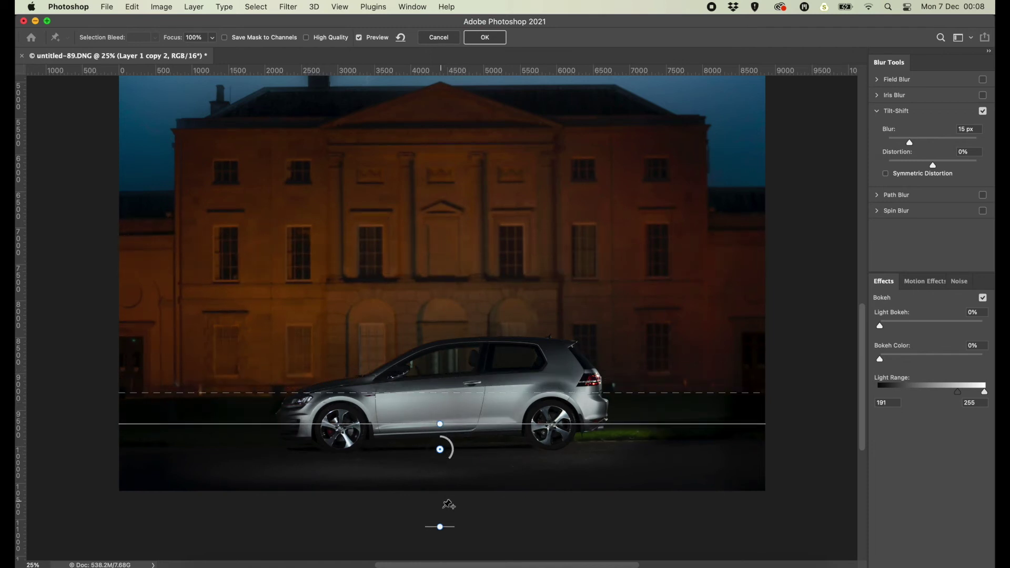
{"action": "left_click_drag", "start_coordinate": [452, 527], "coordinate": [452, 466]}
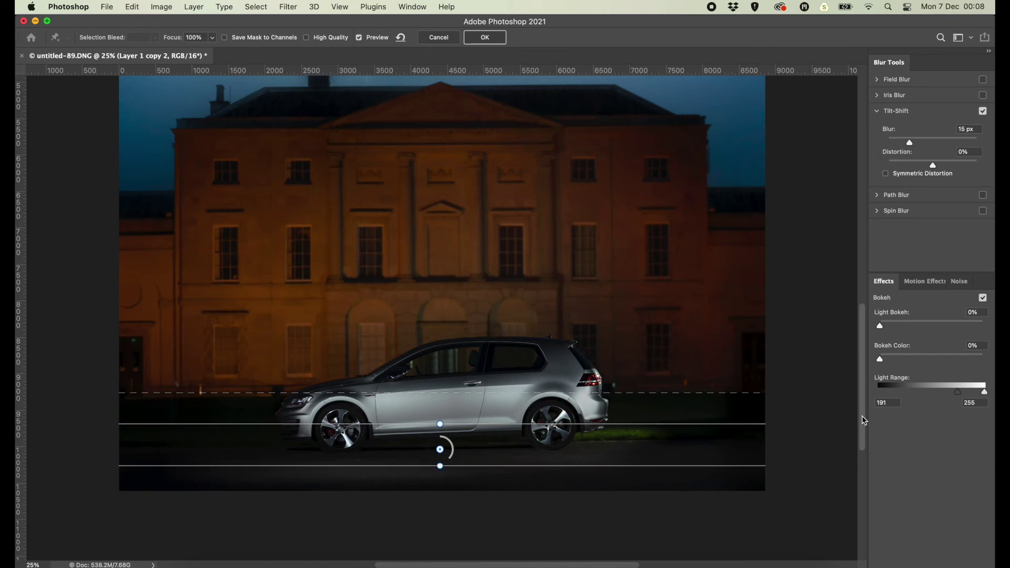
{"action": "left_click_drag", "start_coordinate": [863, 421], "coordinate": [863, 441]}
{"action": "left_click_drag", "start_coordinate": [447, 547], "coordinate": [449, 417]}
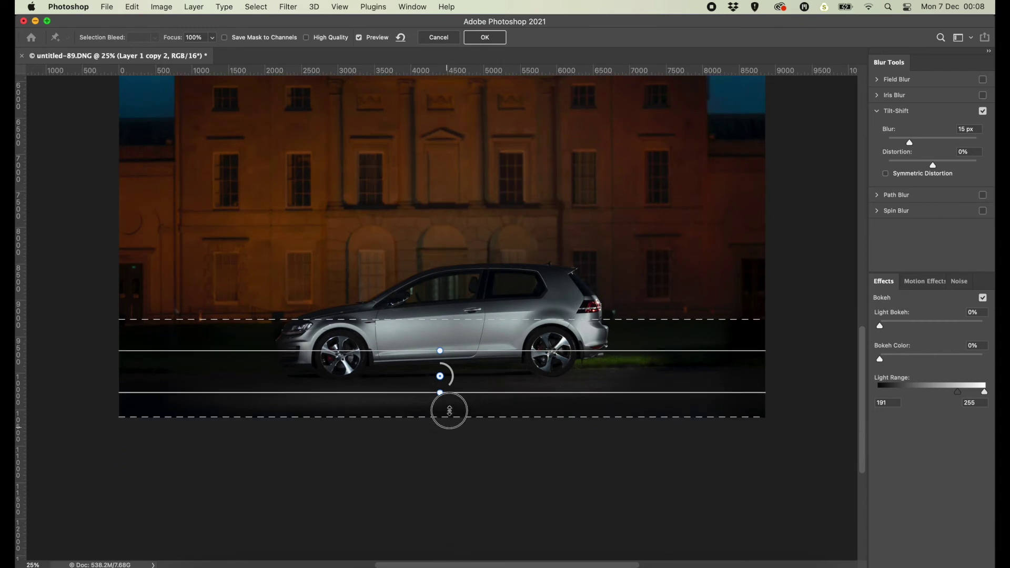
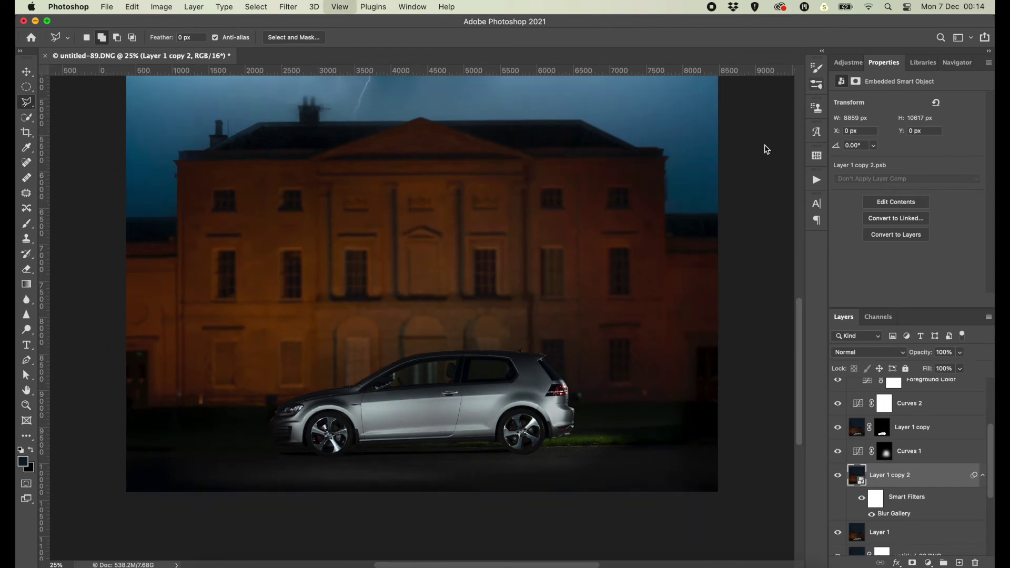
Select Curves 1 and add an empty Layer 2 just above it in the Layers panel.
{"action": "key", "text": "super+minus"}
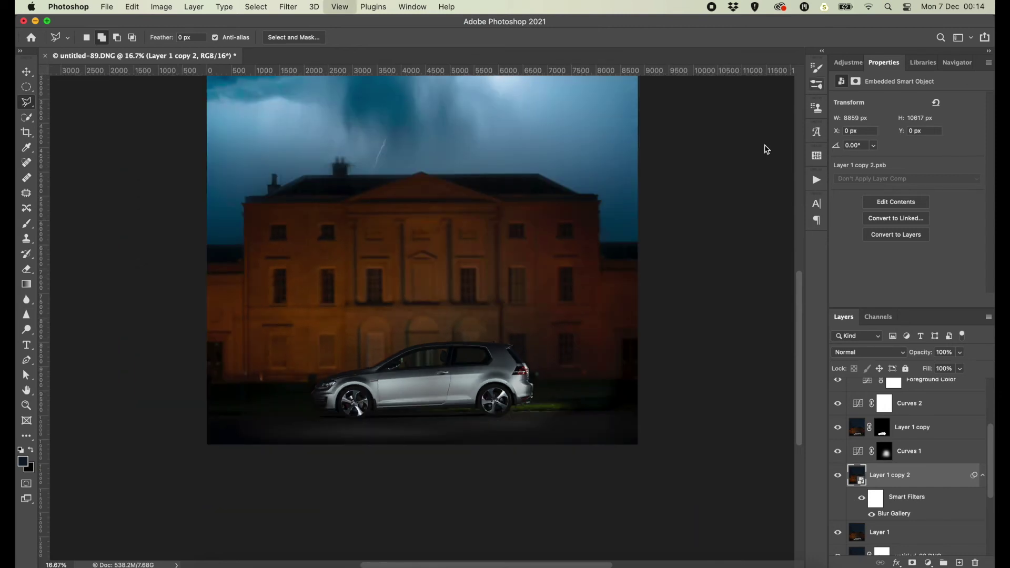
{"action": "key", "text": "super+0"}
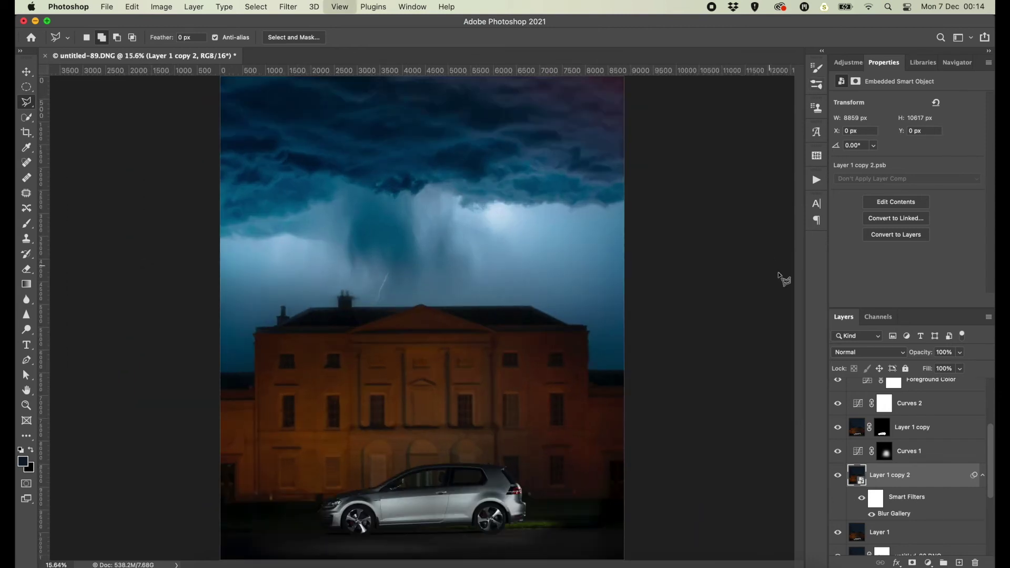
{"action": "key", "text": "super+plus"}
{"action": "key", "text": "super+plus"}
{"action": "key", "text": "super+plus"}
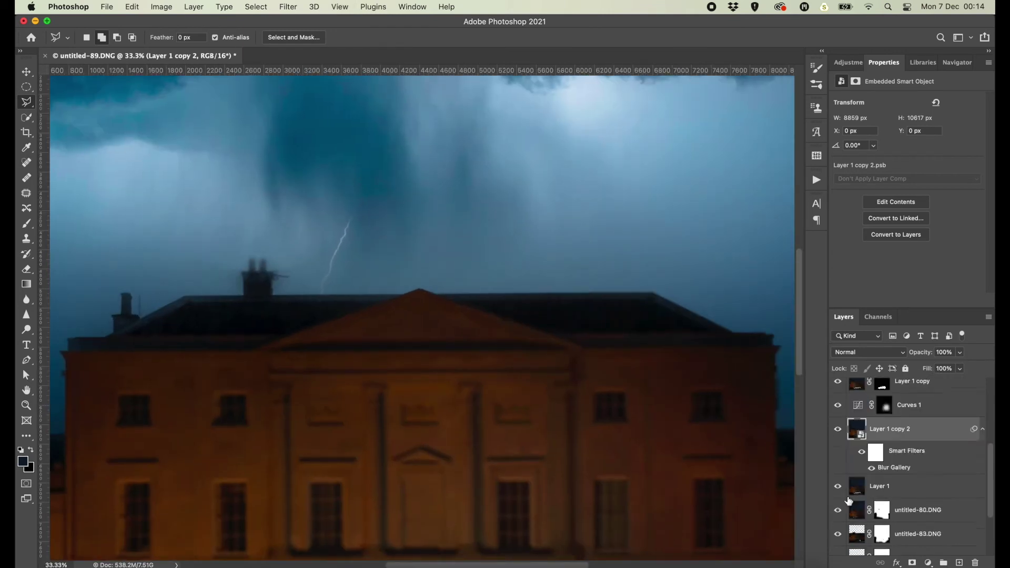
{"action": "scroll", "coordinate": [912, 469], "scroll_direction": "up", "scroll_amount": 3}
{"action": "scroll", "coordinate": [913, 469], "scroll_direction": "down", "scroll_amount": 2}
{"action": "scroll", "coordinate": [677, 445], "scroll_direction": "down", "scroll_amount": 5}
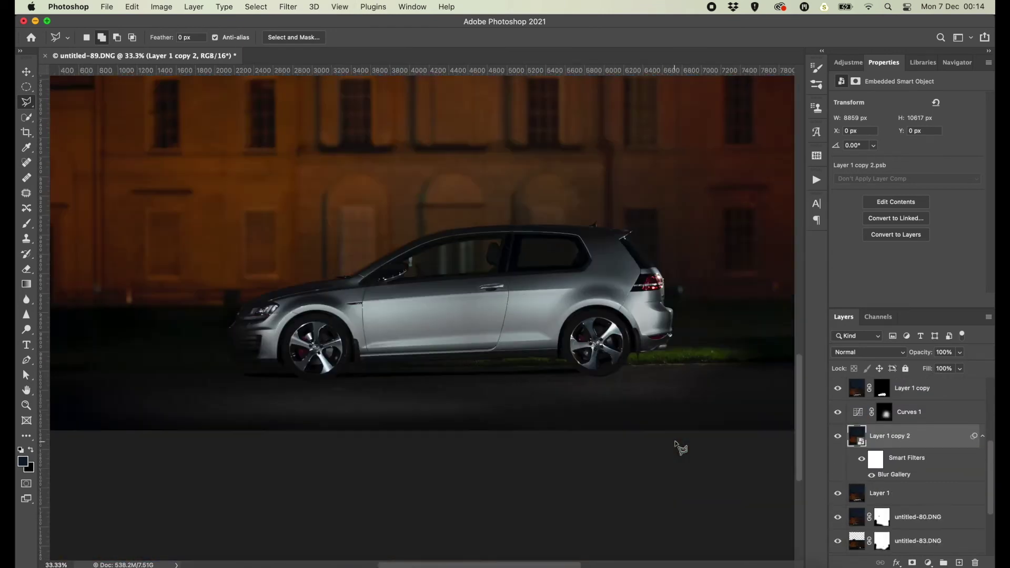
{"action": "scroll", "coordinate": [677, 445], "scroll_direction": "up", "scroll_amount": 10}
{"action": "scroll", "coordinate": [678, 445], "scroll_direction": "down", "scroll_amount": 5}
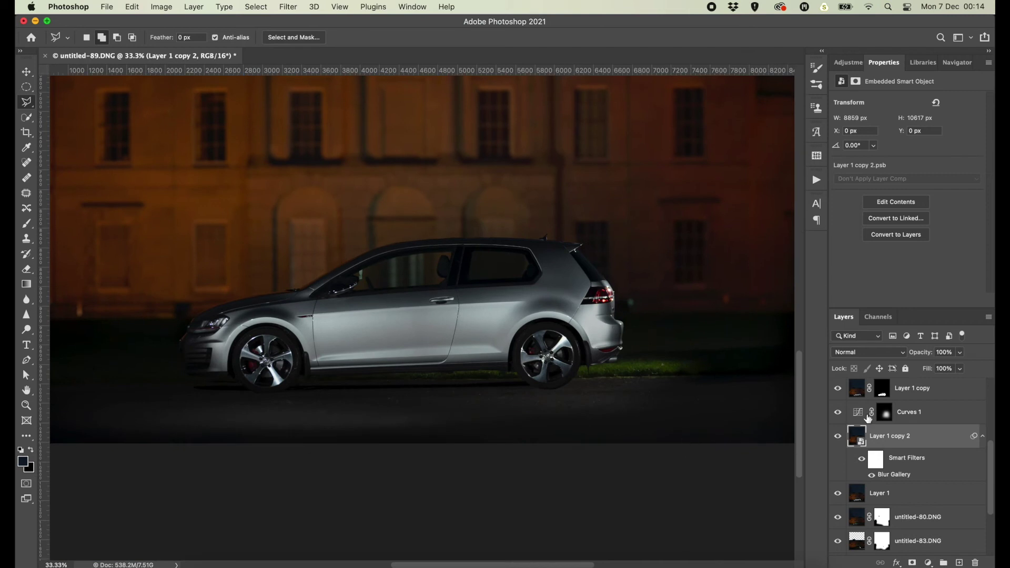
{"action": "scroll", "coordinate": [906, 445], "scroll_direction": "up", "scroll_amount": 1}
{"action": "left_click", "coordinate": [910, 449]}
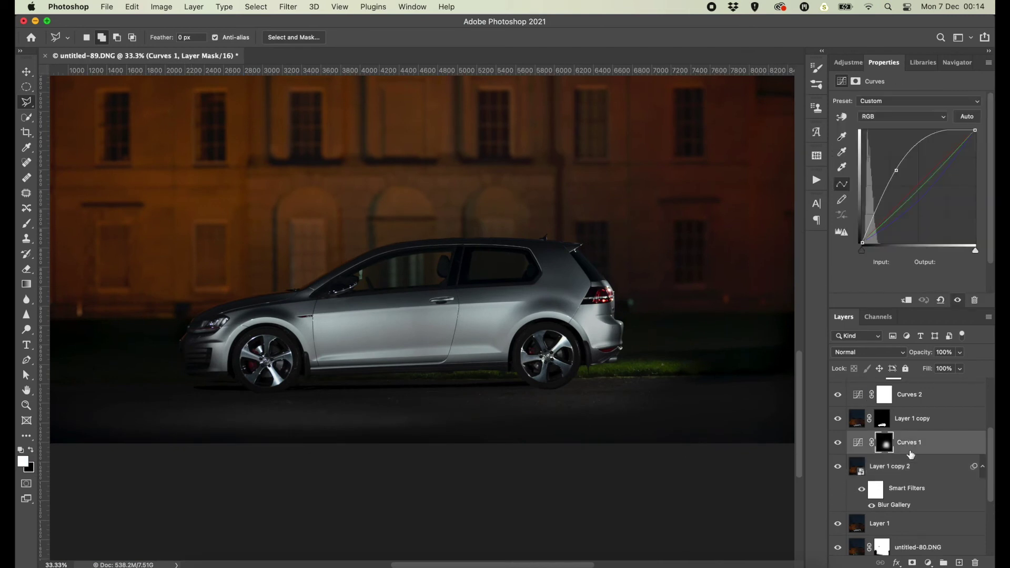
{"action": "left_click", "coordinate": [959, 563]}
{"action": "key", "text": "super+plus"}
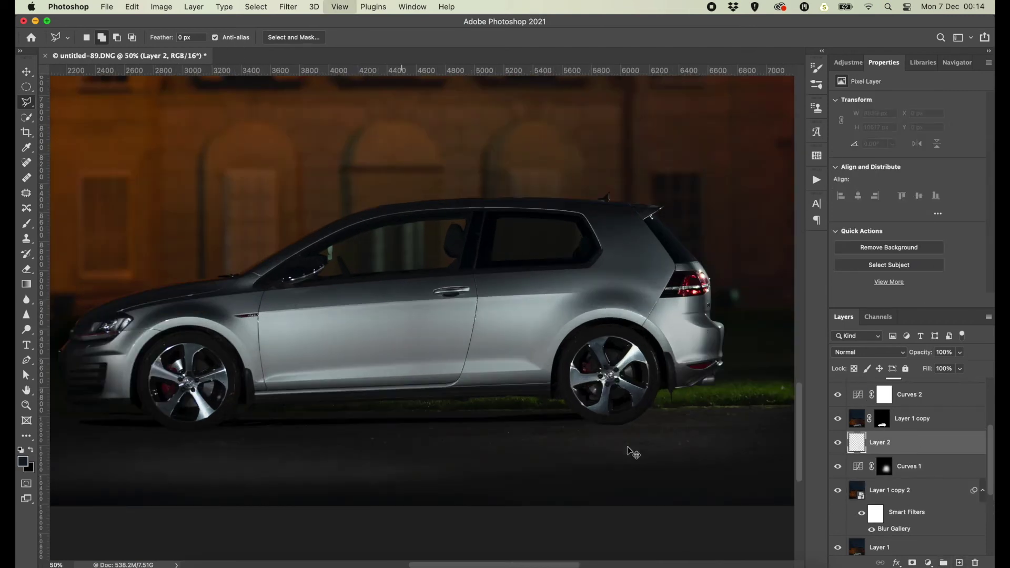
Pick a small Brush with black as the foreground colour near the rear wheel.
{"action": "key", "text": "super+plus"}
{"action": "scroll", "coordinate": [633, 453], "scroll_direction": "right", "scroll_amount": 5}
{"action": "scroll", "coordinate": [633, 453], "scroll_direction": "down", "scroll_amount": 2}
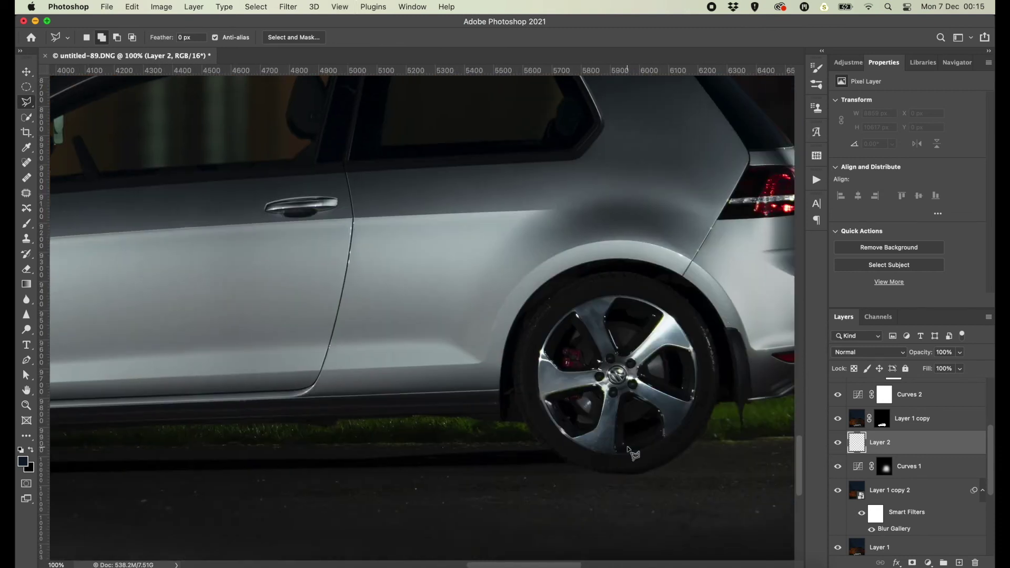
{"action": "left_click", "coordinate": [26, 224]}
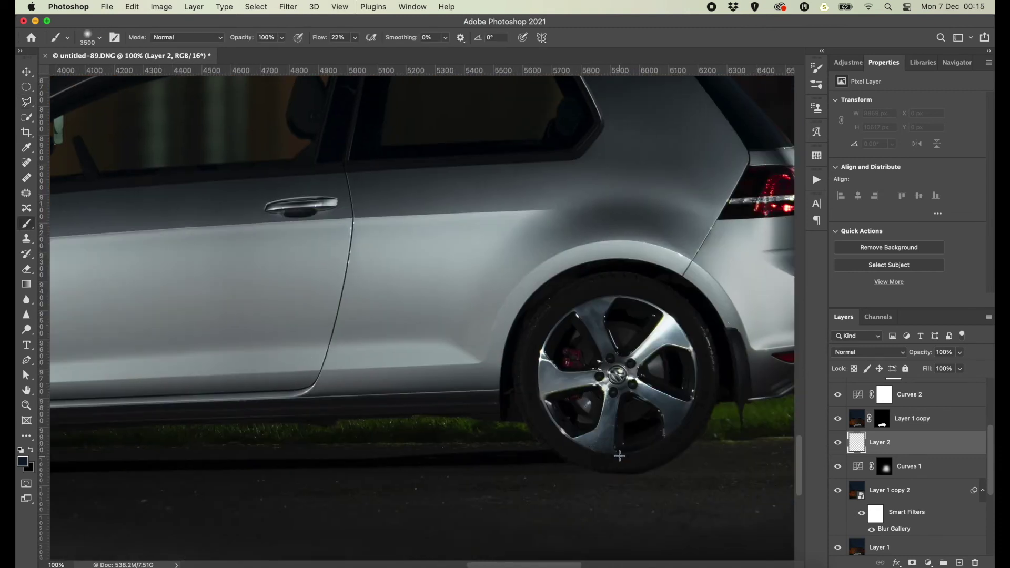
{"action": "key", "text": "bracketleft"}
{"action": "key", "text": "bracketleft"}
{"action": "key", "text": "bracketleft"}
{"action": "key", "text": "bracketleft"}
{"action": "key", "text": "bracketleft"}
{"action": "key", "text": "bracketleft"}
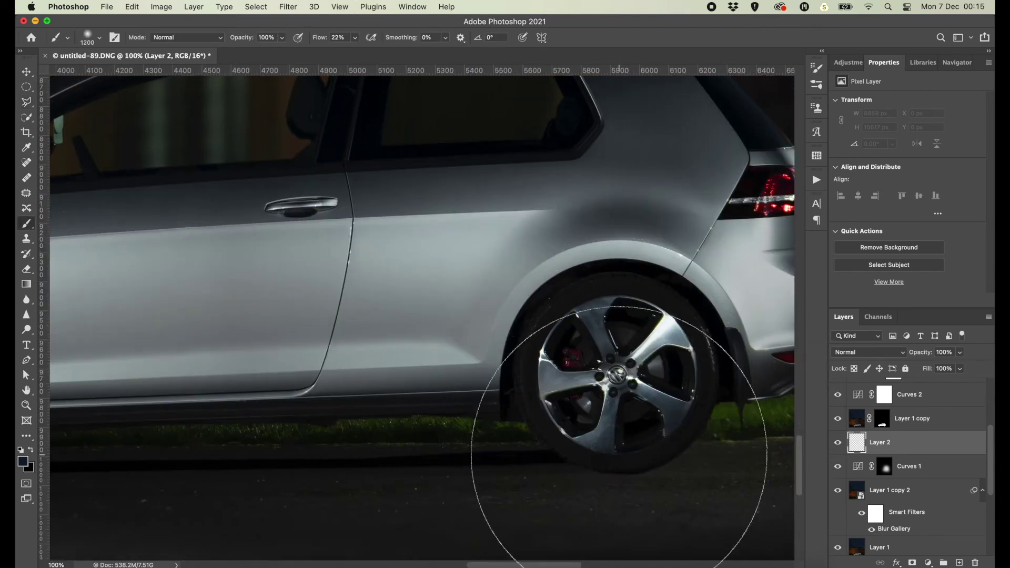
{"action": "key", "text": "bracketleft"}
{"action": "key", "text": "bracketleft"}
{"action": "key", "text": "bracketleft"}
{"action": "key", "text": "d"}
{"action": "key", "text": "x"}
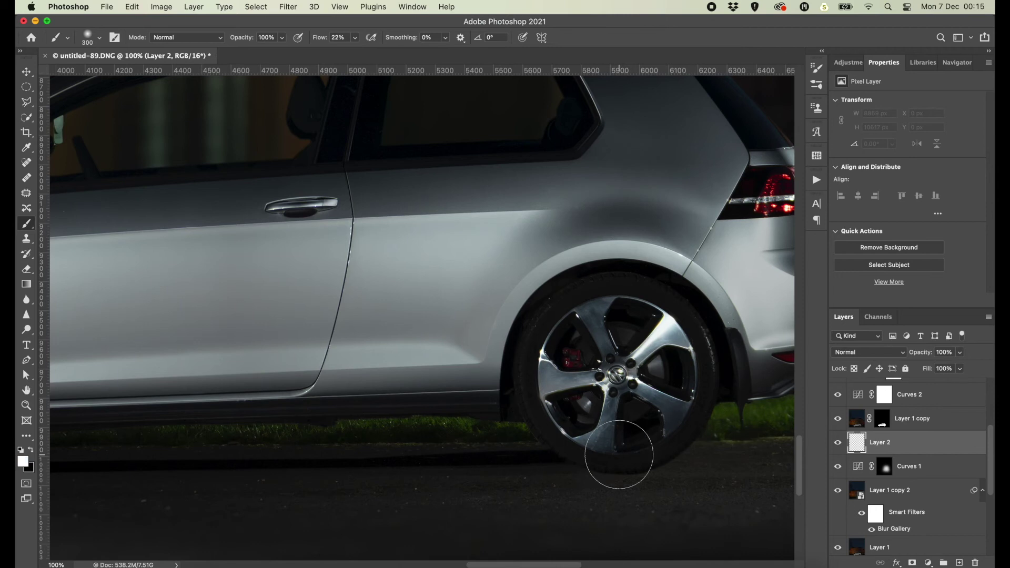
{"action": "key", "text": "x"}
Paint dark tone near the rear wheel, then undo the stroke over the lower spokes.
{"action": "left_click_drag", "start_coordinate": [636, 443], "coordinate": [642, 428]}
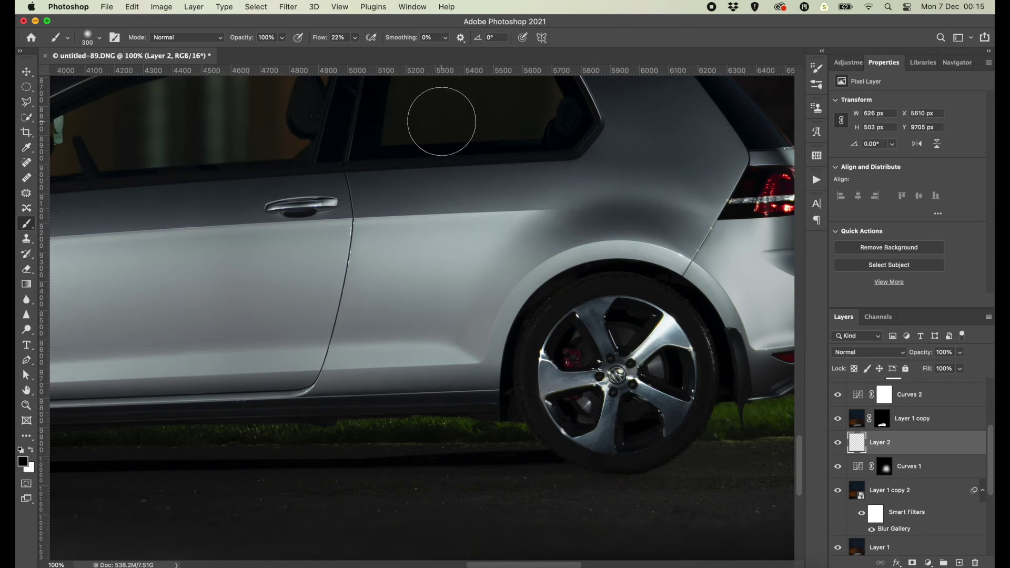
{"action": "left_click_drag", "start_coordinate": [539, 294], "coordinate": [579, 423]}
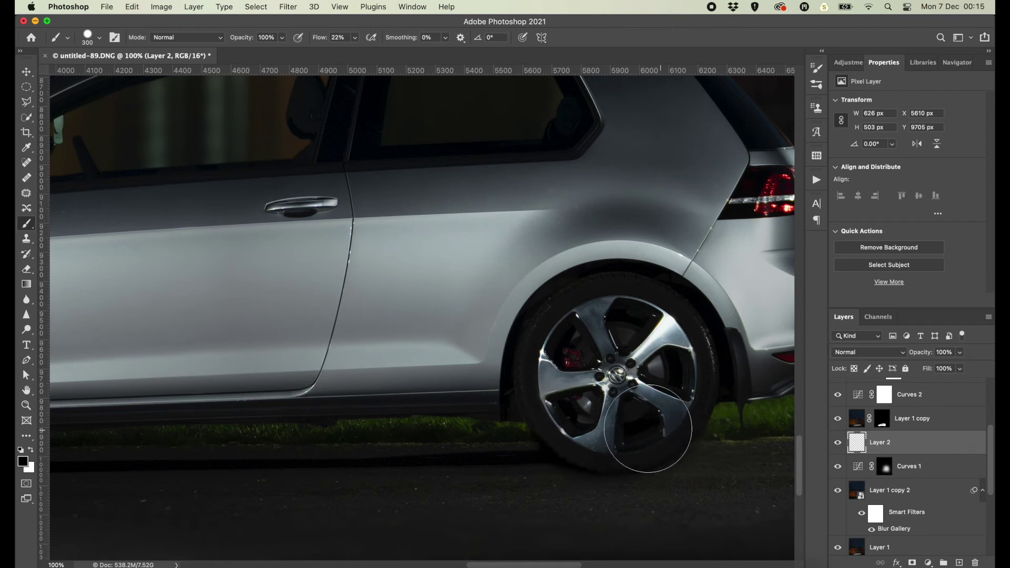
{"action": "left_click_drag", "start_coordinate": [579, 424], "coordinate": [642, 428]}
{"action": "key", "text": "bracketleft"}
{"action": "key", "text": "bracketleft"}
{"action": "key", "text": "bracketleft"}
{"action": "key", "text": "bracketleft"}
{"action": "key", "text": "bracketleft"}
{"action": "key", "text": "bracketleft"}
{"action": "key", "text": "cmd+z"}
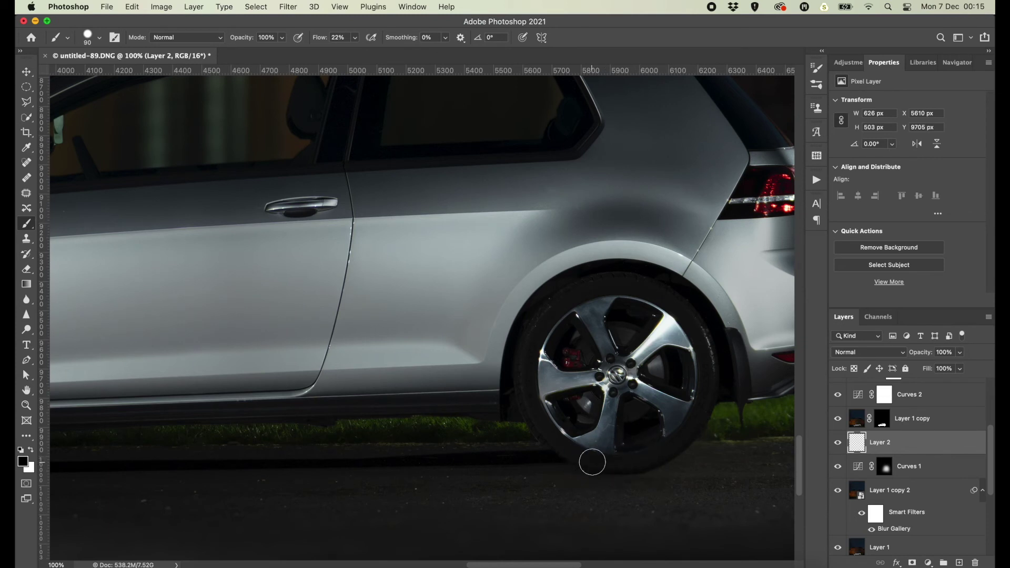
Lower brush flow to 9% and dab shadow at the bottom of the rear tyre.
{"action": "left_click", "coordinate": [355, 37]}
{"action": "left_click_drag", "start_coordinate": [349, 52], "coordinate": [345, 52]}
{"action": "key", "text": "bracketright"}
{"action": "key", "text": "bracketright"}
{"action": "key", "text": "bracketright"}
{"action": "left_click", "coordinate": [662, 454]}
{"action": "key", "text": "bracketleft"}
{"action": "key", "text": "bracketleft"}
{"action": "key", "text": "bracketleft"}
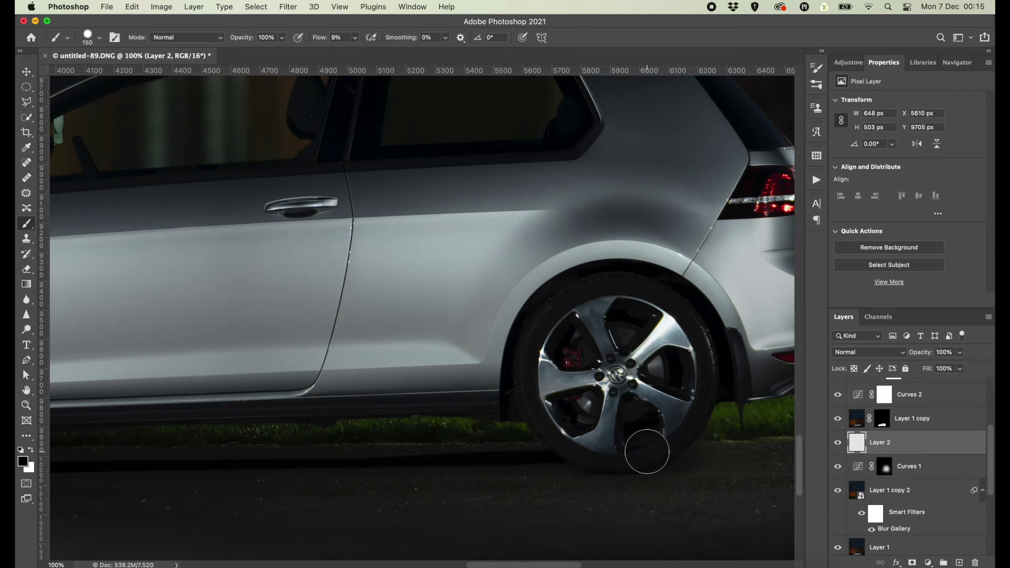
{"action": "scroll", "coordinate": [537, 458], "scroll_direction": "left", "scroll_amount": 10}
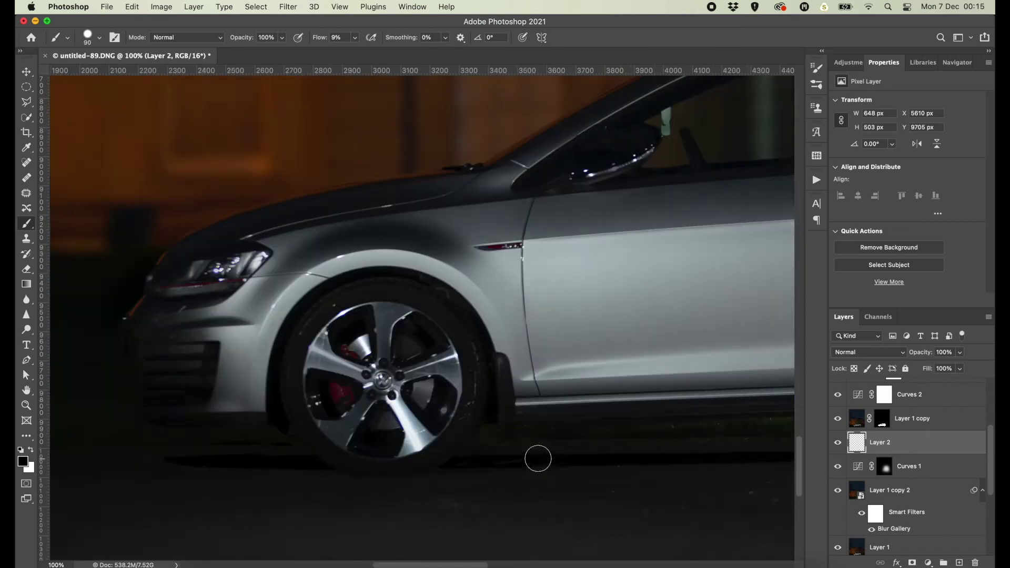
{"action": "scroll", "coordinate": [536, 460], "scroll_direction": "left", "scroll_amount": 5}
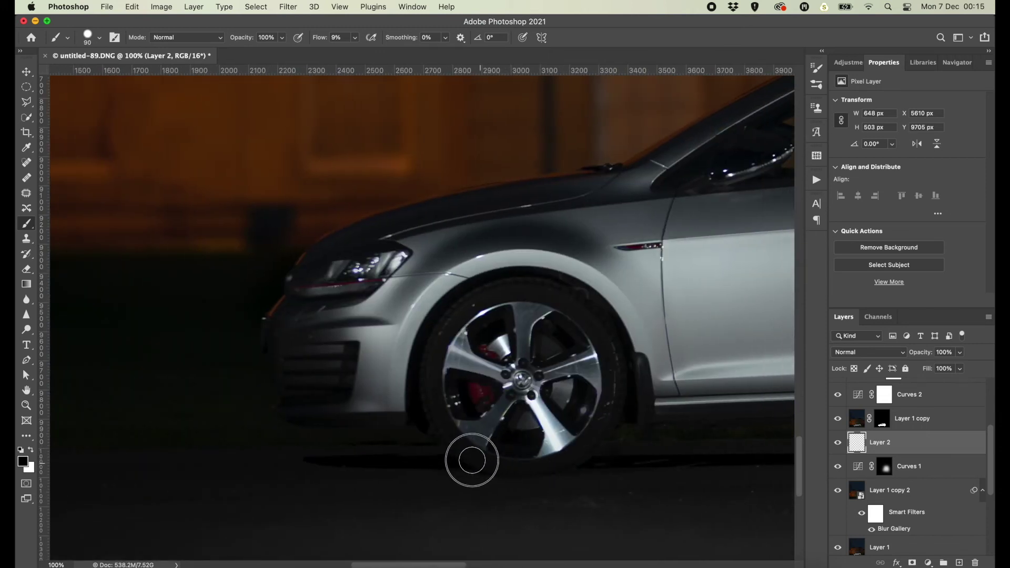
Paint soft shadow along the ground under the front wheel, rear tyre and car body.
{"action": "left_click_drag", "start_coordinate": [530, 465], "coordinate": [563, 457]}
{"action": "scroll", "coordinate": [550, 458], "scroll_direction": "right", "scroll_amount": 14}
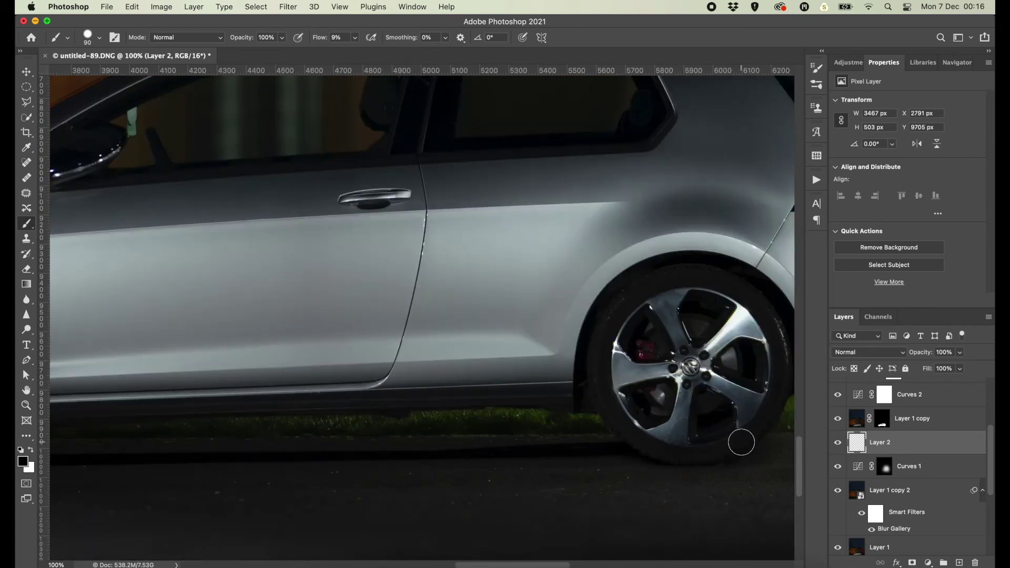
{"action": "scroll", "coordinate": [752, 439], "scroll_direction": "right", "scroll_amount": 4}
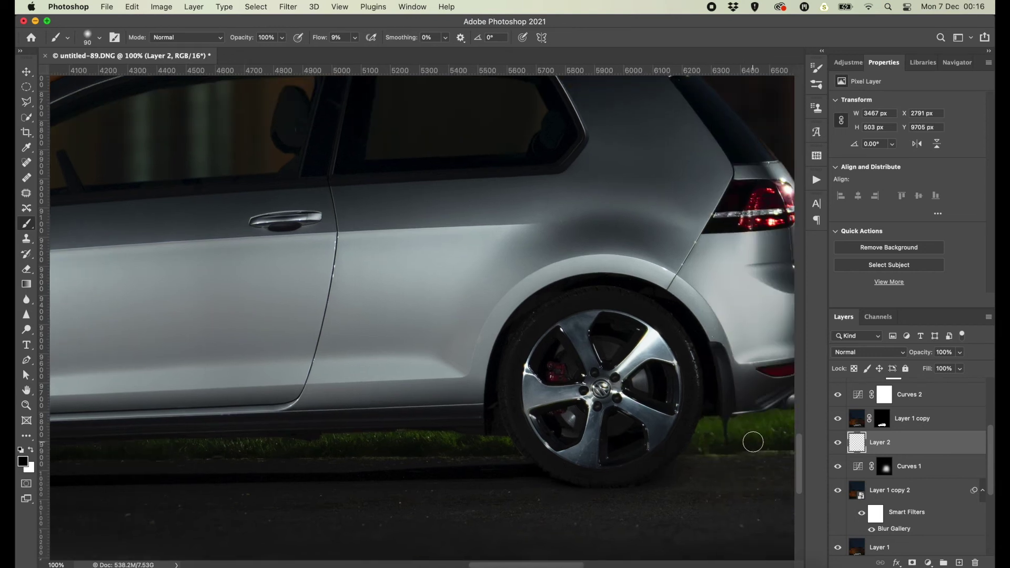
{"action": "mouse_move", "coordinate": [669, 469]}
{"action": "left_mouse_down"}
{"action": "mouse_move", "coordinate": [644, 478]}
{"action": "mouse_move", "coordinate": [797, 475]}
{"action": "left_mouse_up"}
{"action": "scroll", "coordinate": [716, 473], "scroll_direction": "right", "scroll_amount": 4}
{"action": "left_click_drag", "start_coordinate": [706, 472], "coordinate": [540, 473]}
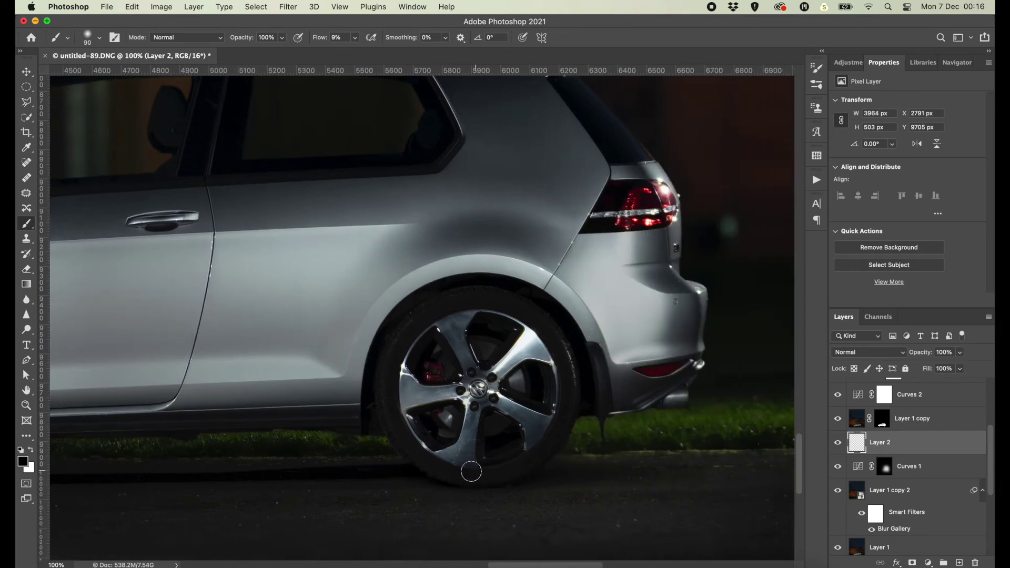
{"action": "key", "text": "bracketleft"}
{"action": "key", "text": "bracketleft"}
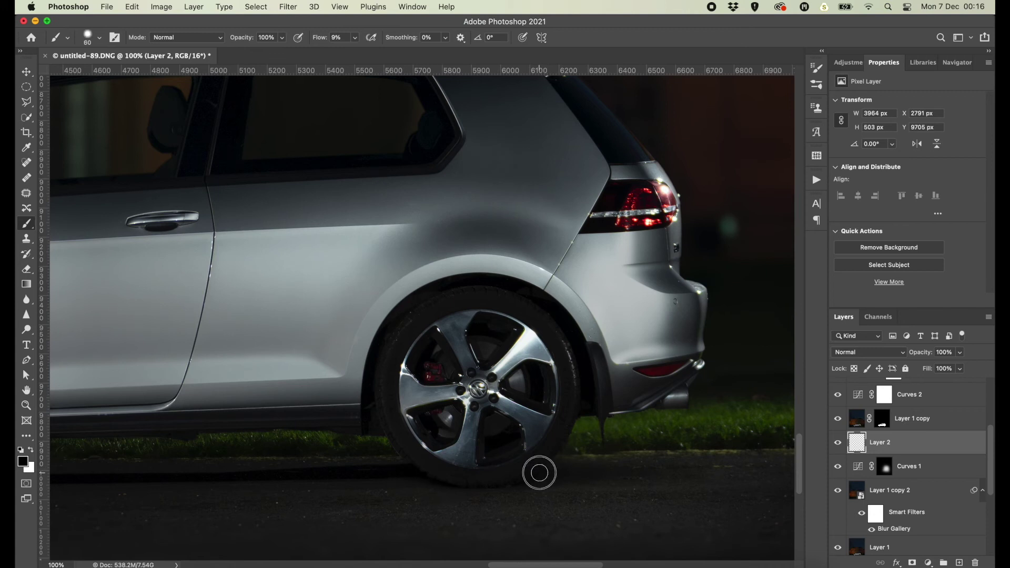
{"action": "key", "text": "bracketleft"}
{"action": "key", "text": "super+0"}
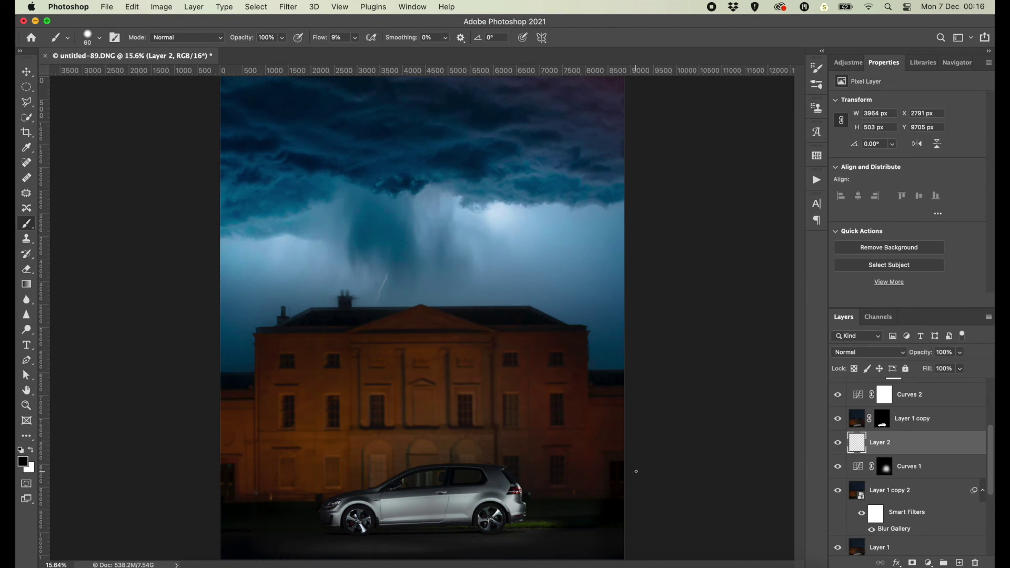
Make Curves 2 visible again and clip it to Layer 1 copy.
{"action": "scroll", "coordinate": [862, 468], "scroll_direction": "up", "scroll_amount": 5}
{"action": "scroll", "coordinate": [878, 458], "scroll_direction": "down", "scroll_amount": 2}
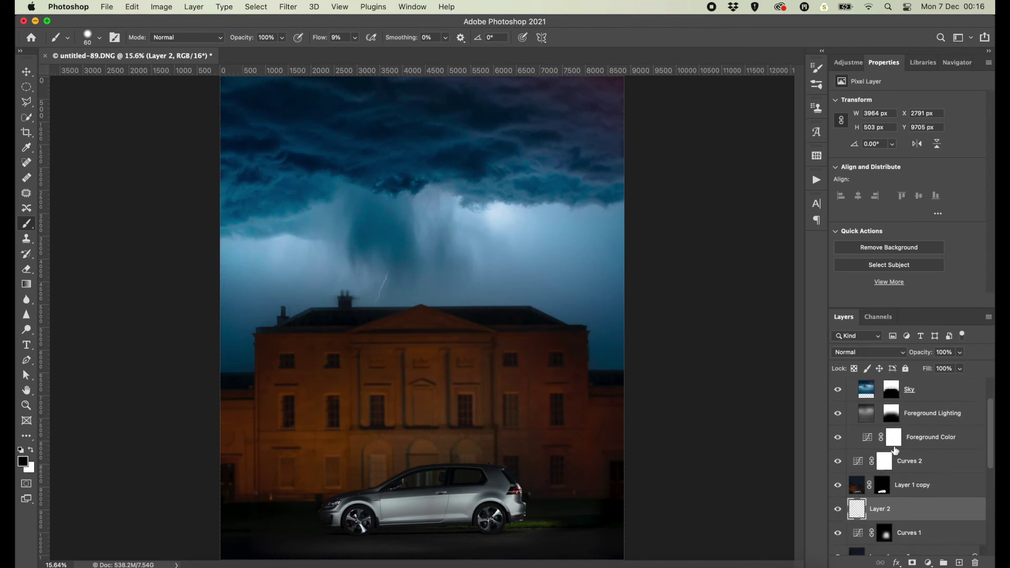
{"action": "scroll", "coordinate": [894, 451], "scroll_direction": "down", "scroll_amount": 1}
{"action": "scroll", "coordinate": [895, 450], "scroll_direction": "down", "scroll_amount": 2}
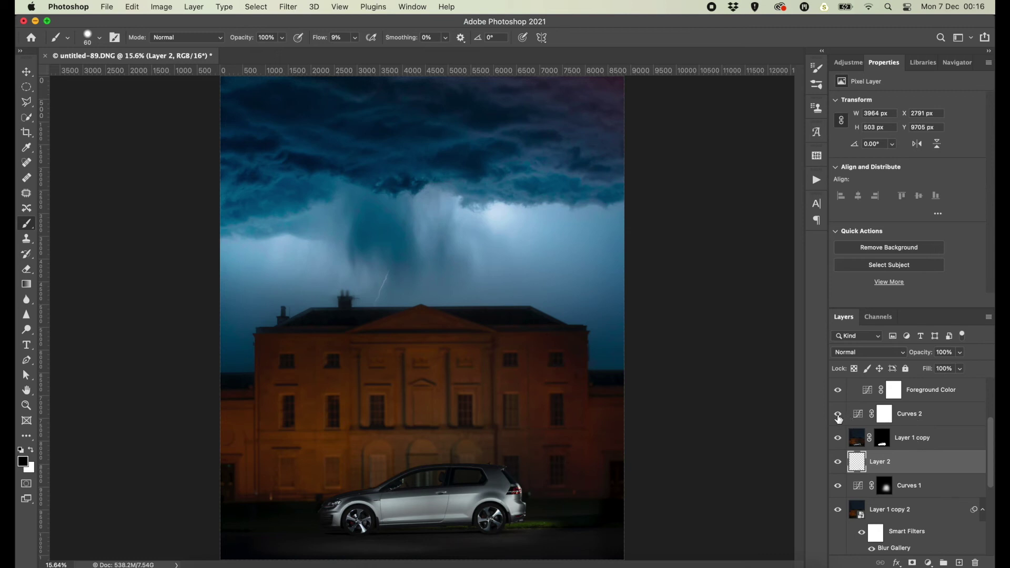
{"action": "left_click", "coordinate": [838, 414]}
{"action": "left_click", "coordinate": [917, 414]}
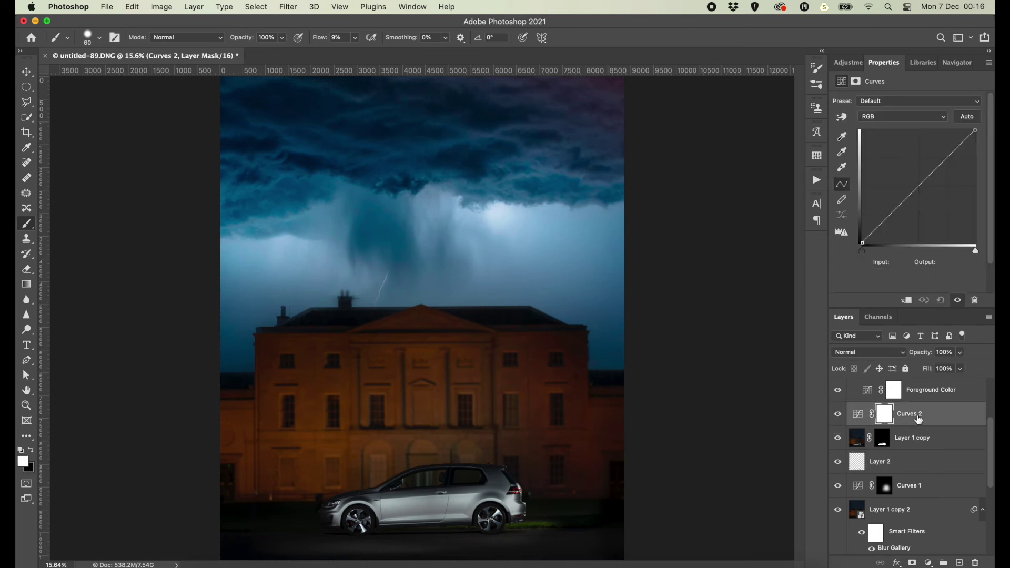
{"action": "left_click", "coordinate": [906, 300]}
Raise the Curves 2 shadow and highlight points to brighten the car.
{"action": "left_click_drag", "start_coordinate": [921, 183], "coordinate": [911, 176]}
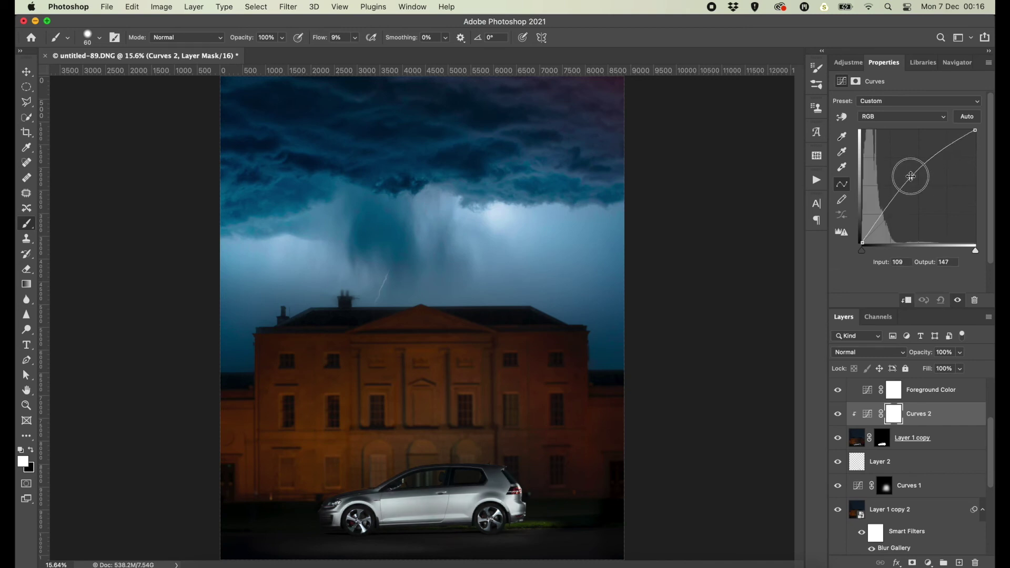
{"action": "left_click", "coordinate": [872, 221]}
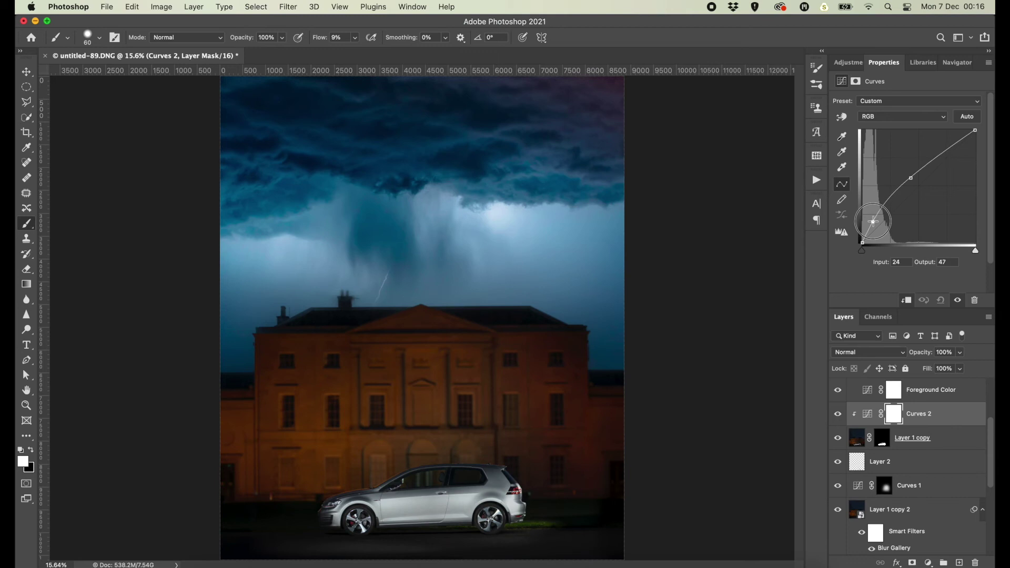
{"action": "left_click_drag", "start_coordinate": [941, 154], "coordinate": [946, 155]}
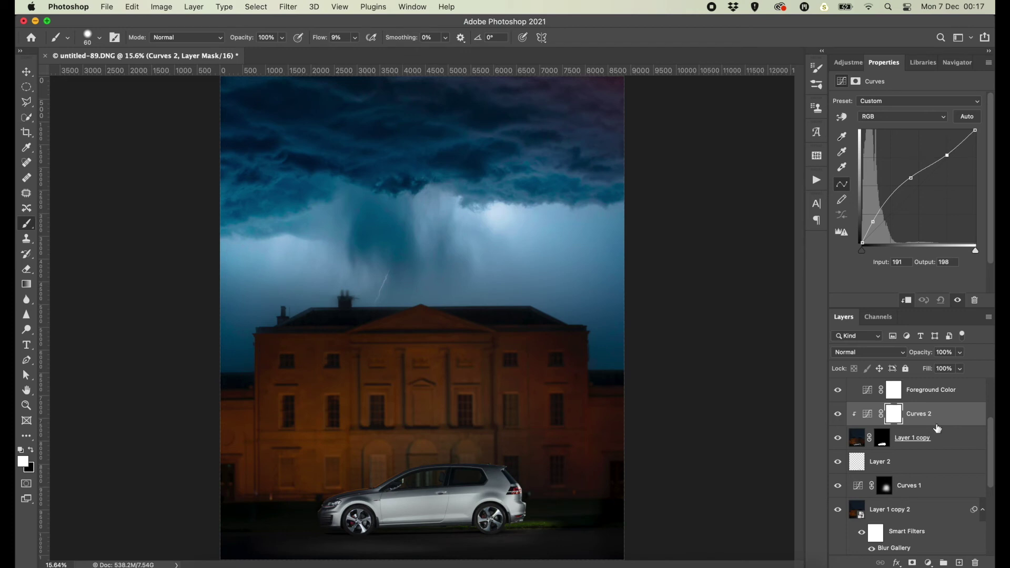
Add a strongly brightening Curves 3 adjustment and invert its mask to hide it.
{"action": "left_click", "coordinate": [928, 563]}
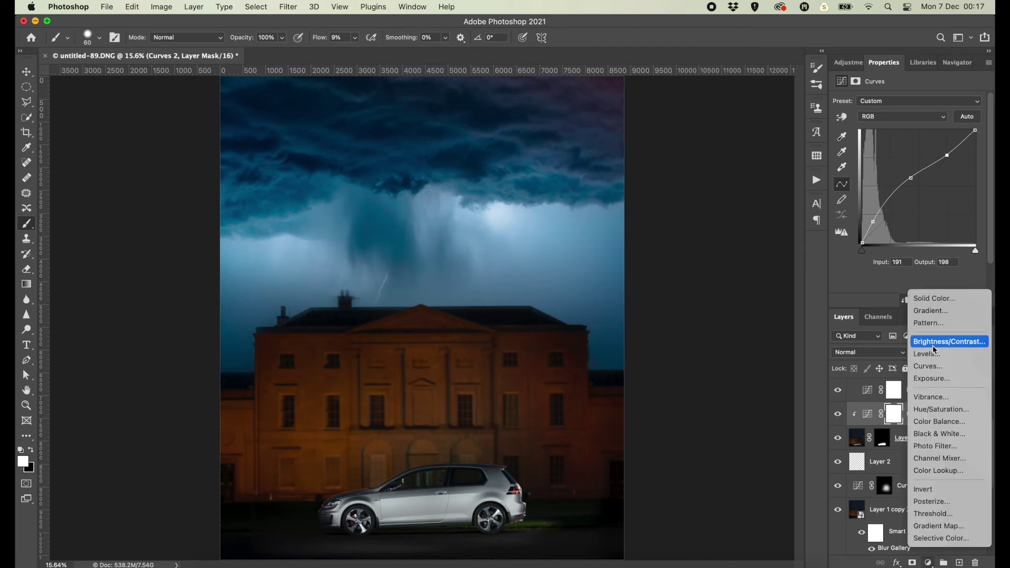
{"action": "left_click", "coordinate": [928, 366]}
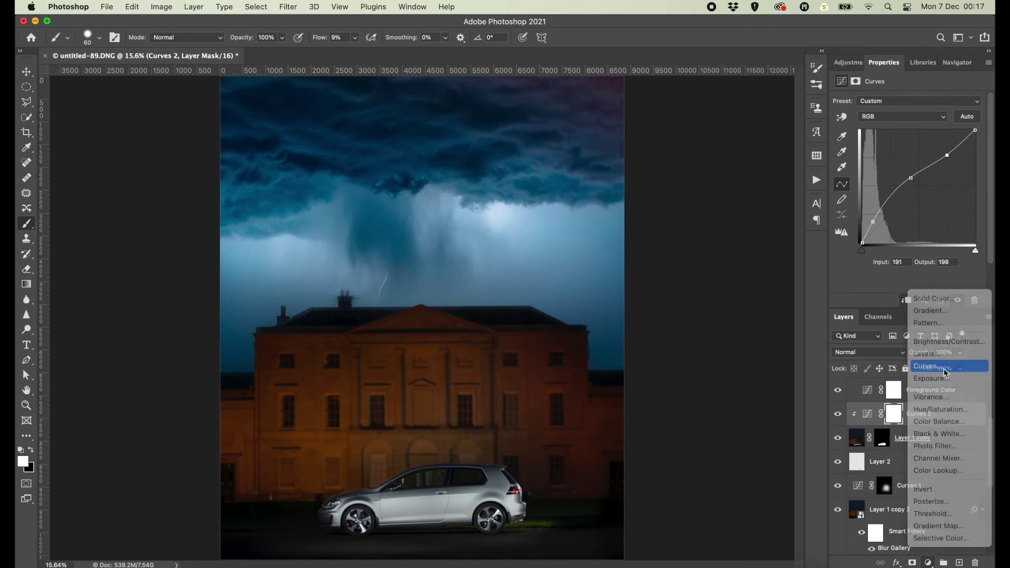
{"action": "left_click_drag", "start_coordinate": [914, 189], "coordinate": [876, 152]}
{"action": "left_click", "coordinate": [906, 299]}
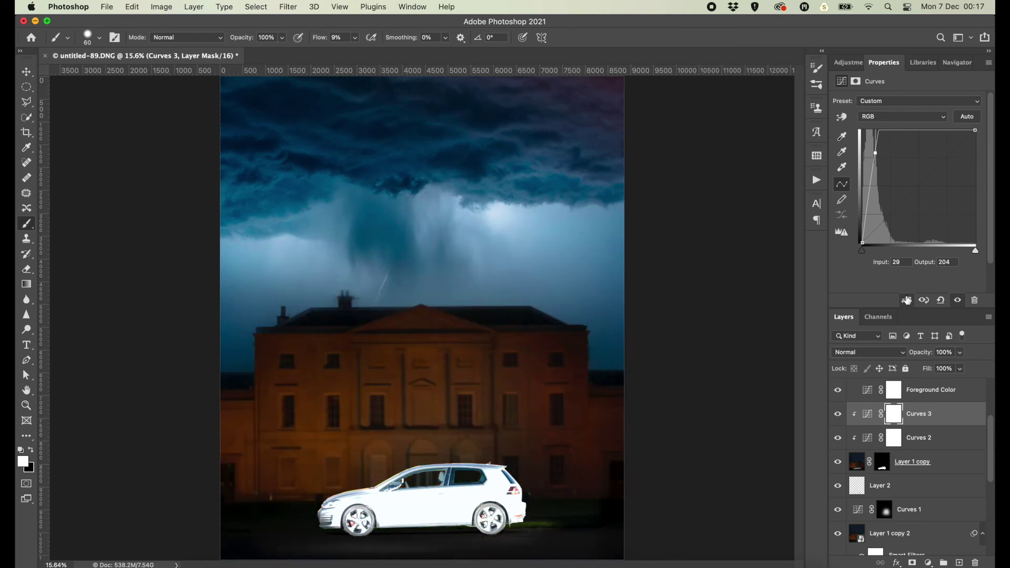
{"action": "key", "text": "ctrl+i"}
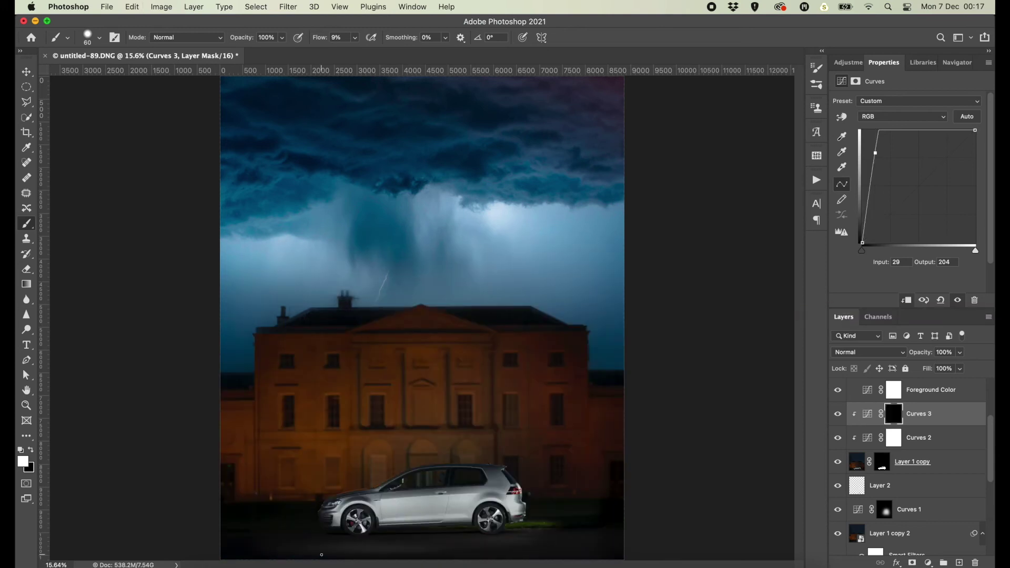
Paint the Curves 3 brightening onto the car's headlight through the mask.
{"action": "key", "text": "ctrl+equal"}
{"action": "key", "text": "ctrl+equal"}
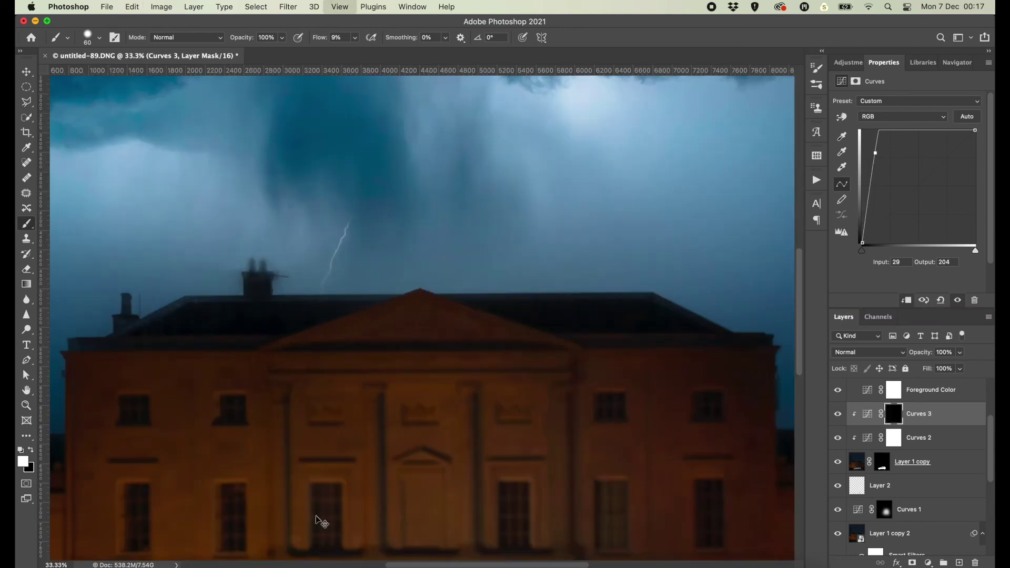
{"action": "key", "text": "ctrl+equal"}
{"action": "key", "text": "ctrl+equal"}
{"action": "scroll", "coordinate": [315, 503], "scroll_direction": "left", "scroll_amount": 10}
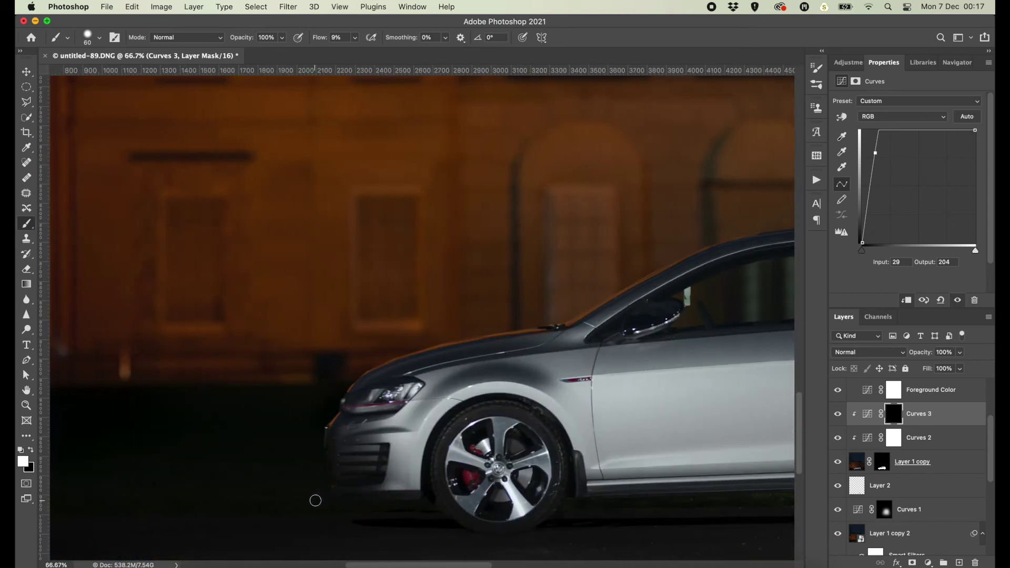
{"action": "scroll", "coordinate": [368, 484], "scroll_direction": "up", "scroll_amount": 2}
{"action": "left_click_drag", "start_coordinate": [406, 469], "coordinate": [382, 459]}
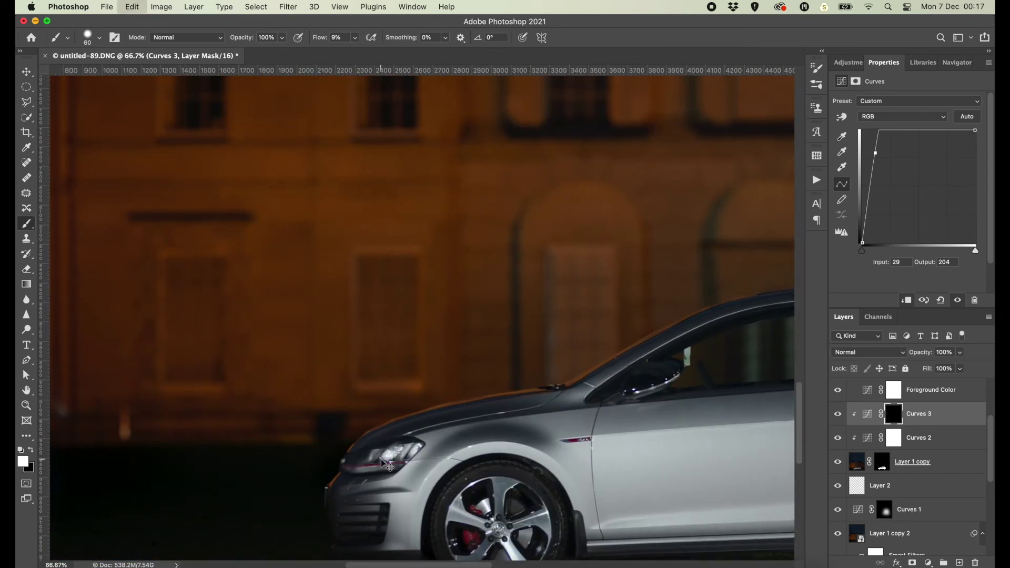
{"action": "key", "text": "bracketright"}
{"action": "key", "text": "bracketright"}
{"action": "key", "text": "bracketright"}
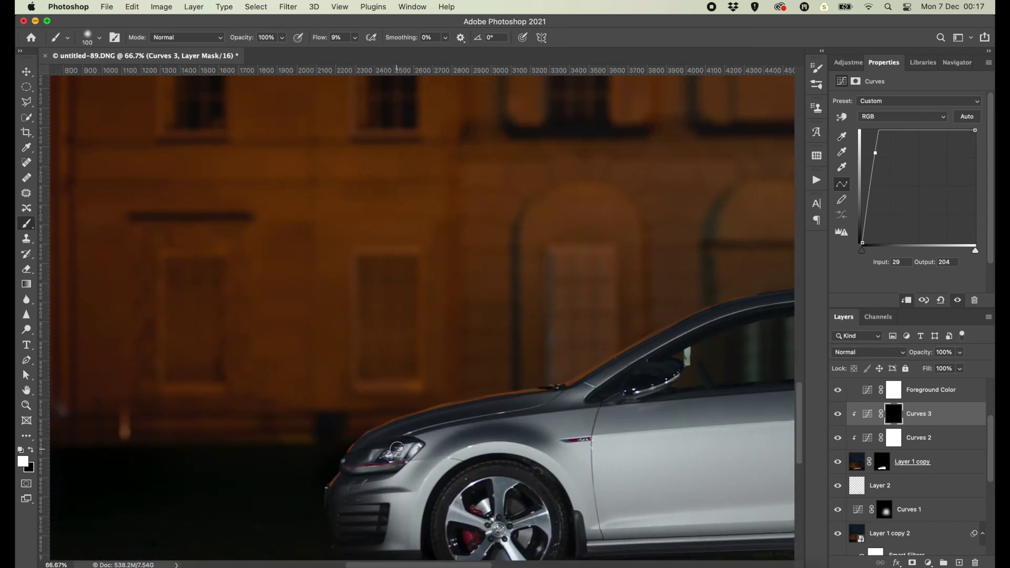
{"action": "mouse_move", "coordinate": [382, 459]}
{"action": "left_mouse_down"}
{"action": "mouse_move", "coordinate": [361, 458]}
{"action": "mouse_move", "coordinate": [395, 456]}
{"action": "left_mouse_up"}
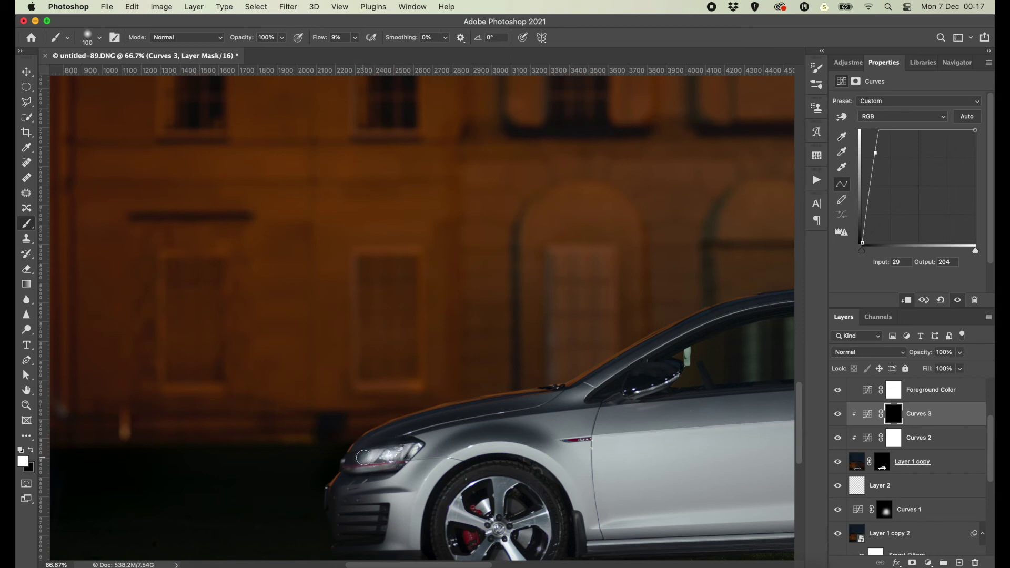
{"action": "key", "text": "bracketleft"}
{"action": "key", "text": "bracketleft"}
{"action": "key", "text": "bracketleft"}
Lower the Blue channel slightly to warm it and paint more over the headlight.
{"action": "left_click", "coordinate": [906, 117]}
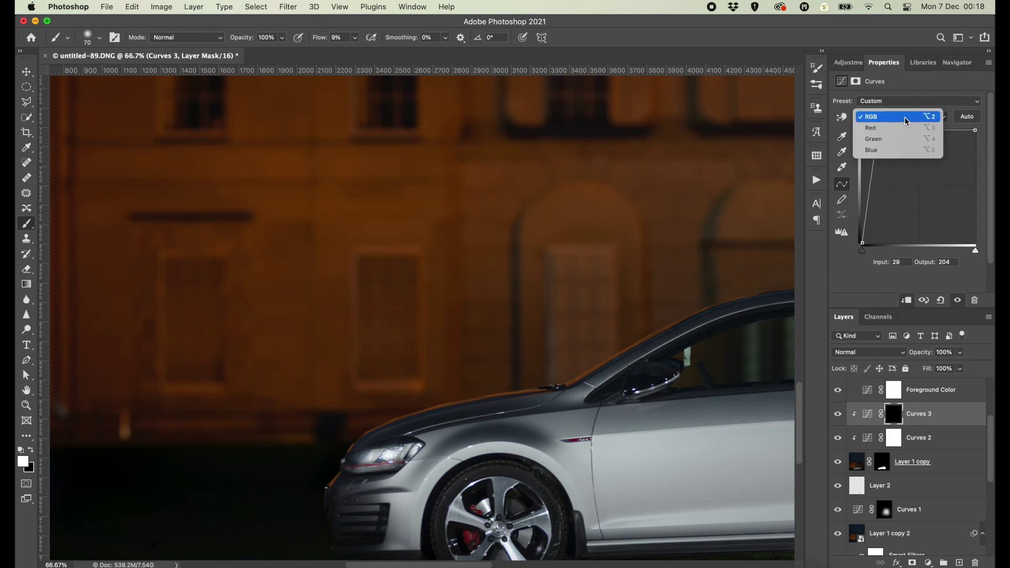
{"action": "left_click", "coordinate": [872, 149]}
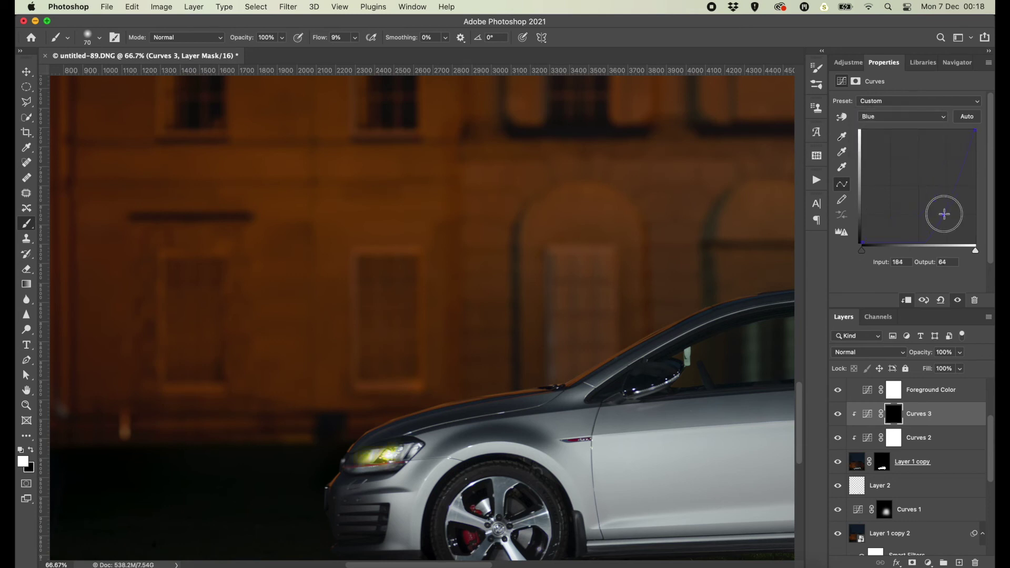
{"action": "left_click", "coordinate": [925, 186]}
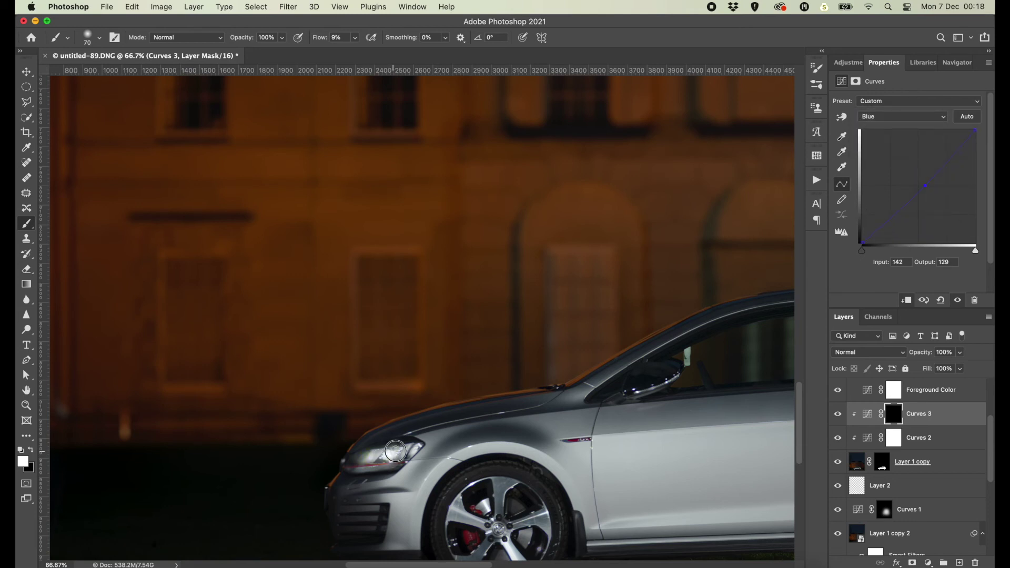
{"action": "left_click_drag", "start_coordinate": [396, 451], "coordinate": [361, 459]}
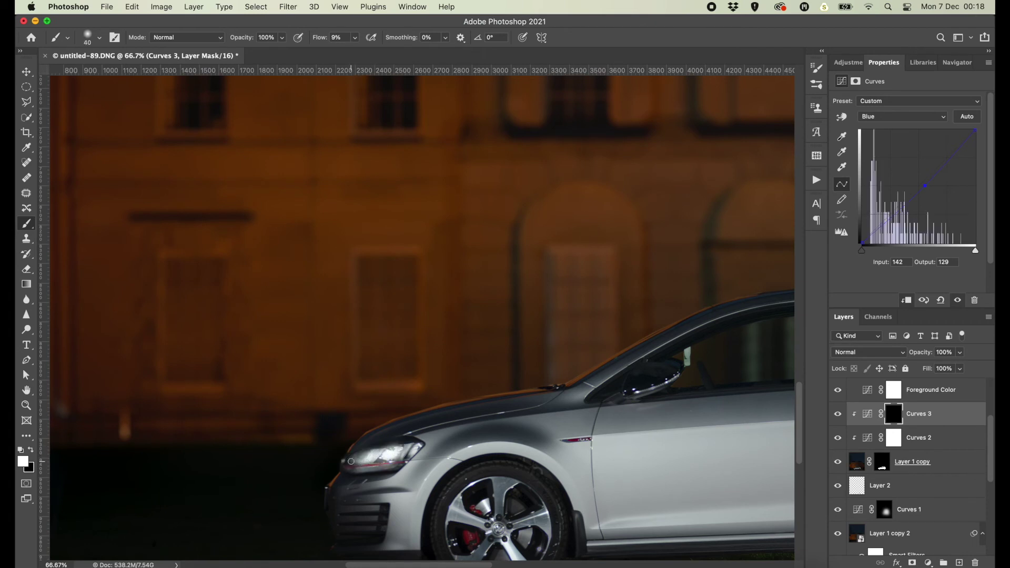
{"action": "left_click_drag", "start_coordinate": [389, 459], "coordinate": [408, 457]}
{"action": "key", "text": "super+0"}
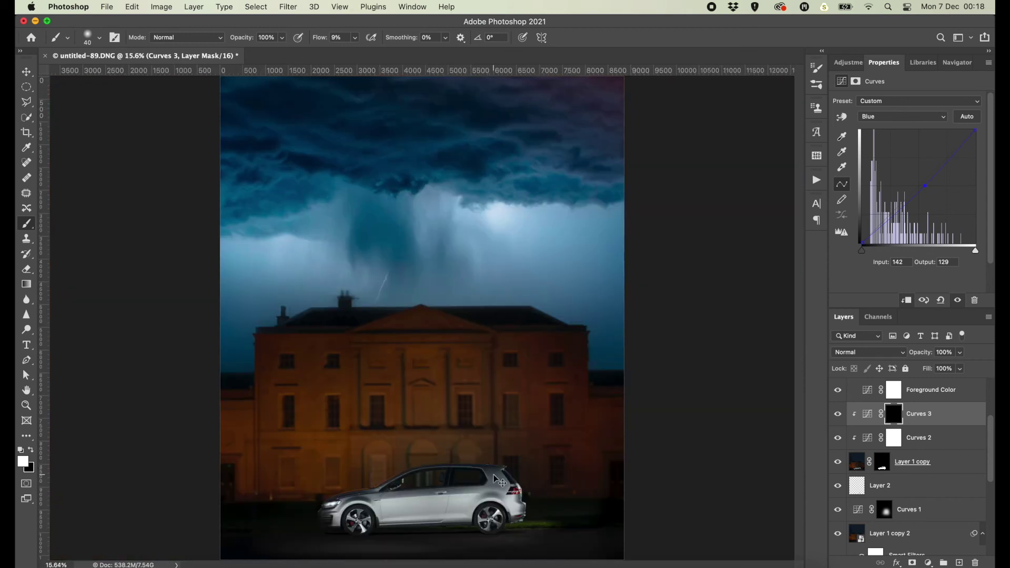
Paint the Curves 3 brightening onto the top, middle and bottom fog-light spots.
{"action": "scroll", "coordinate": [500, 481], "scroll_direction": "up", "scroll_amount": 3}
{"action": "scroll", "coordinate": [497, 479], "scroll_direction": "up", "scroll_amount": 3}
{"action": "scroll", "coordinate": [495, 476], "scroll_direction": "up", "scroll_amount": 2}
{"action": "scroll", "coordinate": [493, 475], "scroll_direction": "up", "scroll_amount": 2}
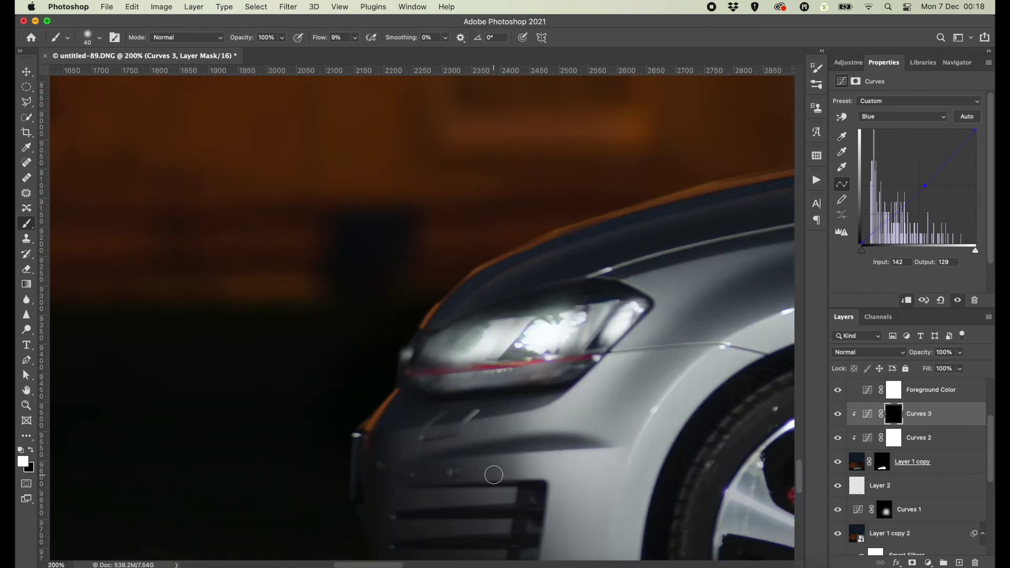
{"action": "scroll", "coordinate": [493, 475], "scroll_direction": "down", "scroll_amount": 2}
{"action": "key", "text": "bracketleft"}
{"action": "key", "text": "bracketleft"}
{"action": "key", "text": "bracketleft"}
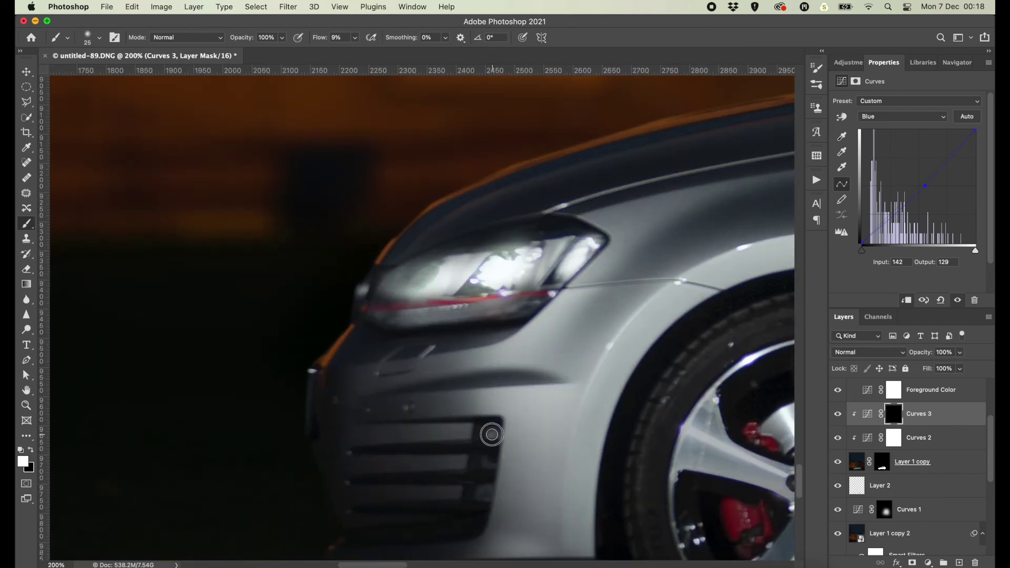
{"action": "left_click", "coordinate": [491, 434]}
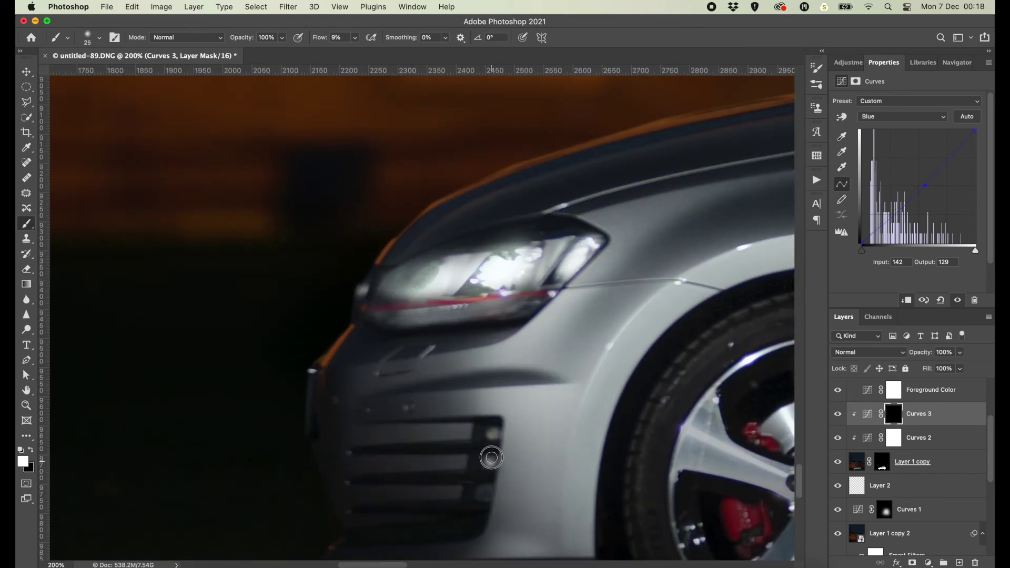
{"action": "left_click", "coordinate": [491, 458]}
{"action": "left_click", "coordinate": [485, 493]}
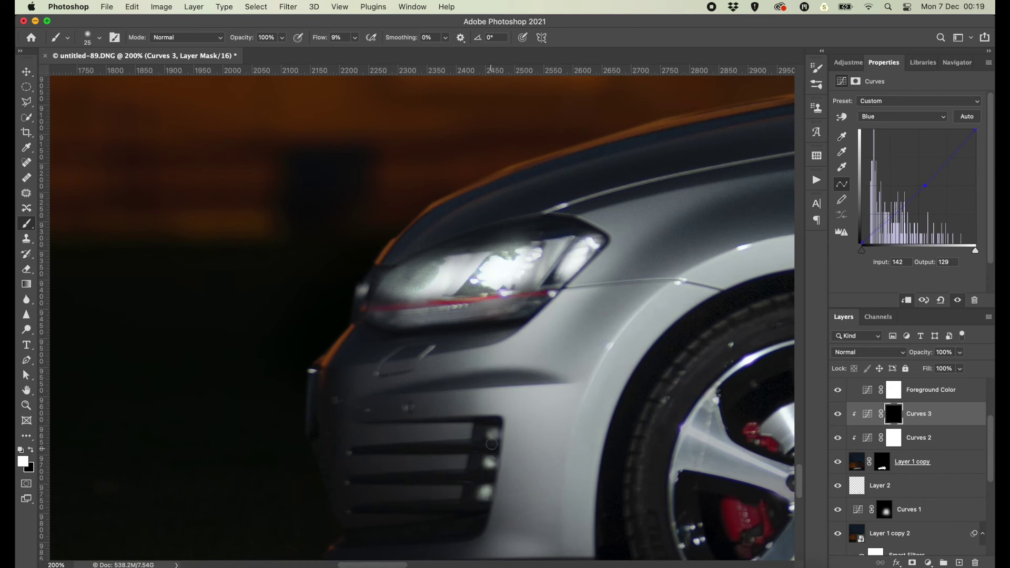
{"action": "left_click", "coordinate": [491, 434]}
Brighten the three front grille slots with horizontal strokes on the Curves 3 mask.
{"action": "left_click", "coordinate": [358, 432]}
{"action": "key", "text": "ctrl+z"}
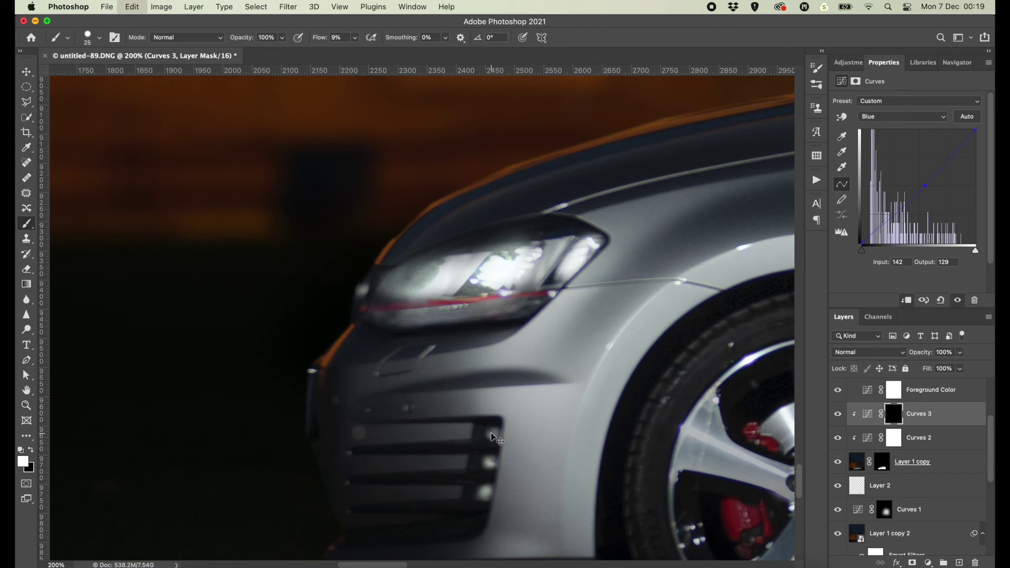
{"action": "key", "text": "bracketright"}
{"action": "key", "text": "bracketright"}
{"action": "left_click", "coordinate": [491, 434]}
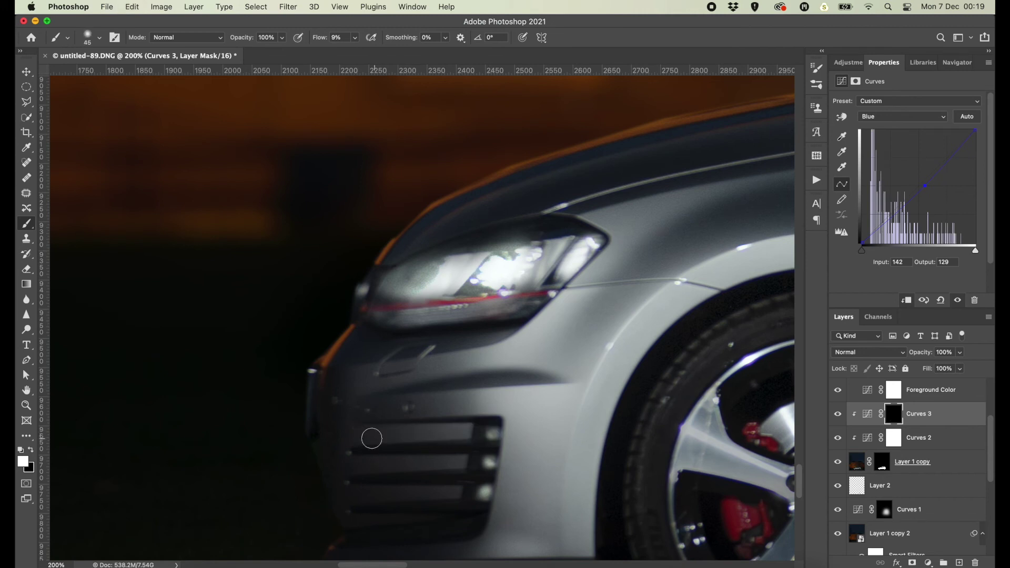
{"action": "left_click_drag", "start_coordinate": [371, 439], "coordinate": [484, 436]}
{"action": "left_click_drag", "start_coordinate": [387, 463], "coordinate": [476, 466]}
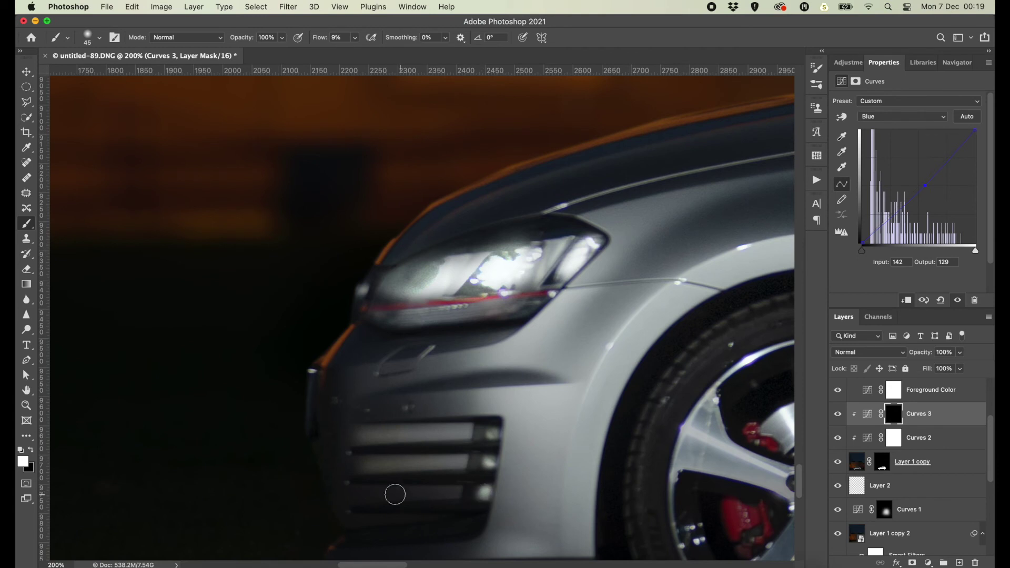
{"action": "left_click_drag", "start_coordinate": [361, 495], "coordinate": [479, 493]}
{"action": "mouse_move", "coordinate": [345, 435]}
{"action": "left_mouse_down"}
{"action": "mouse_move", "coordinate": [489, 435]}
{"action": "mouse_move", "coordinate": [349, 464]}
{"action": "left_mouse_up"}
{"action": "left_click_drag", "start_coordinate": [473, 496], "coordinate": [360, 491]}
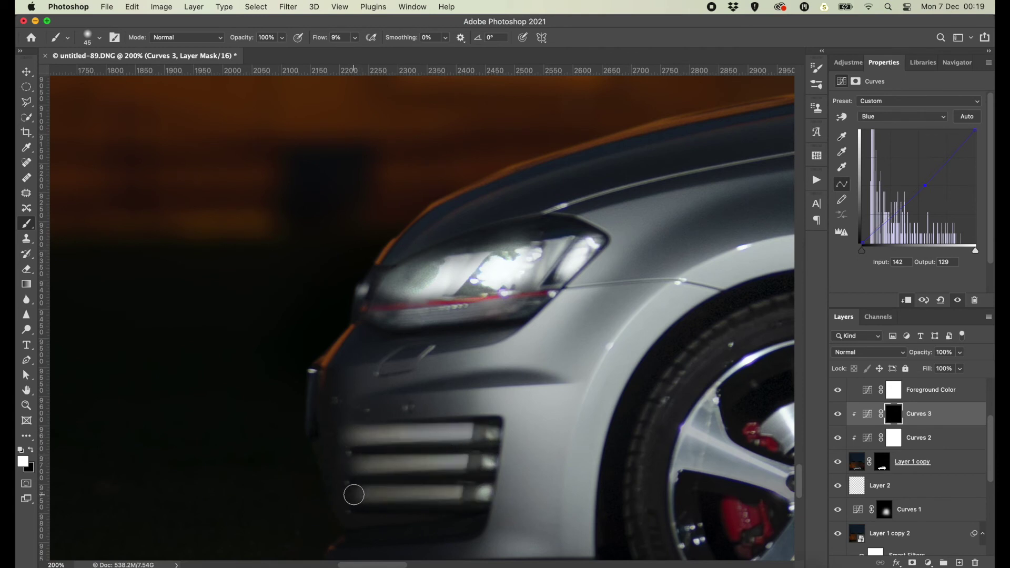
{"action": "key", "text": "super+0"}
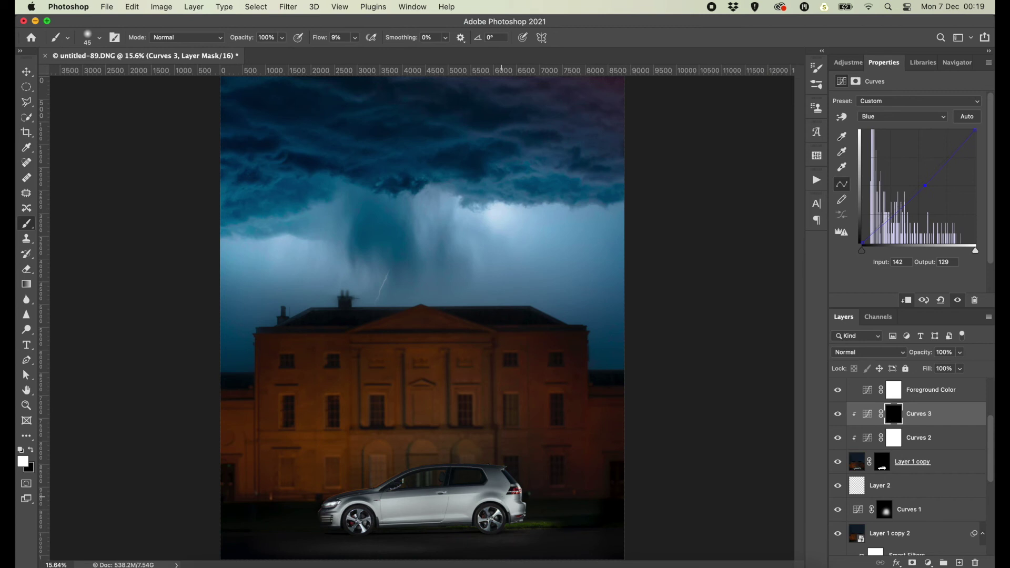
Select the Sky layer in the Sky Replacement Group and convert it for Smart Filters.
{"action": "scroll", "coordinate": [912, 393], "scroll_direction": "up", "scroll_amount": 4}
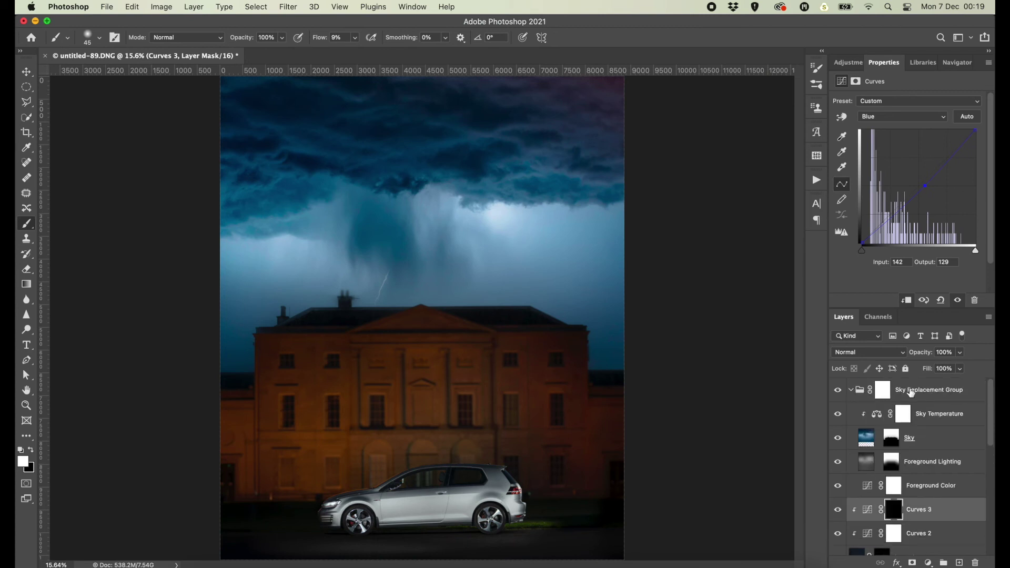
{"action": "left_click", "coordinate": [912, 393]}
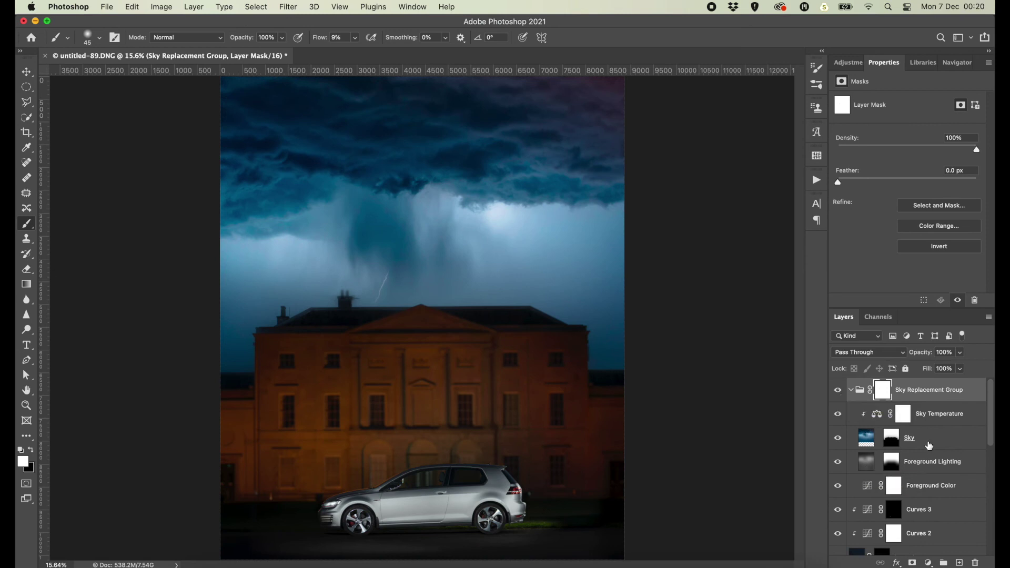
{"action": "left_click", "coordinate": [866, 438]}
{"action": "left_click", "coordinate": [288, 6]}
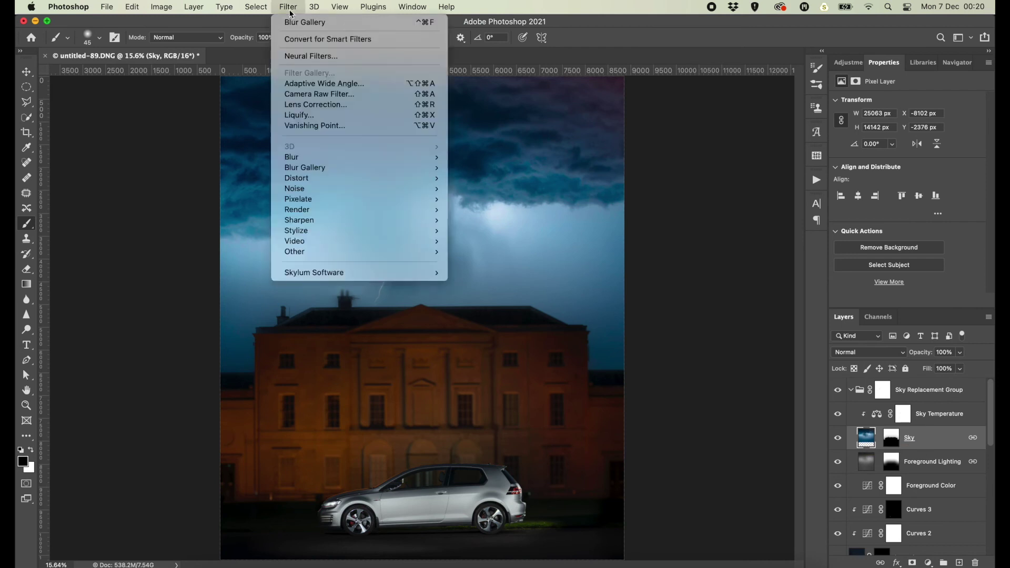
{"action": "left_click", "coordinate": [311, 40]}
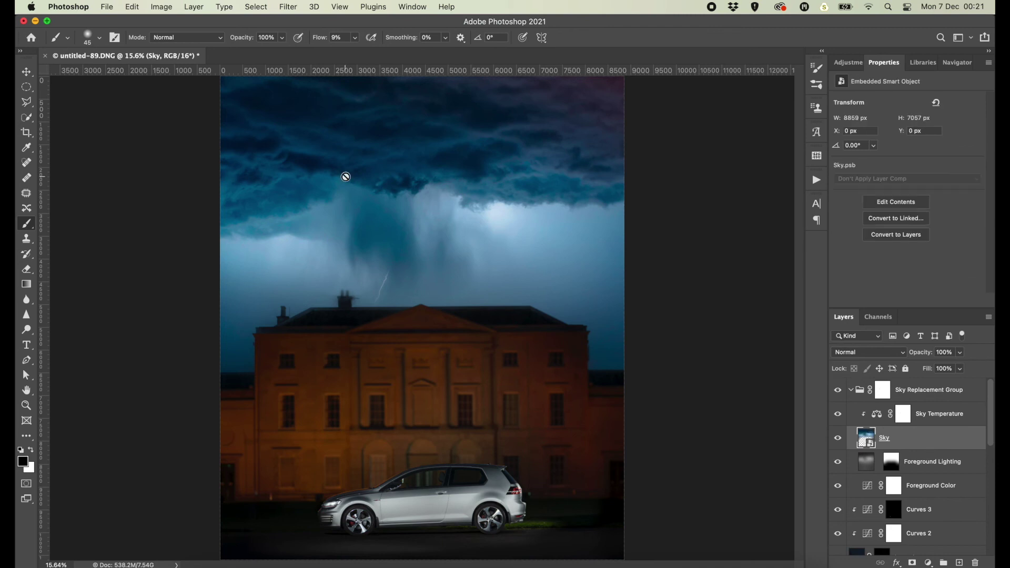
Apply a Gaussian Blur with a 17.6-pixel radius to the Sky smart object.
{"action": "left_click", "coordinate": [284, 6]}
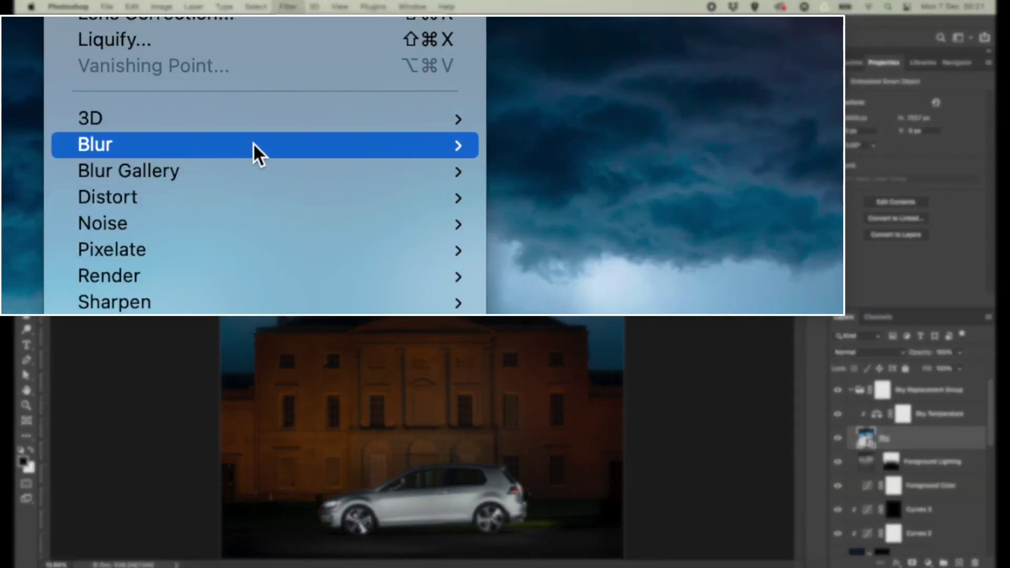
{"action": "mouse_move", "coordinate": [261, 144]}
{"action": "left_click", "coordinate": [592, 247]}
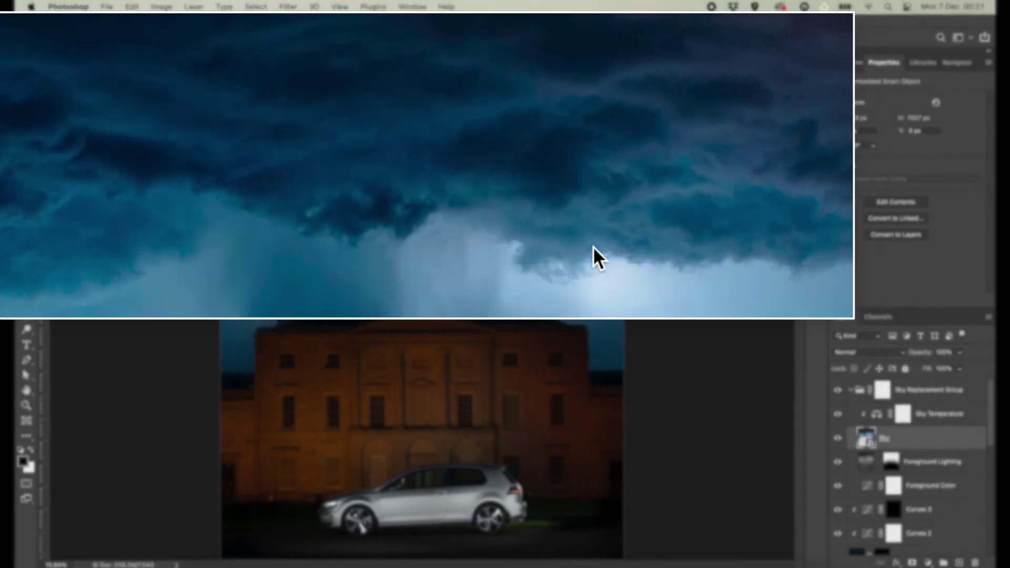
{"action": "left_click_drag", "start_coordinate": [714, 284], "coordinate": [736, 285]}
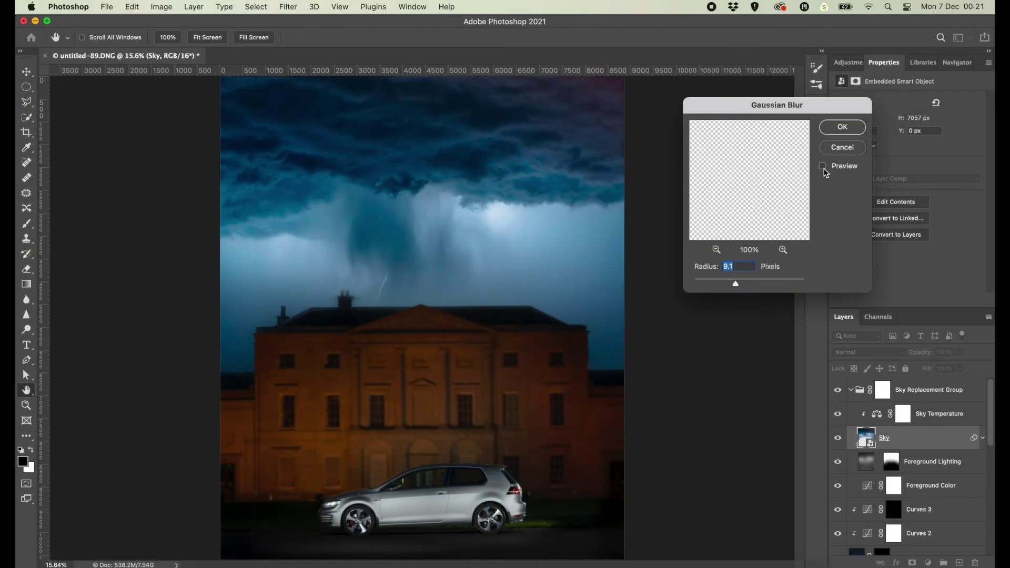
{"action": "left_click_drag", "start_coordinate": [756, 283], "coordinate": [737, 284]}
{"action": "left_click", "coordinate": [842, 128]}
Stamp the visible layers into a new Layer 3 and open the Camera Raw Filter.
{"action": "left_click", "coordinate": [915, 390]}
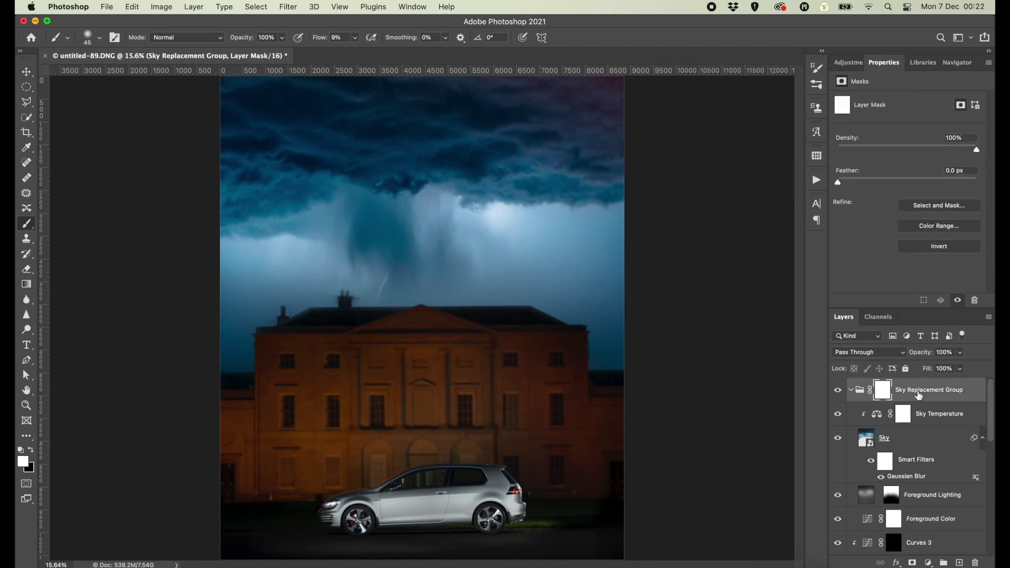
{"action": "key", "text": "super+alt+shift+e"}
{"action": "left_click", "coordinate": [288, 6]}
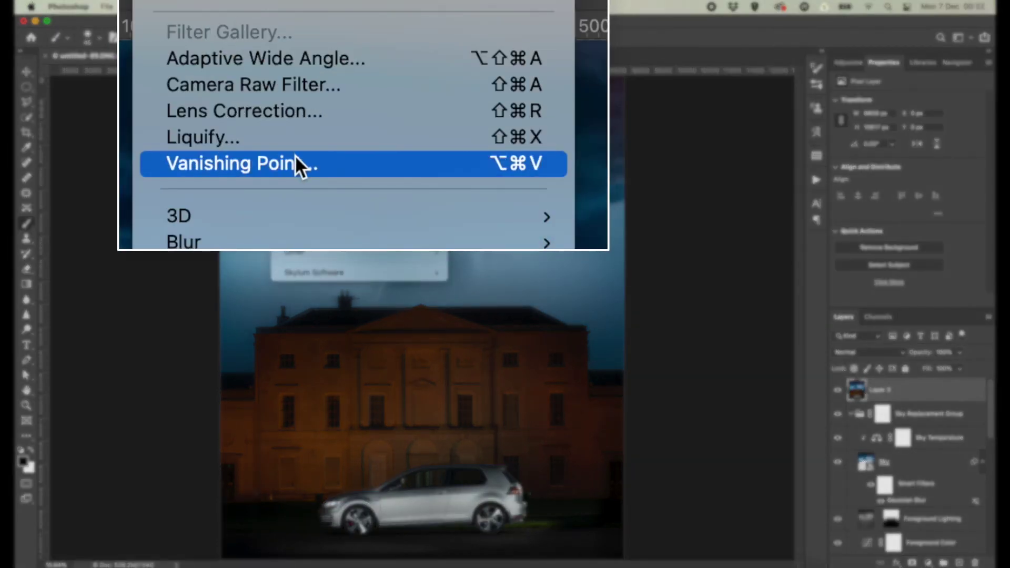
{"action": "left_click", "coordinate": [308, 83]}
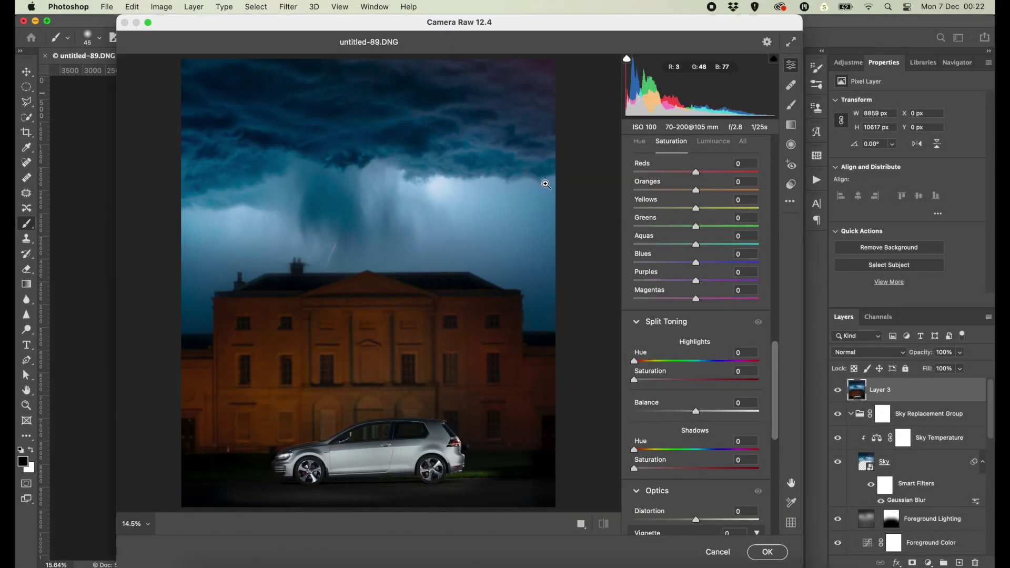
In Camera Raw set Shadows +23, Texture -8, Clarity +17 and Dehaze +18.
{"action": "scroll", "coordinate": [693, 219], "scroll_direction": "up", "scroll_amount": 10}
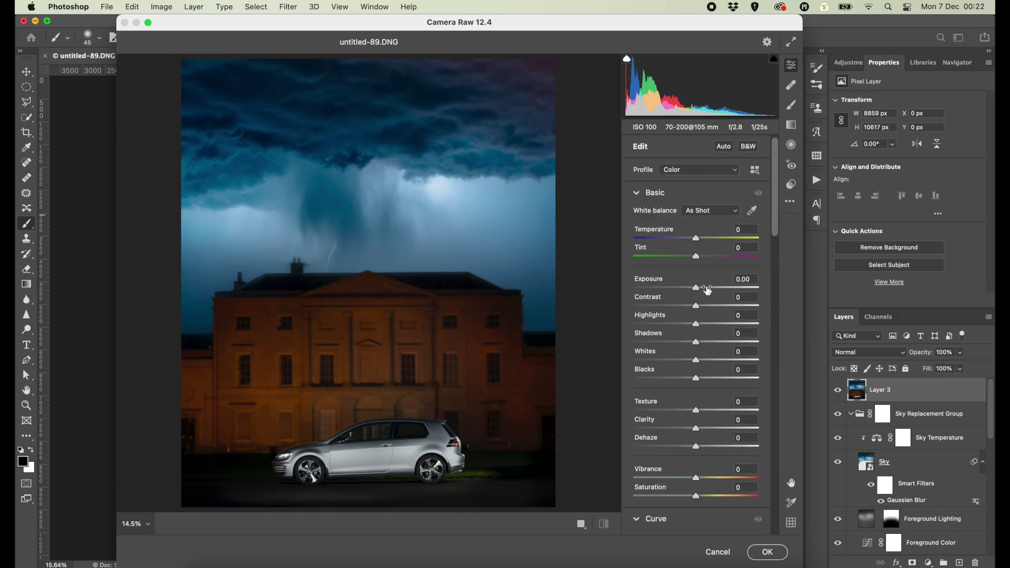
{"action": "mouse_move", "coordinate": [696, 342]}
{"action": "left_mouse_down"}
{"action": "mouse_move", "coordinate": [714, 346]}
{"action": "mouse_move", "coordinate": [664, 325]}
{"action": "mouse_move", "coordinate": [710, 306]}
{"action": "left_mouse_up"}
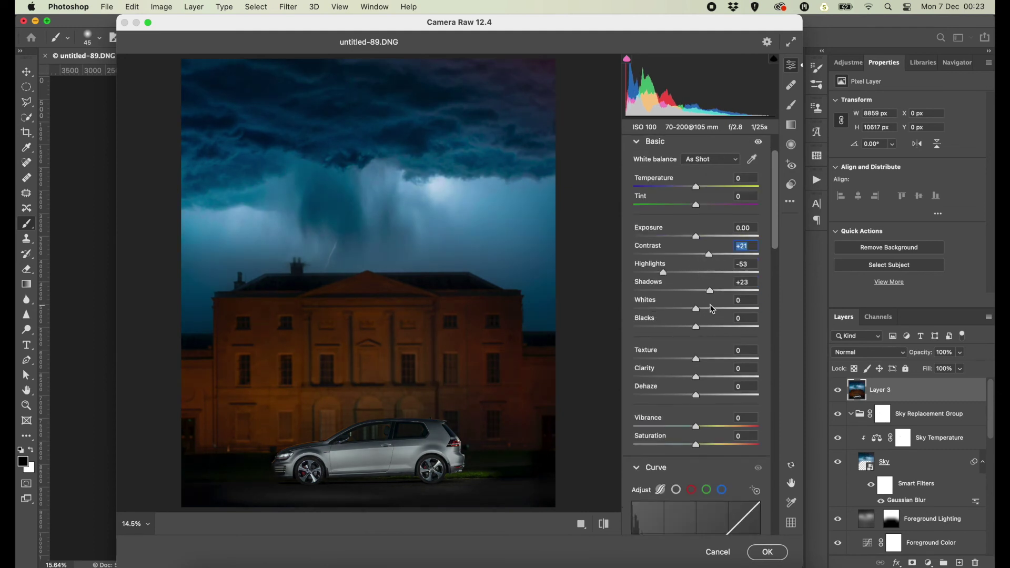
{"action": "scroll", "coordinate": [698, 320], "scroll_direction": "down", "scroll_amount": 3}
{"action": "left_click_drag", "start_coordinate": [697, 317], "coordinate": [708, 337]}
{"action": "left_click", "coordinate": [709, 337]}
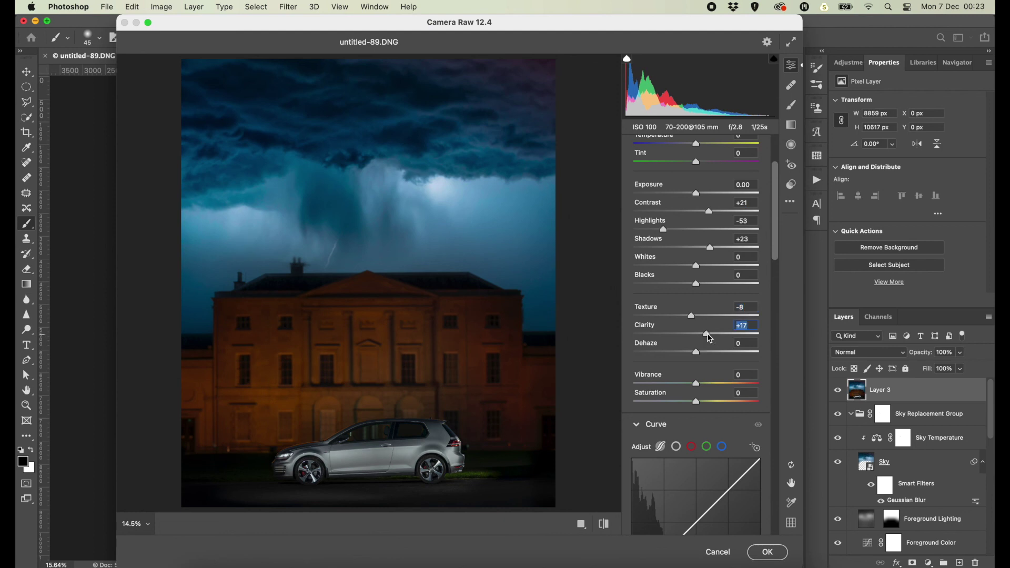
{"action": "scroll", "coordinate": [710, 338], "scroll_direction": "down", "scroll_amount": 2}
{"action": "left_click_drag", "start_coordinate": [697, 292], "coordinate": [710, 296]}
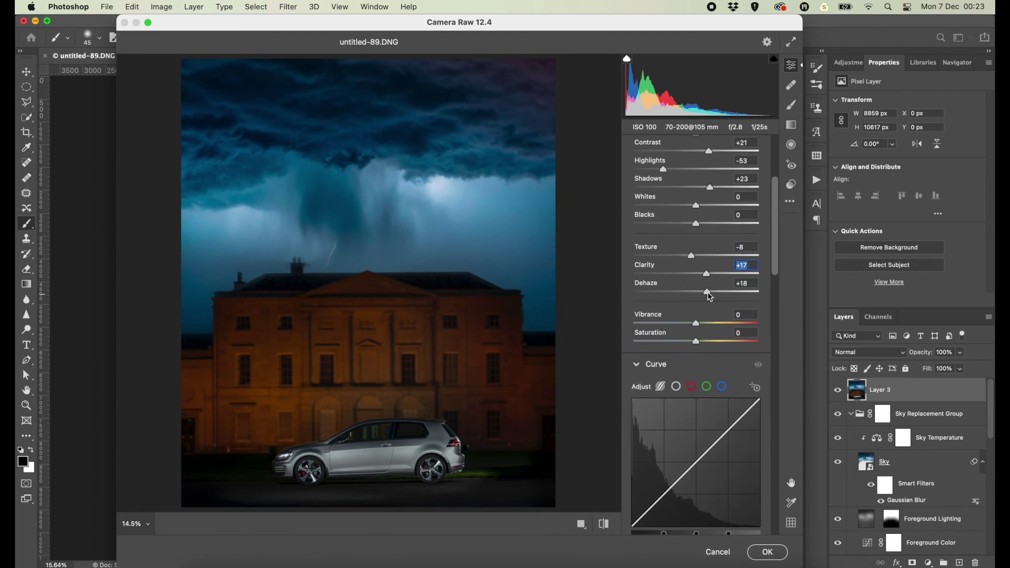
{"action": "scroll", "coordinate": [711, 297], "scroll_direction": "down", "scroll_amount": 2}
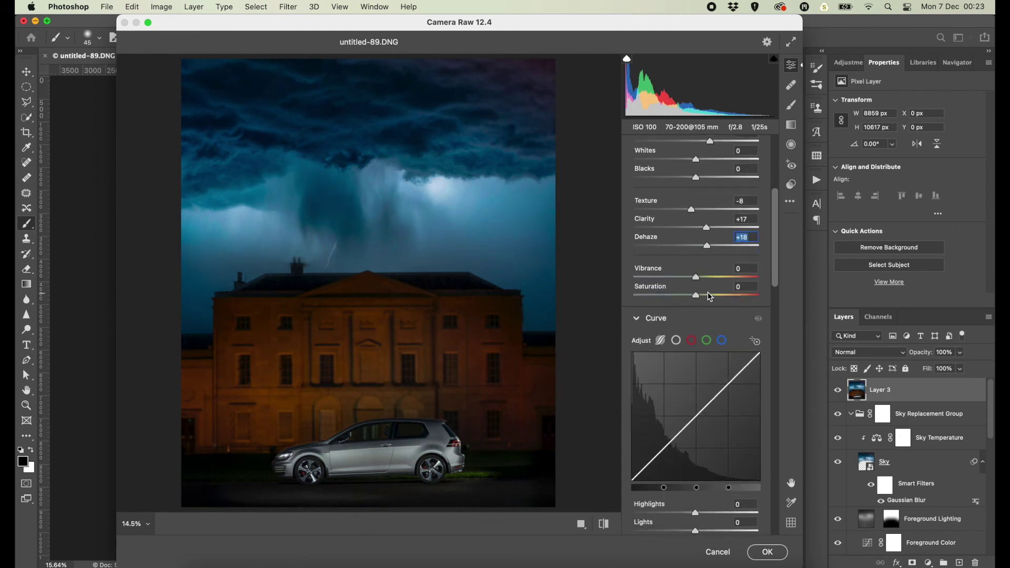
{"action": "left_click_drag", "start_coordinate": [697, 263], "coordinate": [696, 265]}
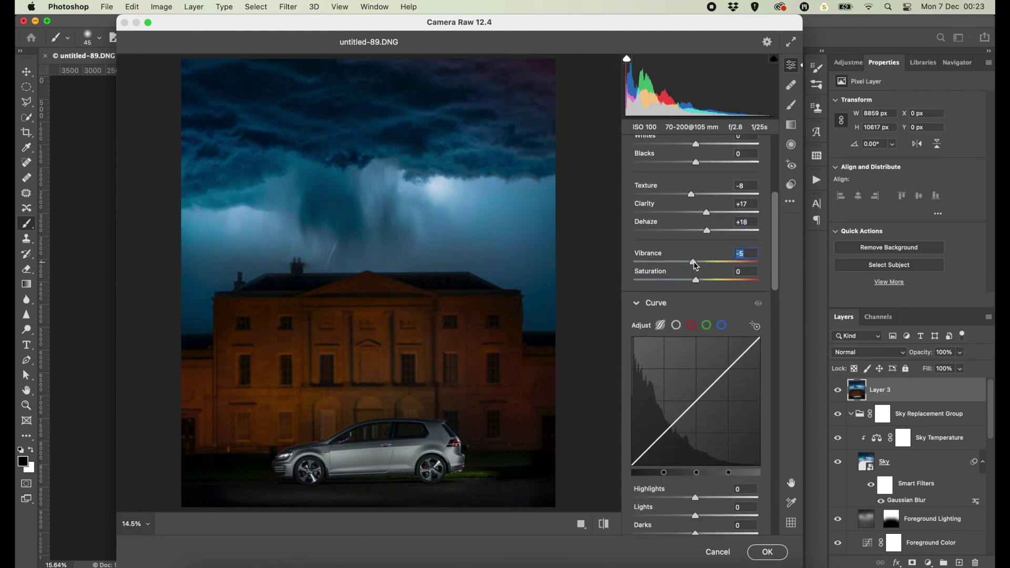
{"action": "scroll", "coordinate": [696, 266], "scroll_direction": "down", "scroll_amount": 3}
{"action": "scroll", "coordinate": [695, 266], "scroll_direction": "down", "scroll_amount": 2}
{"action": "scroll", "coordinate": [696, 266], "scroll_direction": "down", "scroll_amount": 2}
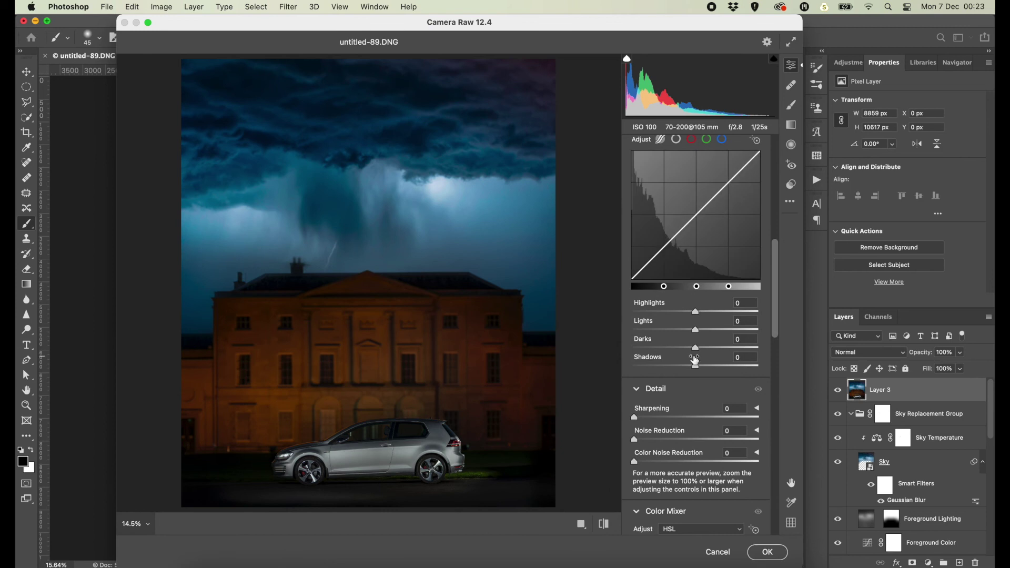
Lift the curve's Darks and Shadows, and set Sharpening 69 with Noise Reduction 36.
{"action": "mouse_move", "coordinate": [695, 366]}
{"action": "left_mouse_down"}
{"action": "mouse_move", "coordinate": [721, 368]}
{"action": "mouse_move", "coordinate": [691, 332]}
{"action": "mouse_move", "coordinate": [699, 314]}
{"action": "left_mouse_up"}
{"action": "scroll", "coordinate": [697, 294], "scroll_direction": "down", "scroll_amount": 5}
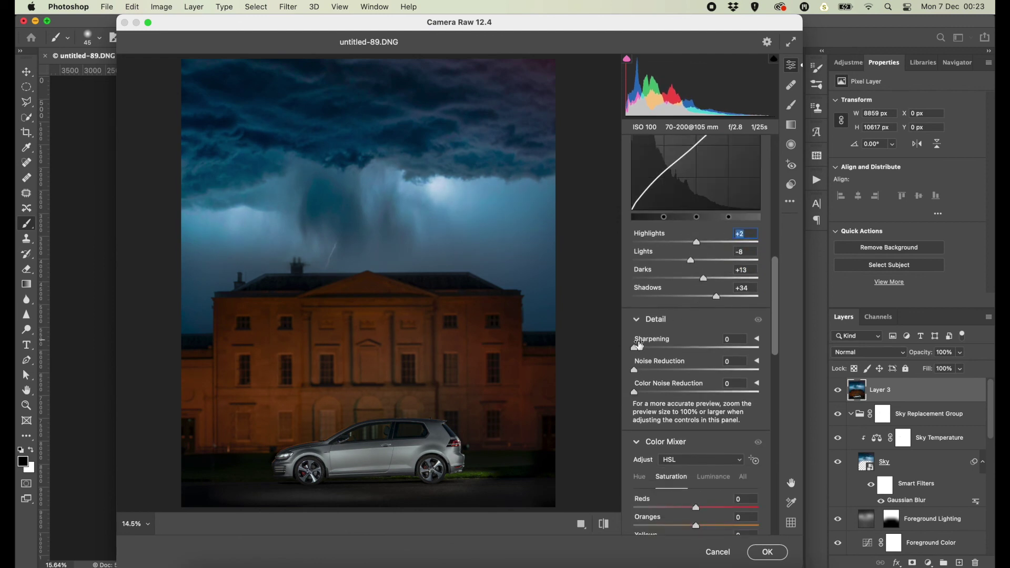
{"action": "left_click_drag", "start_coordinate": [635, 347], "coordinate": [672, 348]}
{"action": "left_click", "coordinate": [343, 426]}
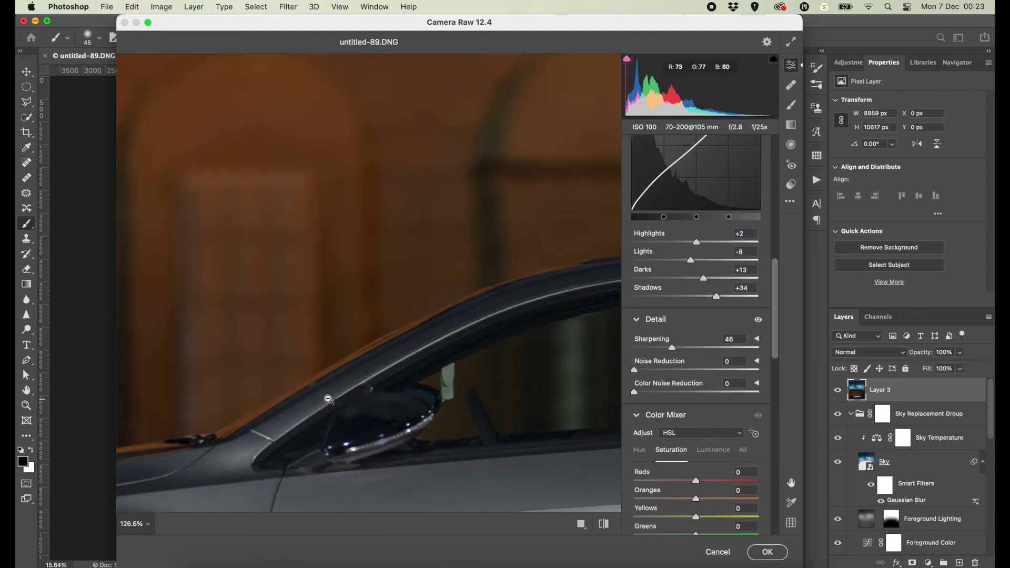
{"action": "mouse_move", "coordinate": [672, 347]}
{"action": "left_mouse_down"}
{"action": "mouse_move", "coordinate": [646, 348]}
{"action": "mouse_move", "coordinate": [678, 347]}
{"action": "mouse_move", "coordinate": [681, 372]}
{"action": "mouse_move", "coordinate": [692, 349]}
{"action": "left_mouse_up"}
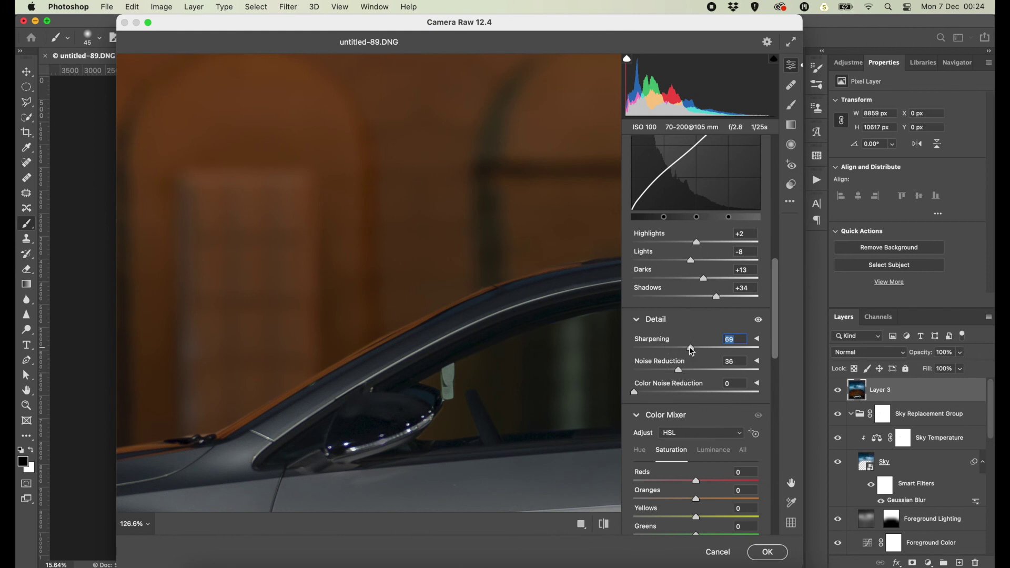
{"action": "left_click", "coordinate": [463, 406]}
{"action": "scroll", "coordinate": [694, 316], "scroll_direction": "down", "scroll_amount": 1}
Set Split Toning Highlights to Hue 44, Saturation 22 and Shadows to Hue 243, Saturation 25.
{"action": "scroll", "coordinate": [694, 316], "scroll_direction": "down", "scroll_amount": 2}
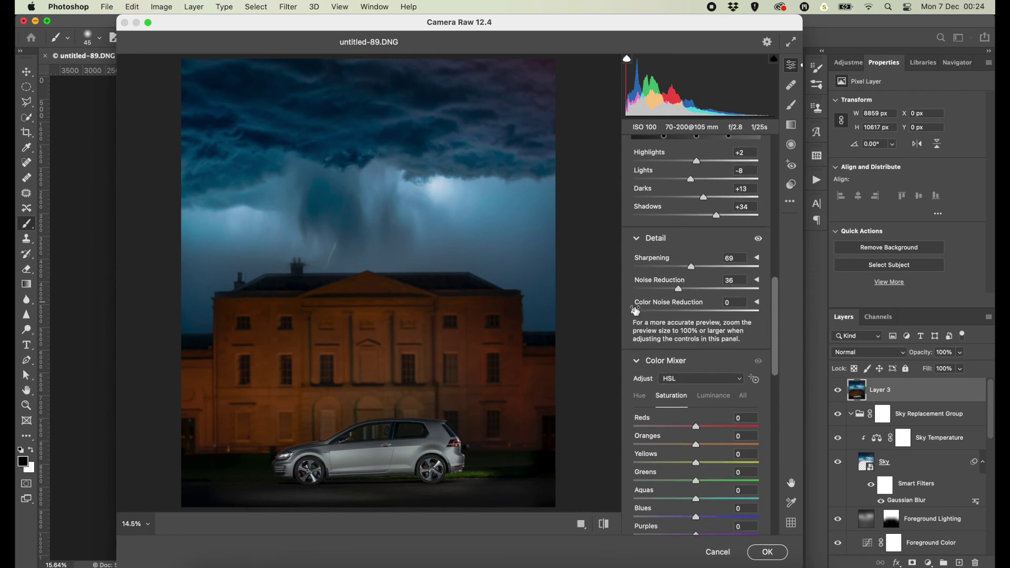
{"action": "left_click_drag", "start_coordinate": [634, 310], "coordinate": [727, 311]}
{"action": "scroll", "coordinate": [701, 350], "scroll_direction": "down", "scroll_amount": 3}
{"action": "scroll", "coordinate": [700, 350], "scroll_direction": "down", "scroll_amount": 5}
{"action": "scroll", "coordinate": [701, 350], "scroll_direction": "down", "scroll_amount": 3}
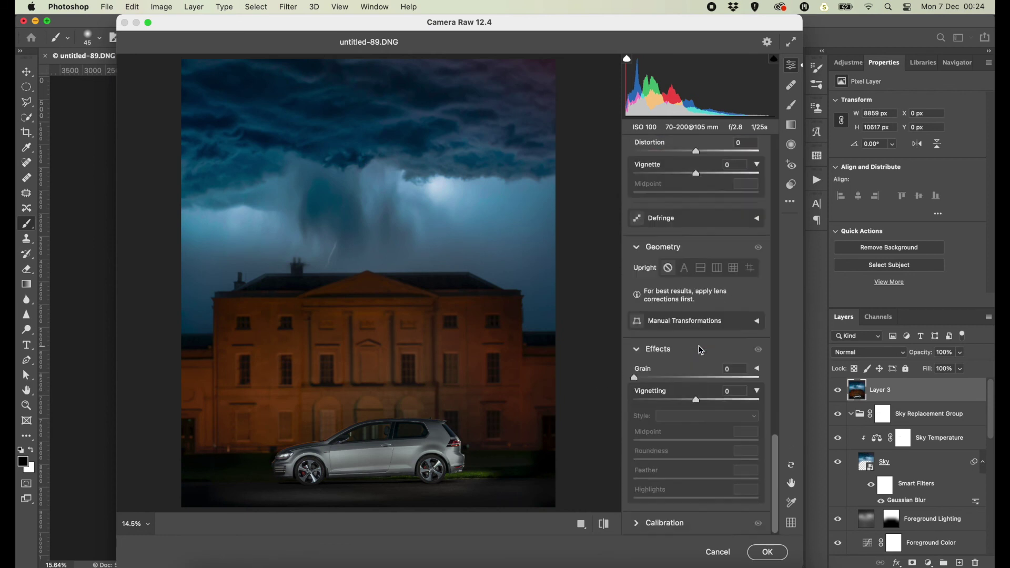
{"action": "scroll", "coordinate": [700, 350], "scroll_direction": "up", "scroll_amount": 2}
{"action": "scroll", "coordinate": [701, 350], "scroll_direction": "up", "scroll_amount": 4}
{"action": "scroll", "coordinate": [700, 350], "scroll_direction": "down", "scroll_amount": 3}
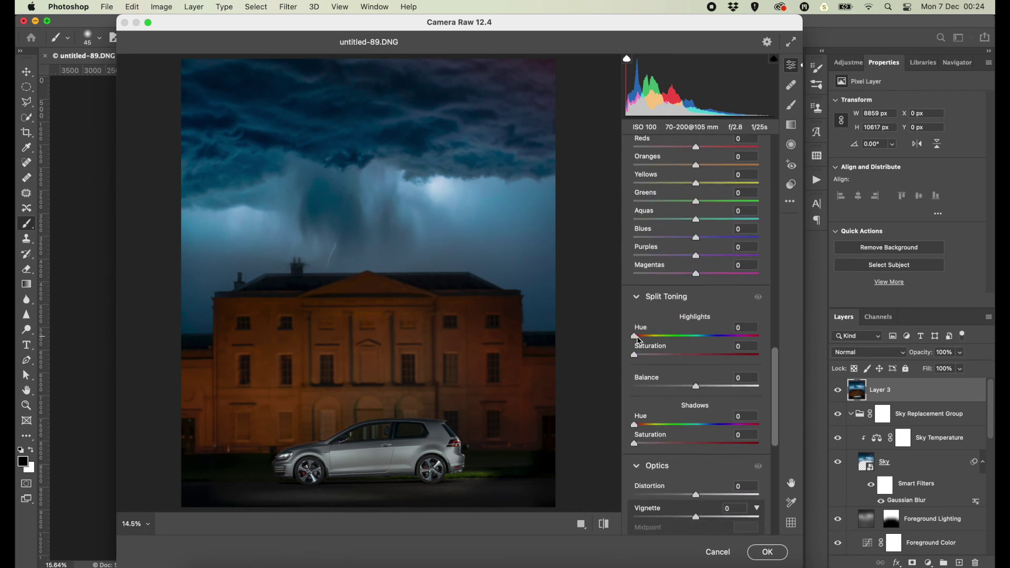
{"action": "mouse_move", "coordinate": [635, 337]}
{"action": "left_mouse_down"}
{"action": "mouse_move", "coordinate": [712, 341]}
{"action": "mouse_move", "coordinate": [651, 343]}
{"action": "left_mouse_up"}
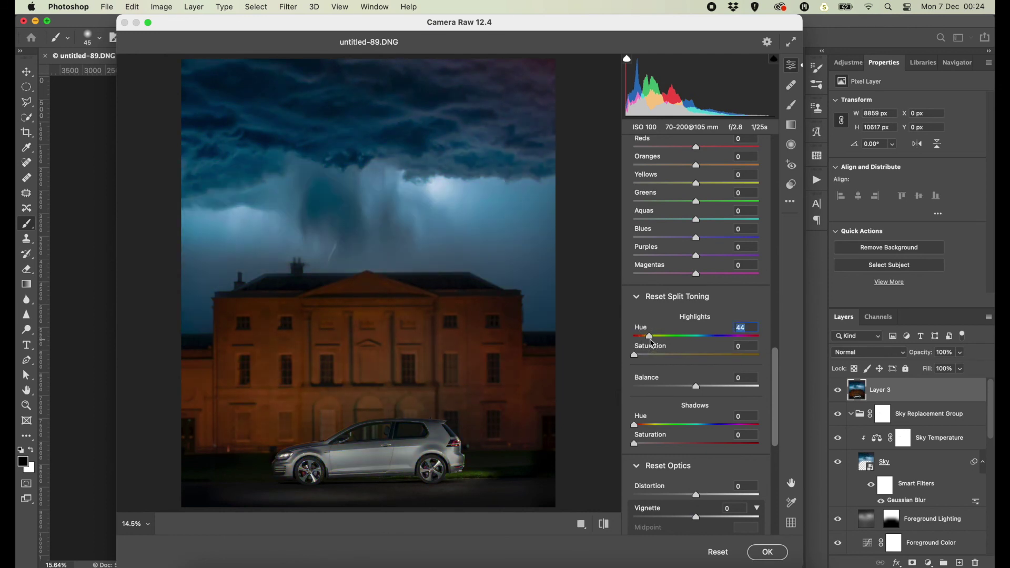
{"action": "left_click_drag", "start_coordinate": [635, 355], "coordinate": [664, 357]}
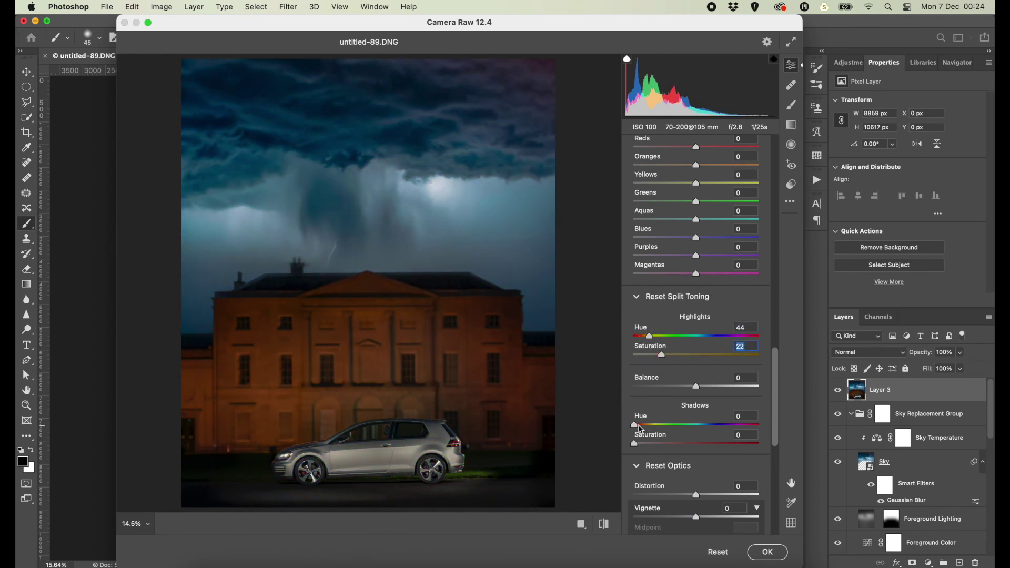
{"action": "left_click_drag", "start_coordinate": [635, 424], "coordinate": [718, 425]}
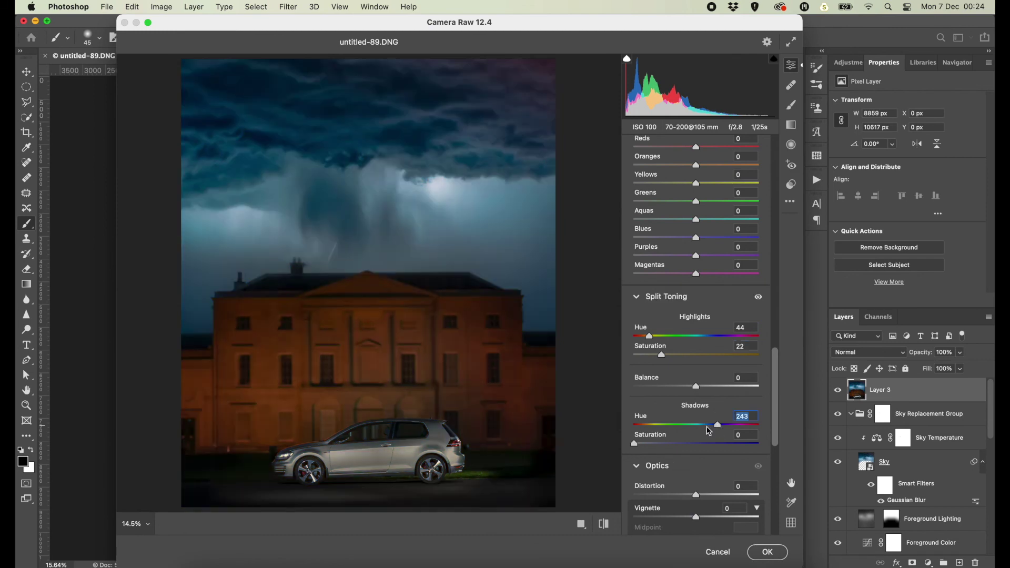
{"action": "left_click_drag", "start_coordinate": [635, 443], "coordinate": [659, 446]}
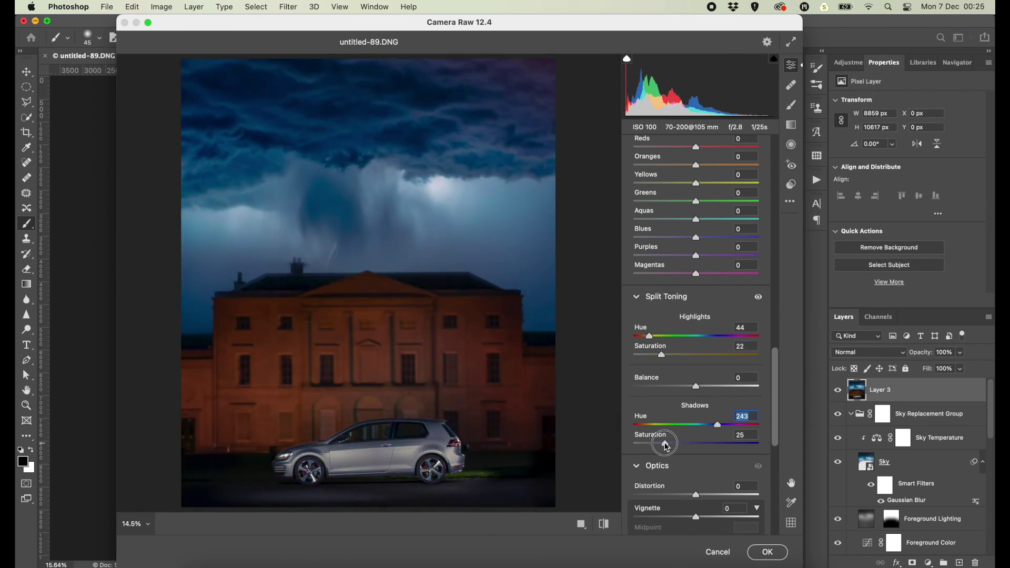
Soften the -42 post-crop vignette to Feather 82 with Midpoint 44.
{"action": "scroll", "coordinate": [662, 446], "scroll_direction": "down", "scroll_amount": 5}
{"action": "scroll", "coordinate": [664, 447], "scroll_direction": "down", "scroll_amount": 3}
{"action": "scroll", "coordinate": [664, 447], "scroll_direction": "down", "scroll_amount": 1}
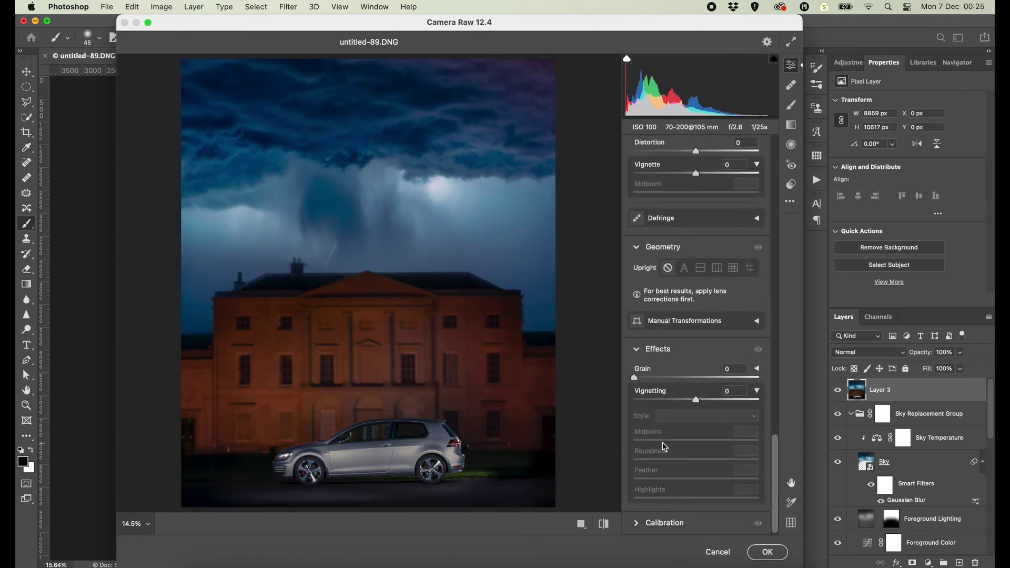
{"action": "left_click_drag", "start_coordinate": [695, 400], "coordinate": [672, 406]}
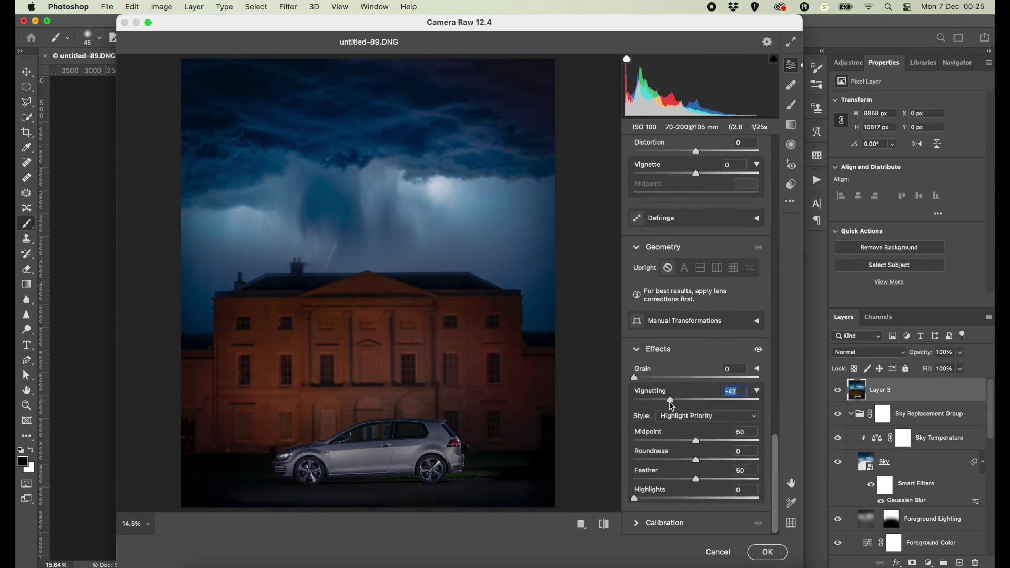
{"action": "left_click_drag", "start_coordinate": [697, 480], "coordinate": [736, 480]}
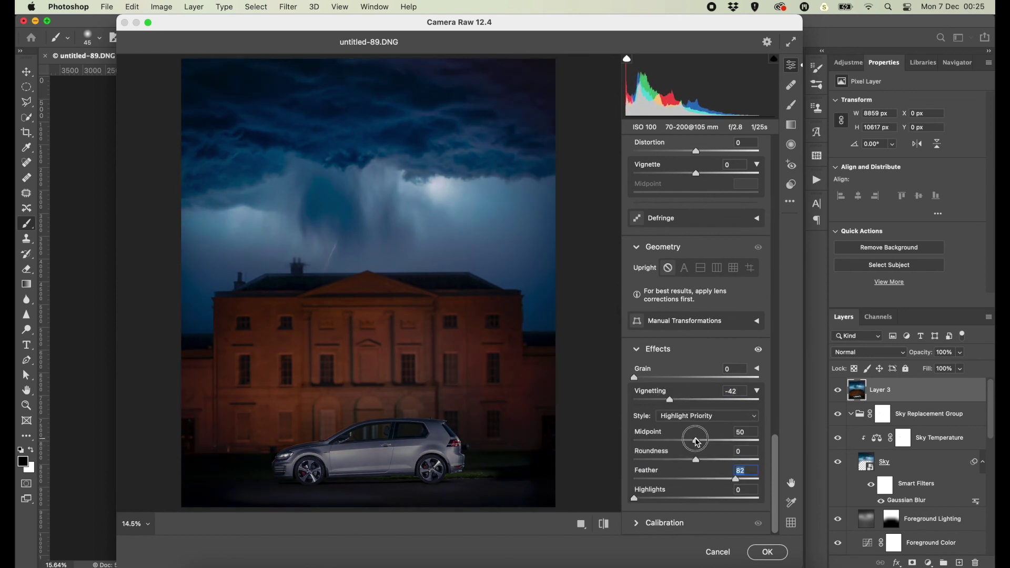
{"action": "left_click_drag", "start_coordinate": [695, 441], "coordinate": [689, 443]}
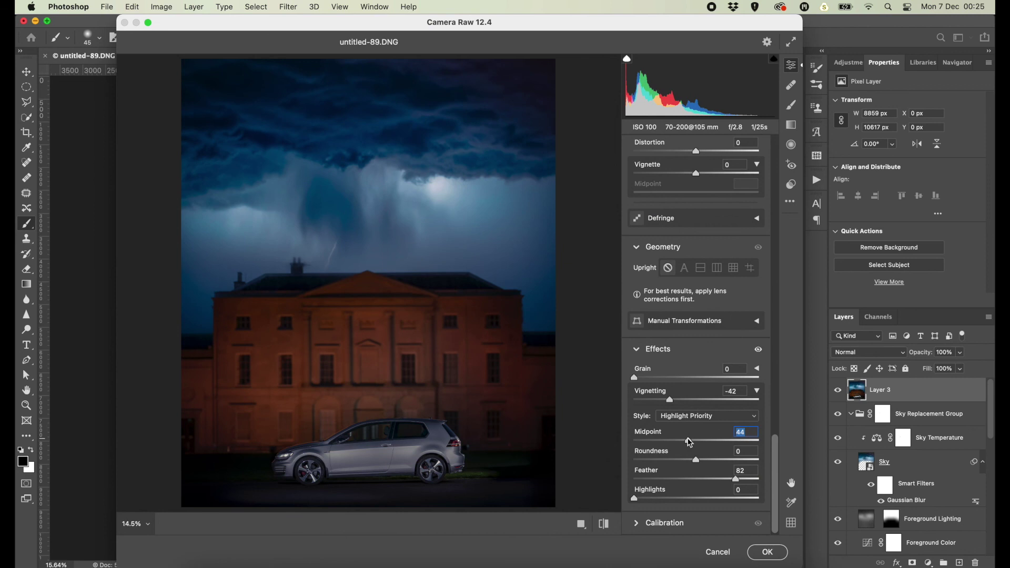
Go back to the Basic panel and raise Clarity to +43.
{"action": "scroll", "coordinate": [679, 473], "scroll_direction": "up", "scroll_amount": 5}
{"action": "scroll", "coordinate": [679, 472], "scroll_direction": "up", "scroll_amount": 5}
{"action": "scroll", "coordinate": [678, 473], "scroll_direction": "up", "scroll_amount": 3}
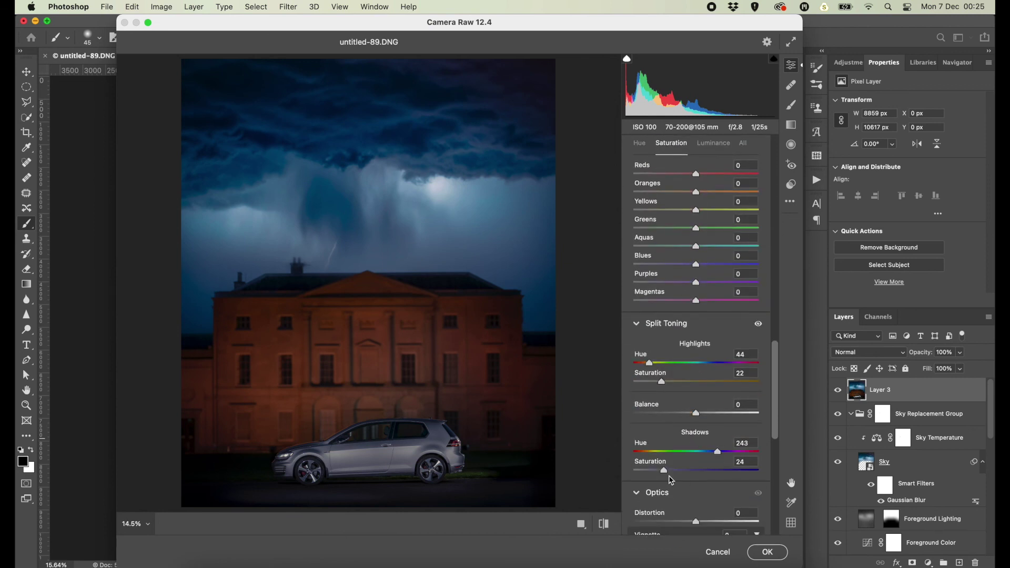
{"action": "left_click", "coordinate": [679, 472]}
{"action": "scroll", "coordinate": [679, 473], "scroll_direction": "up", "scroll_amount": 8}
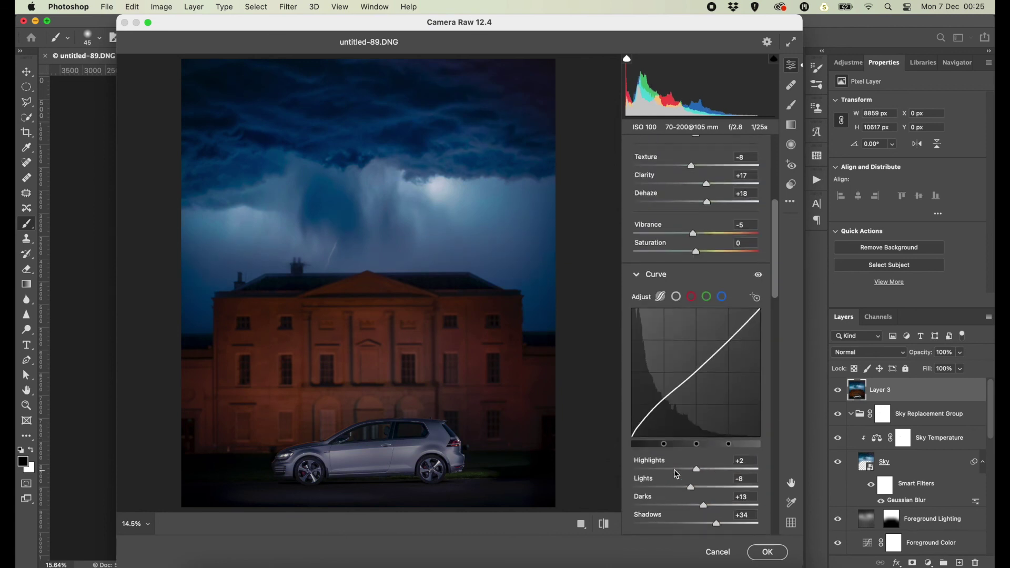
{"action": "scroll", "coordinate": [677, 474], "scroll_direction": "up", "scroll_amount": 2}
{"action": "left_click_drag", "start_coordinate": [710, 403], "coordinate": [726, 404]}
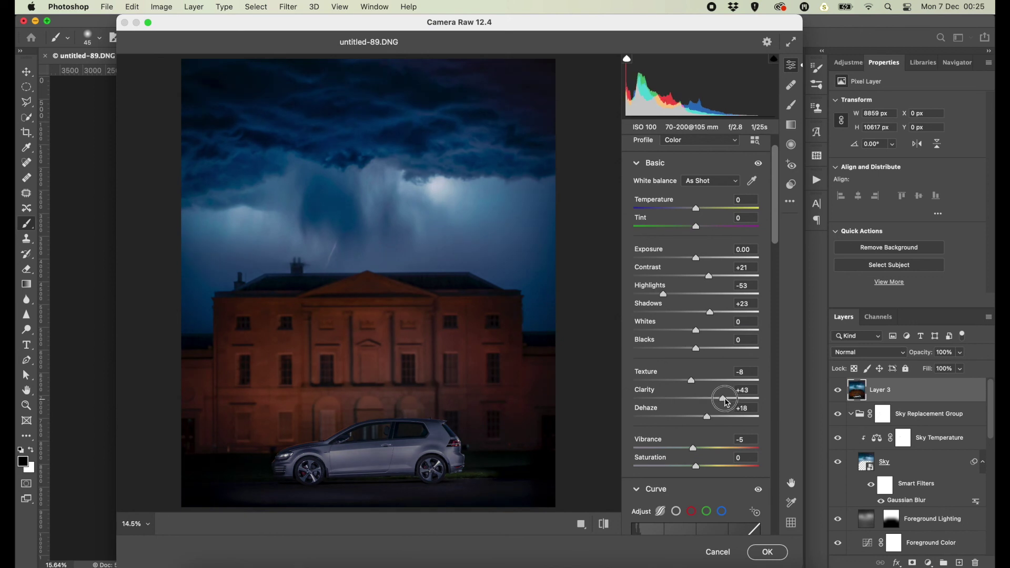
Fine-tune Clarity to +65 while zoomed to 100% on the car door, then zoom out.
{"action": "left_click", "coordinate": [336, 448]}
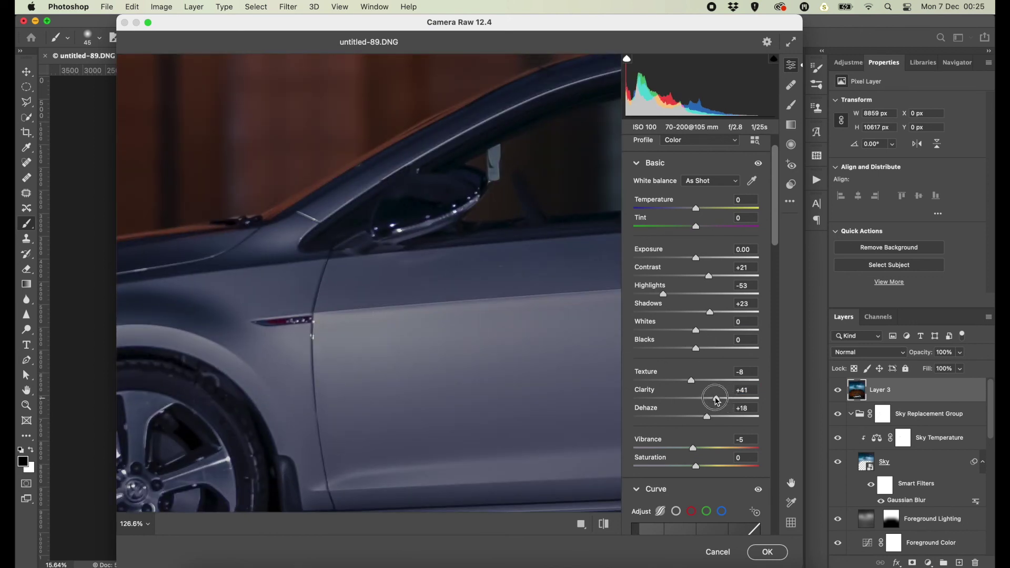
{"action": "left_click_drag", "start_coordinate": [723, 399], "coordinate": [741, 403]}
{"action": "left_click", "coordinate": [508, 332]}
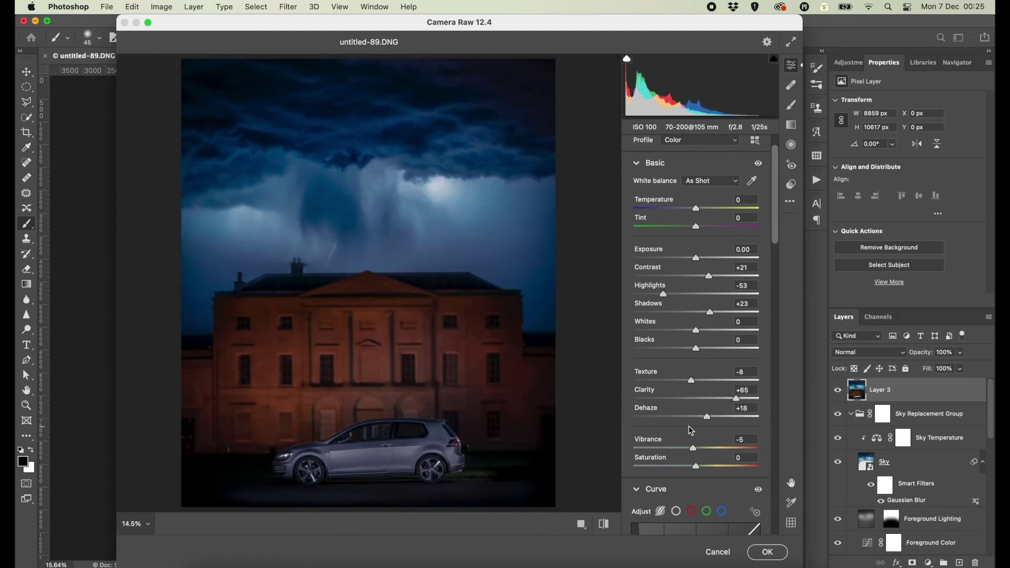
{"action": "scroll", "coordinate": [692, 430], "scroll_direction": "down", "scroll_amount": 10}
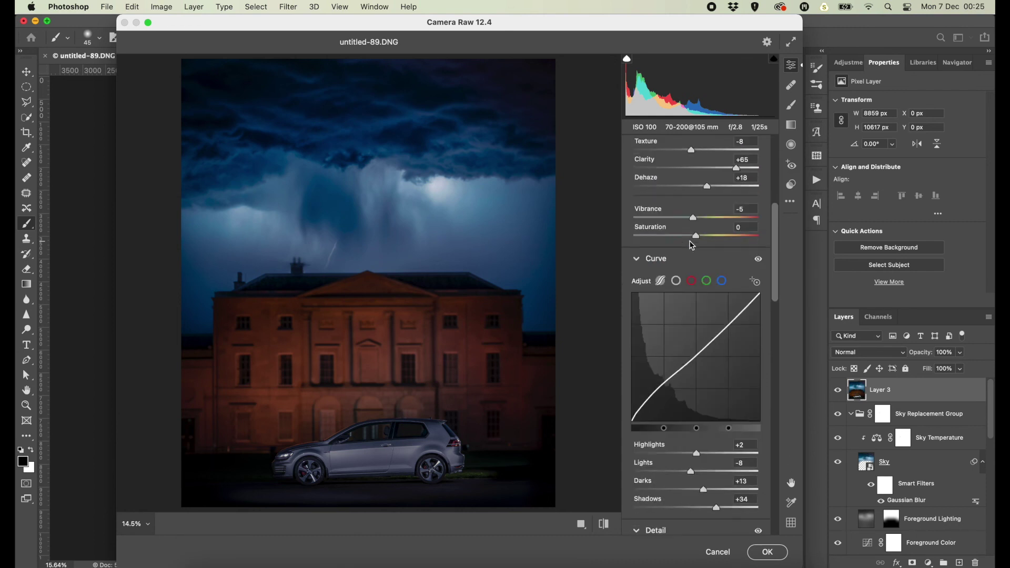
{"action": "scroll", "coordinate": [692, 245], "scroll_direction": "down", "scroll_amount": 15}
{"action": "scroll", "coordinate": [692, 245], "scroll_direction": "up", "scroll_amount": 20}
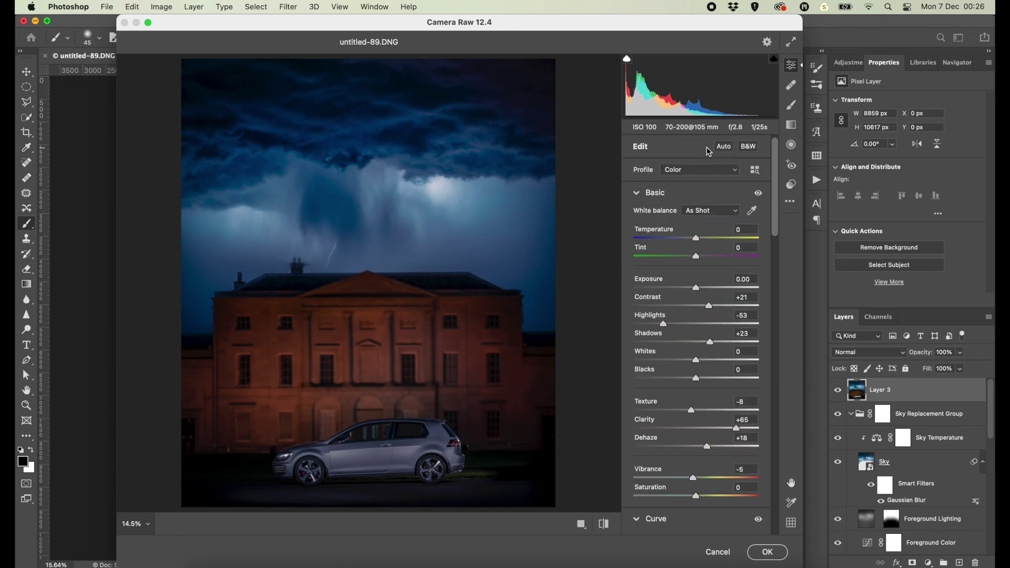
{"action": "scroll", "coordinate": [708, 152], "scroll_direction": "down", "scroll_amount": 2}
{"action": "scroll", "coordinate": [708, 152], "scroll_direction": "down", "scroll_amount": 5}
{"action": "scroll", "coordinate": [708, 152], "scroll_direction": "down", "scroll_amount": 8}
{"action": "scroll", "coordinate": [708, 152], "scroll_direction": "up", "scroll_amount": 8}
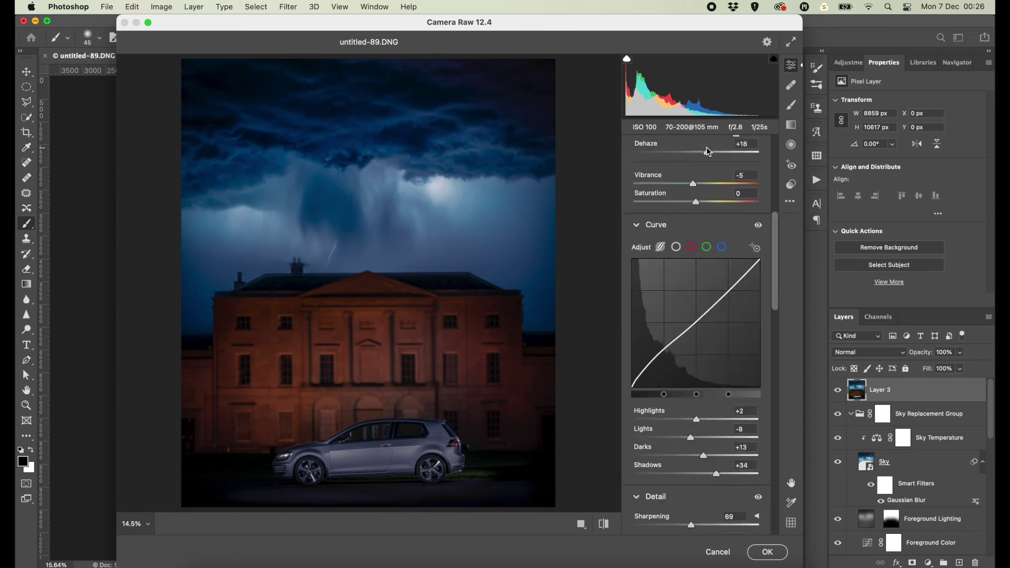
{"action": "scroll", "coordinate": [684, 152], "scroll_direction": "up", "scroll_amount": 6}
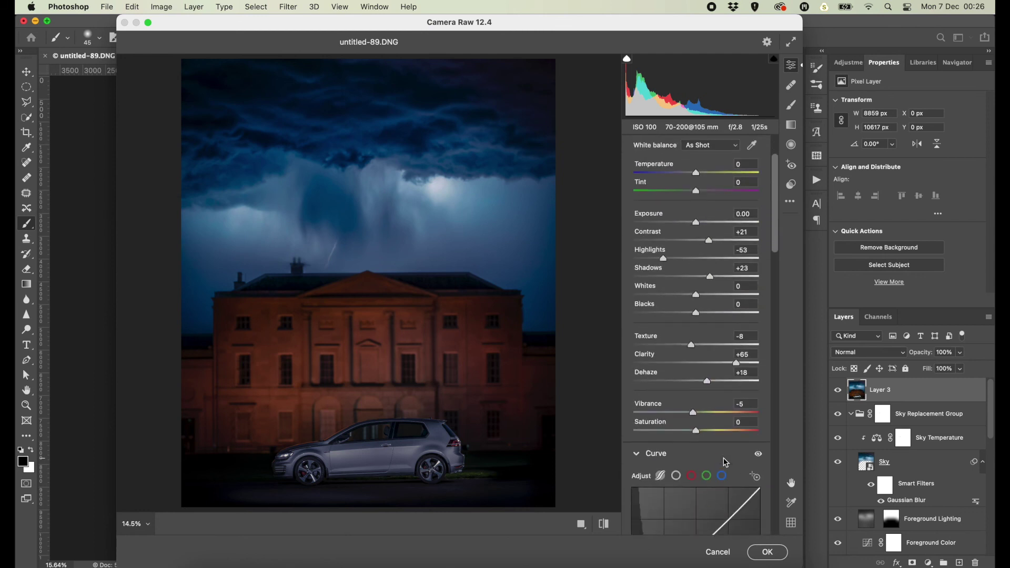
Add a radial filter around the car with Exposure +1.00 and Shadows +38, then pick Graduated Filter.
{"action": "key", "text": "j"}
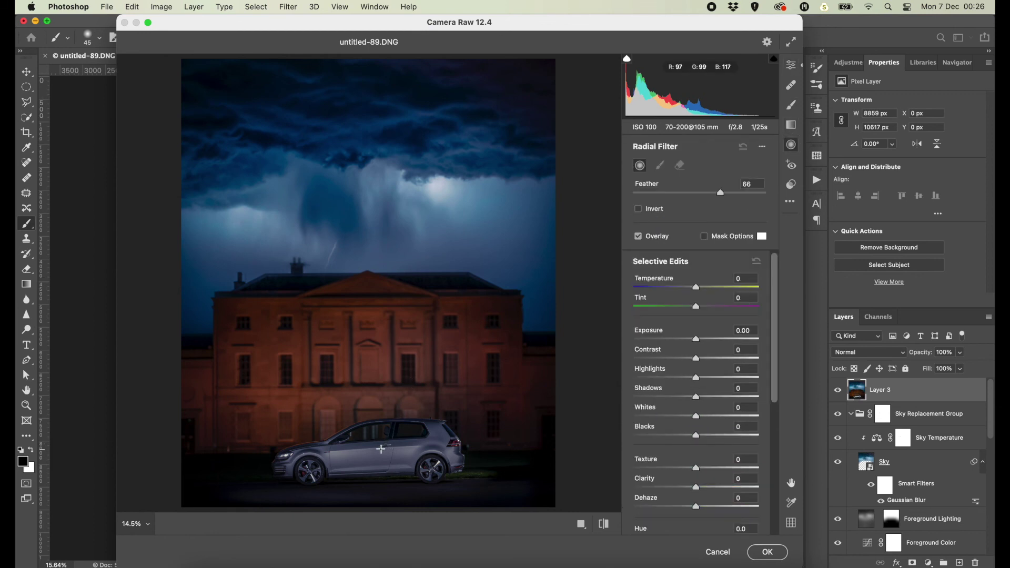
{"action": "mouse_move", "coordinate": [380, 448]}
{"action": "left_mouse_down"}
{"action": "mouse_move", "coordinate": [507, 495]}
{"action": "mouse_move", "coordinate": [518, 513]}
{"action": "left_mouse_up"}
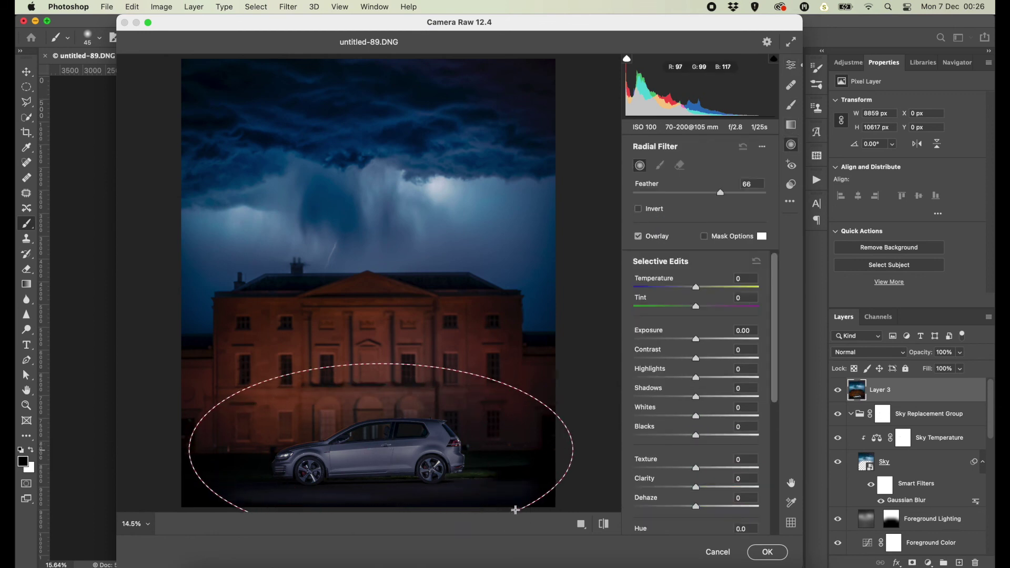
{"action": "left_click_drag", "start_coordinate": [696, 339], "coordinate": [712, 339]}
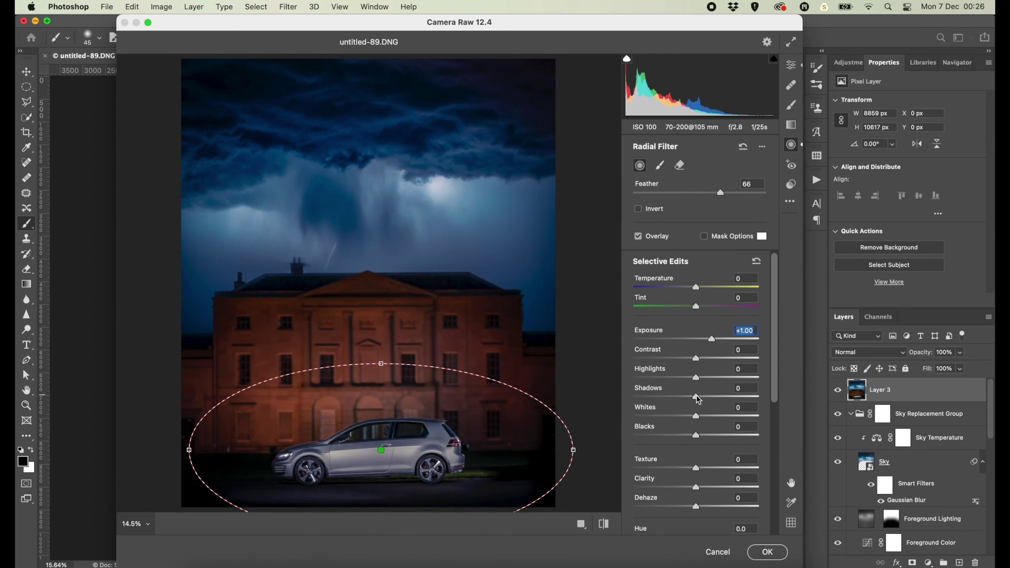
{"action": "left_click_drag", "start_coordinate": [696, 396], "coordinate": [721, 398]}
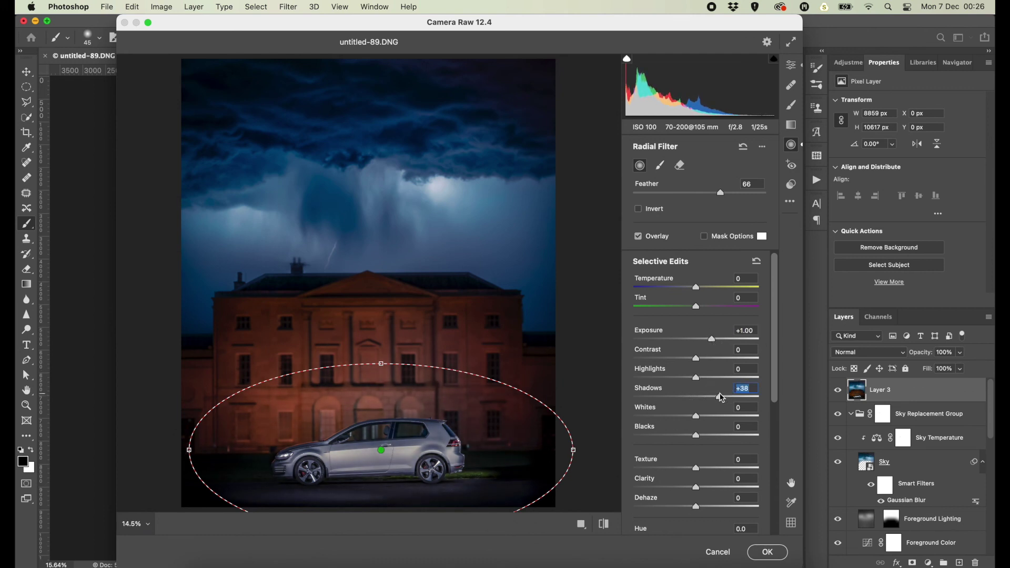
{"action": "left_click", "coordinate": [792, 125]}
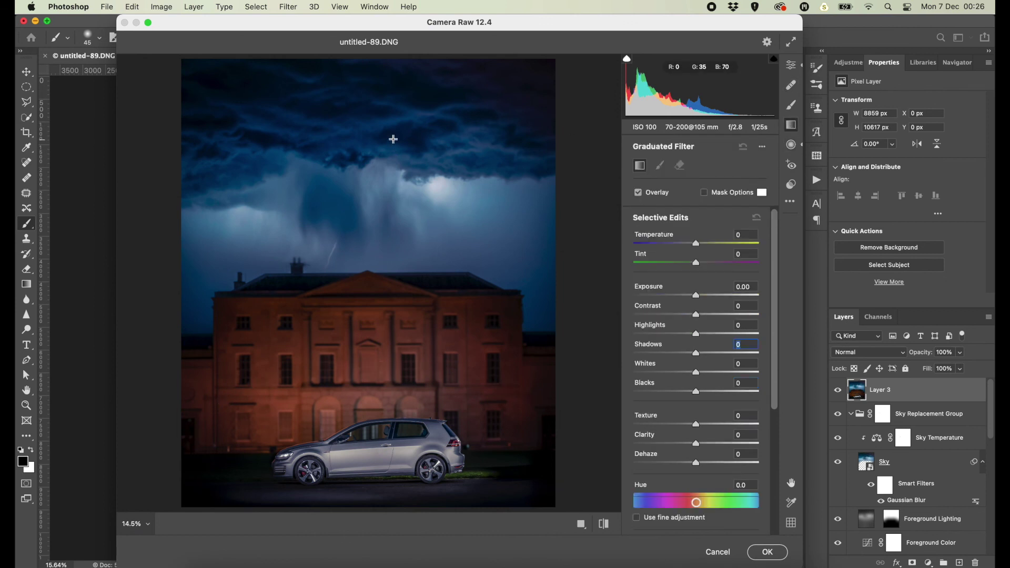
Draw a graduated filter from the sky top to the roofline, darkening it to Exposure -1.10.
{"action": "left_click_drag", "start_coordinate": [392, 142], "coordinate": [392, 335]}
{"action": "left_click_drag", "start_coordinate": [696, 295], "coordinate": [679, 296]}
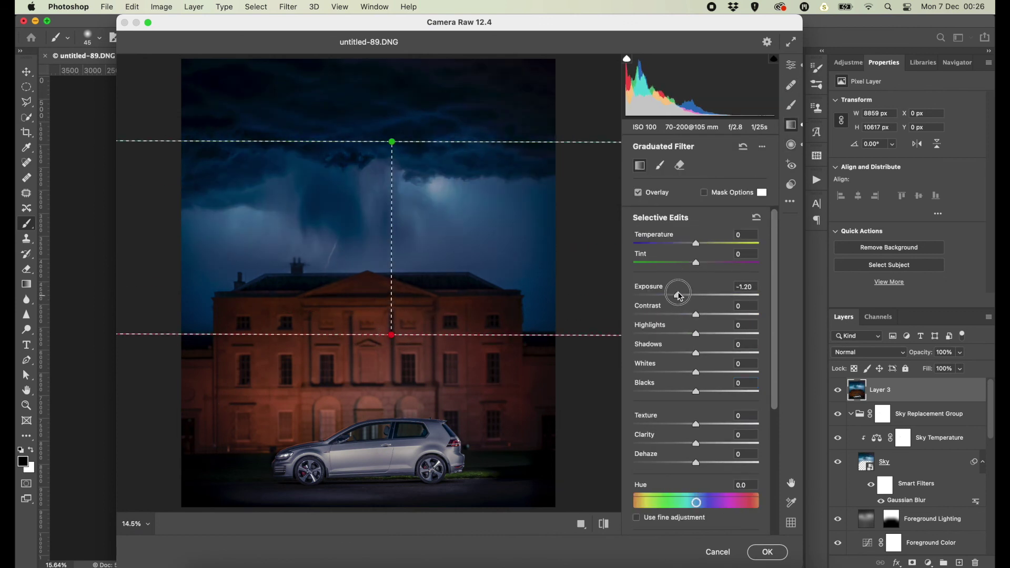
{"action": "left_click_drag", "start_coordinate": [392, 335], "coordinate": [393, 322]}
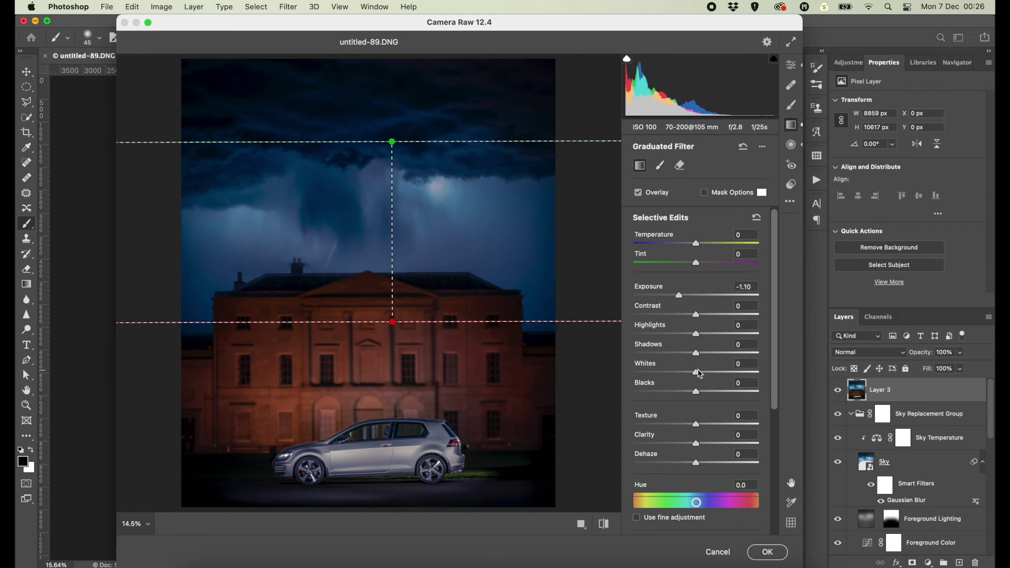
{"action": "scroll", "coordinate": [698, 379], "scroll_direction": "down", "scroll_amount": 3}
{"action": "mouse_move", "coordinate": [696, 367]}
{"action": "left_mouse_down"}
{"action": "mouse_move", "coordinate": [663, 386]}
{"action": "mouse_move", "coordinate": [717, 405]}
{"action": "left_mouse_up"}
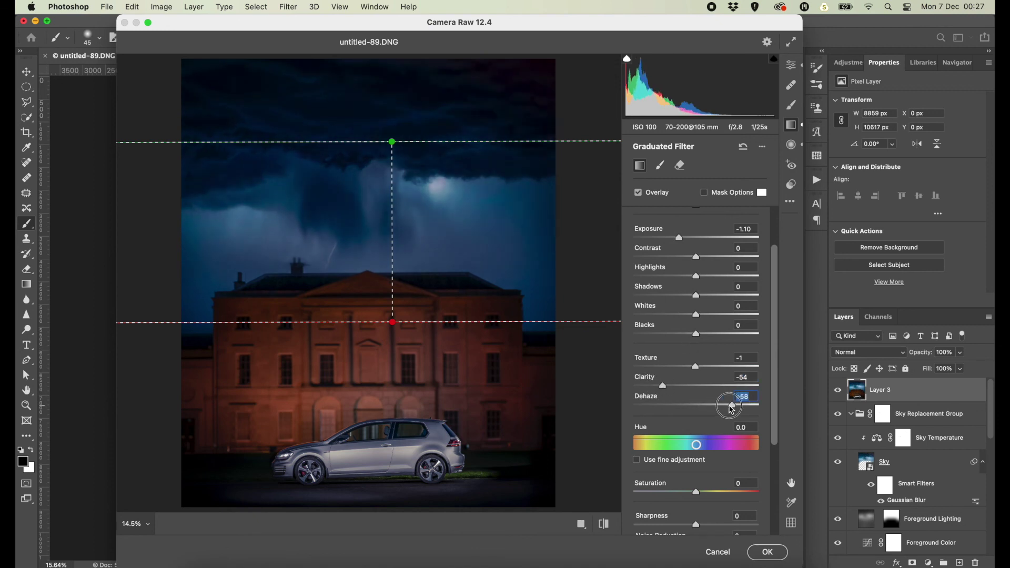
Give the sky filter Clarity -54, Dehaze +30, Sharpness -87, Noise Reduction +27, and apply the edits.
{"action": "scroll", "coordinate": [694, 389], "scroll_direction": "down", "scroll_amount": 3}
{"action": "scroll", "coordinate": [695, 379], "scroll_direction": "down", "scroll_amount": 2}
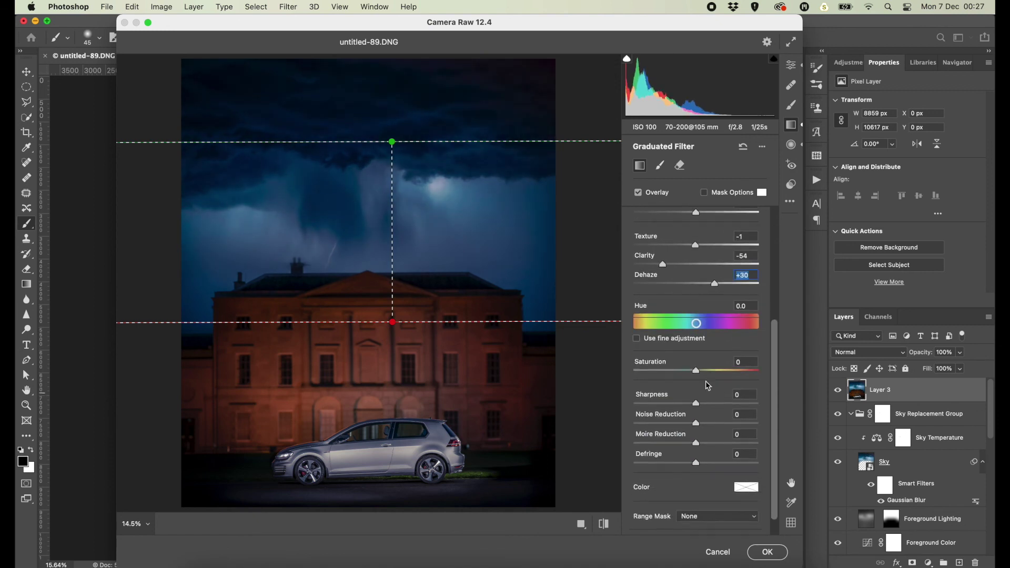
{"action": "mouse_move", "coordinate": [696, 371]}
{"action": "left_mouse_down"}
{"action": "mouse_move", "coordinate": [654, 371]}
{"action": "mouse_move", "coordinate": [695, 370]}
{"action": "mouse_move", "coordinate": [643, 404]}
{"action": "left_mouse_up"}
{"action": "left_click_drag", "start_coordinate": [696, 423], "coordinate": [714, 424]}
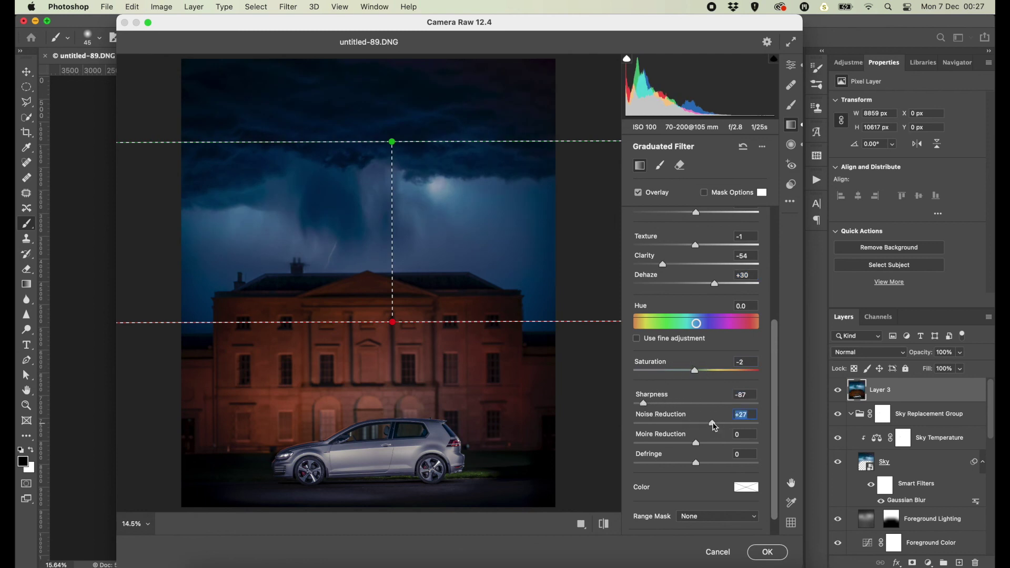
{"action": "scroll", "coordinate": [716, 428], "scroll_direction": "down", "scroll_amount": 1}
{"action": "scroll", "coordinate": [715, 427], "scroll_direction": "up", "scroll_amount": 6}
{"action": "scroll", "coordinate": [728, 315], "scroll_direction": "up", "scroll_amount": 3}
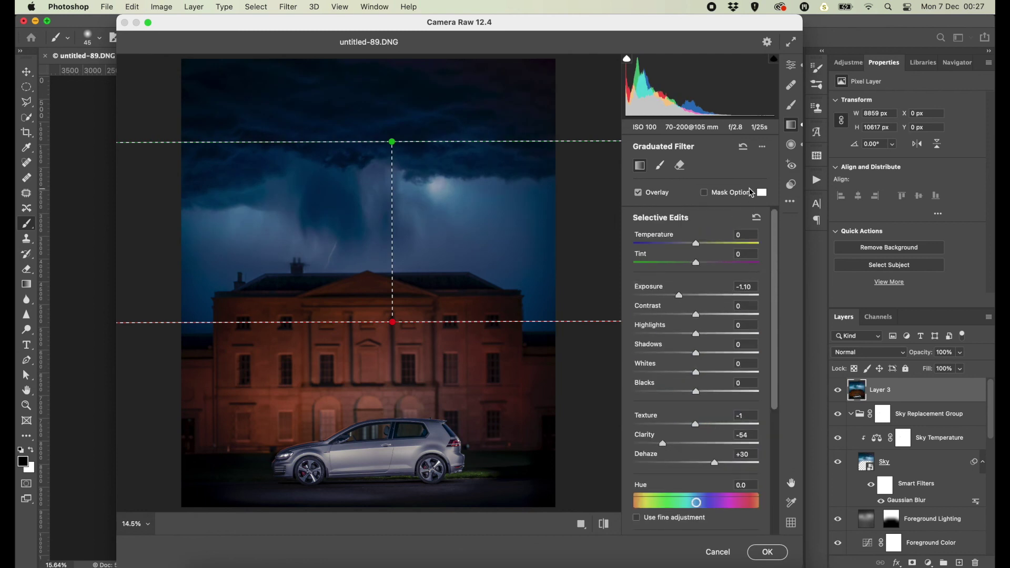
{"action": "left_click", "coordinate": [767, 553]}
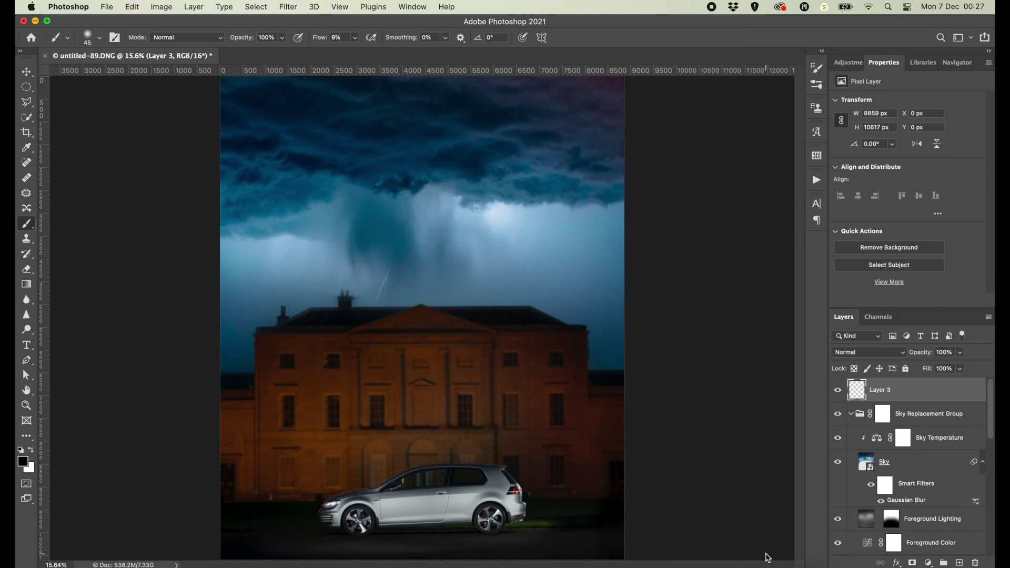
{"action": "left_click", "coordinate": [838, 394]}
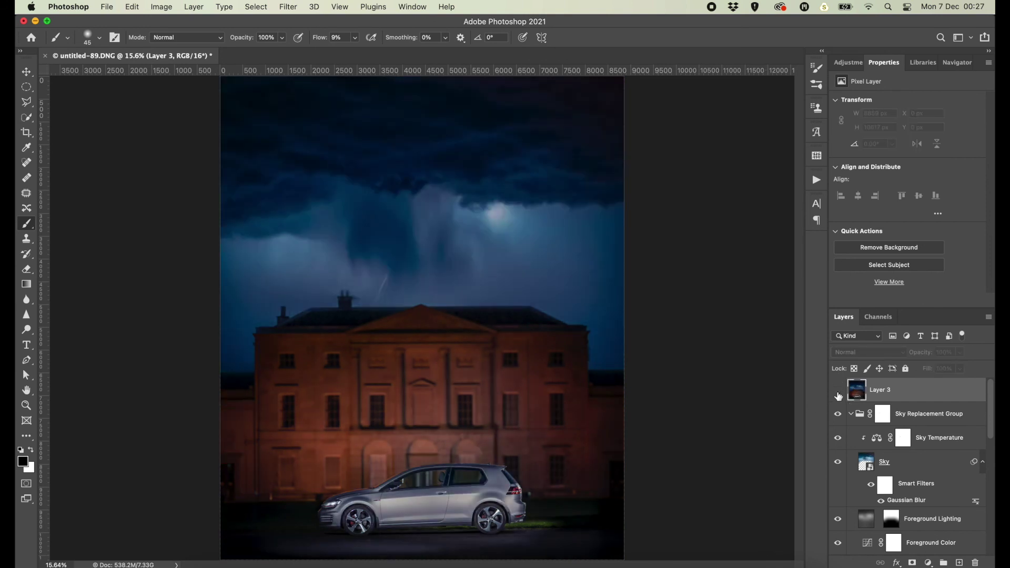
{"action": "left_click", "coordinate": [838, 394]}
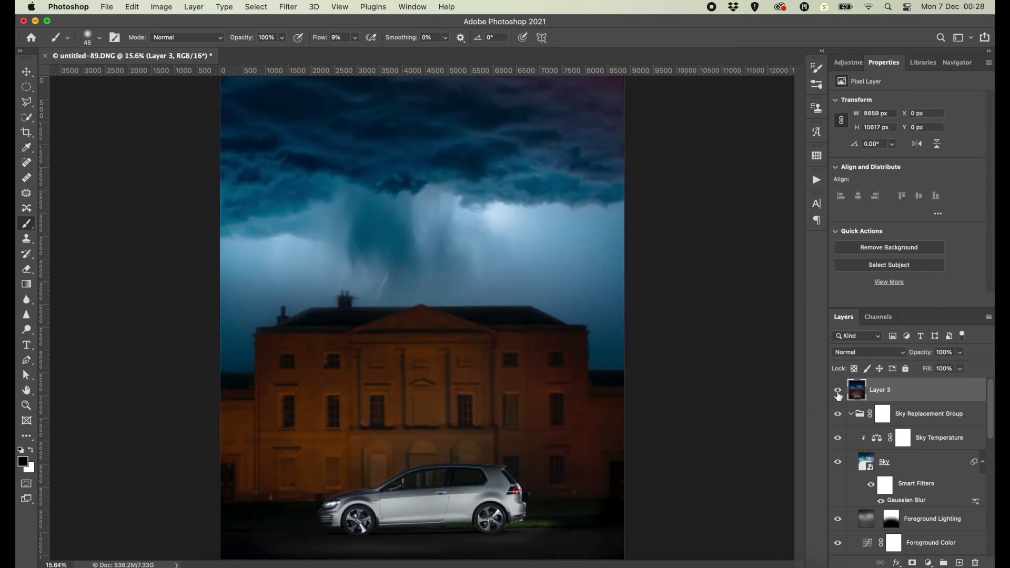